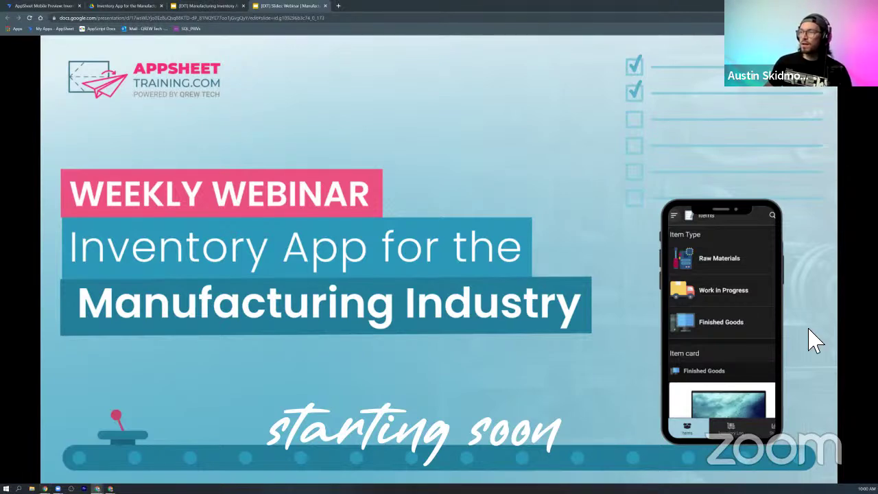
Advance from the 'starting soon' slide to the 'meet the QREW' speakers slide
{"action": "left_click", "coordinate": [753, 384]}
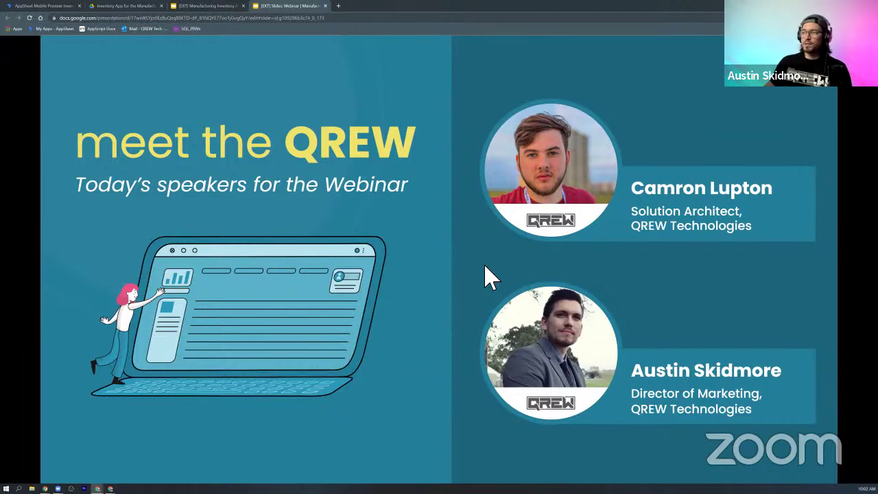
Advance through the five-part Agenda slide to the 'Part 1: Introduction' slide
{"action": "key", "text": "Right"}
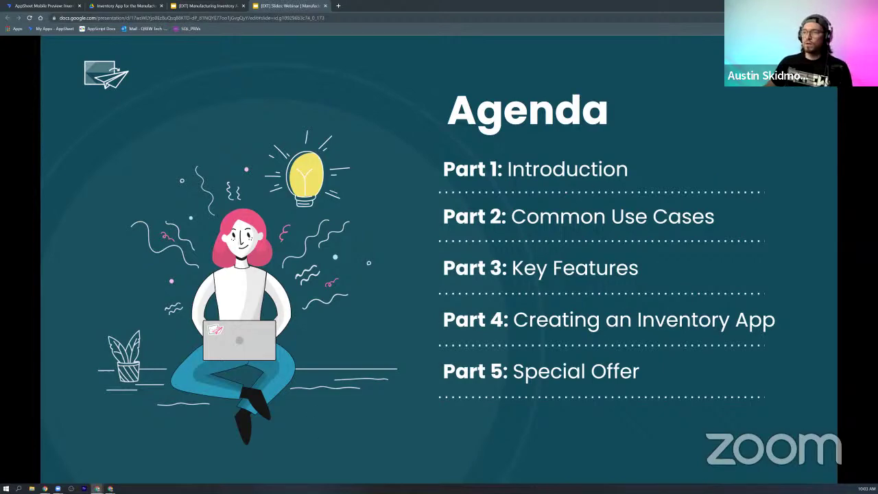
{"action": "left_click", "coordinate": [452, 318]}
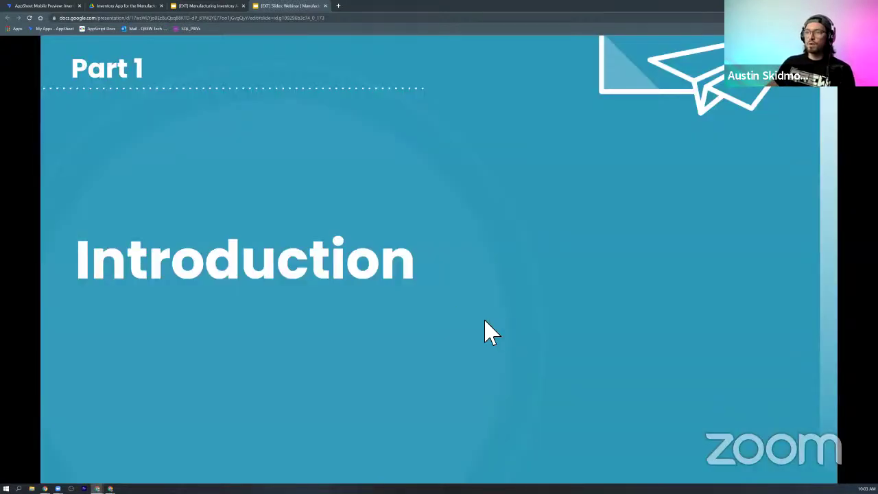
Step through the learning-goals and special-offer teaser slides to 'Get the most out of today's webinar'
{"action": "left_click", "coordinate": [440, 351]}
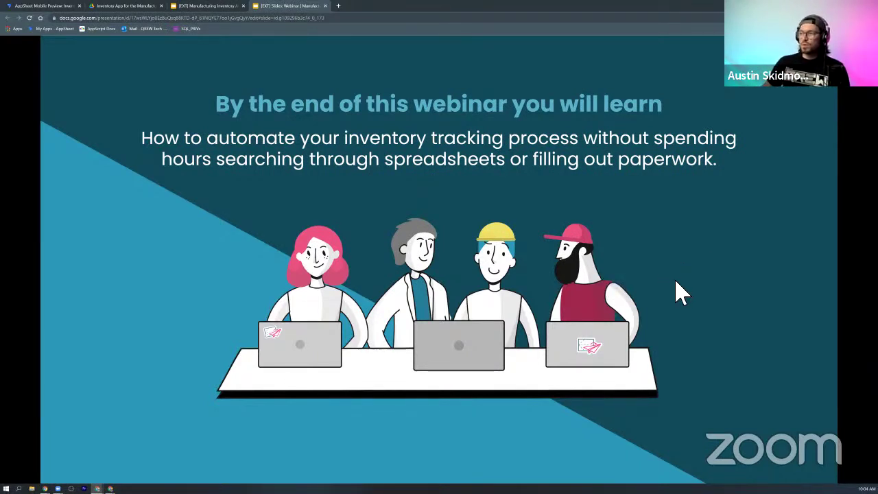
{"action": "key", "text": "Right"}
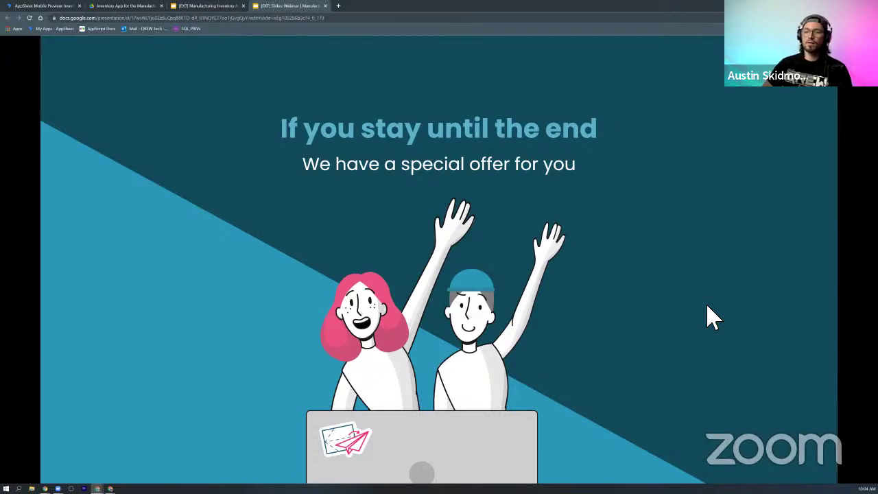
{"action": "left_click", "coordinate": [596, 324]}
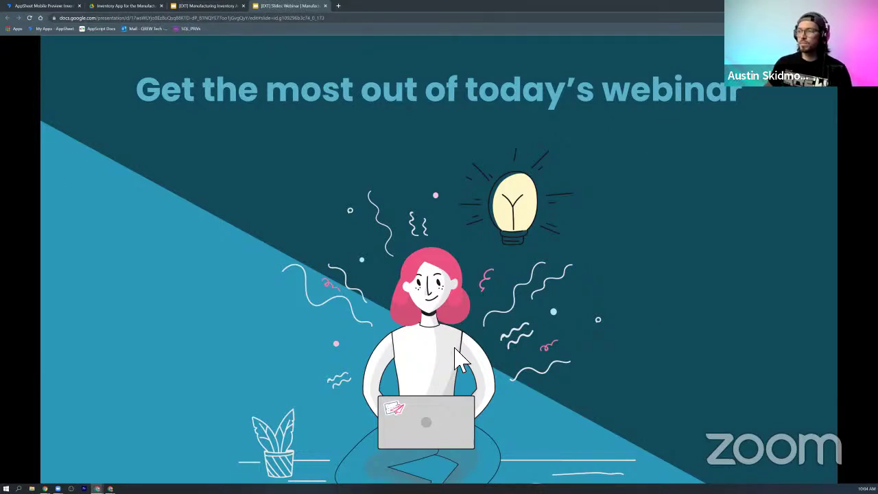
Advance via the Training and Onboarding slide to the four-expert 'meet the QREW' slide
{"action": "left_click", "coordinate": [543, 343]}
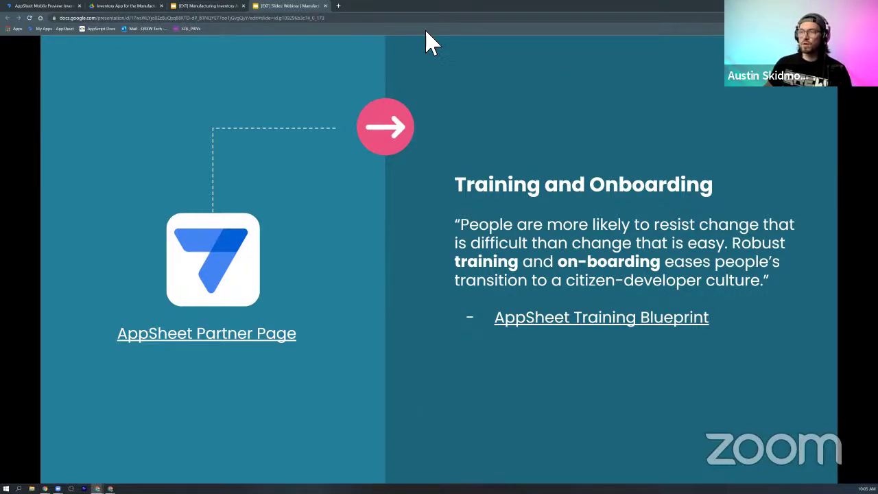
{"action": "key", "text": "Right"}
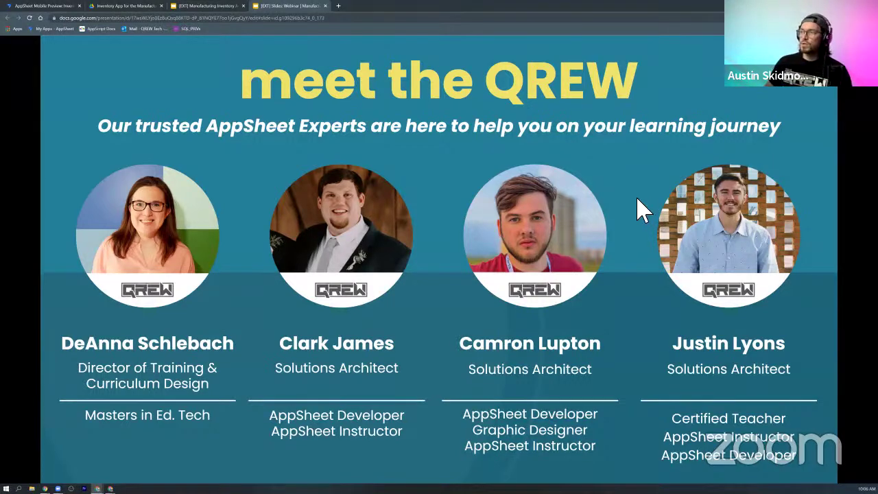
Show the 'Imagine' slide listing four automation benefits
{"action": "key", "text": "Right"}
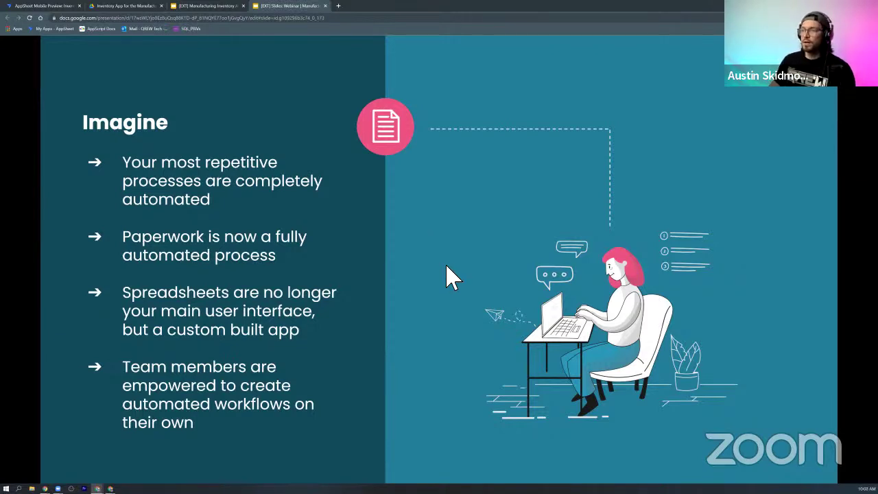
Advance past the Part 2 title slide to the bulleted Common Use Cases list
{"action": "key", "text": "Right"}
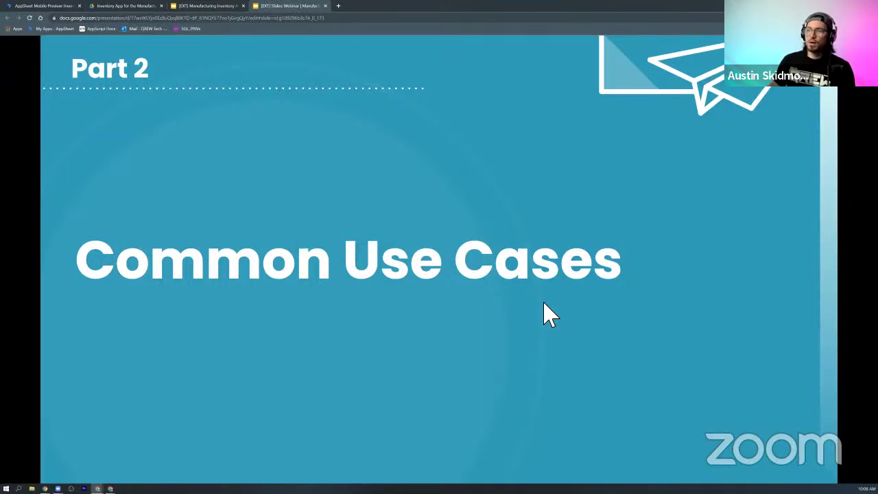
{"action": "key", "text": "Right"}
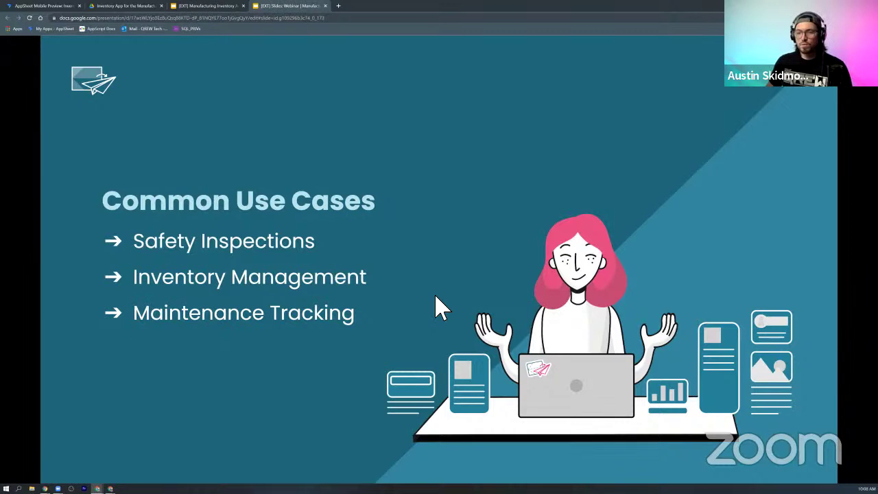
Emphasise Inventory Management among the use cases, then advance to the Inventory Management App slide
{"action": "left_click", "coordinate": [239, 289]}
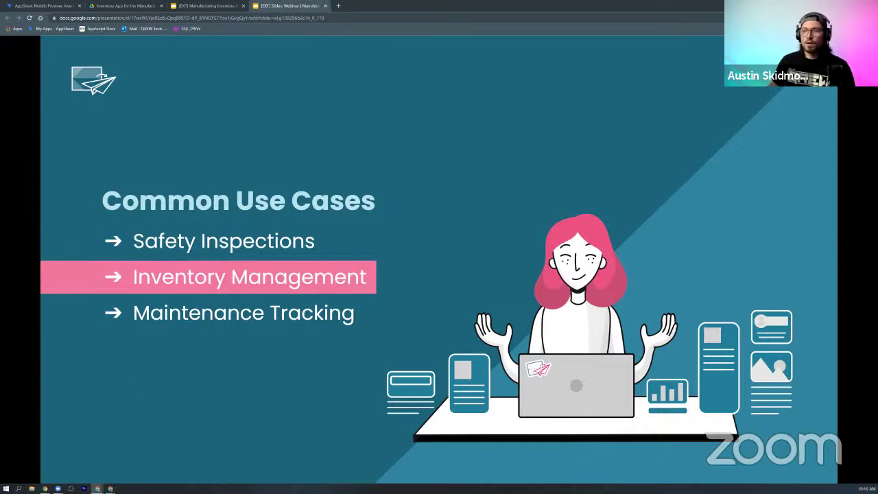
{"action": "left_click", "coordinate": [368, 413]}
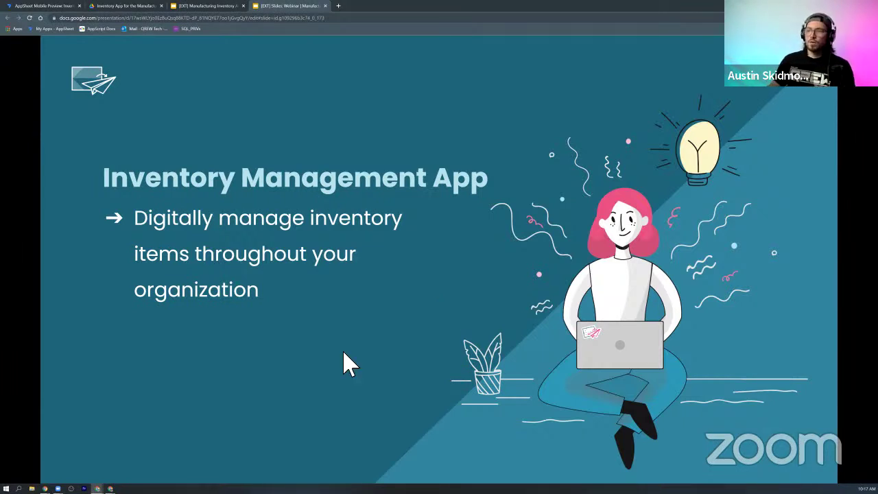
Advance through the Part 3 title slide to the five-item Key Features list
{"action": "key", "text": "Right"}
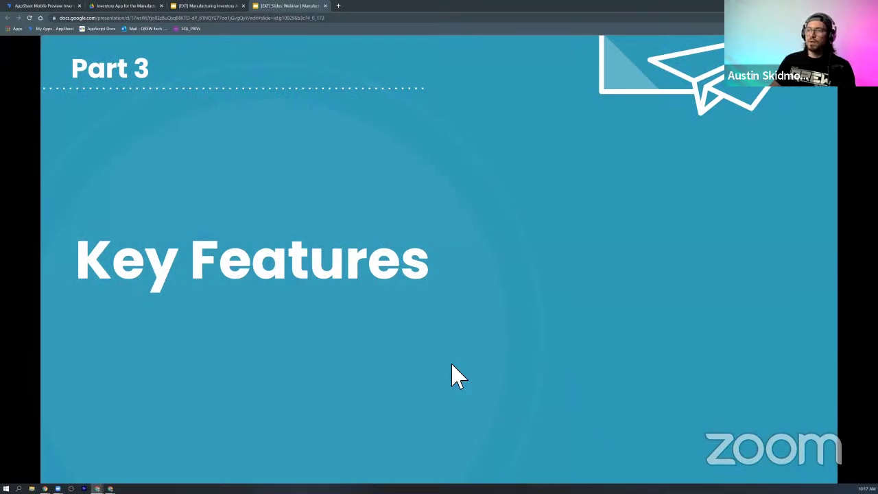
{"action": "key", "text": "Right"}
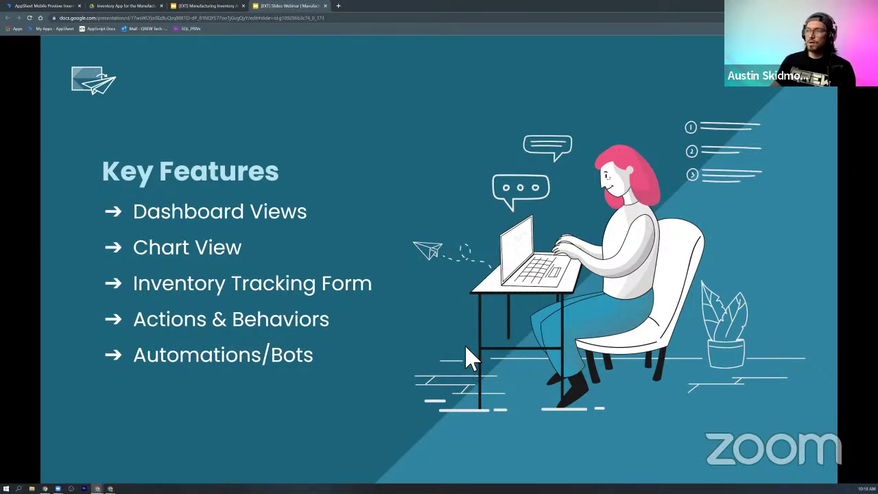
Advance through the Expressions slide (SUM() to Dereference) to the AppSheet Demo title slide
{"action": "key", "text": "Right"}
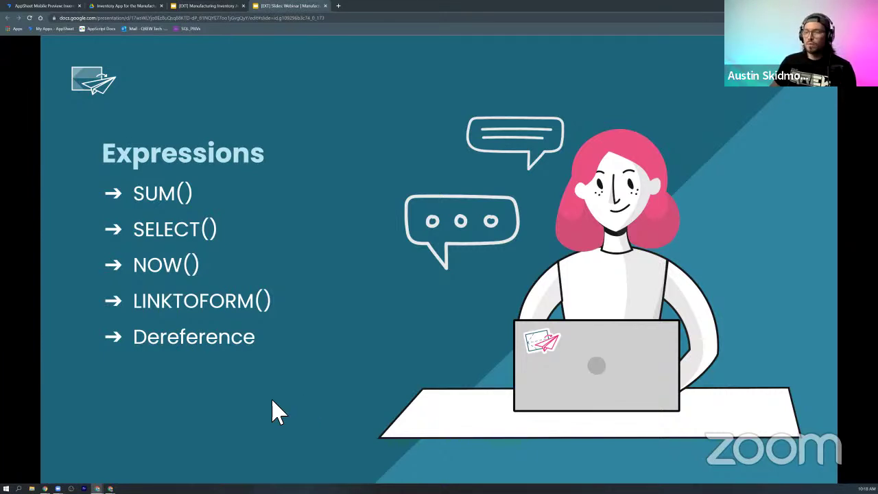
{"action": "key", "text": "Right"}
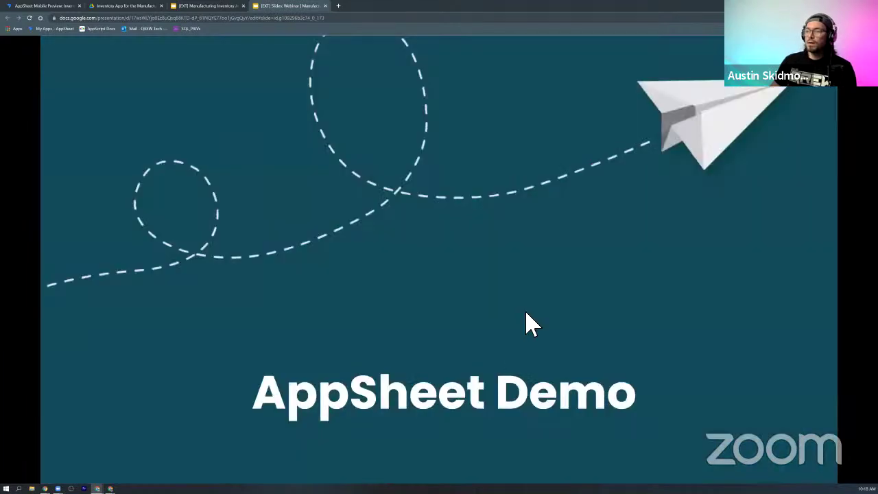
Bring up the Items app preview in landscape tablet layout and browse the item list
{"action": "left_click", "coordinate": [65, 7]}
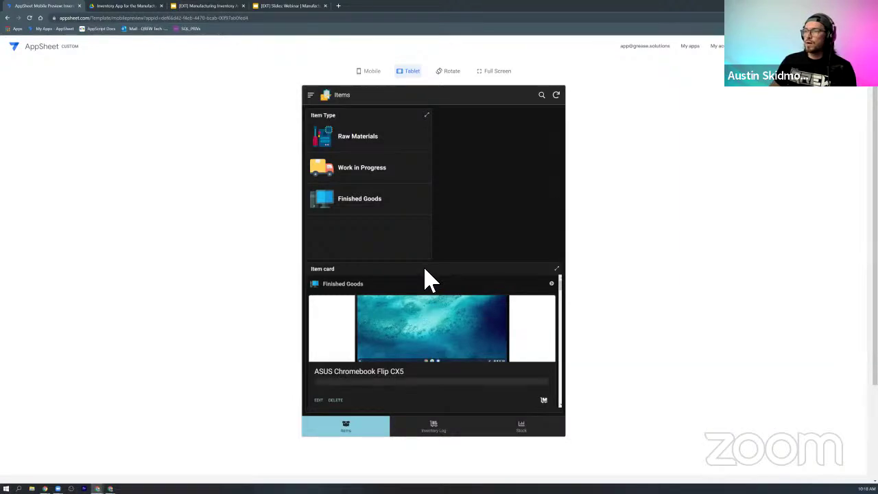
{"action": "left_click", "coordinate": [443, 81]}
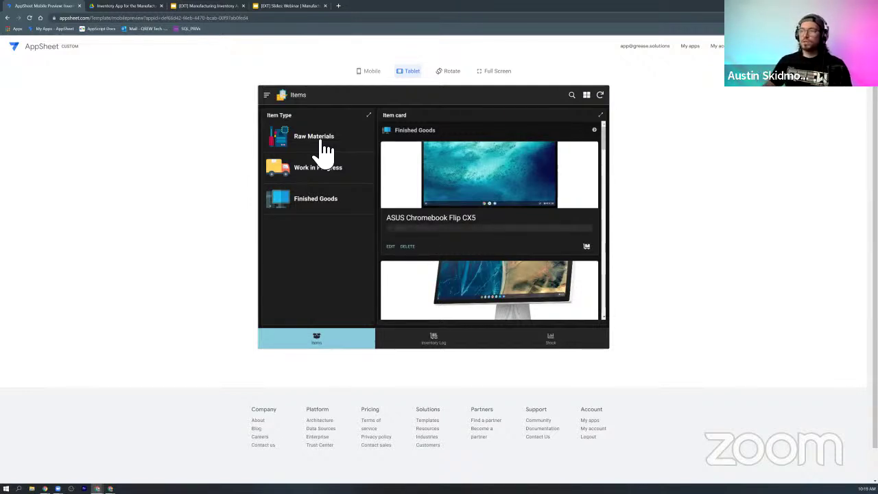
{"action": "scroll", "coordinate": [564, 201], "scroll_direction": "down", "scroll_amount": 3}
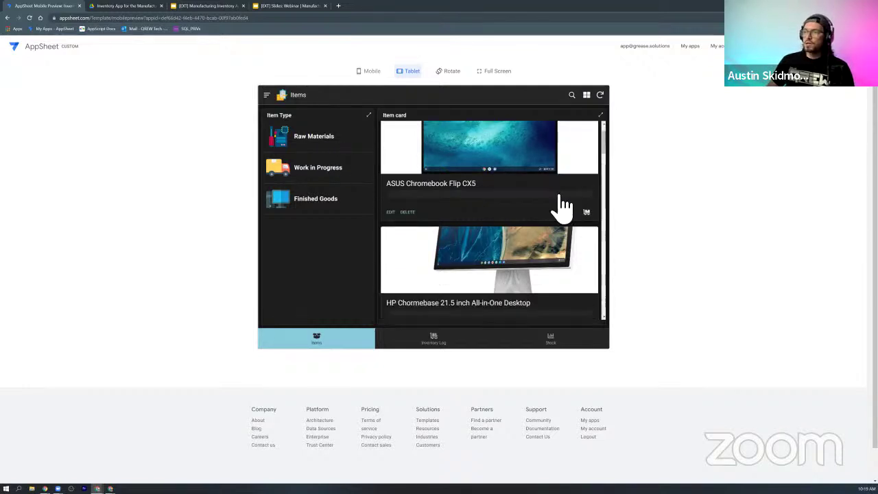
{"action": "scroll", "coordinate": [564, 240], "scroll_direction": "down", "scroll_amount": 5}
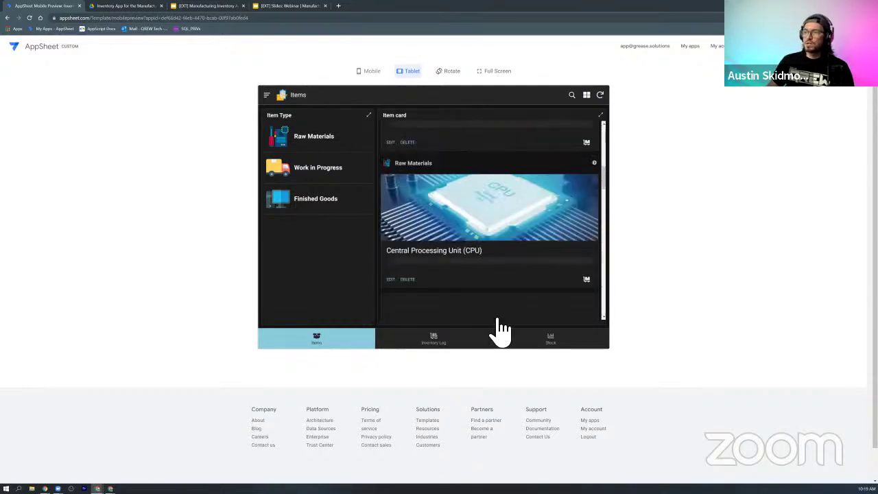
{"action": "scroll", "coordinate": [501, 221], "scroll_direction": "down", "scroll_amount": 2}
{"action": "scroll", "coordinate": [500, 221], "scroll_direction": "down", "scroll_amount": 3}
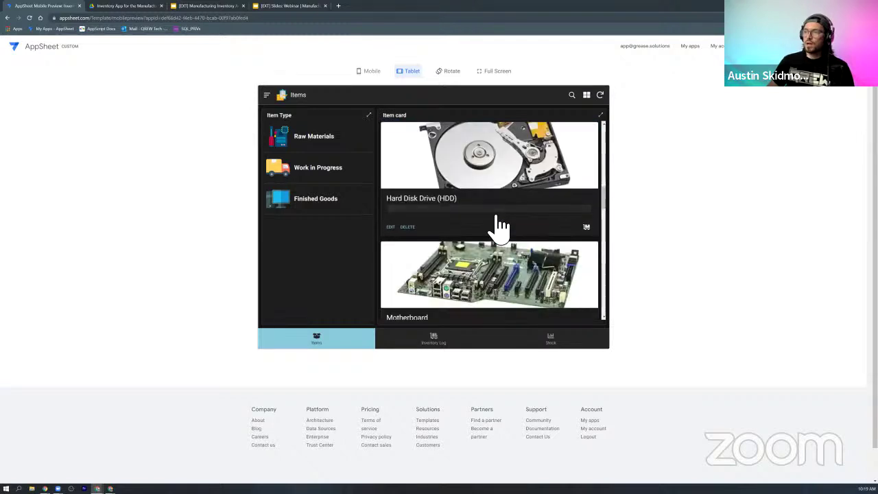
{"action": "scroll", "coordinate": [518, 275], "scroll_direction": "up", "scroll_amount": 2}
{"action": "scroll", "coordinate": [518, 275], "scroll_direction": "up", "scroll_amount": 6}
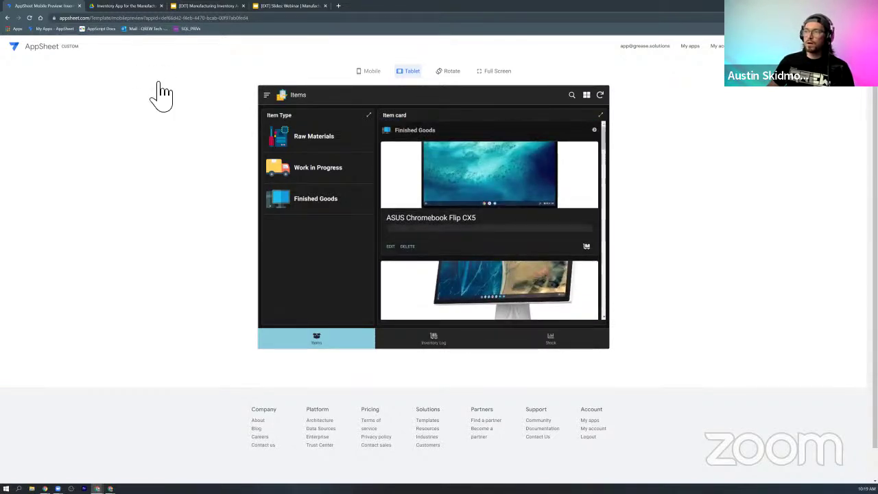
Filter the list to Raw Materials items and scroll through them
{"action": "left_click", "coordinate": [316, 142]}
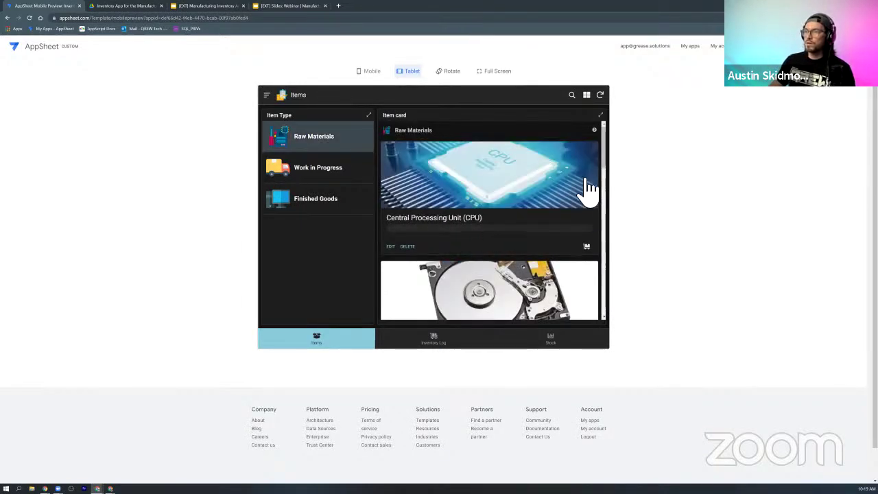
{"action": "scroll", "coordinate": [565, 226], "scroll_direction": "down", "scroll_amount": 2}
{"action": "scroll", "coordinate": [565, 225], "scroll_direction": "down", "scroll_amount": 5}
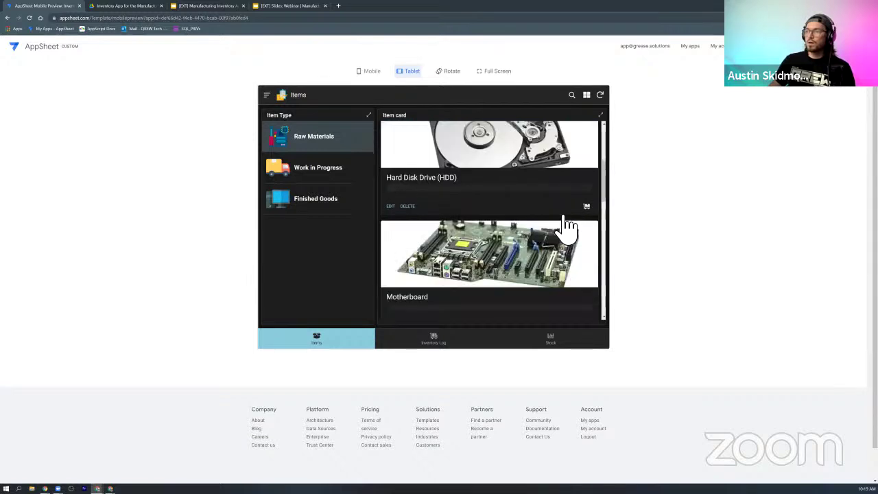
{"action": "scroll", "coordinate": [564, 226], "scroll_direction": "down", "scroll_amount": 1}
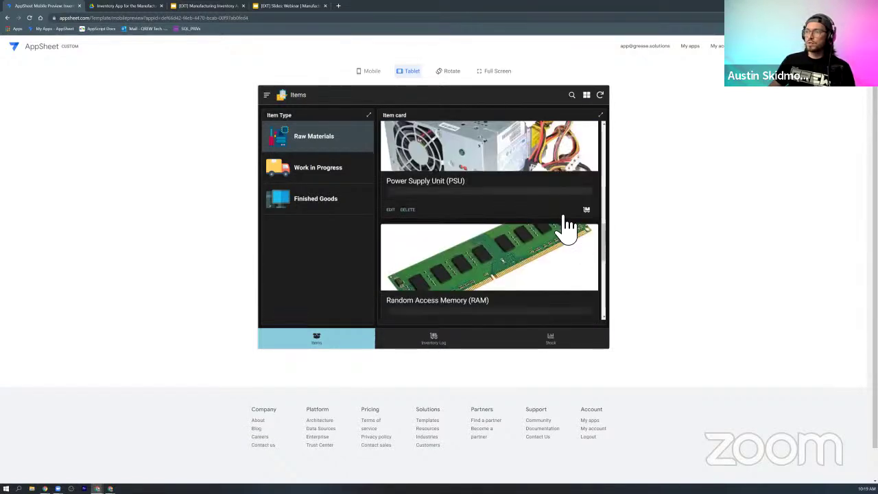
{"action": "scroll", "coordinate": [565, 226], "scroll_direction": "up", "scroll_amount": 8}
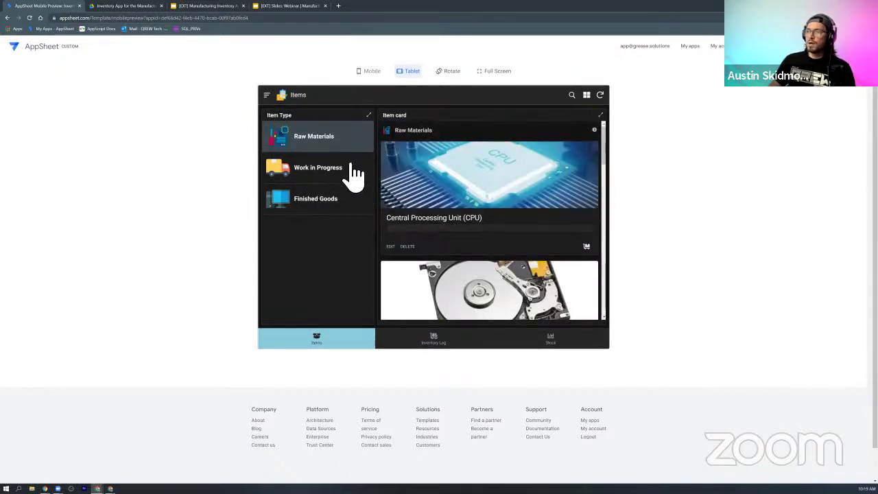
Filter the list to Work in Progress items and scroll through them
{"action": "left_click", "coordinate": [347, 173]}
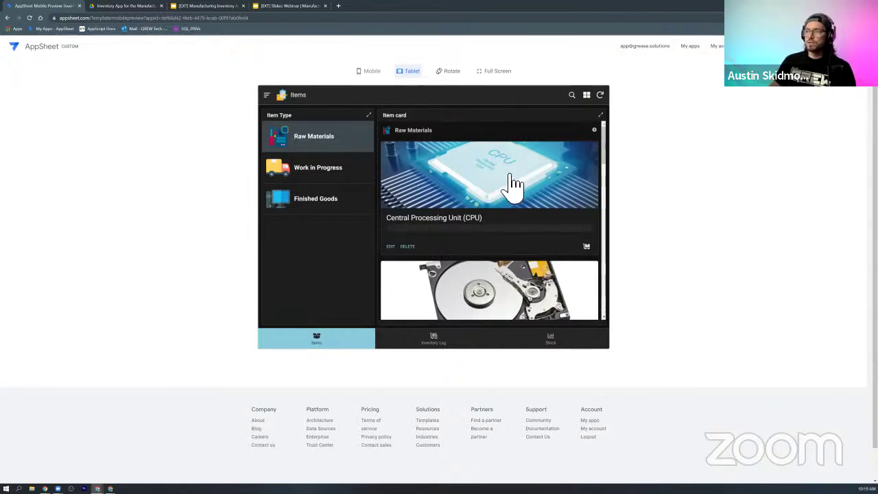
{"action": "left_click", "coordinate": [330, 182]}
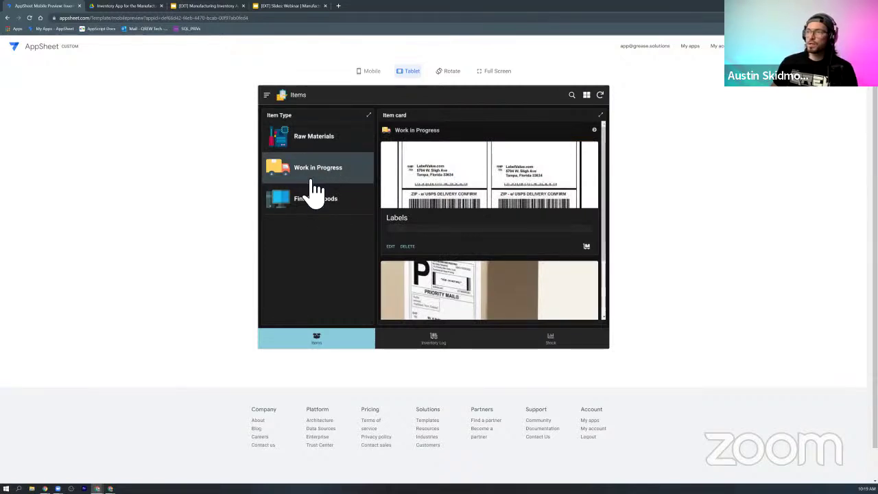
{"action": "scroll", "coordinate": [549, 288], "scroll_direction": "down", "scroll_amount": 3}
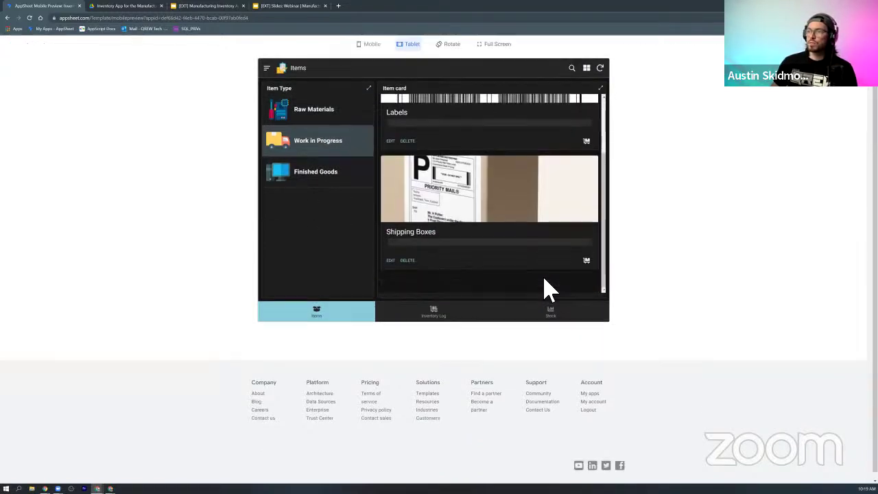
{"action": "scroll", "coordinate": [475, 254], "scroll_direction": "up", "scroll_amount": 3}
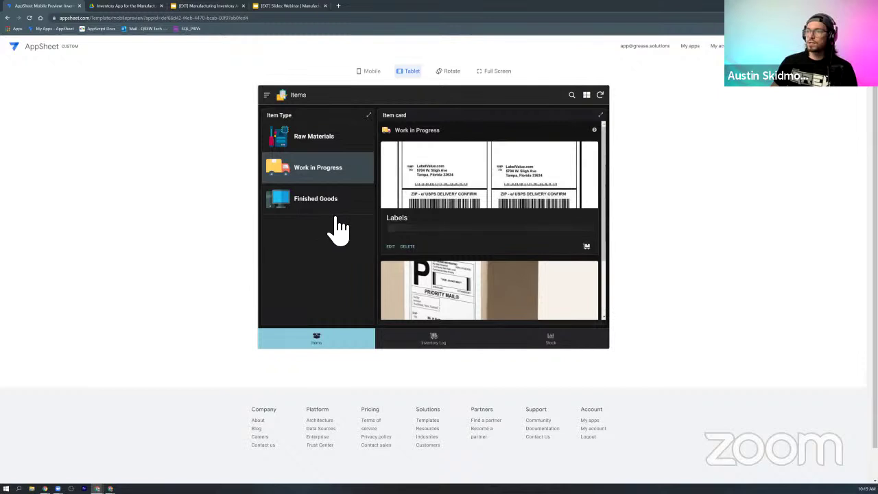
Filter to Finished Goods items, including the ASUS Chromebook Flip CX5, and browse them
{"action": "left_click", "coordinate": [332, 206]}
{"action": "scroll", "coordinate": [565, 202], "scroll_direction": "down", "scroll_amount": 3}
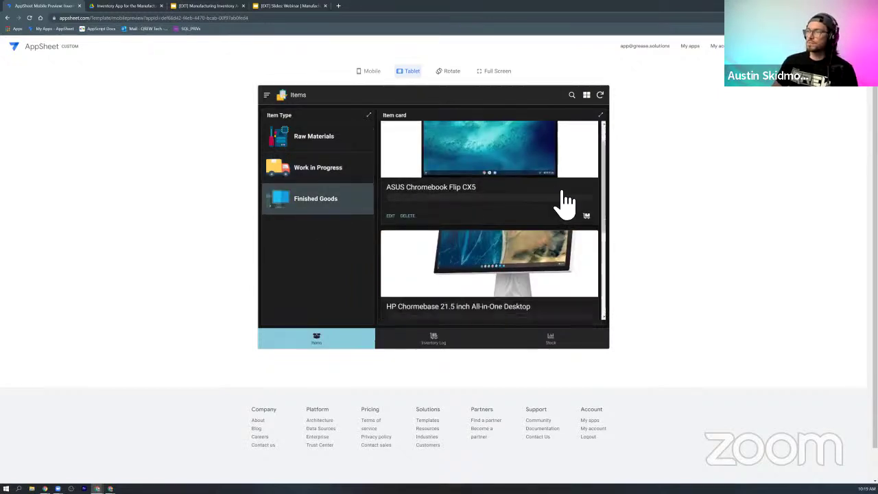
{"action": "scroll", "coordinate": [568, 240], "scroll_direction": "down", "scroll_amount": 2}
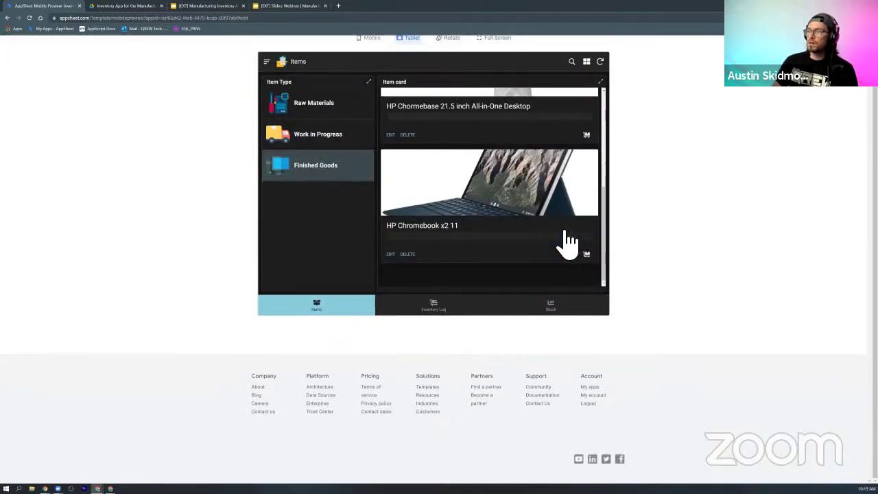
{"action": "scroll", "coordinate": [568, 243], "scroll_direction": "up", "scroll_amount": 5}
{"action": "scroll", "coordinate": [686, 267], "scroll_direction": "up", "scroll_amount": 2}
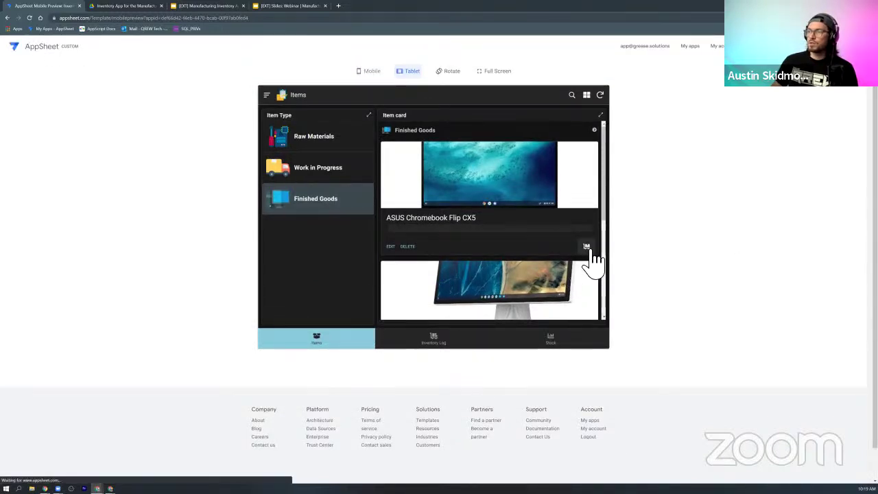
Start a new inventory entry for the ASUS Chromebook Flip CX5 and scroll the form
{"action": "left_click", "coordinate": [587, 247]}
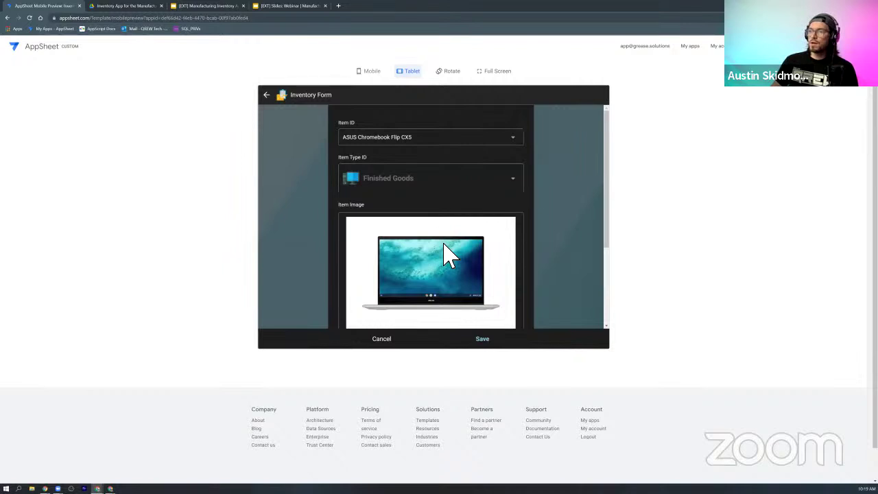
{"action": "scroll", "coordinate": [549, 247], "scroll_direction": "down", "scroll_amount": 1}
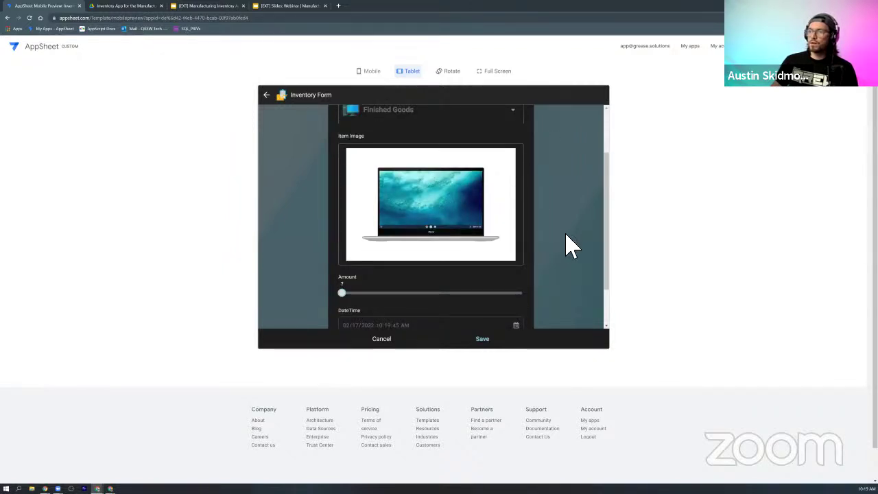
{"action": "scroll", "coordinate": [559, 230], "scroll_direction": "down", "scroll_amount": 1}
{"action": "scroll", "coordinate": [528, 203], "scroll_direction": "up", "scroll_amount": 2}
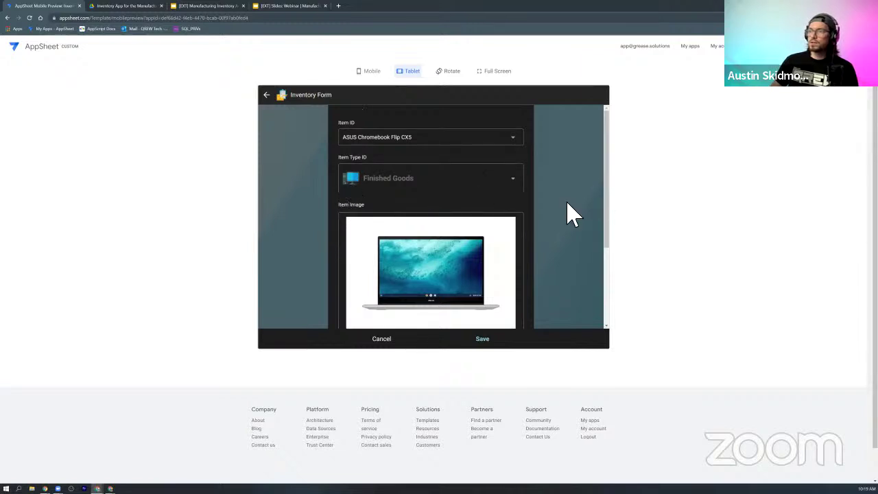
{"action": "scroll", "coordinate": [501, 254], "scroll_direction": "down", "scroll_amount": 1}
{"action": "scroll", "coordinate": [514, 241], "scroll_direction": "down", "scroll_amount": 1}
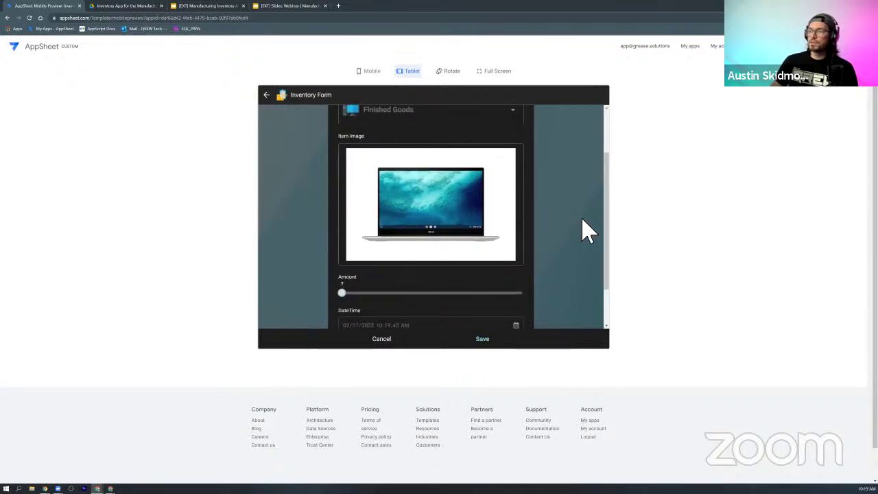
{"action": "scroll", "coordinate": [586, 237], "scroll_direction": "down", "scroll_amount": 1}
Set the entry's Amount slider to 40
{"action": "scroll", "coordinate": [549, 280], "scroll_direction": "down", "scroll_amount": 1}
{"action": "scroll", "coordinate": [467, 261], "scroll_direction": "down", "scroll_amount": 1}
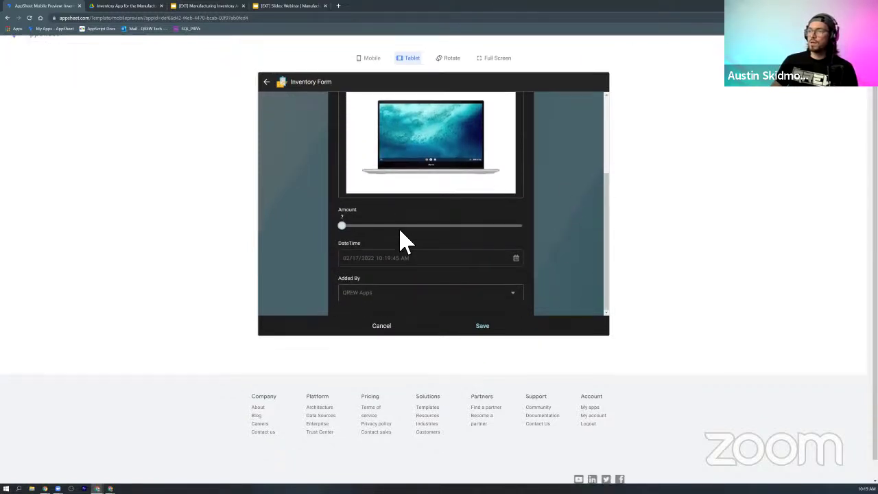
{"action": "scroll", "coordinate": [370, 247], "scroll_direction": "up", "scroll_amount": 1}
{"action": "left_click", "coordinate": [467, 240]}
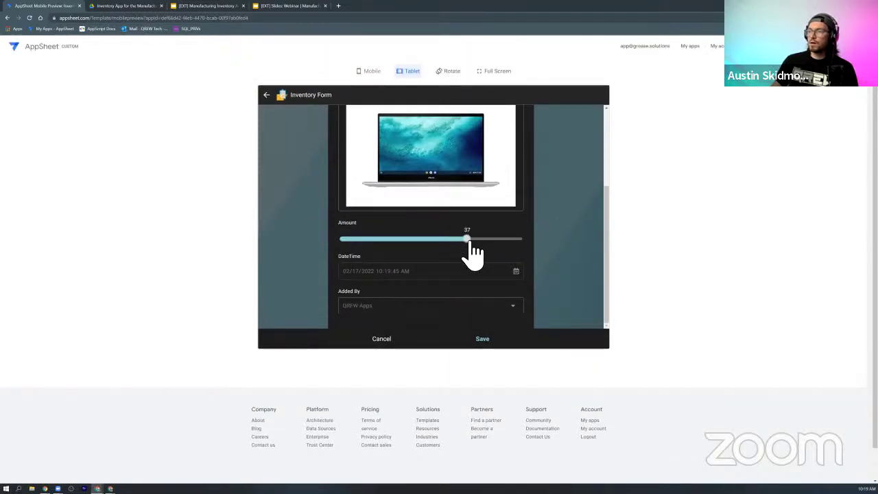
{"action": "left_click", "coordinate": [445, 240]}
{"action": "left_click_drag", "start_coordinate": [435, 245], "coordinate": [470, 245]}
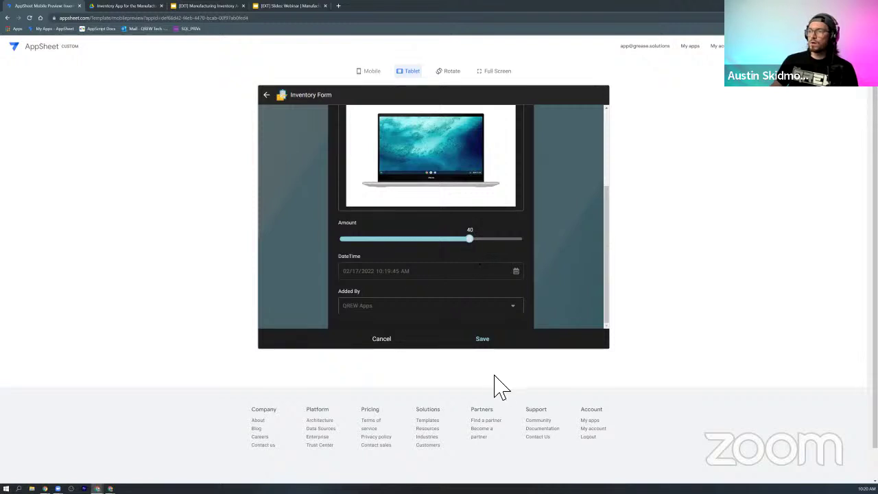
Save the 40-unit entry, confirm it in the Finished Goods inventory log, then go to Stock
{"action": "left_click", "coordinate": [486, 340]}
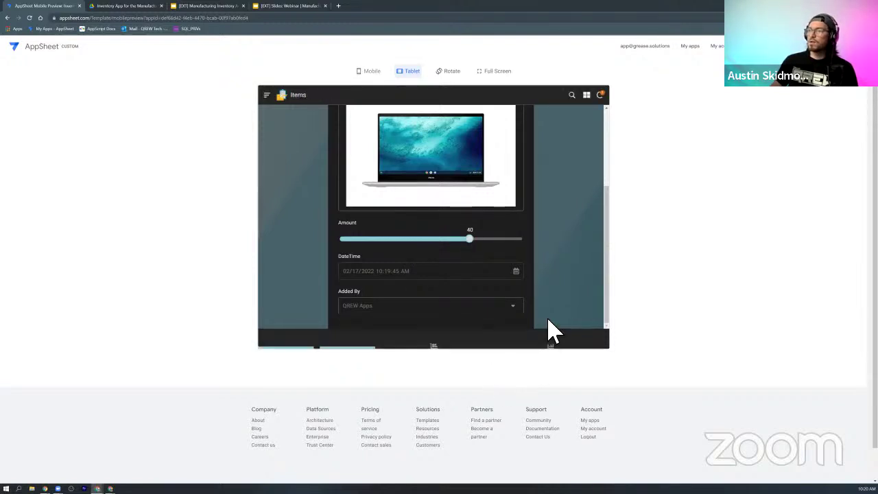
{"action": "left_click", "coordinate": [434, 340]}
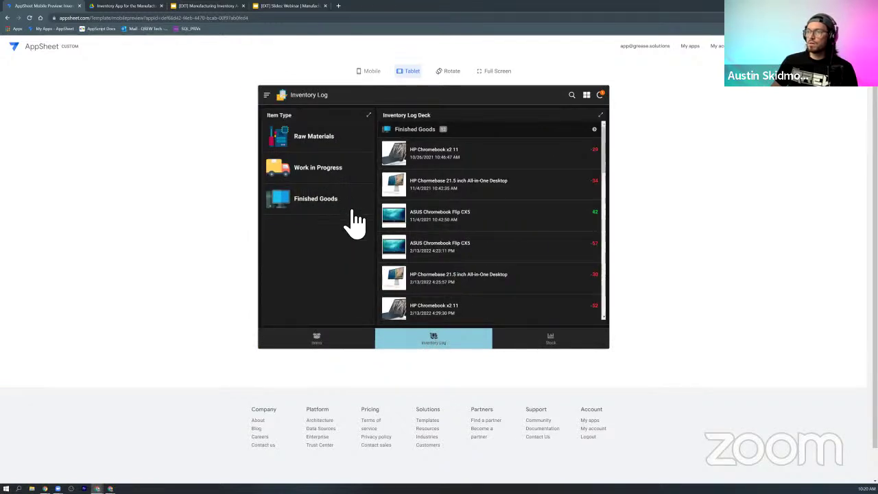
{"action": "left_click", "coordinate": [352, 209]}
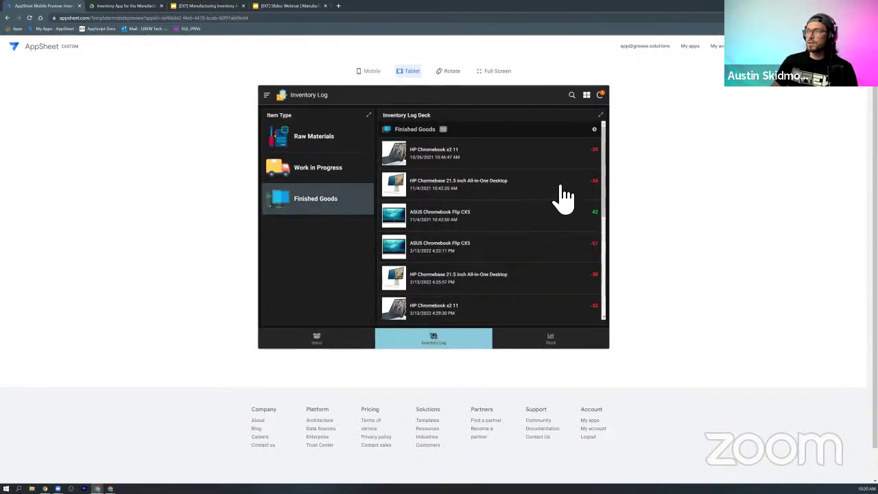
{"action": "scroll", "coordinate": [564, 196], "scroll_direction": "down", "scroll_amount": 10}
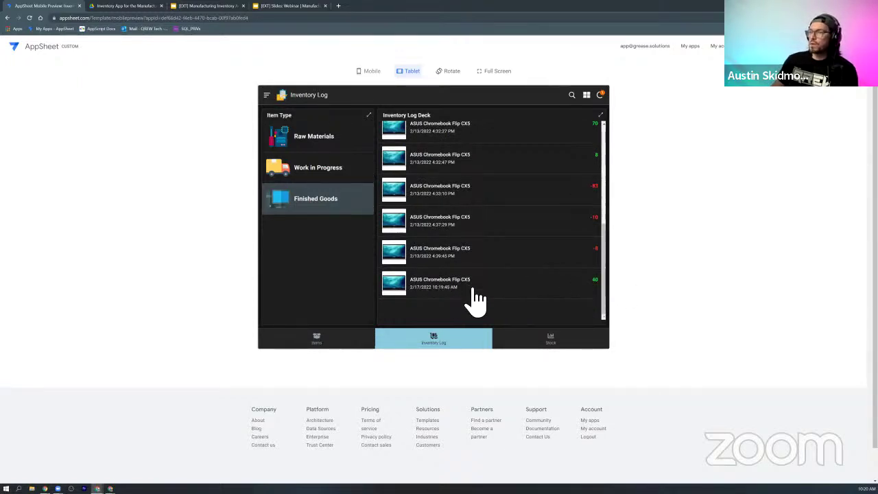
{"action": "left_click", "coordinate": [559, 345]}
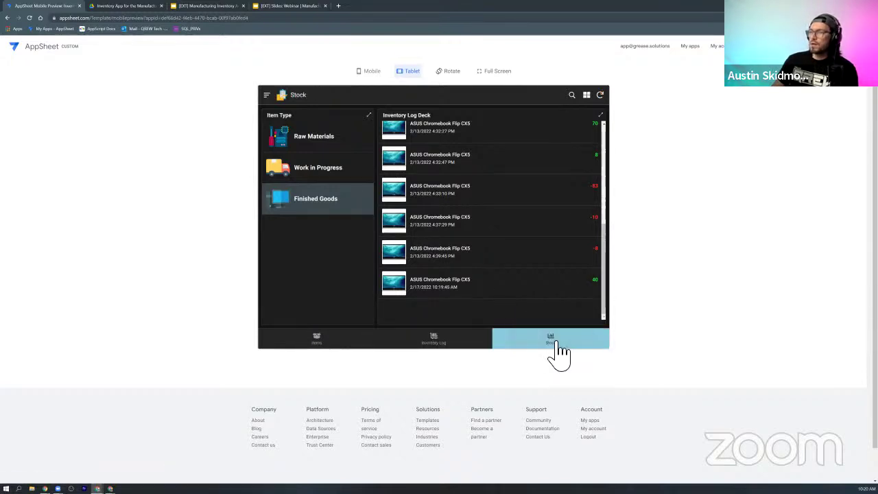
Chart remaining stock for Raw Materials, Work in Progress and Finished Goods, then open the menu
{"action": "left_click", "coordinate": [344, 151]}
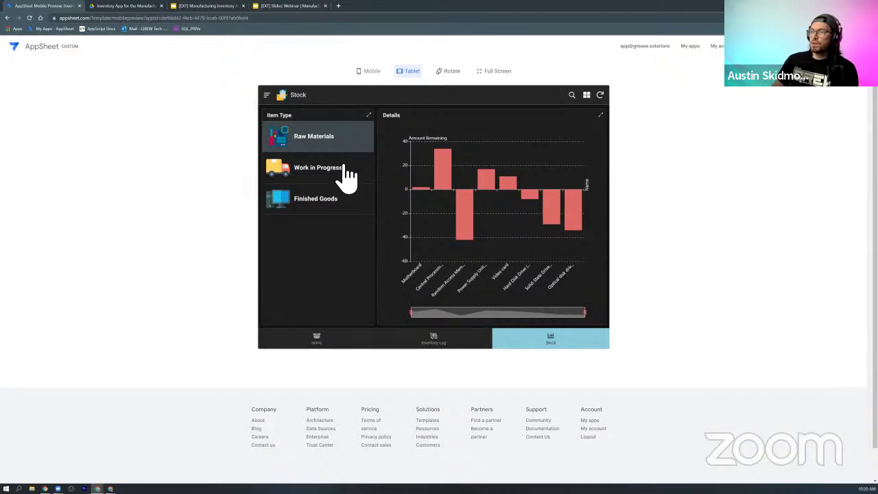
{"action": "left_click", "coordinate": [329, 180]}
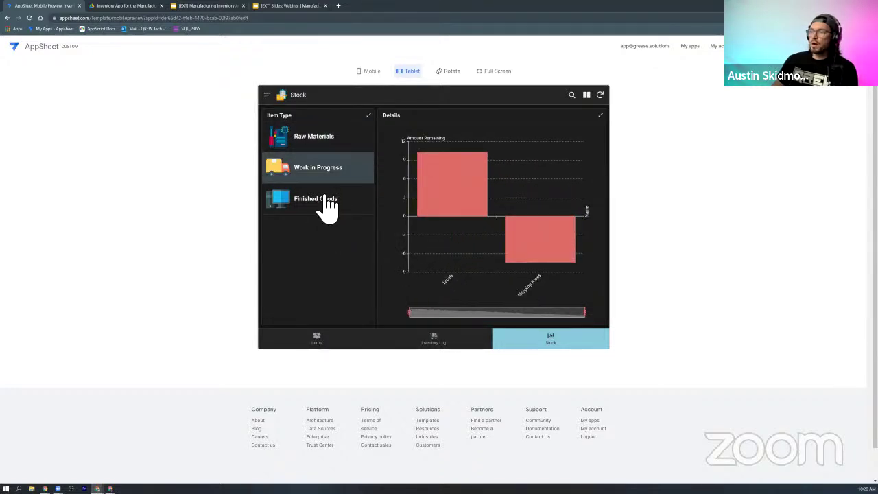
{"action": "left_click", "coordinate": [327, 211]}
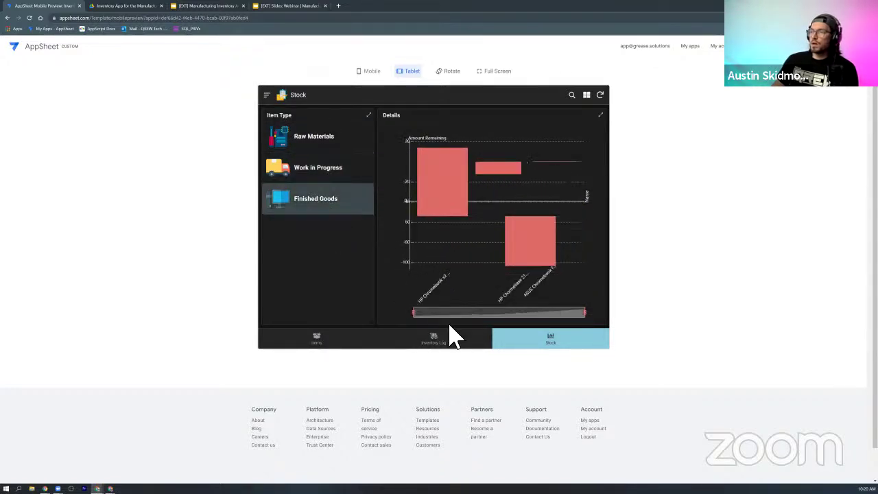
{"action": "left_click", "coordinate": [346, 159]}
{"action": "left_click", "coordinate": [347, 144]}
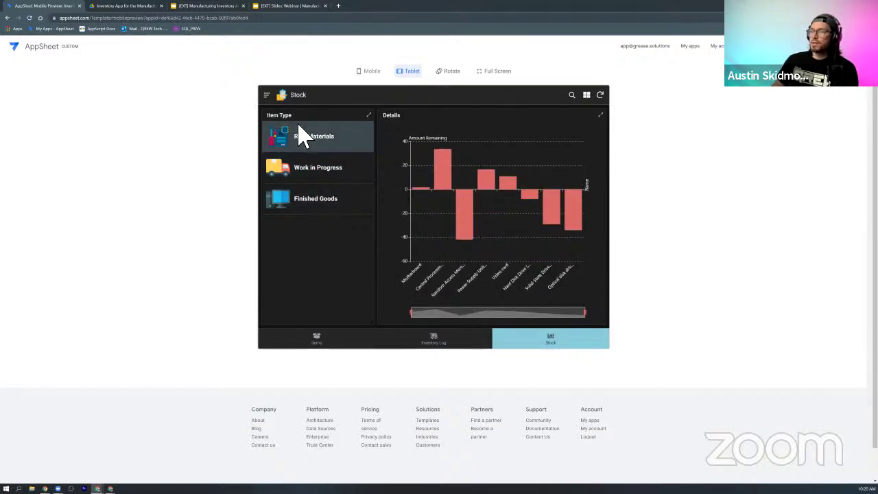
{"action": "left_click", "coordinate": [268, 95]}
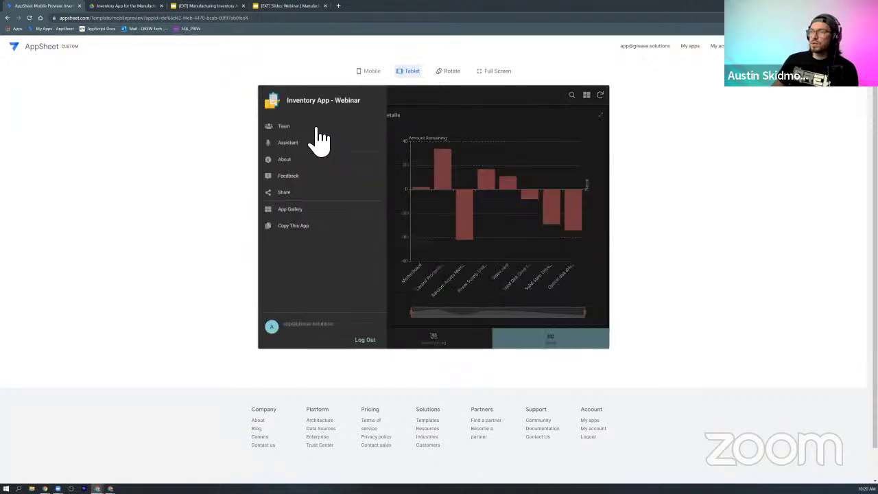
Browse the Team contact list and Items view, then switch to the webinar slide deck
{"action": "left_click", "coordinate": [317, 129]}
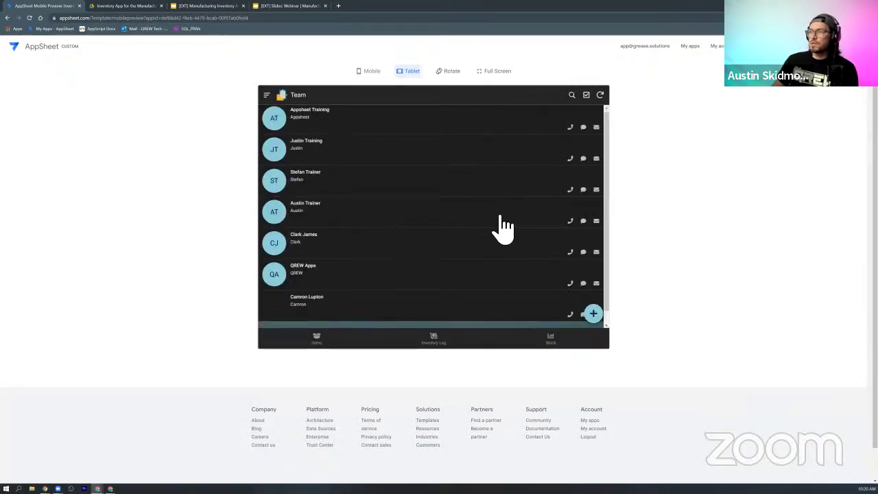
{"action": "scroll", "coordinate": [497, 261], "scroll_direction": "down", "scroll_amount": 3}
{"action": "scroll", "coordinate": [744, 295], "scroll_direction": "up", "scroll_amount": 1}
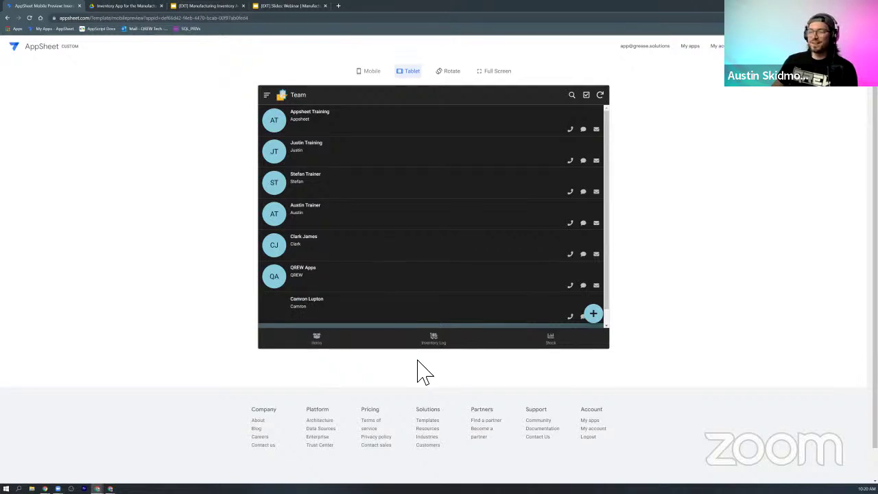
{"action": "left_click", "coordinate": [313, 341]}
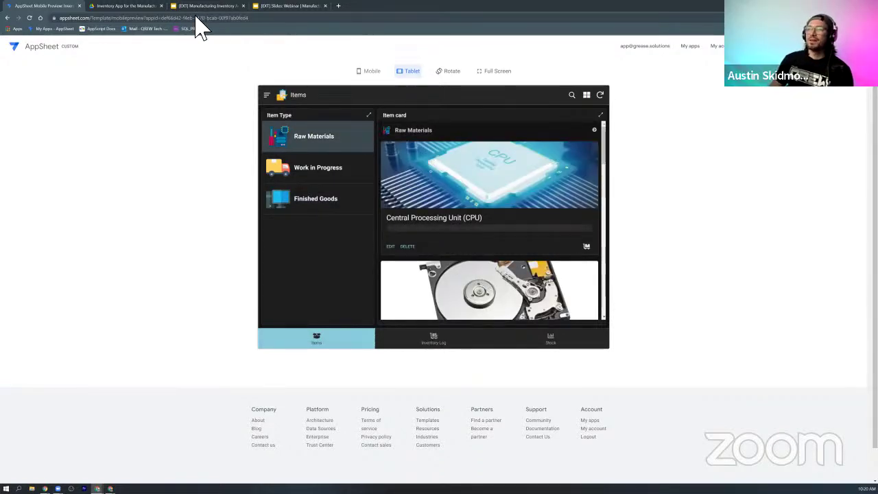
{"action": "left_click", "coordinate": [304, 8]}
Advance the slides through Part 4 and Create the Experience to Prepare Data
{"action": "left_click", "coordinate": [452, 228]}
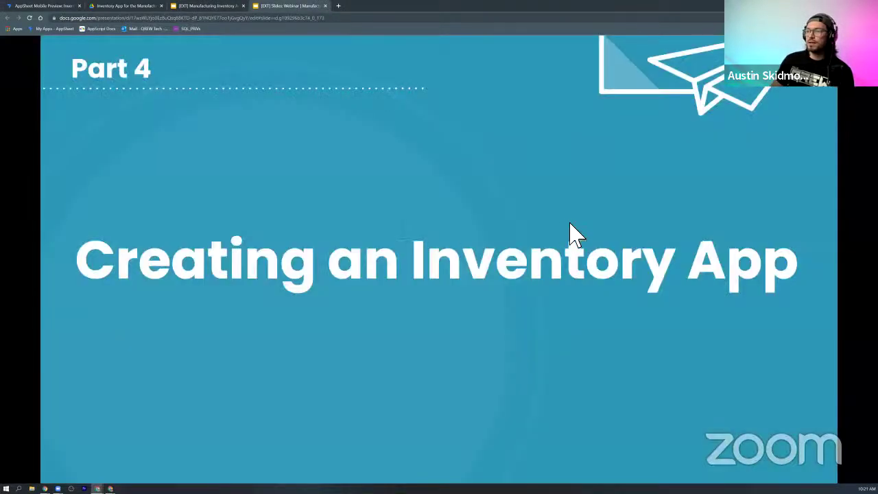
{"action": "left_click", "coordinate": [442, 291]}
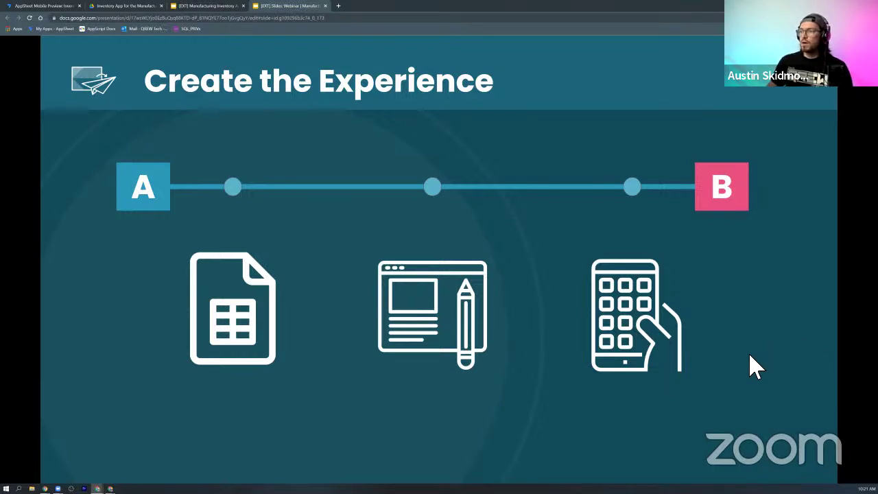
{"action": "key", "text": "Right"}
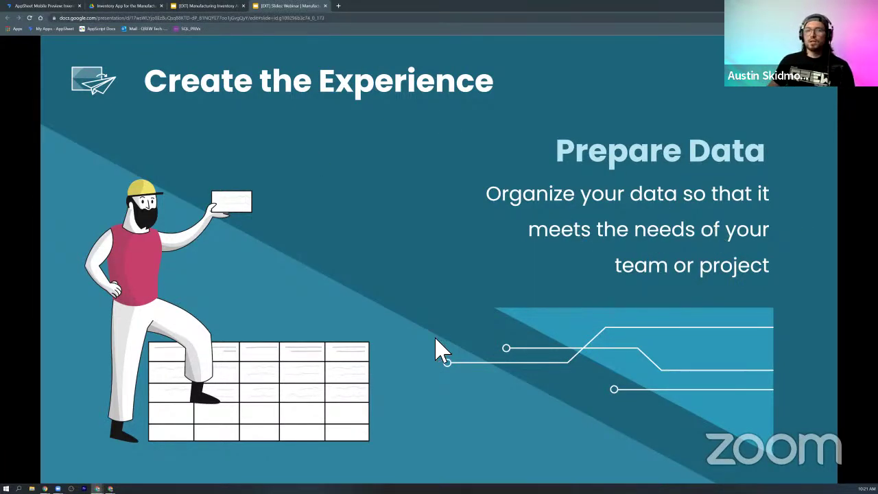
Advance to the Data Relationships slide with the parent, child and grandchild tables
{"action": "left_click", "coordinate": [480, 362]}
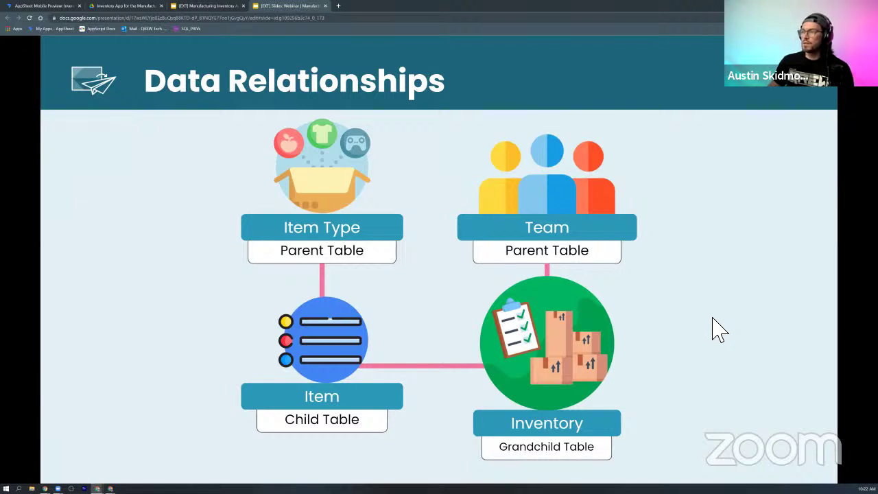
Step through the UX Views and Behavior Tab slides to Automations Tab
{"action": "key", "text": "Right"}
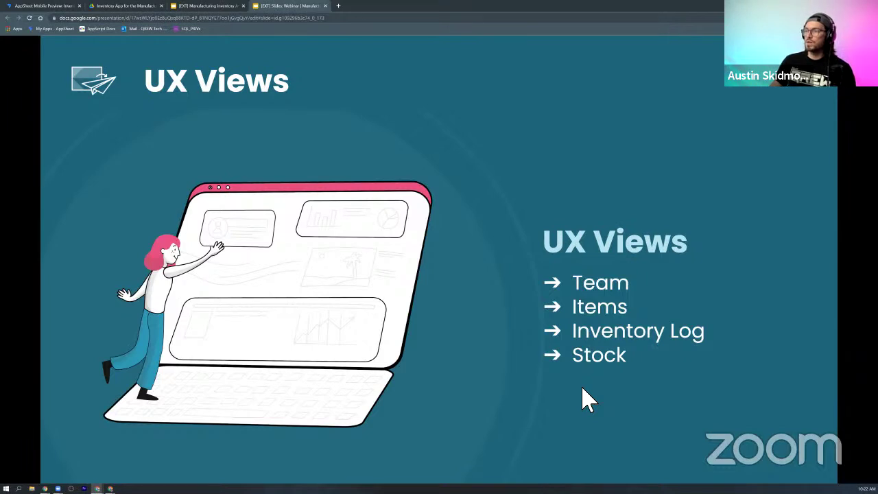
{"action": "key", "text": "Right"}
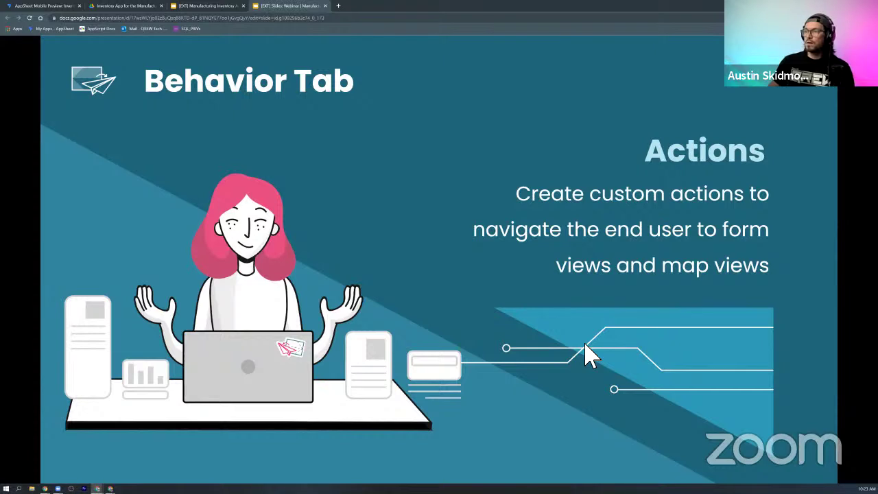
{"action": "key", "text": "Right"}
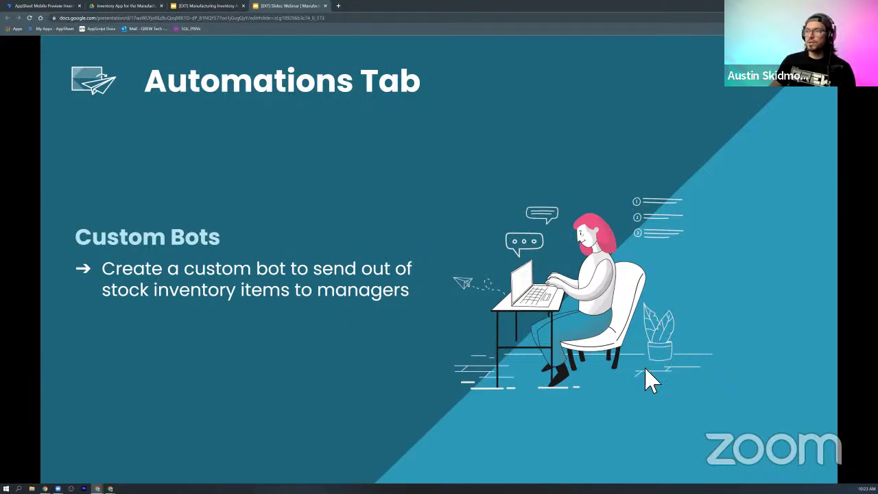
Advance to the Navigate to AppSheet slide
{"action": "key", "text": "Right"}
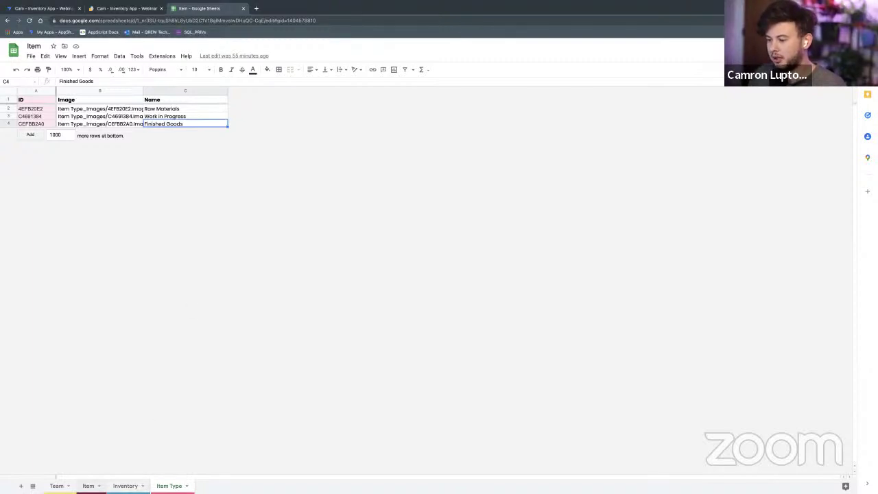
Open the Item sheet and select its Description column E
{"action": "left_click", "coordinate": [87, 486]}
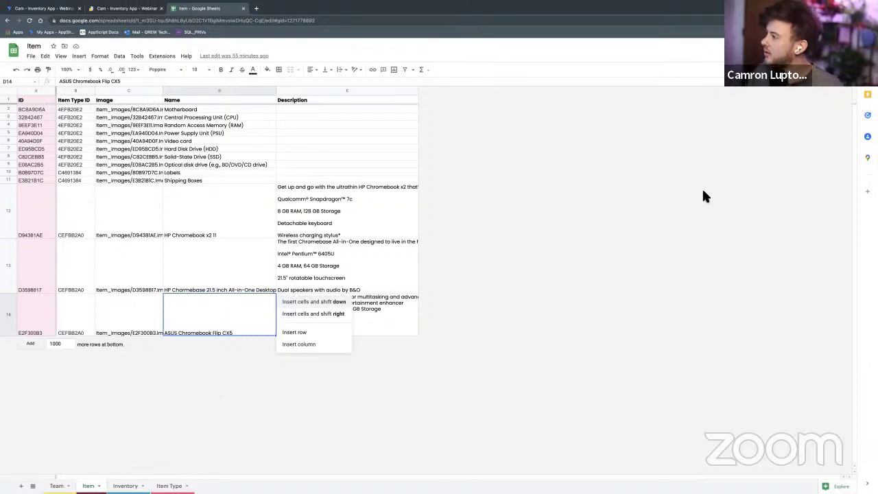
{"action": "left_click", "coordinate": [347, 206]}
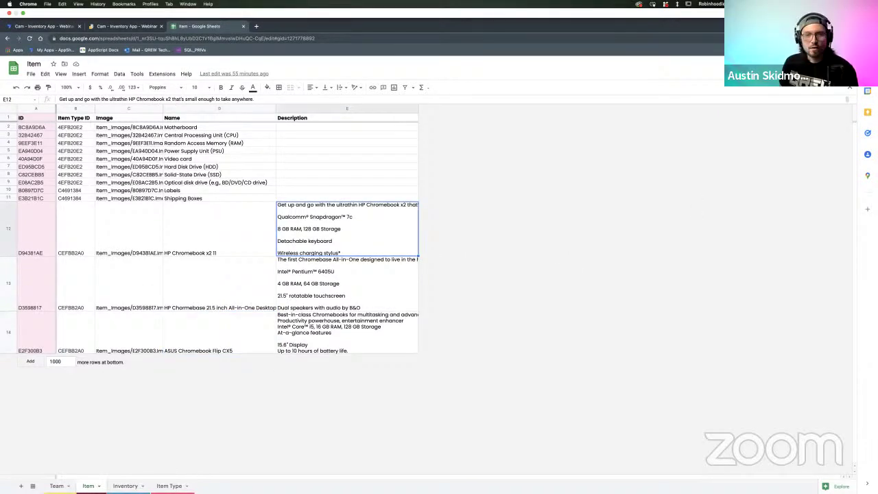
{"action": "left_click_drag", "start_coordinate": [346, 159], "coordinate": [346, 167]}
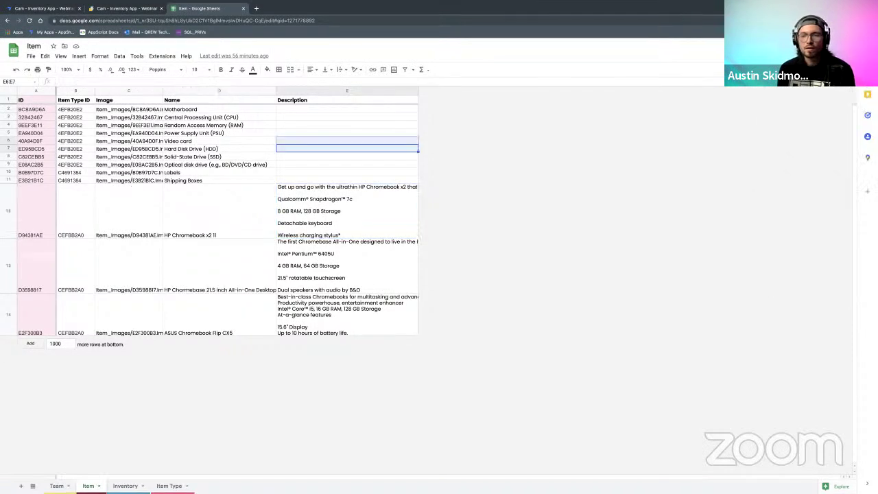
{"action": "left_click", "coordinate": [347, 91]}
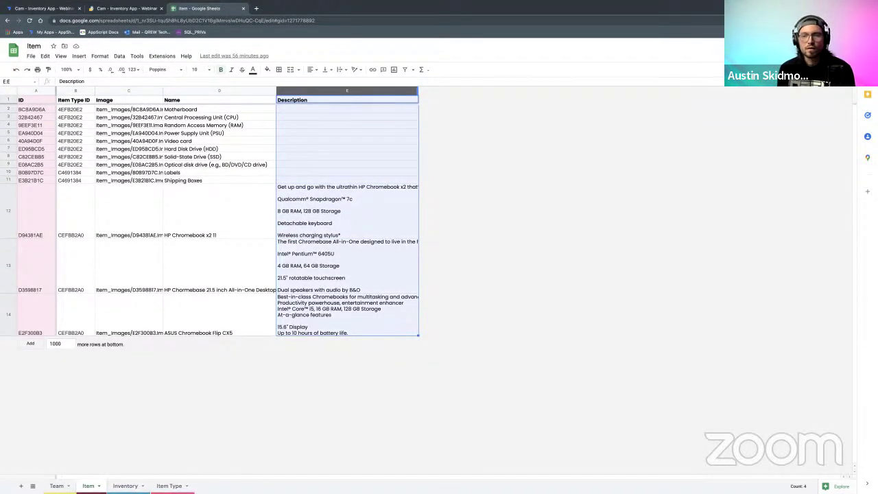
Zoom the browser page to 175%, then bring up the Team sheet
{"action": "left_click", "coordinate": [868, 21]}
{"action": "left_click", "coordinate": [850, 108]}
{"action": "left_click", "coordinate": [850, 108]}
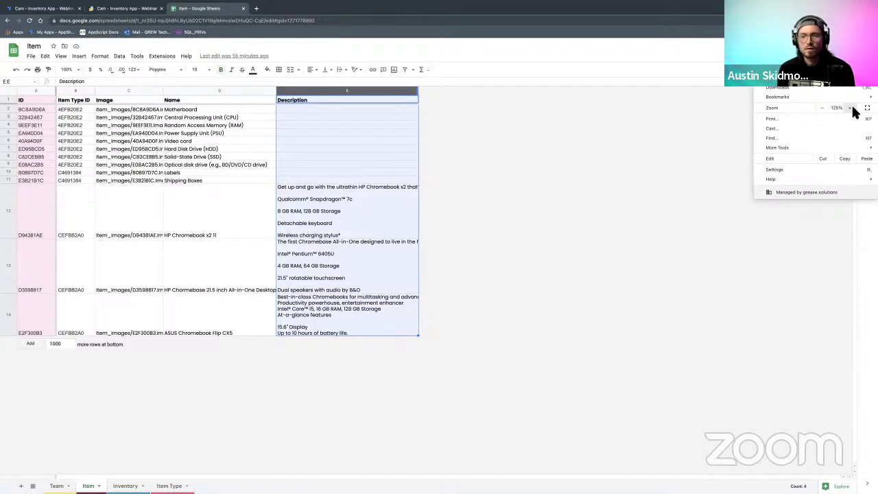
{"action": "left_click", "coordinate": [850, 108]}
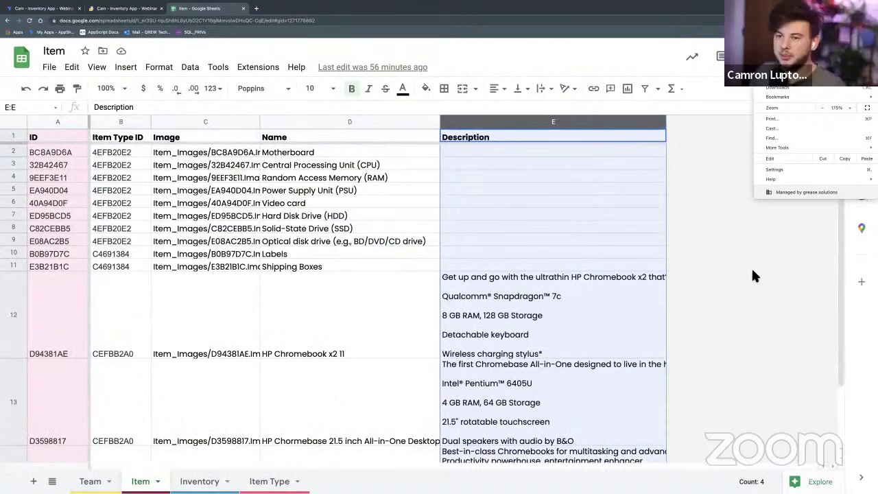
{"action": "left_click", "coordinate": [748, 270]}
{"action": "scroll", "coordinate": [721, 277], "scroll_direction": "down", "scroll_amount": 2}
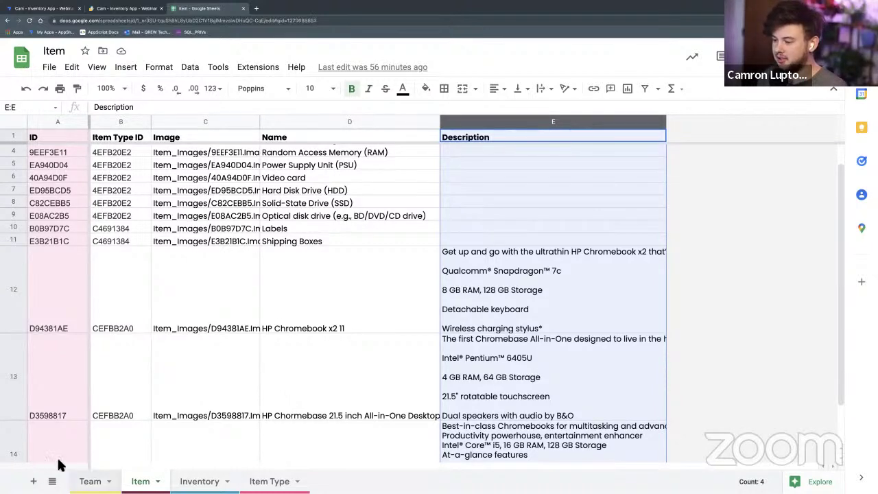
{"action": "left_click", "coordinate": [86, 481]}
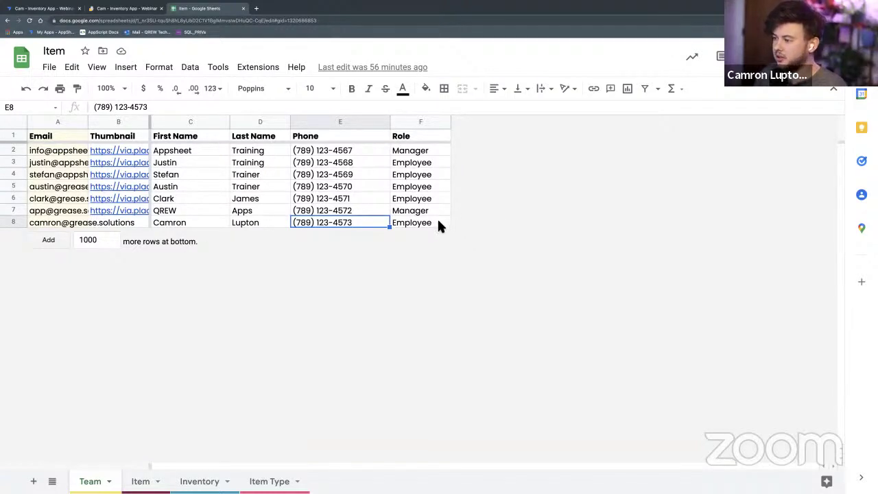
Highlight the last team rows A7:F8, then return to the Item sheet
{"action": "left_click_drag", "start_coordinate": [439, 225], "coordinate": [72, 236]}
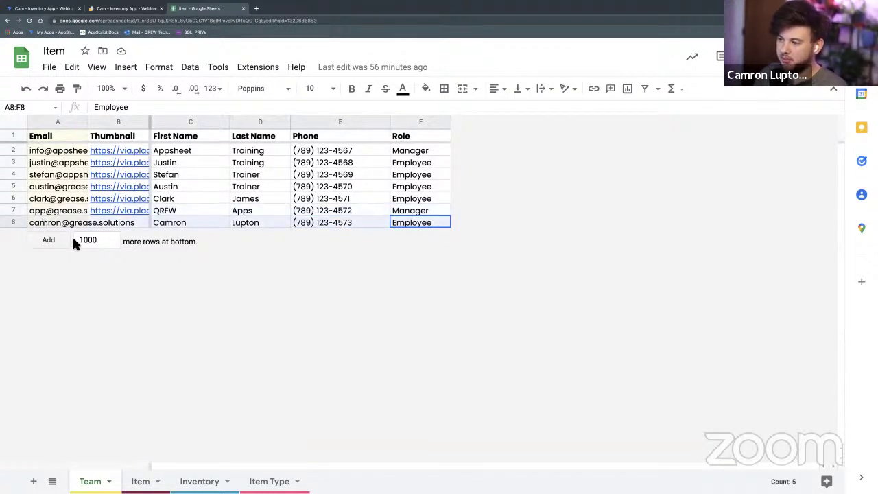
{"action": "left_click", "coordinate": [254, 222]}
{"action": "left_click_drag", "start_coordinate": [419, 223], "coordinate": [26, 226]}
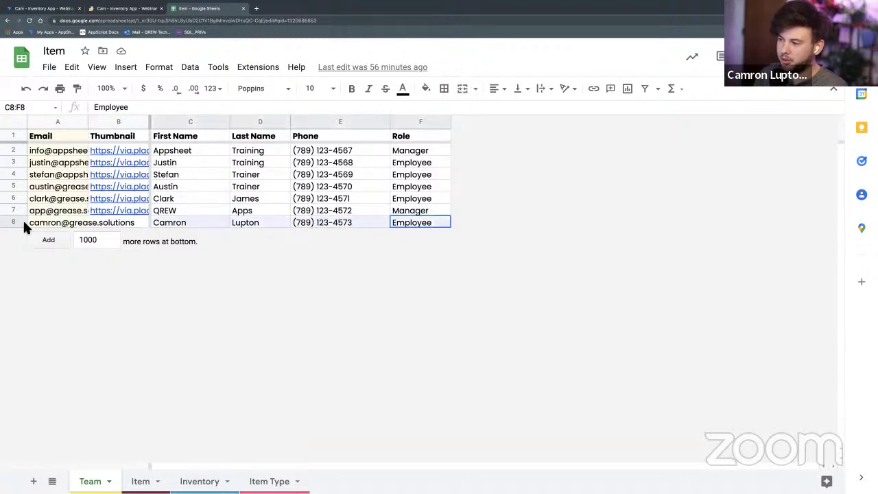
{"action": "left_click", "coordinate": [336, 222]}
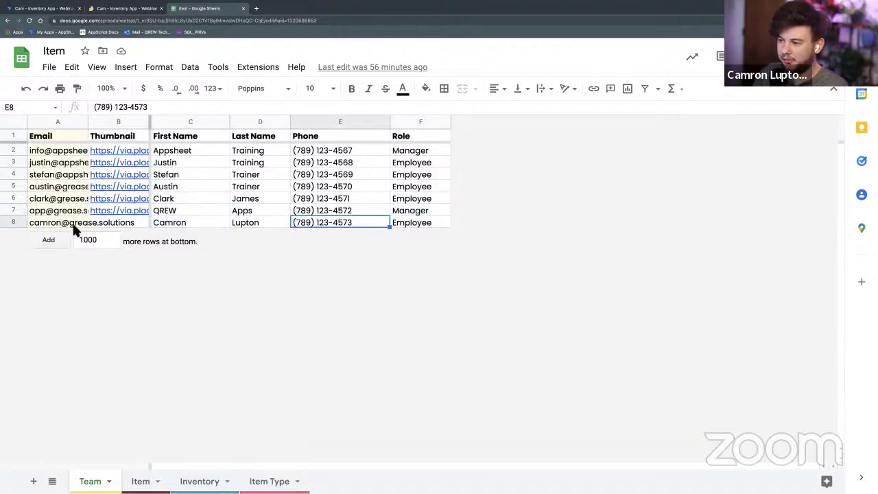
{"action": "mouse_move", "coordinate": [93, 233]}
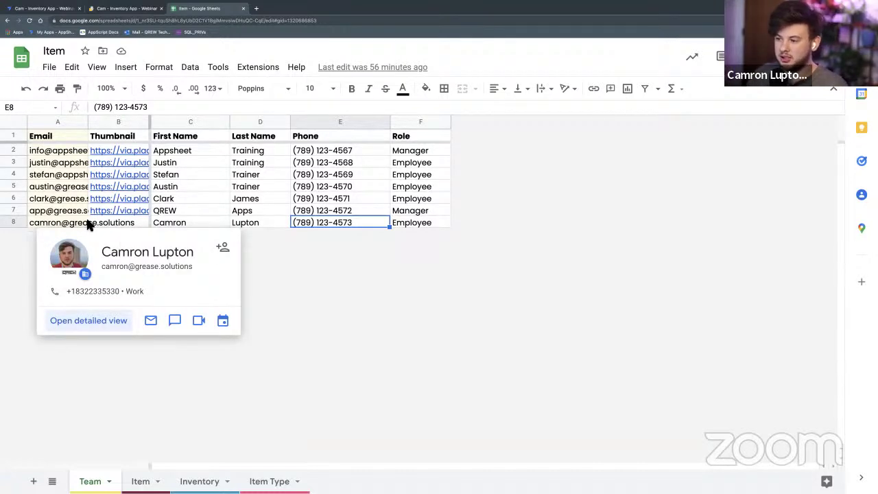
{"action": "left_click_drag", "start_coordinate": [417, 227], "coordinate": [35, 219]}
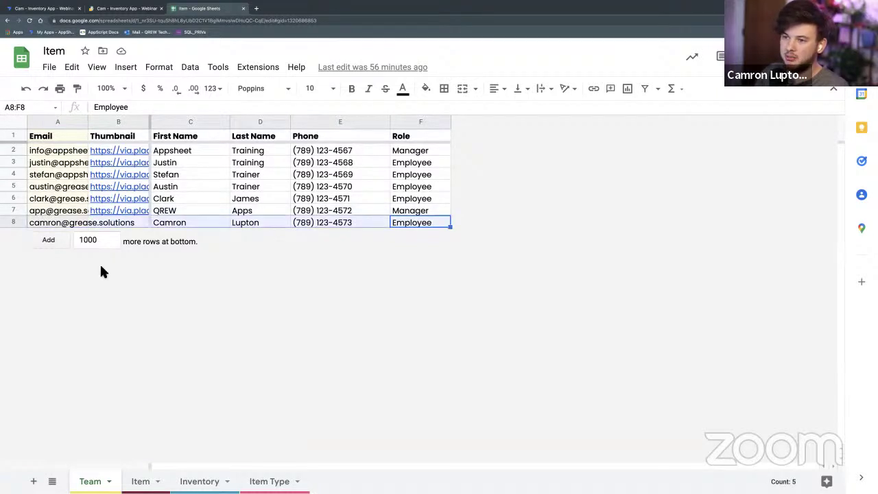
{"action": "key", "text": "Left"}
{"action": "key", "text": "Left"}
{"action": "key", "text": "Left"}
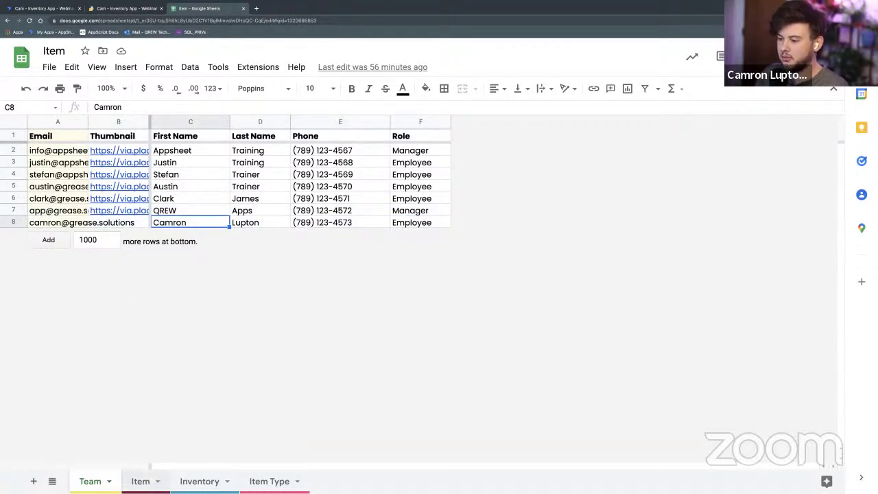
{"action": "left_click", "coordinate": [141, 481]}
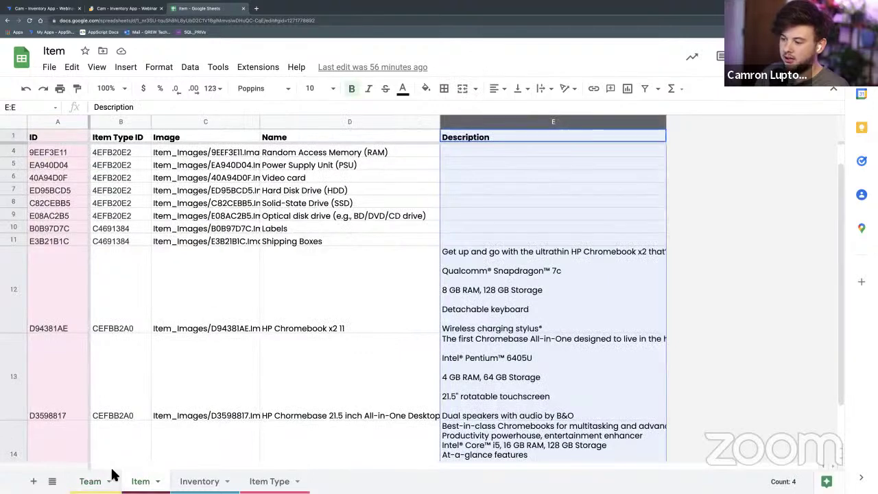
Return to the Team sheet with members' emails, thumbnails, names, phones and roles
{"action": "left_click", "coordinate": [108, 480]}
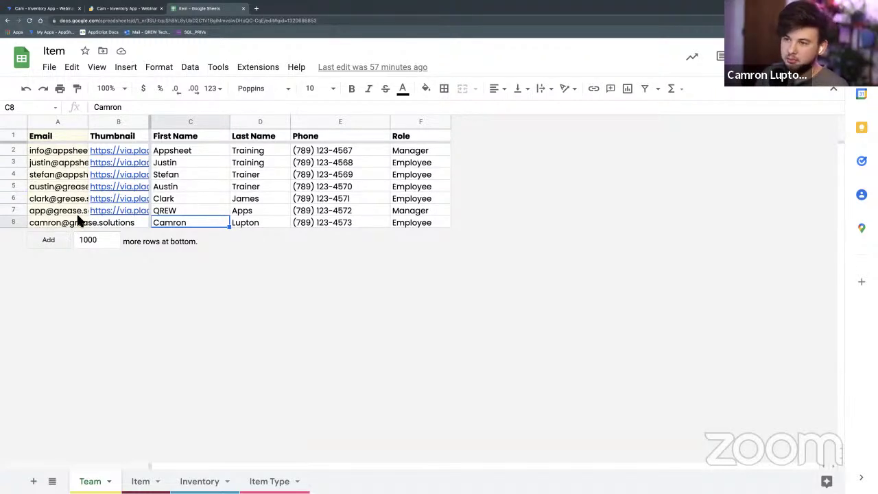
Review the last team member's name and phone number in row 8, then return to the Item sheet
{"action": "mouse_move", "coordinate": [76, 227]}
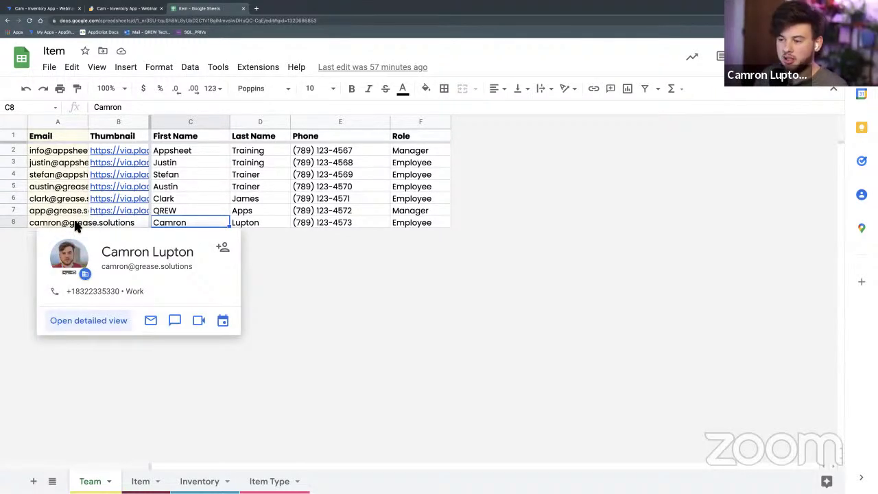
{"action": "key", "text": "Right"}
{"action": "key", "text": "Right"}
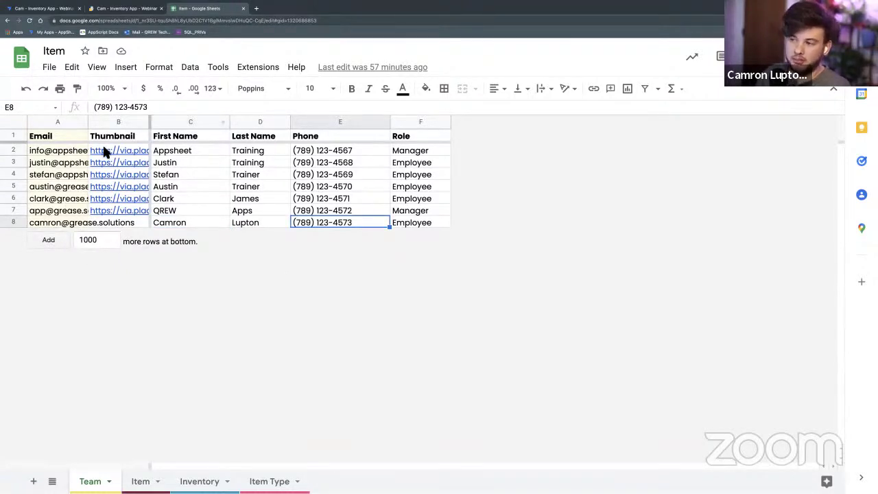
{"action": "mouse_move", "coordinate": [120, 176]}
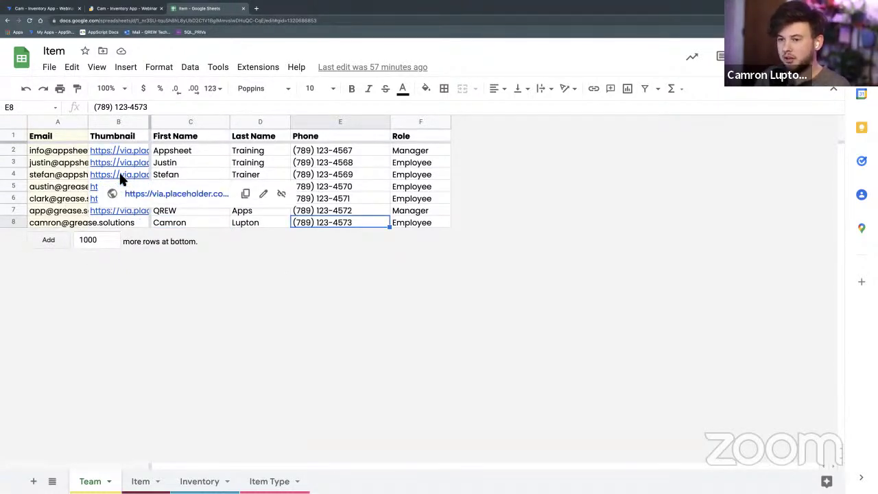
{"action": "key", "text": "Left"}
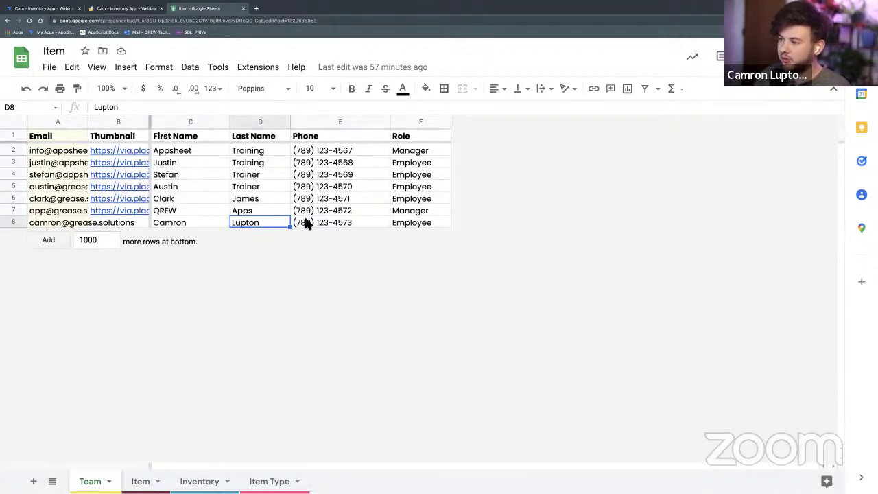
{"action": "key", "text": "Right"}
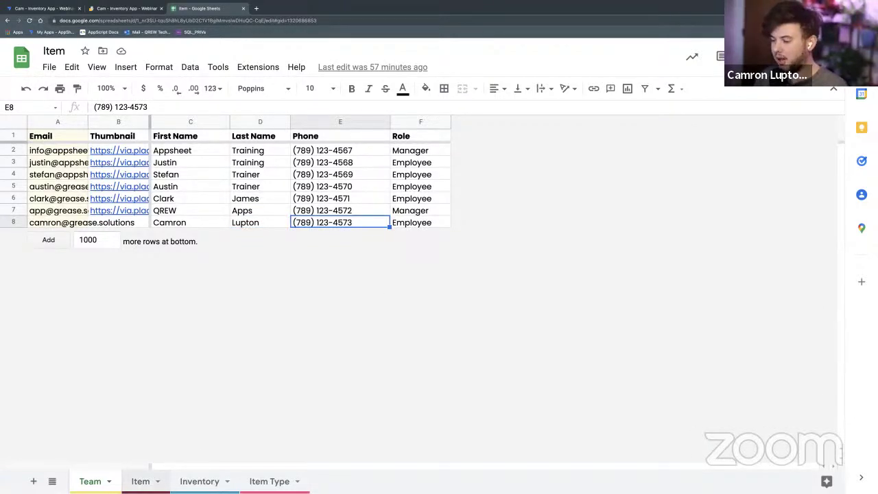
{"action": "left_click", "coordinate": [141, 482]}
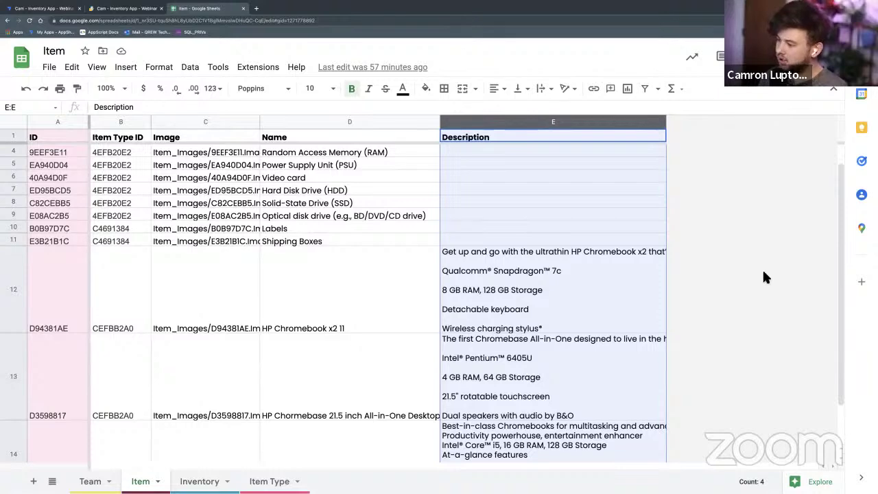
Inspect the HP Chromebook x2 11 description and row, plus the empty optical drive and Labels descriptions
{"action": "left_click", "coordinate": [639, 316]}
{"action": "scroll", "coordinate": [616, 371], "scroll_direction": "down", "scroll_amount": 1}
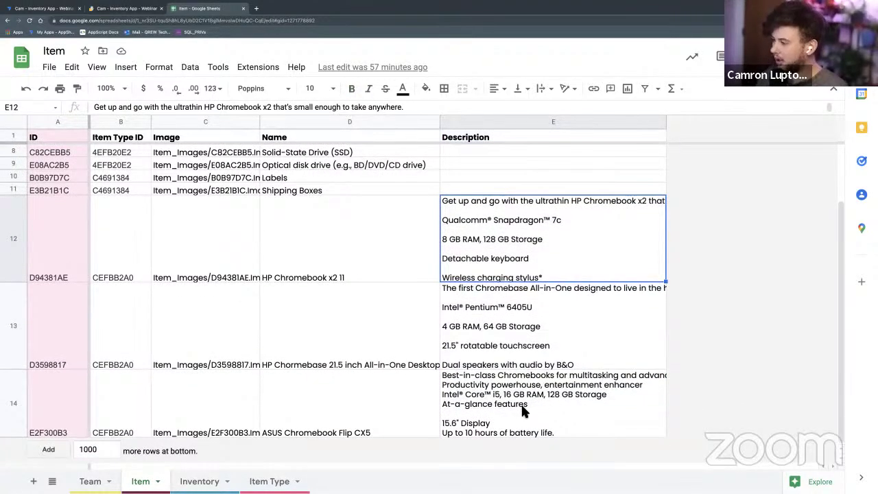
{"action": "scroll", "coordinate": [525, 409], "scroll_direction": "up", "scroll_amount": 2}
{"action": "scroll", "coordinate": [525, 412], "scroll_direction": "up", "scroll_amount": 1}
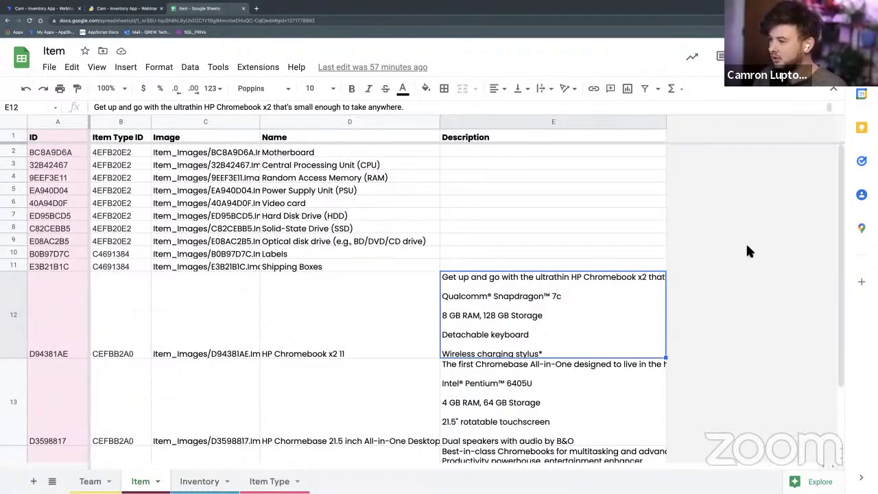
{"action": "left_click", "coordinate": [549, 239]}
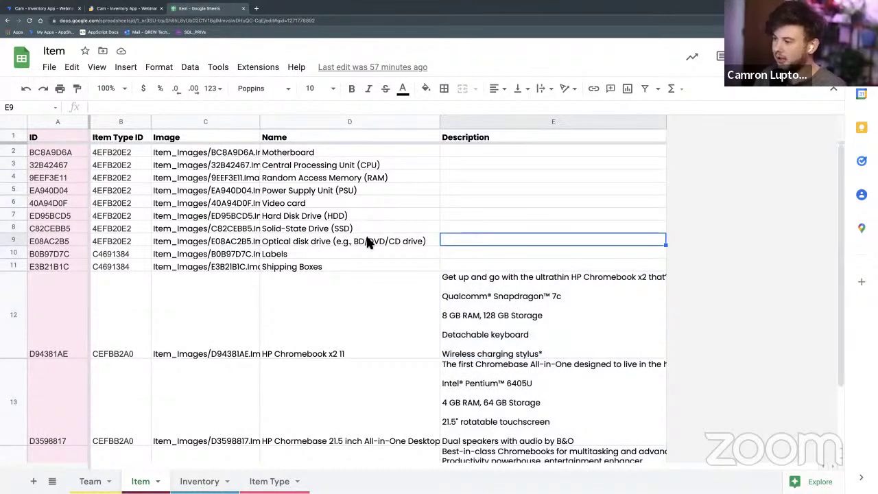
{"action": "key", "text": "Down"}
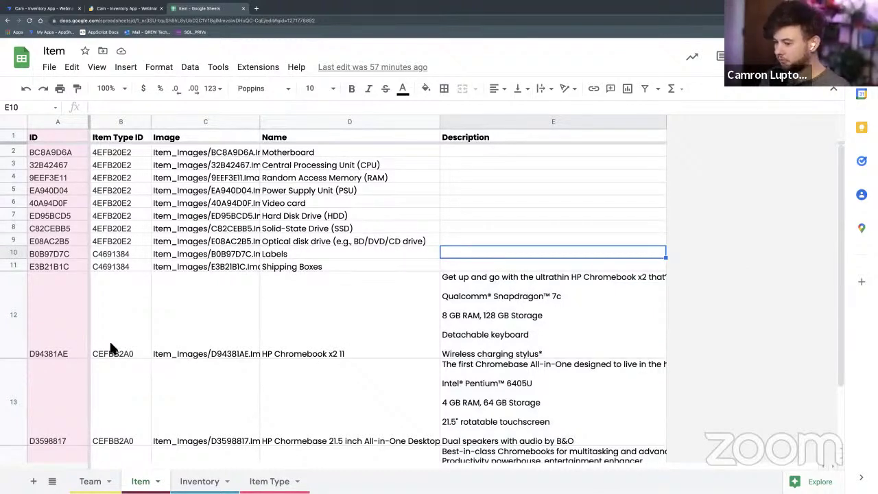
{"action": "left_click", "coordinate": [17, 317]}
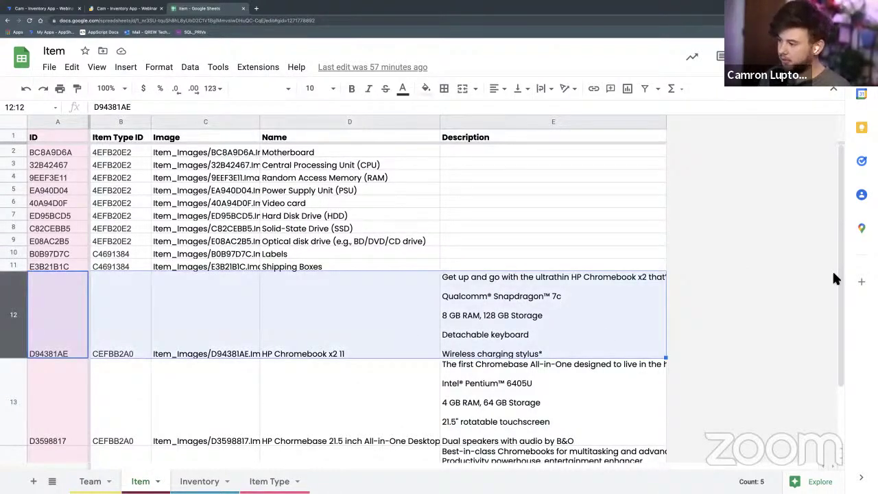
{"action": "left_click", "coordinate": [553, 277]}
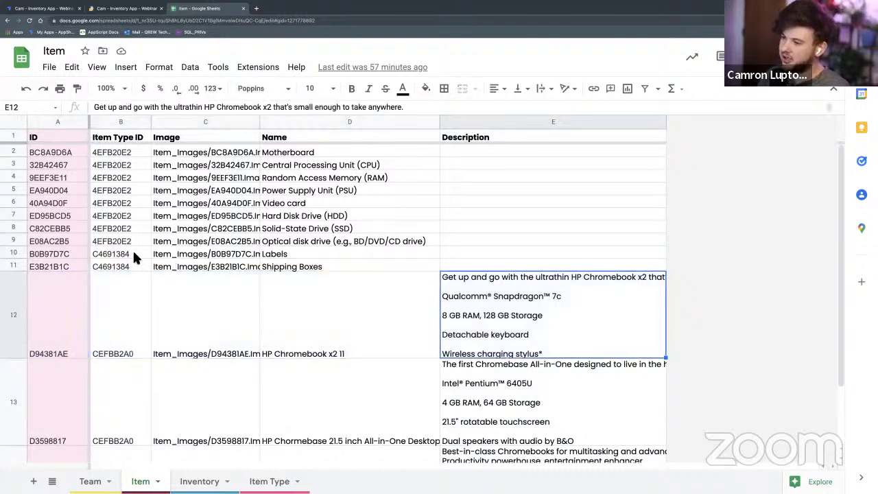
Inspect the Video card row's item type ID and image path and the SSD description, then go to Inventory
{"action": "left_click", "coordinate": [13, 203]}
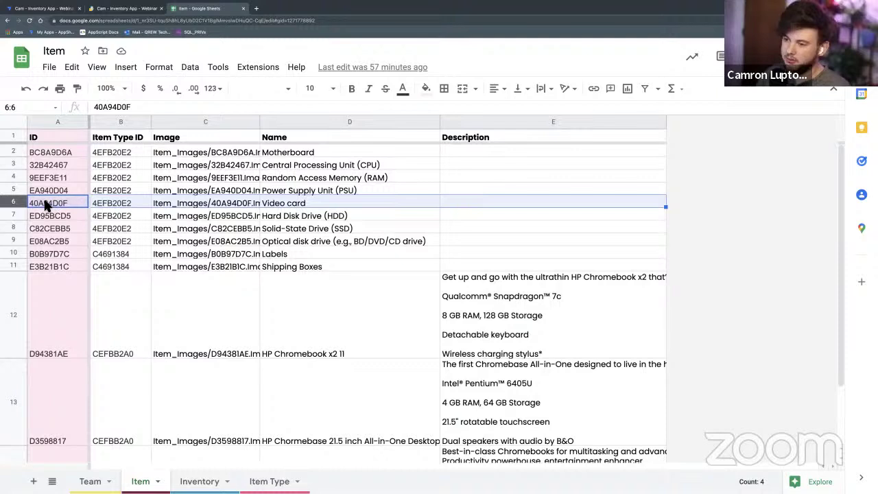
{"action": "left_click", "coordinate": [117, 207]}
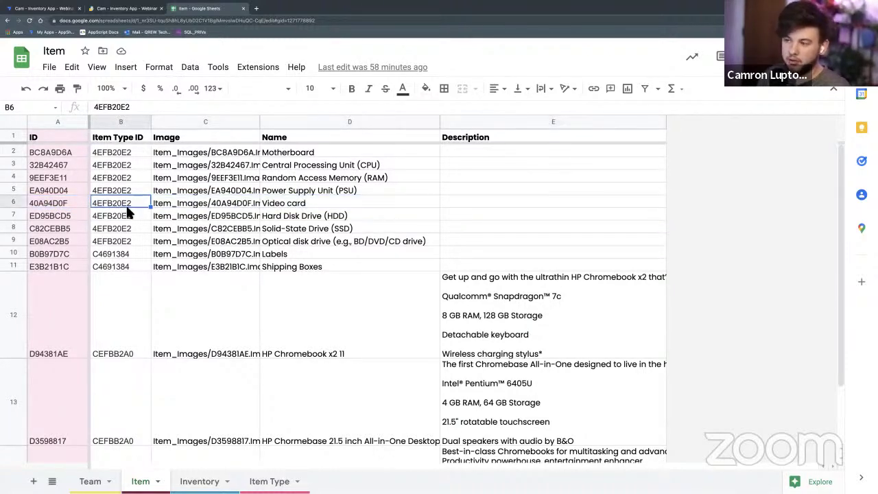
{"action": "left_click", "coordinate": [165, 206]}
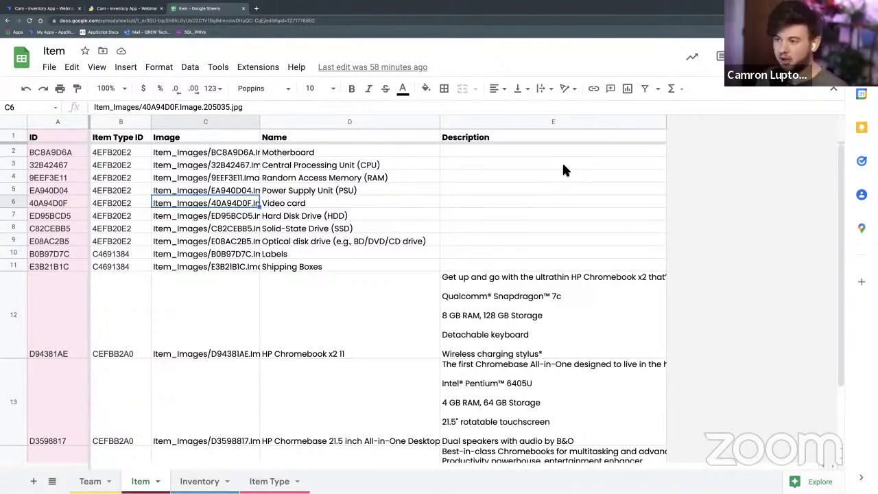
{"action": "left_click", "coordinate": [645, 227]}
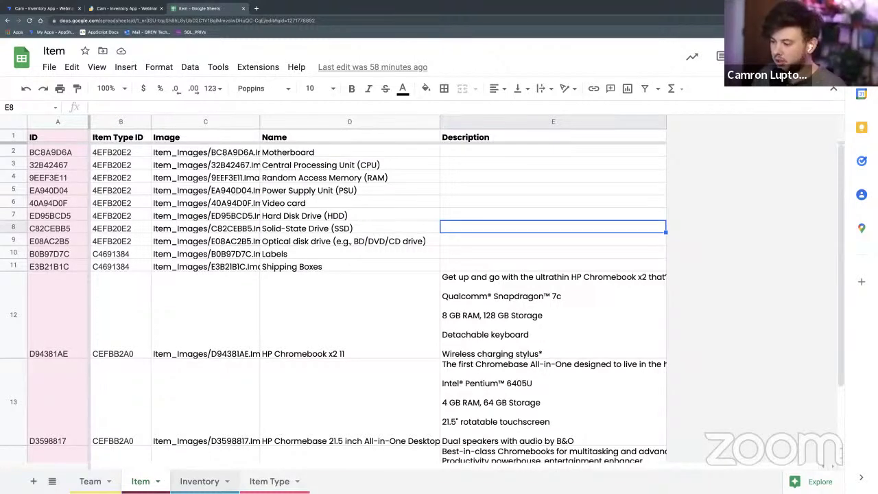
{"action": "left_click", "coordinate": [199, 481]}
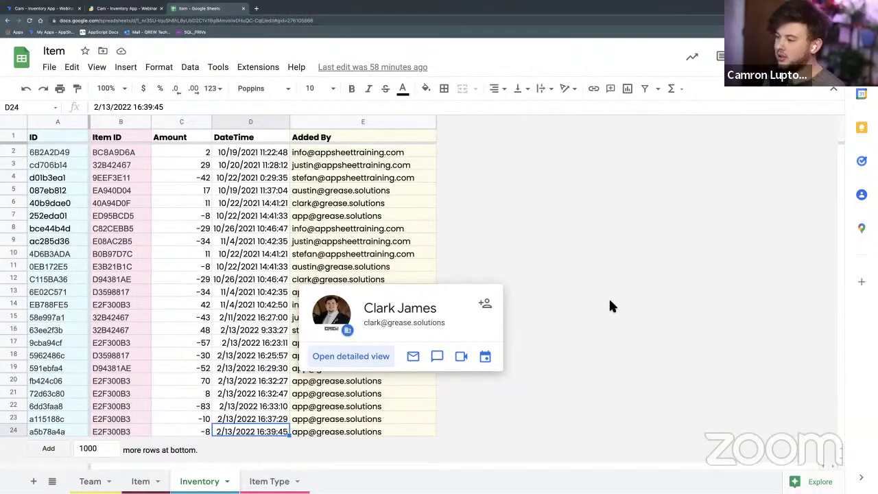
Inspect the Added By entries in rows 14–15 and the Amount values C2:C24, then go to Item Type
{"action": "key", "text": "Right"}
{"action": "key", "text": "Up"}
{"action": "key", "text": "Up"}
{"action": "key", "text": "Up"}
{"action": "key", "text": "Up"}
{"action": "key", "text": "Up"}
{"action": "key", "text": "Up"}
{"action": "key", "text": "Up"}
{"action": "key", "text": "Up"}
{"action": "key", "text": "Up"}
{"action": "key", "text": "Up"}
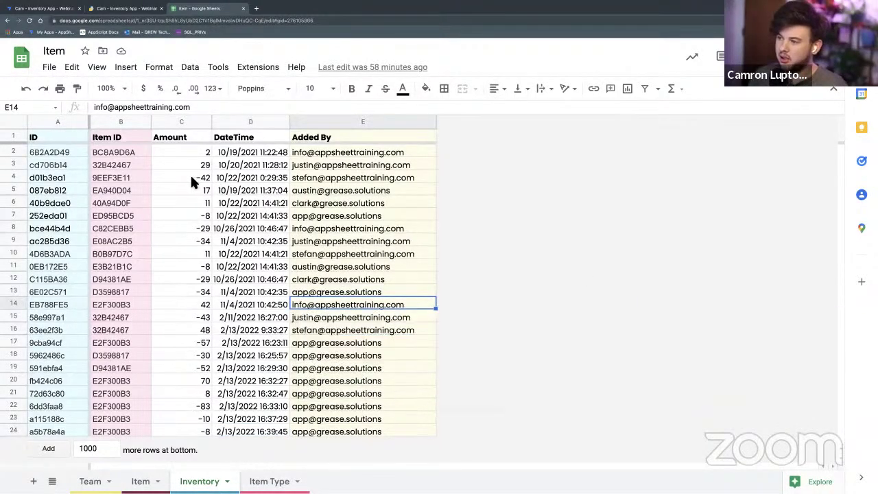
{"action": "left_click_drag", "start_coordinate": [180, 151], "coordinate": [182, 431]}
{"action": "key", "text": "Right"}
{"action": "key", "text": "Right"}
{"action": "key", "text": "Down"}
{"action": "key", "text": "Down"}
{"action": "key", "text": "Down"}
{"action": "key", "text": "Down"}
{"action": "key", "text": "Down"}
{"action": "key", "text": "Down"}
{"action": "key", "text": "Down"}
{"action": "key", "text": "Down"}
{"action": "key", "text": "Down"}
{"action": "key", "text": "Down"}
{"action": "key", "text": "Down"}
{"action": "key", "text": "Down"}
{"action": "key", "text": "Down"}
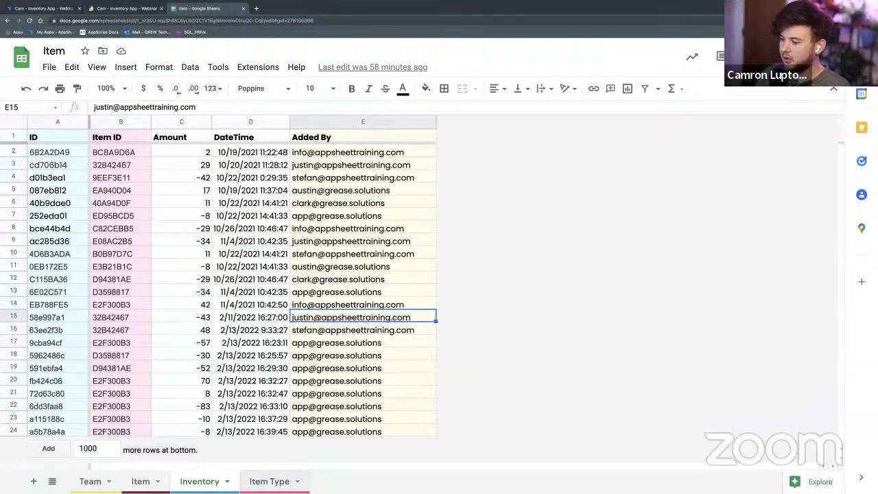
{"action": "left_click", "coordinate": [270, 481]}
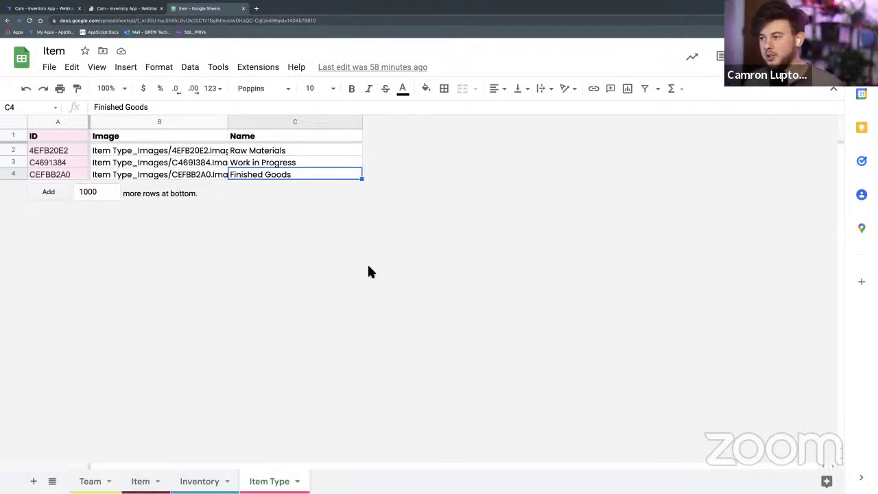
Point out the Raw Materials, Work in Progress and Finished Goods types, then return to Item
{"action": "left_click", "coordinate": [301, 152]}
{"action": "left_click", "coordinate": [302, 162]}
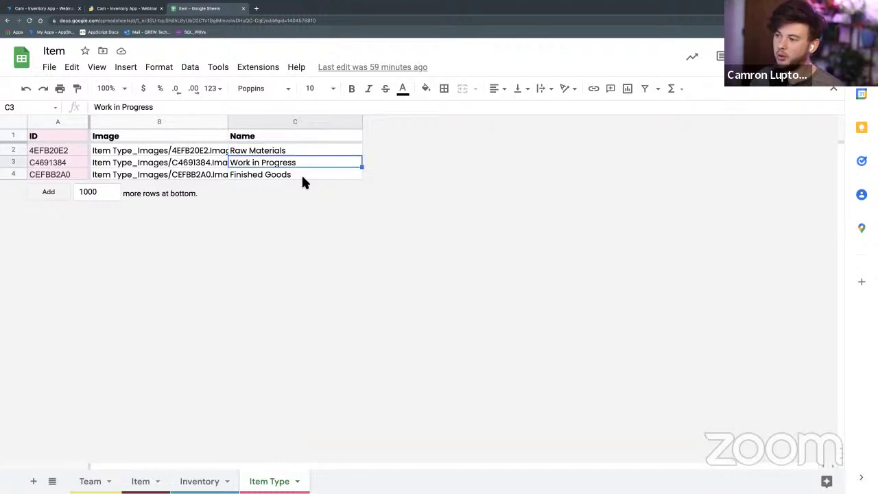
{"action": "left_click", "coordinate": [302, 175]}
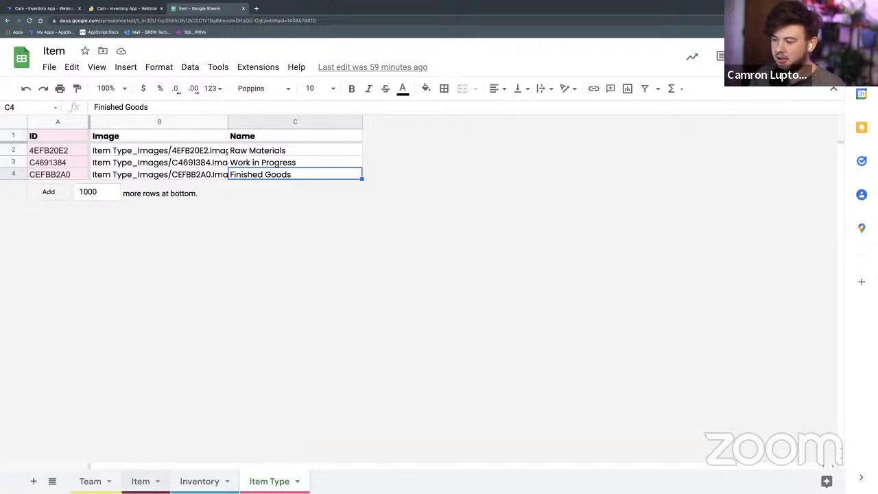
{"action": "left_click", "coordinate": [140, 481]}
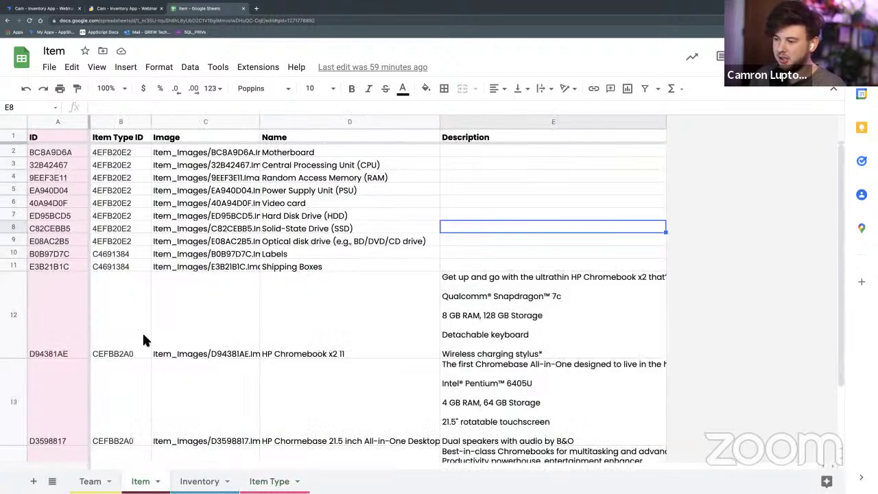
{"action": "left_click", "coordinate": [55, 122]}
{"action": "left_click", "coordinate": [114, 122]}
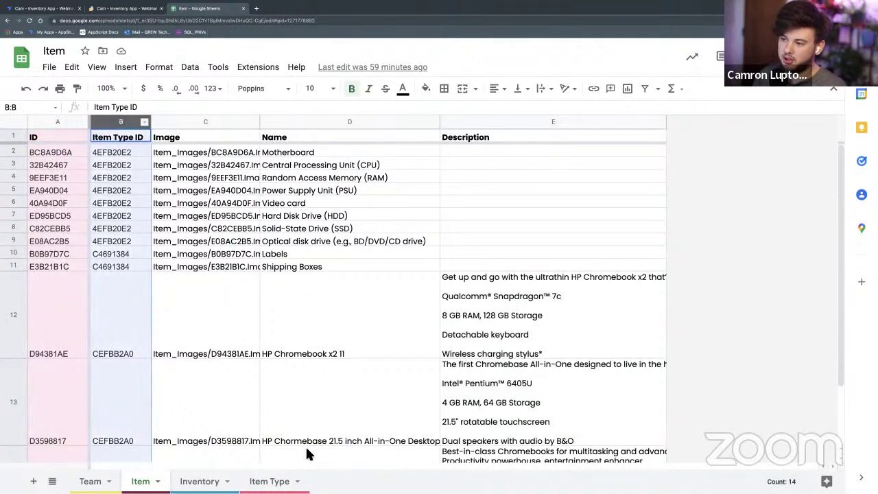
{"action": "left_click", "coordinate": [38, 125]}
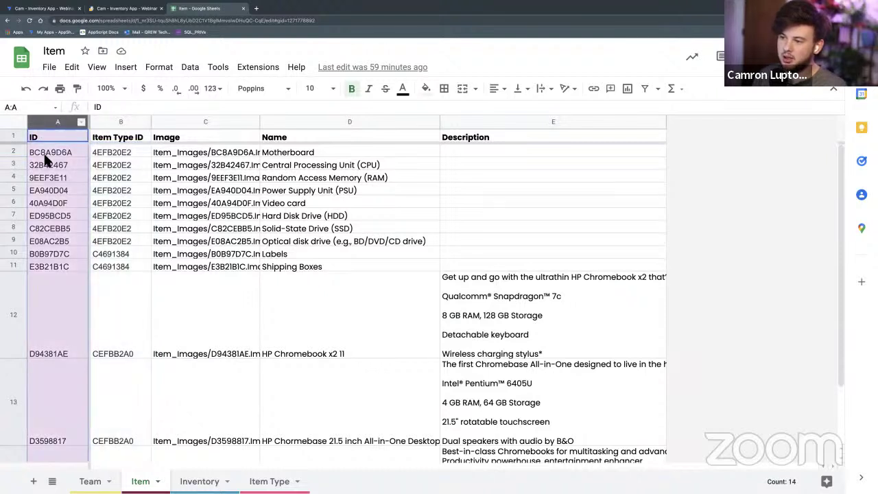
{"action": "left_click", "coordinate": [45, 156]}
{"action": "key", "text": "shift+space"}
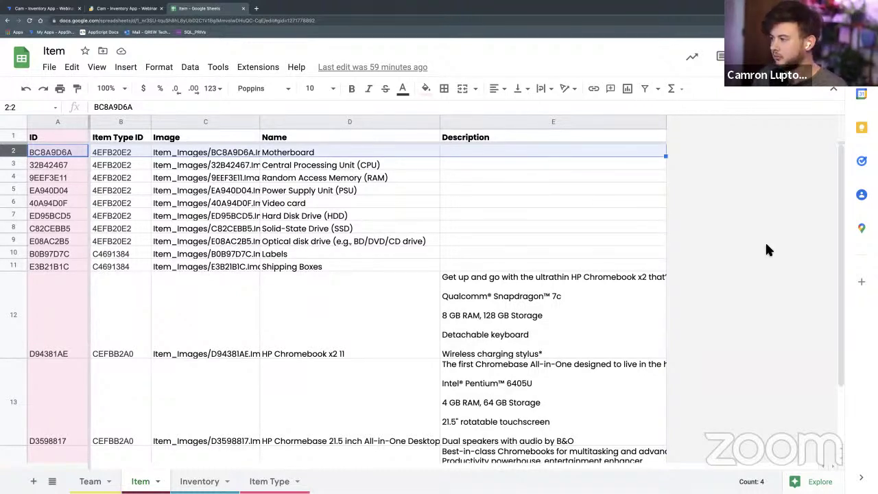
{"action": "left_click", "coordinate": [767, 245]}
{"action": "left_click", "coordinate": [48, 153]}
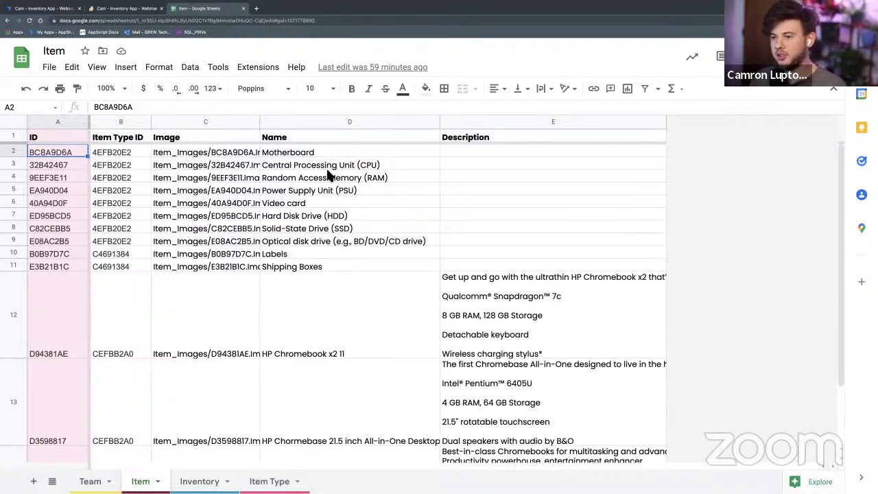
{"action": "left_click", "coordinate": [316, 152]}
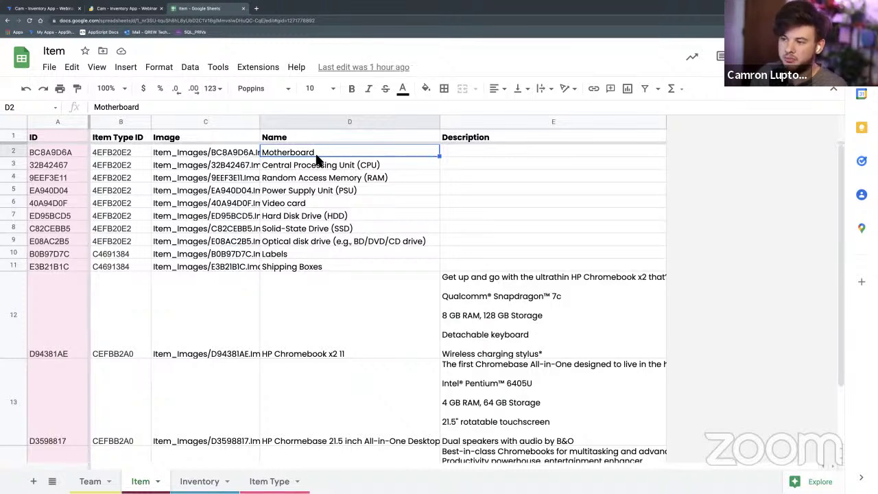
{"action": "left_click", "coordinate": [48, 162]}
{"action": "left_click", "coordinate": [48, 154]}
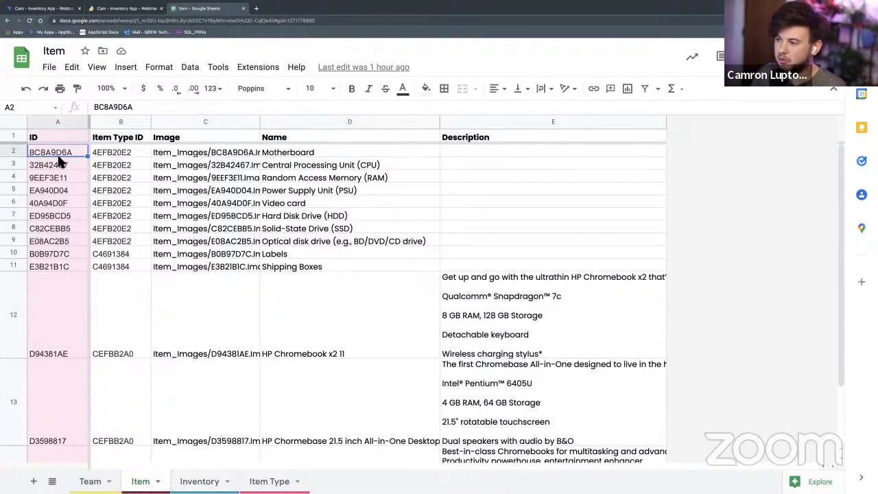
{"action": "left_click", "coordinate": [297, 157]}
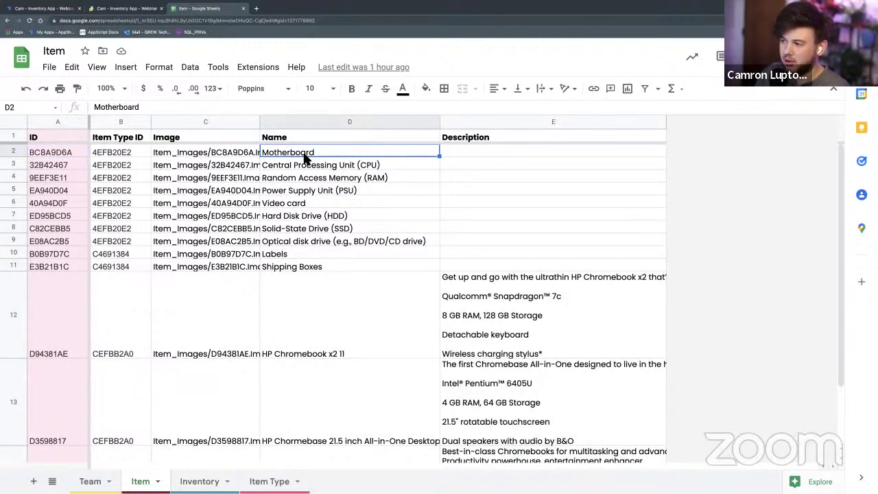
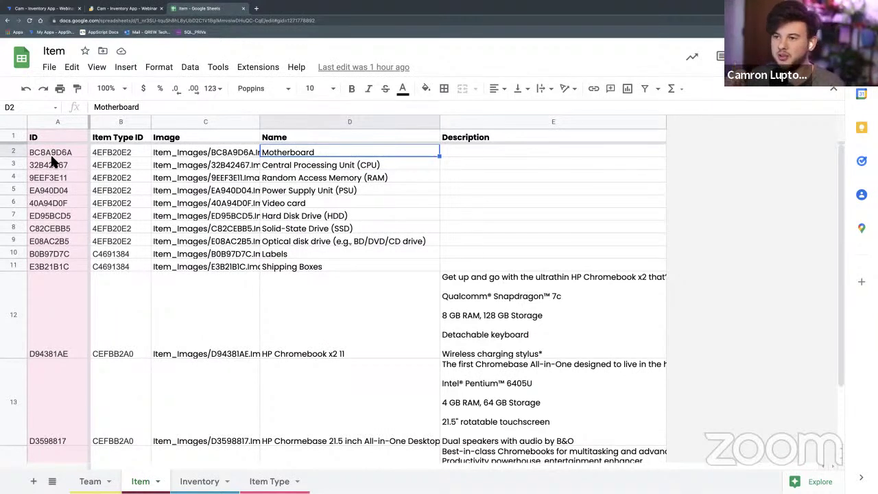
Inspect the item IDs and Item Type ID values in rows 2–11 of the Item sheet
{"action": "left_click", "coordinate": [120, 123]}
{"action": "left_click", "coordinate": [177, 320]}
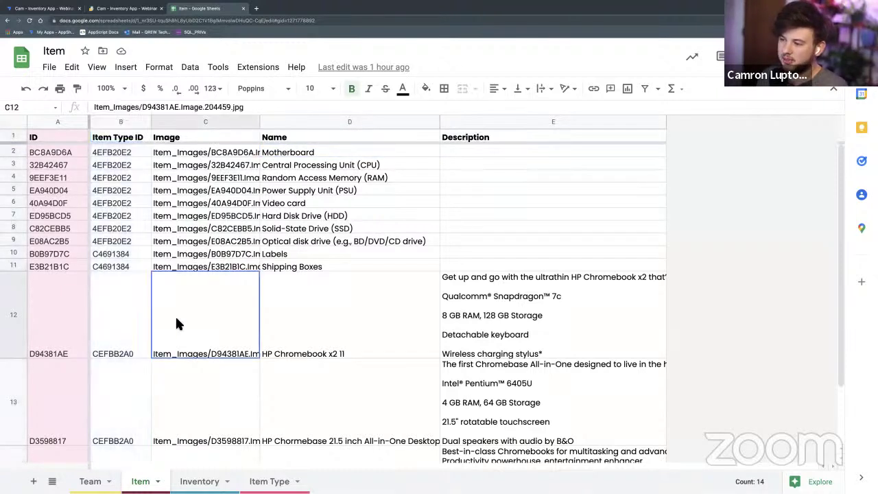
{"action": "left_click", "coordinate": [130, 123]}
{"action": "left_click", "coordinate": [121, 150]}
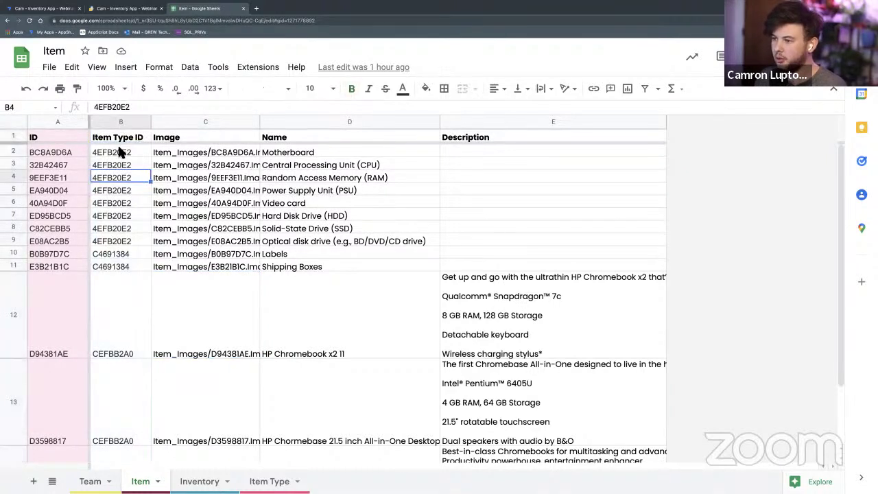
{"action": "left_click", "coordinate": [122, 242], "text": "shift"}
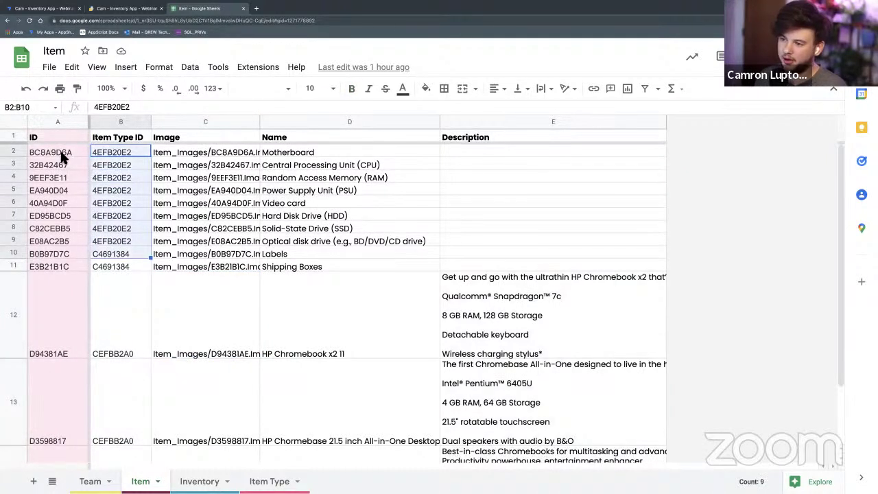
{"action": "left_click_drag", "start_coordinate": [64, 152], "coordinate": [61, 256]}
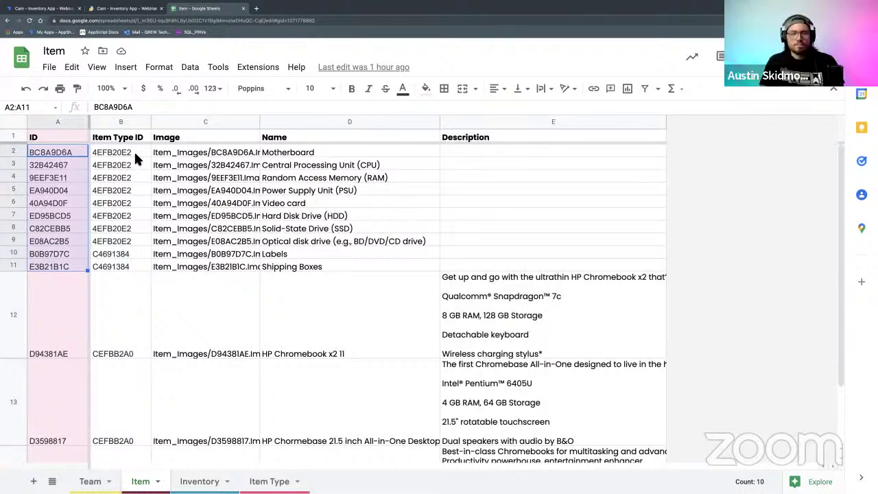
{"action": "left_click_drag", "start_coordinate": [134, 151], "coordinate": [124, 261]}
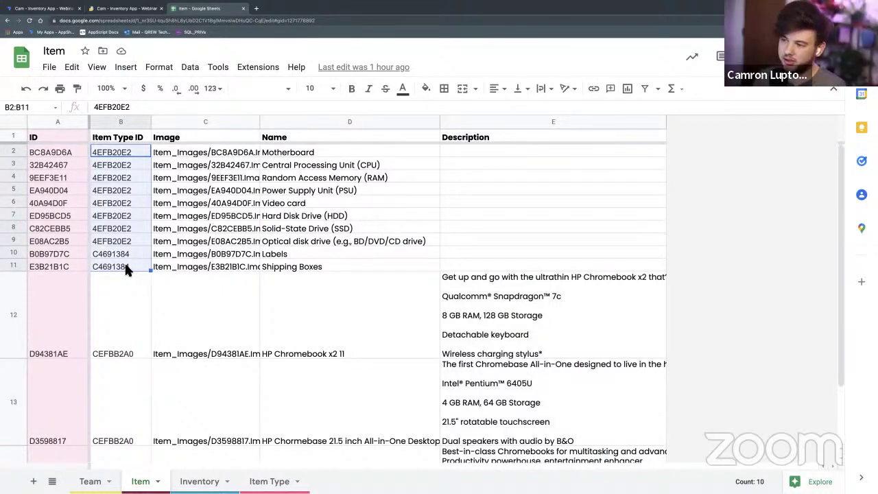
{"action": "left_click", "coordinate": [170, 282]}
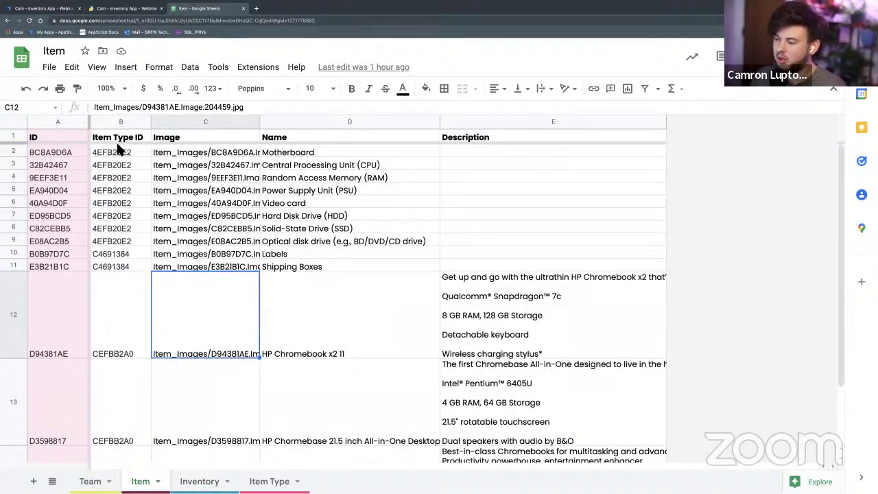
Pick the Motherboard's Item Type ID 4EFB20E2 and go to the Item Type sheet
{"action": "left_click", "coordinate": [118, 142]}
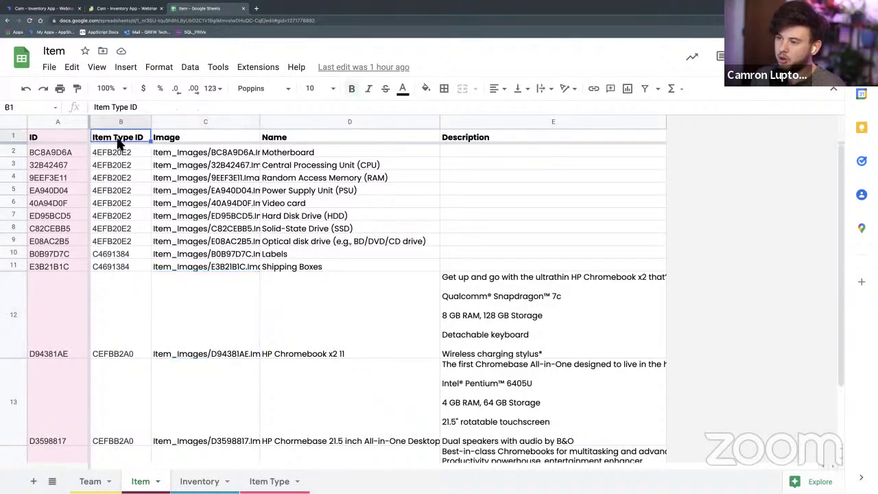
{"action": "left_click", "coordinate": [32, 139]}
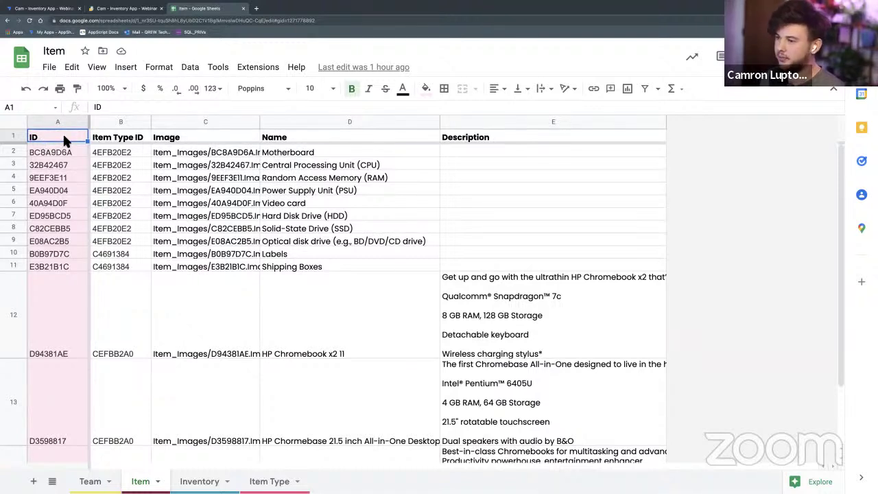
{"action": "left_click", "coordinate": [134, 142]}
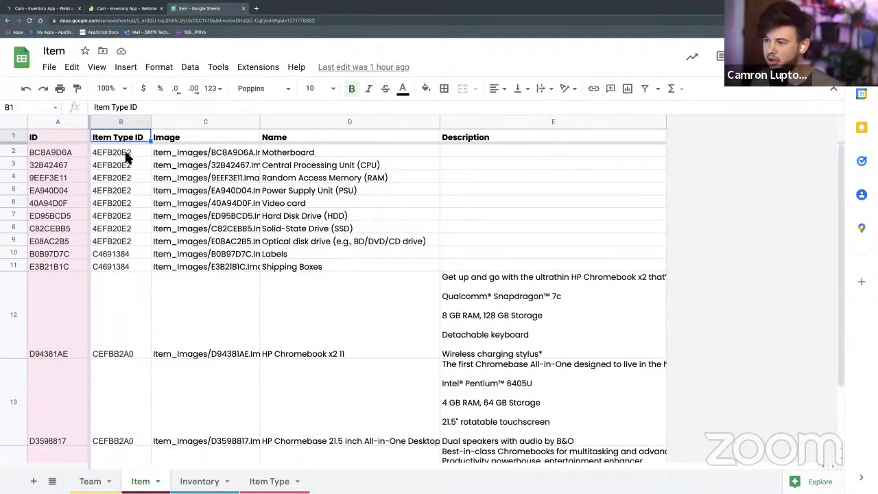
{"action": "left_click", "coordinate": [126, 157]}
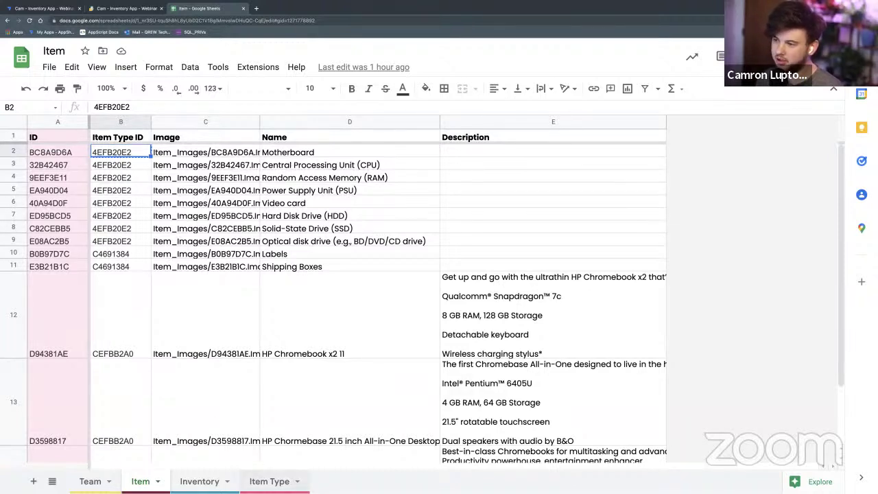
{"action": "left_click", "coordinate": [269, 481]}
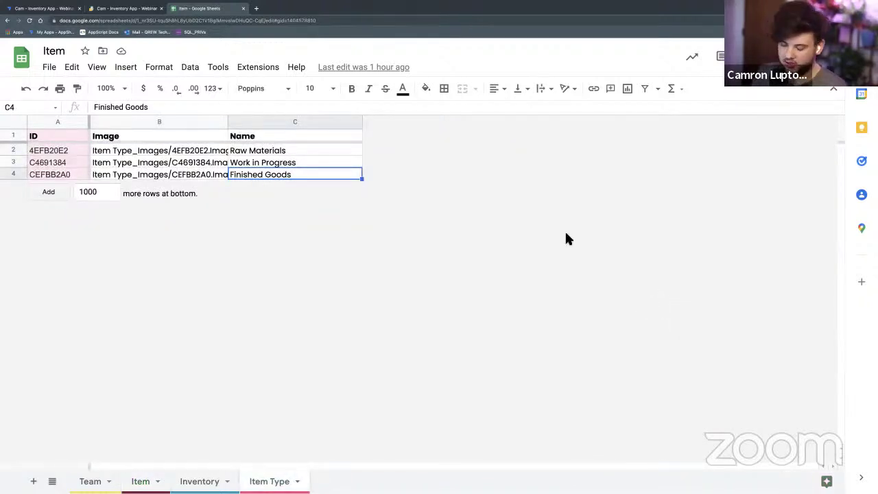
Find 4EFB20E2 on the Item Type sheet and select its Raw Materials record
{"action": "key", "text": "ctrl+f"}
{"action": "type", "text": "4EFB20E2"}
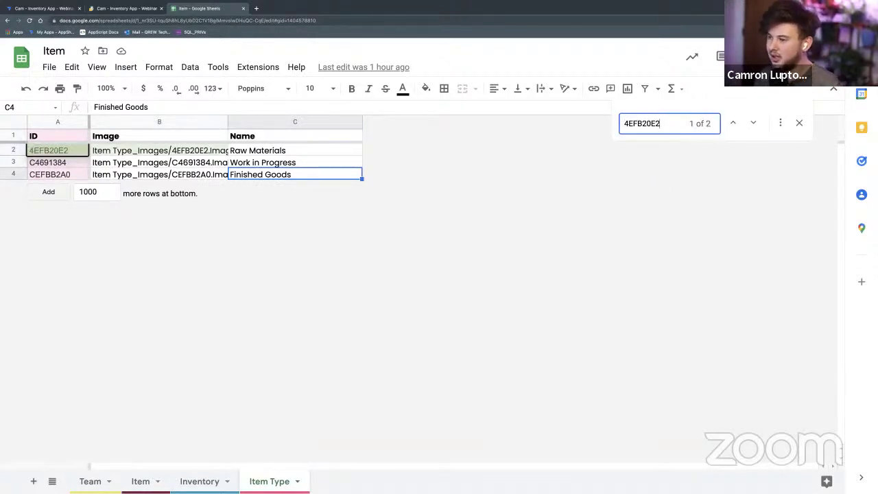
{"action": "key", "text": "Return"}
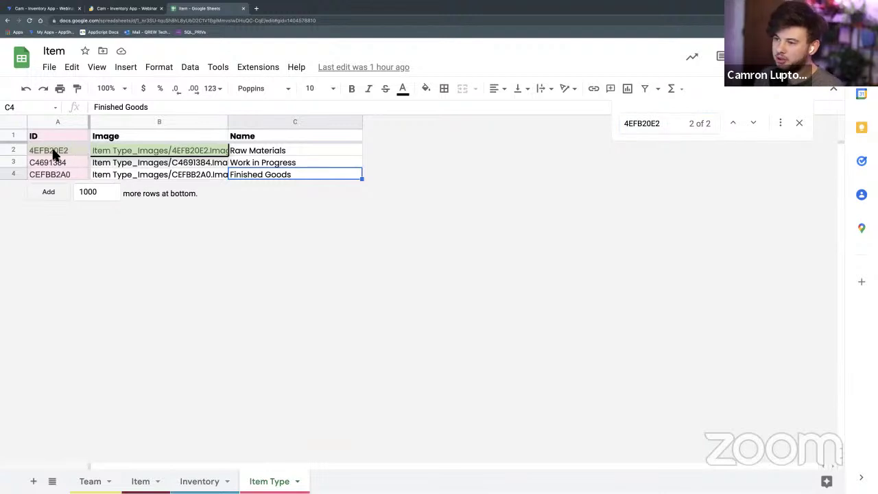
{"action": "left_click", "coordinate": [40, 151]}
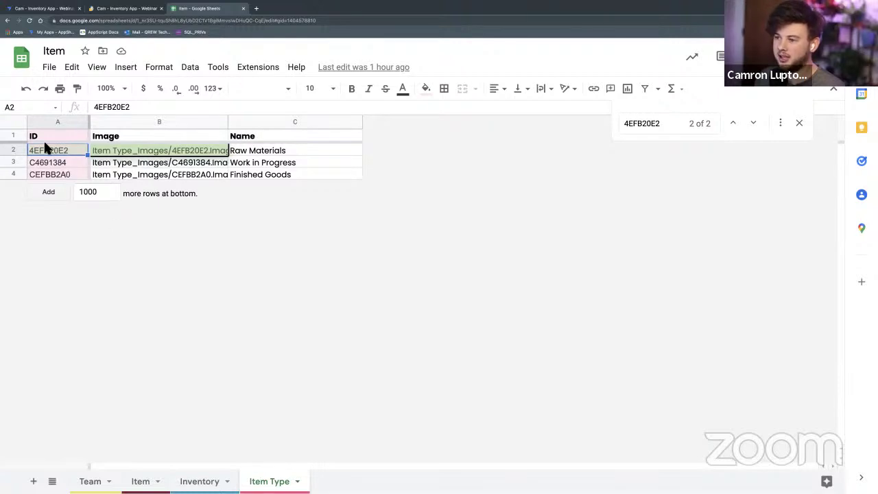
{"action": "left_click_drag", "start_coordinate": [265, 151], "coordinate": [70, 151]}
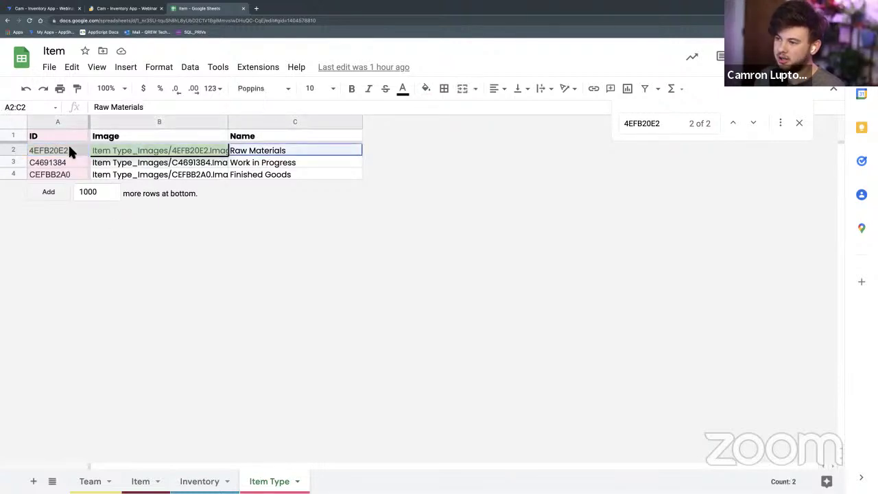
Back on the Item sheet, close the search and review the Motherboard record's Item Type ID
{"action": "left_click", "coordinate": [141, 482]}
{"action": "left_click", "coordinate": [125, 162]}
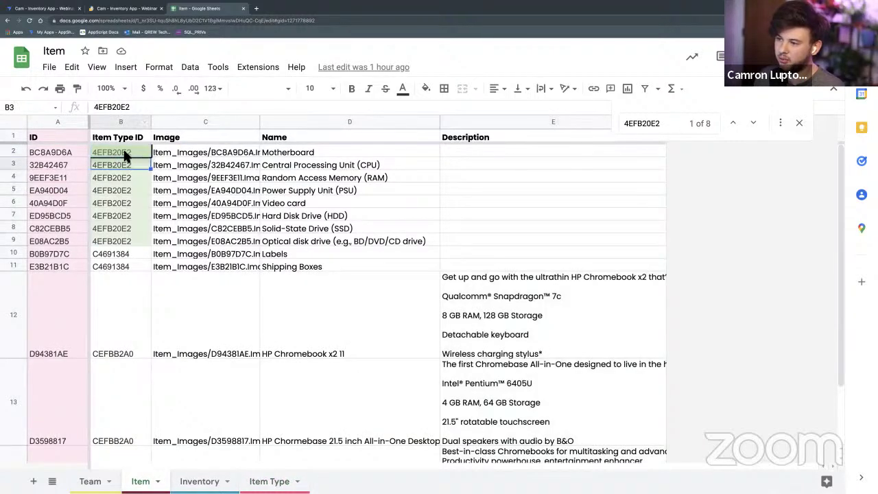
{"action": "left_click", "coordinate": [125, 152]}
{"action": "key", "text": "Escape"}
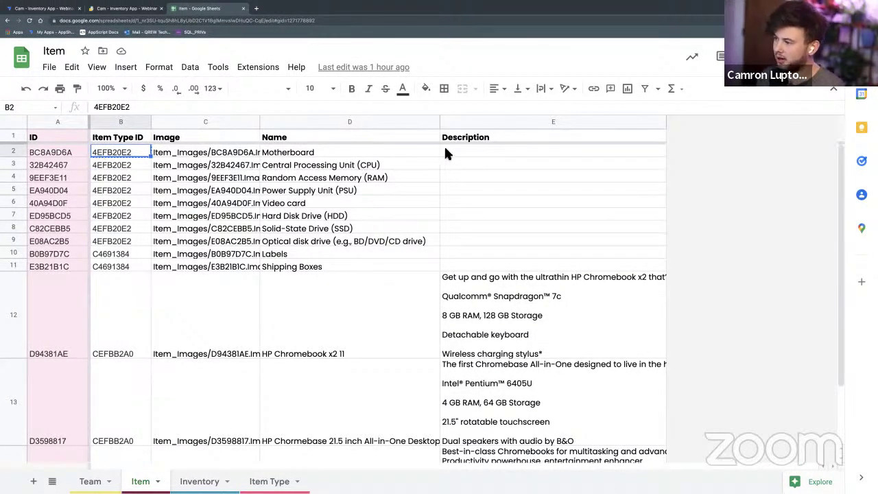
{"action": "left_click_drag", "start_coordinate": [445, 152], "coordinate": [55, 152]}
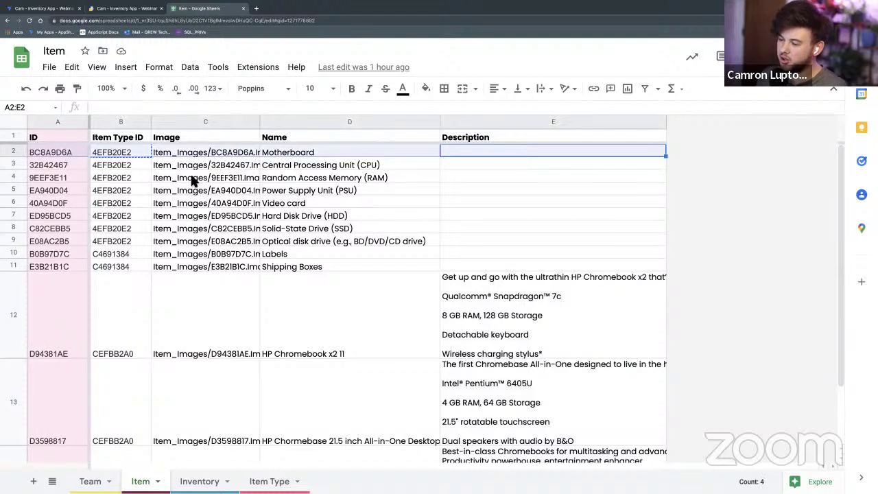
{"action": "left_click", "coordinate": [126, 151]}
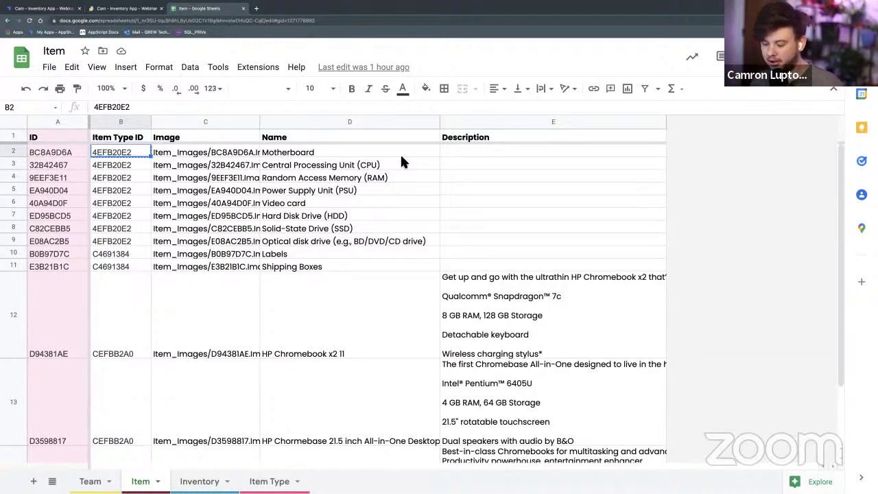
{"action": "left_click", "coordinate": [24, 152]}
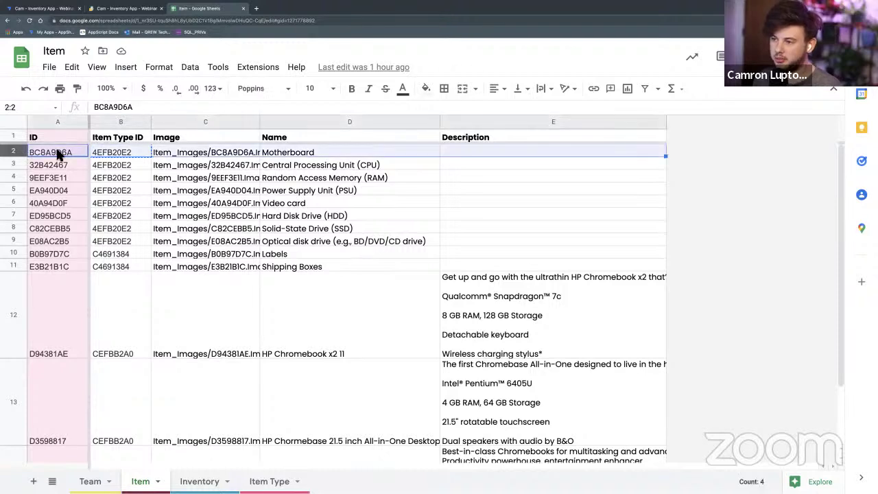
{"action": "left_click", "coordinate": [137, 162]}
{"action": "left_click", "coordinate": [134, 153]}
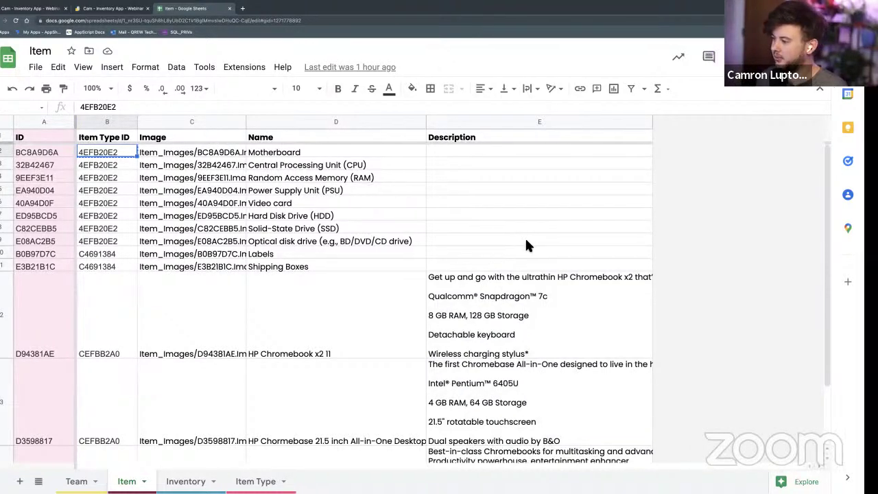
Switch to the AppSheet editor for the inventory app
{"action": "key", "text": "F11"}
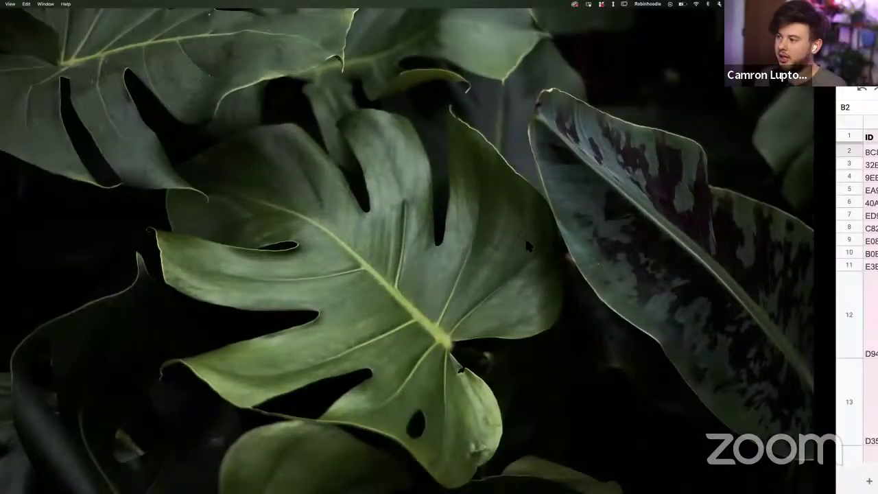
{"action": "key", "text": "F11"}
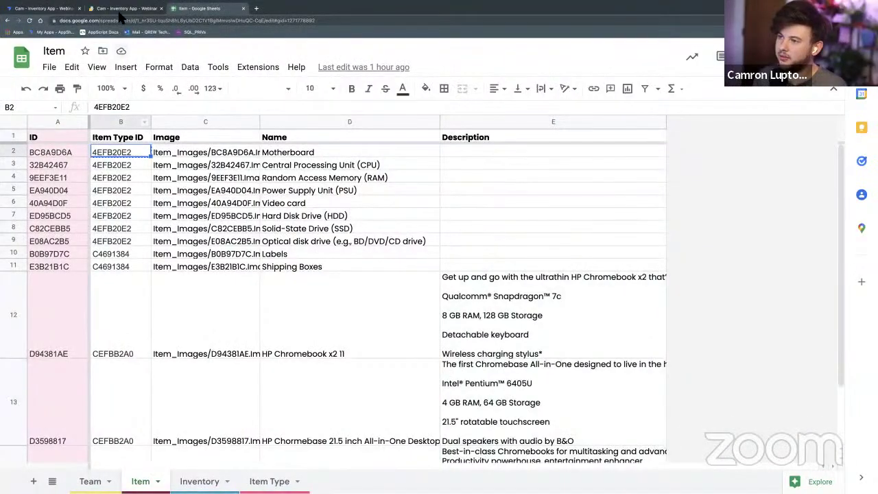
{"action": "left_click", "coordinate": [88, 9]}
{"action": "left_click", "coordinate": [60, 9]}
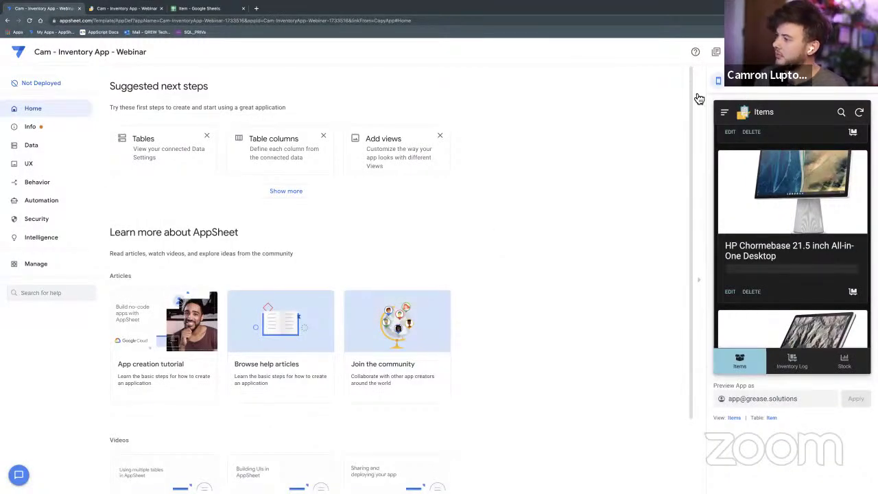
Open the Item table's columns and compare Item Type ID with the spreadsheet column
{"action": "left_click", "coordinate": [58, 150]}
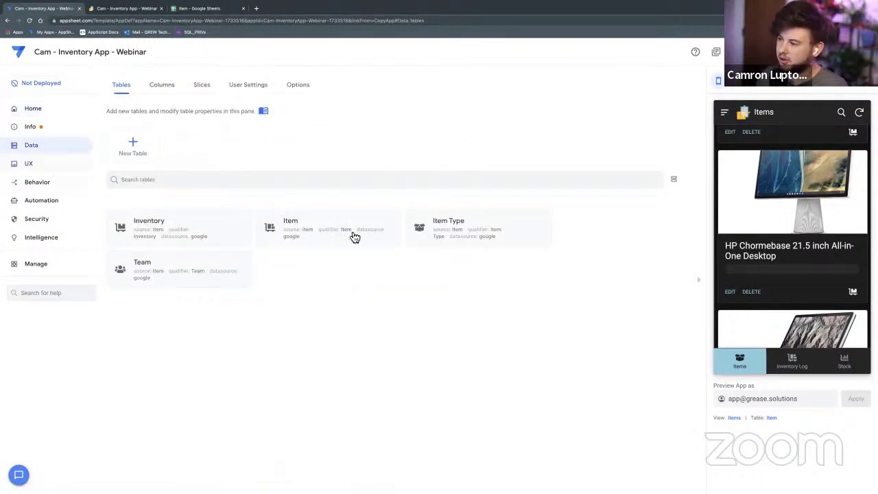
{"action": "left_click", "coordinate": [350, 232]}
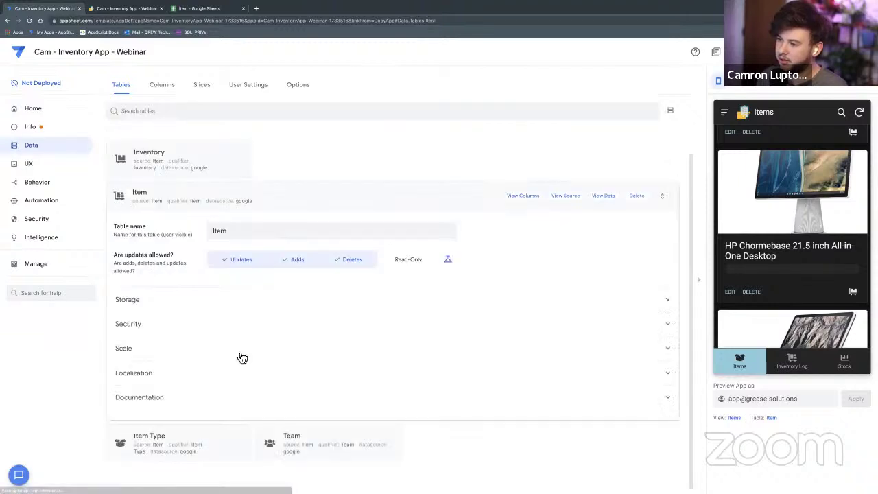
{"action": "left_click", "coordinate": [536, 197]}
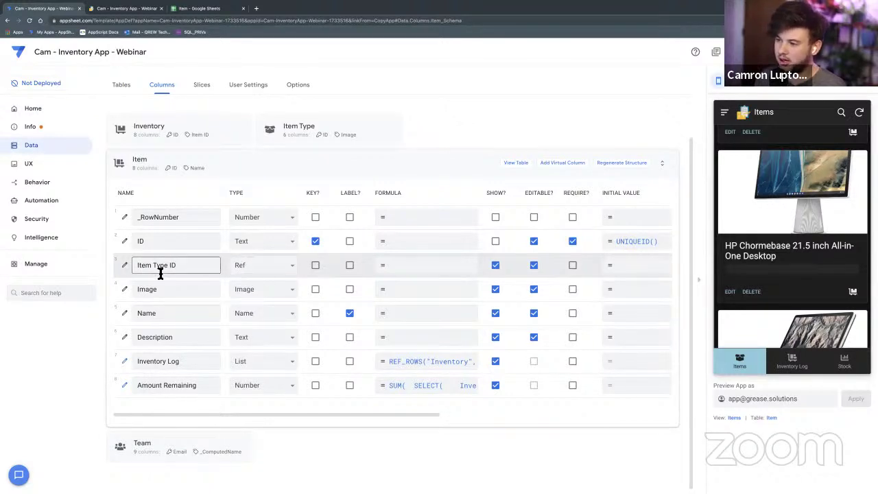
{"action": "triple_click", "coordinate": [151, 266]}
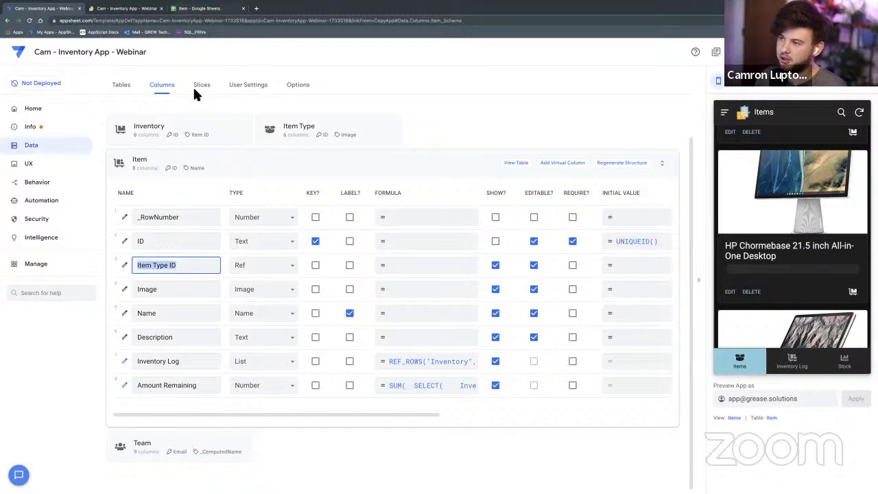
{"action": "left_click", "coordinate": [195, 8]}
{"action": "left_click", "coordinate": [121, 121]}
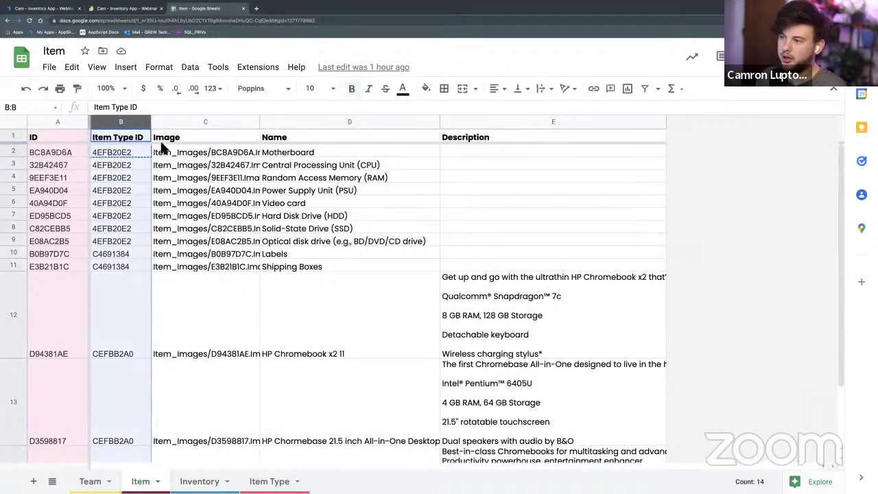
{"action": "left_click", "coordinate": [59, 8]}
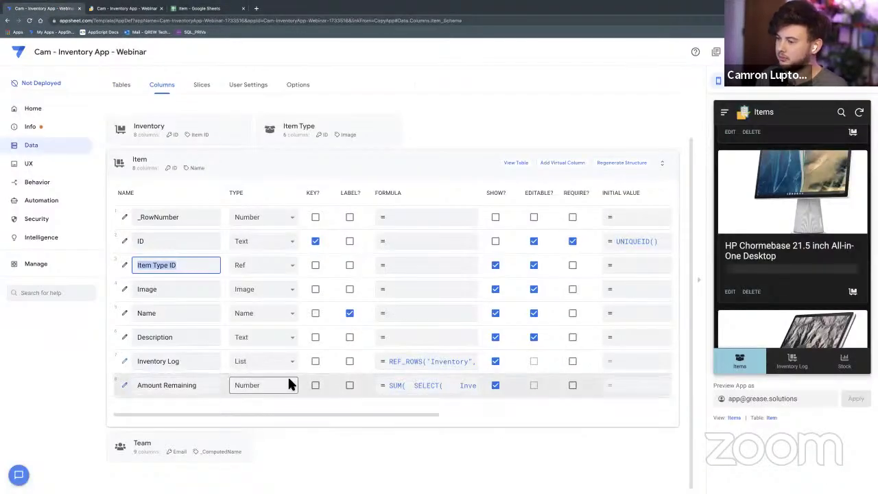
Review the Item Type ID column's Source table setting (Item Type) and close the dialog with Done
{"action": "left_click", "coordinate": [130, 270]}
{"action": "left_click", "coordinate": [131, 269]}
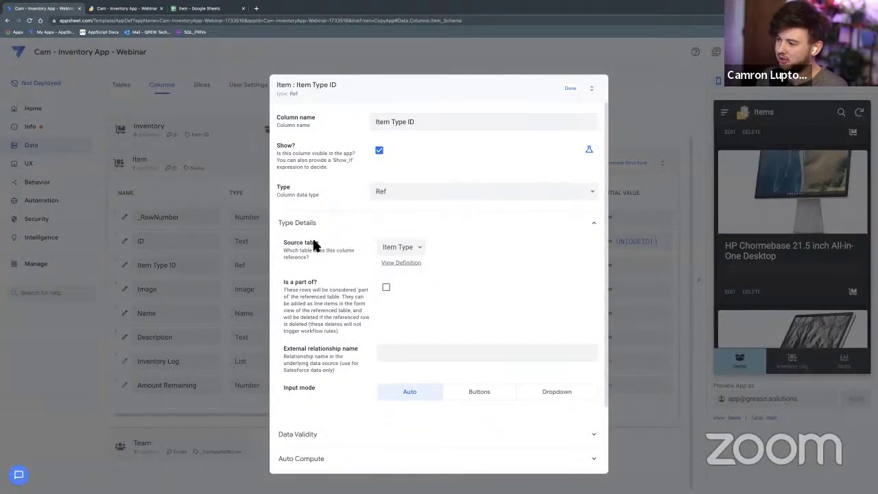
{"action": "left_click_drag", "start_coordinate": [286, 246], "coordinate": [327, 233]}
{"action": "left_click", "coordinate": [323, 246]}
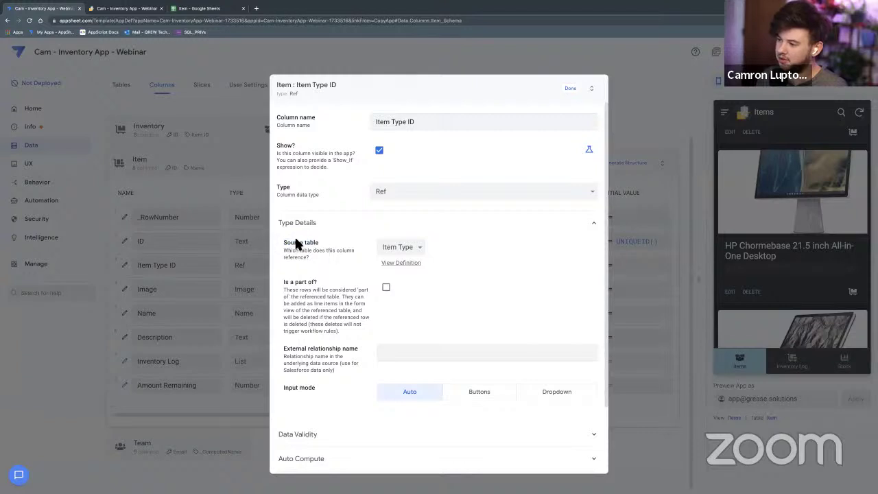
{"action": "triple_click", "coordinate": [296, 245]}
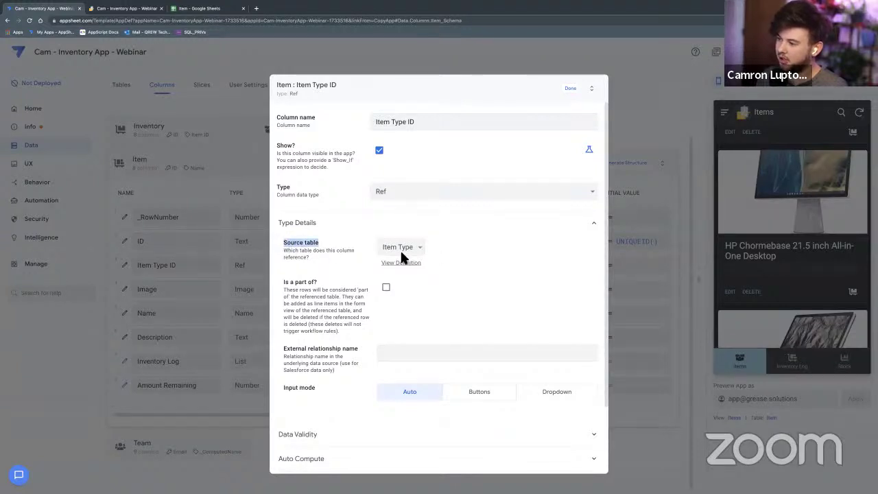
{"action": "left_click", "coordinate": [570, 87]}
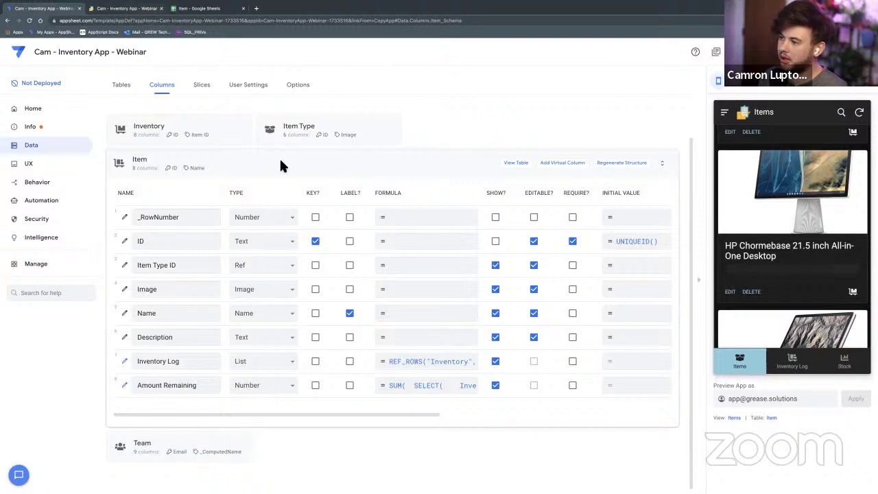
{"action": "key", "text": "ctrl+Tab"}
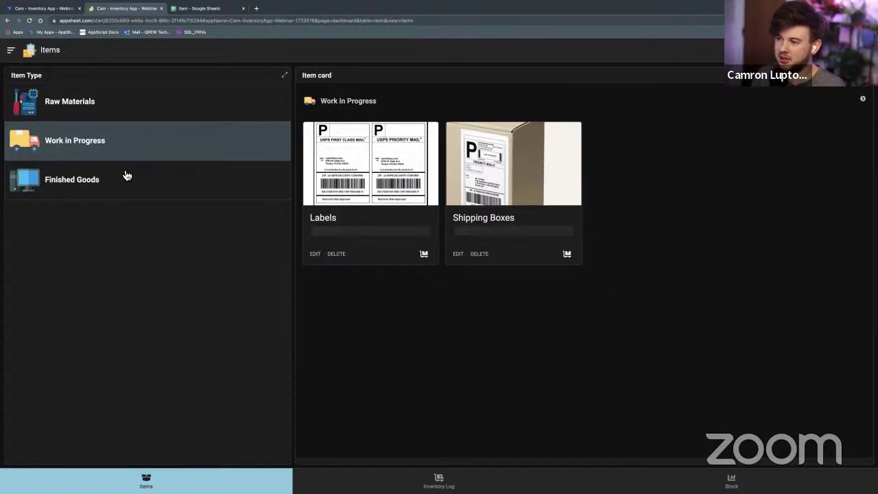
In the running app, view Raw Materials, then Work in Progress with Labels and Shipping Boxes
{"action": "left_click", "coordinate": [81, 110]}
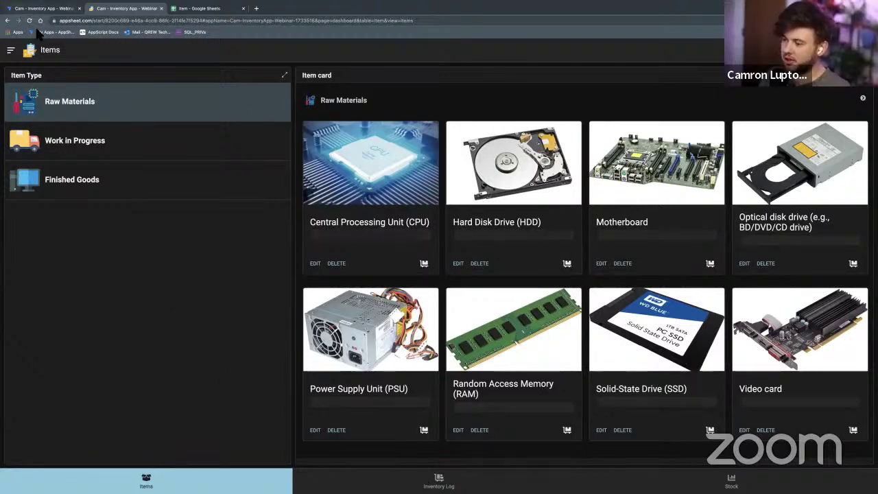
{"action": "left_click", "coordinate": [23, 9]}
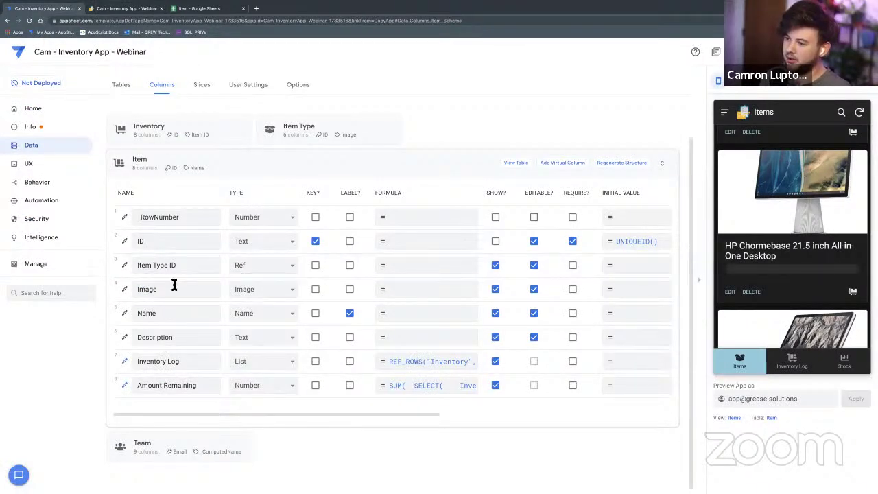
{"action": "left_click", "coordinate": [110, 9]}
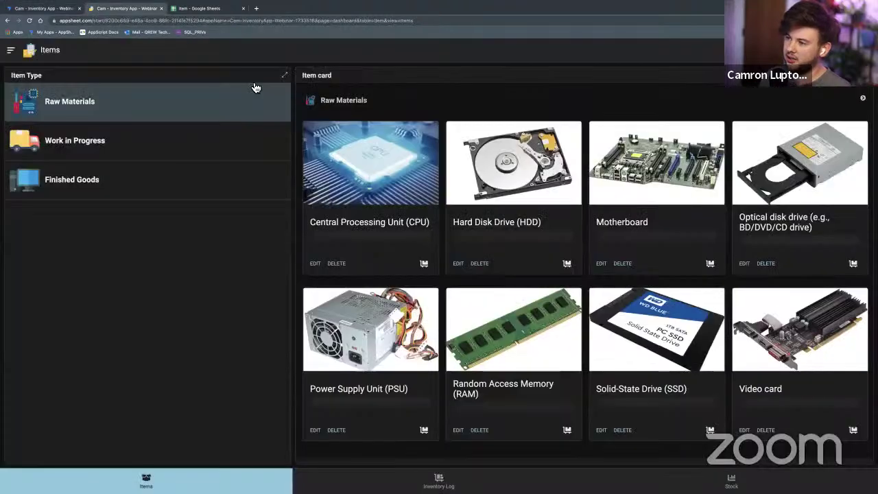
{"action": "left_click", "coordinate": [103, 139]}
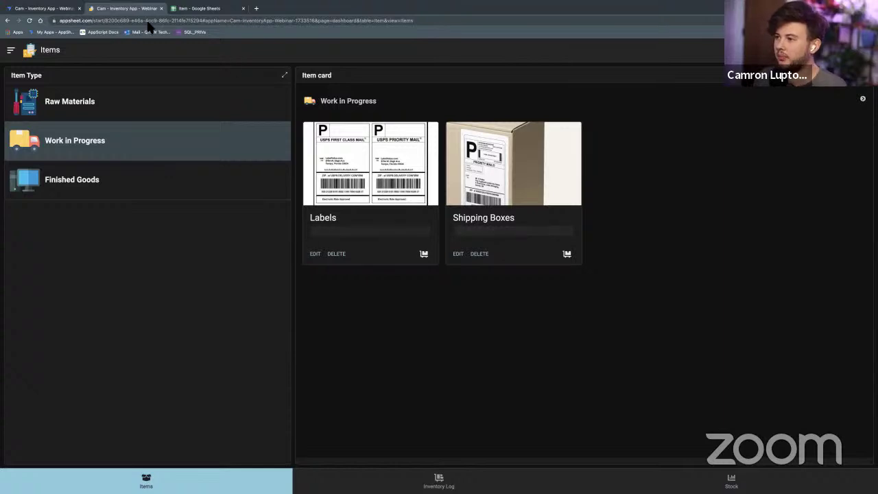
Add a sheet named User at the end of the workbook with header Email in A1
{"action": "left_click", "coordinate": [219, 9]}
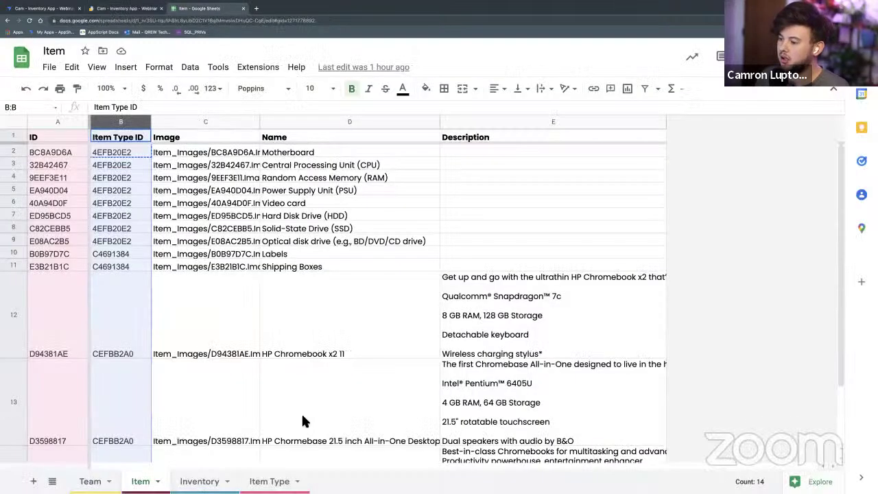
{"action": "left_click", "coordinate": [33, 481]}
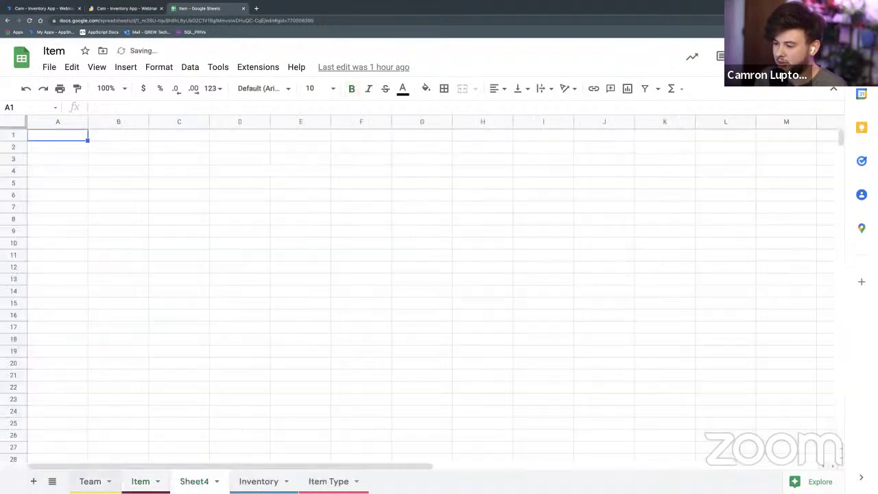
{"action": "left_click_drag", "start_coordinate": [329, 486], "coordinate": [403, 482]}
{"action": "left_click_drag", "start_coordinate": [284, 482], "coordinate": [335, 482]}
{"action": "double_click", "coordinate": [335, 482]}
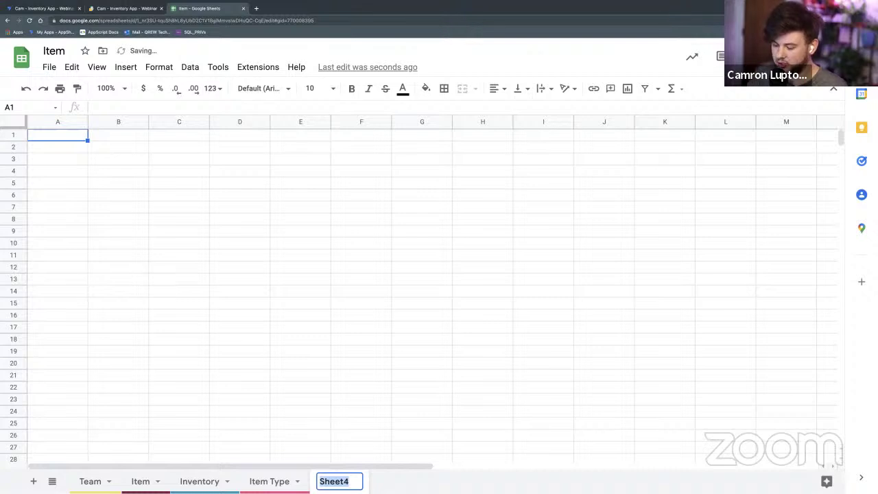
{"action": "type", "text": "User"}
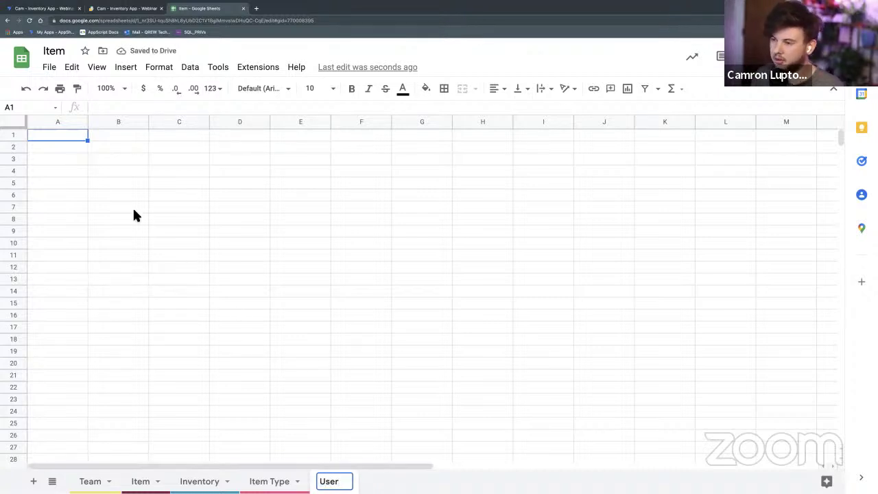
{"action": "key", "text": "Return"}
{"action": "left_click", "coordinate": [57, 133]}
{"action": "type", "text": "Email"}
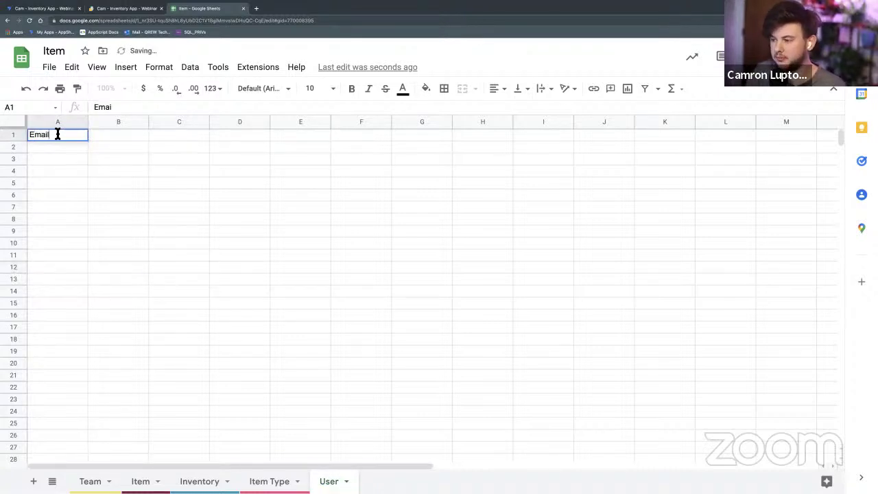
{"action": "left_click", "coordinate": [259, 242]}
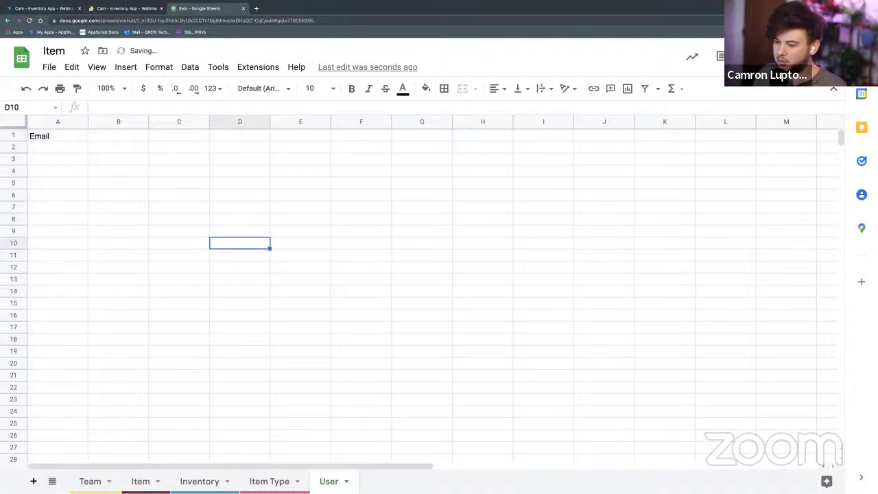
Add a sheet named Course, then add one more blank sheet
{"action": "key", "text": "shift+F11"}
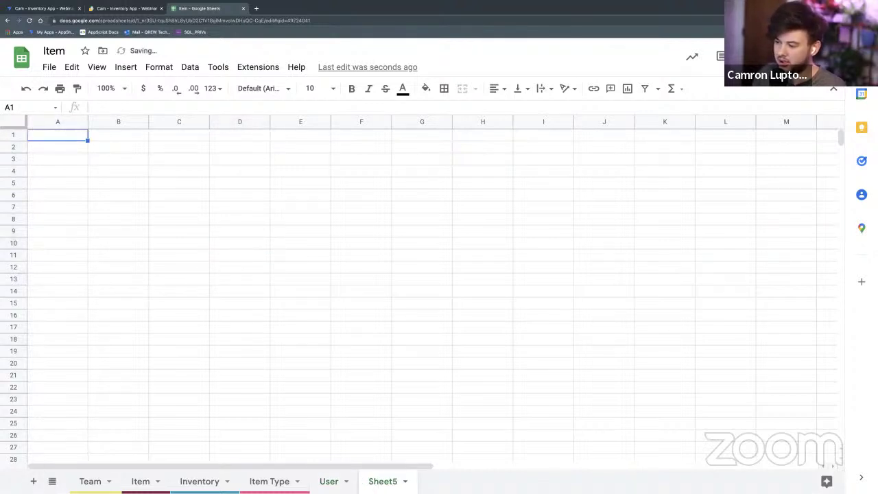
{"action": "double_click", "coordinate": [384, 483]}
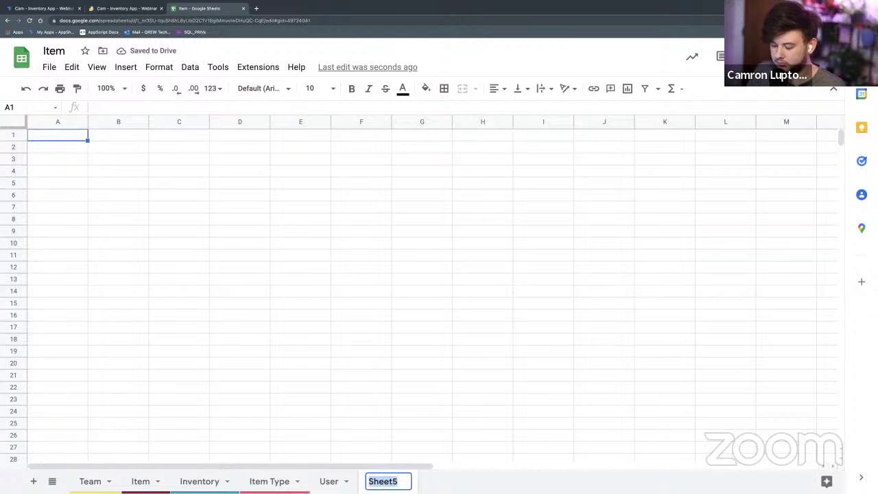
{"action": "type", "text": "Course"}
{"action": "left_click", "coordinate": [453, 378]}
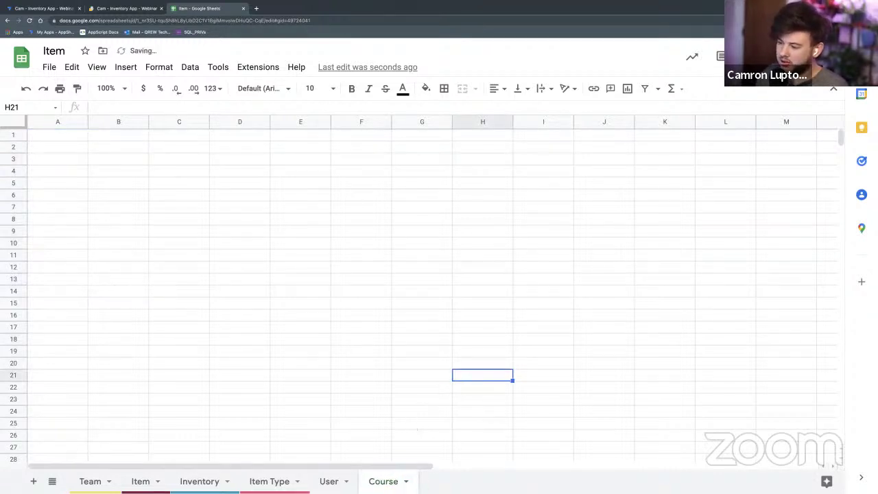
{"action": "left_click", "coordinate": [331, 482]}
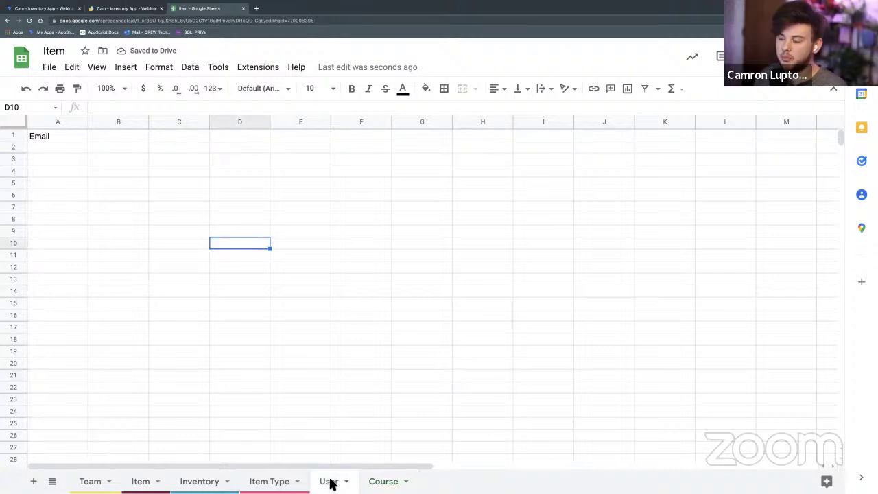
{"action": "left_click", "coordinate": [377, 423]}
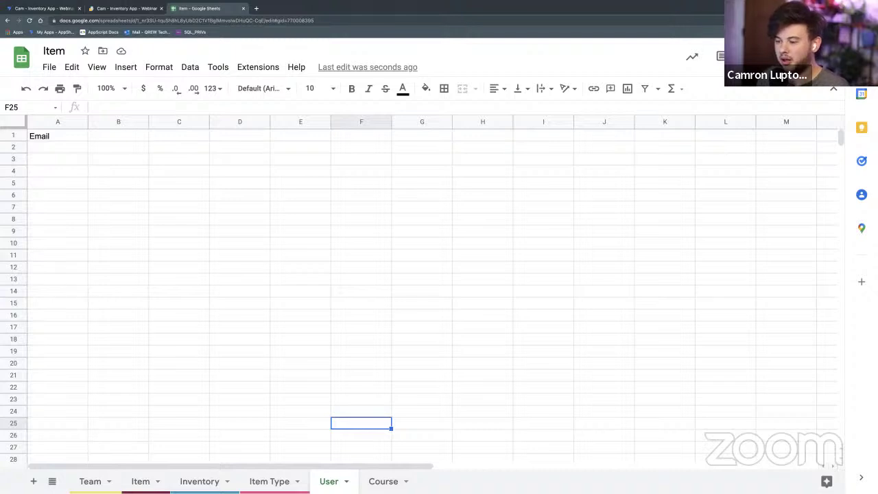
{"action": "key", "text": "shift+F11"}
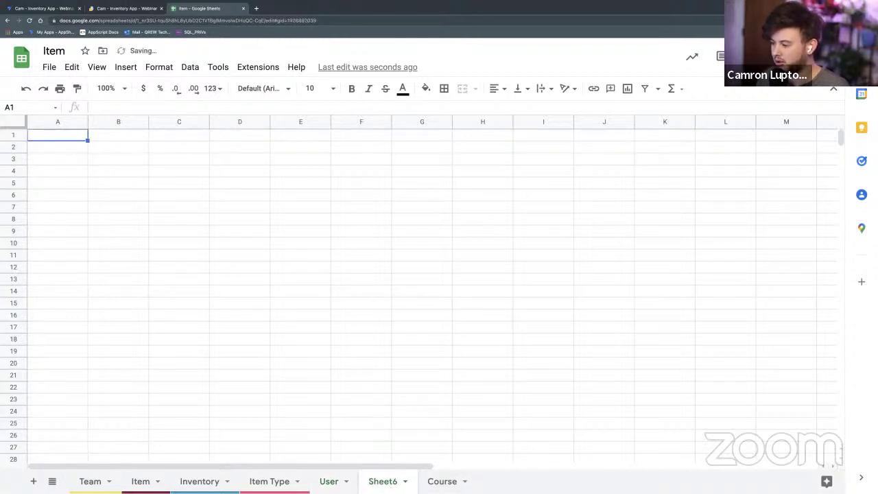
Rename the new sheet to Owned Courses and enter the header ID in A1
{"action": "double_click", "coordinate": [394, 482]}
{"action": "type", "text": "Ow"}
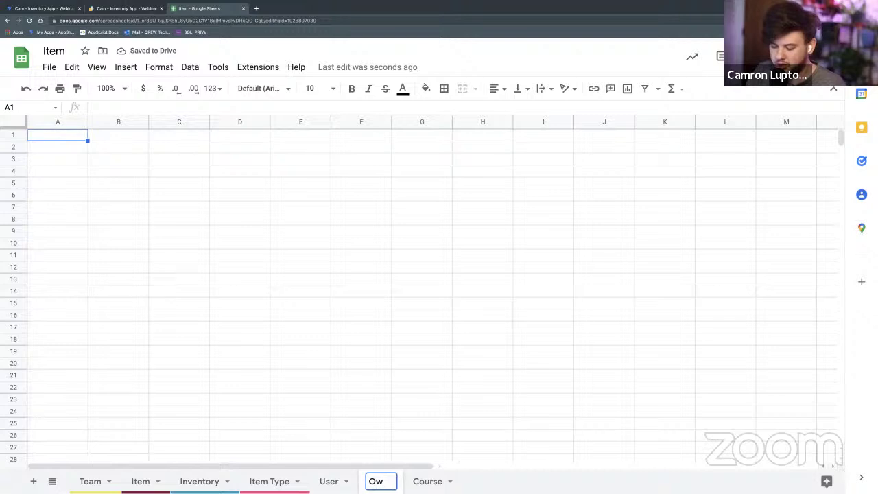
{"action": "type", "text": "ned Courses"}
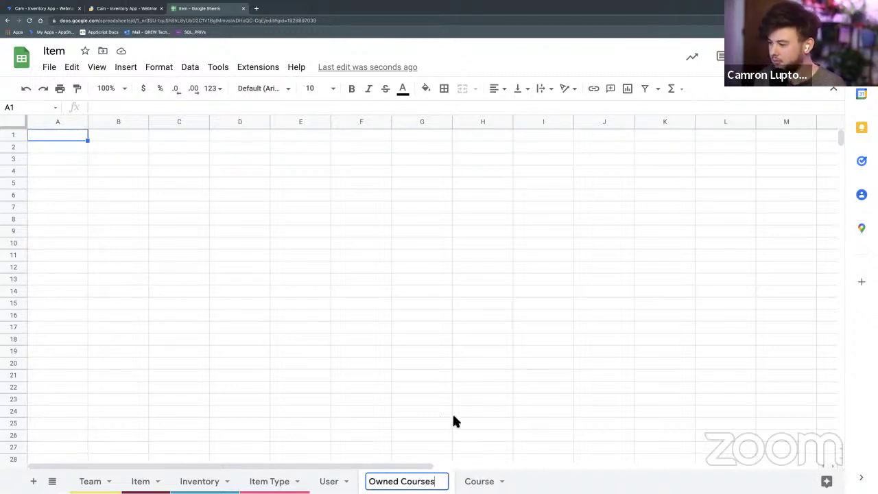
{"action": "left_click_drag", "start_coordinate": [454, 416], "coordinate": [432, 422]}
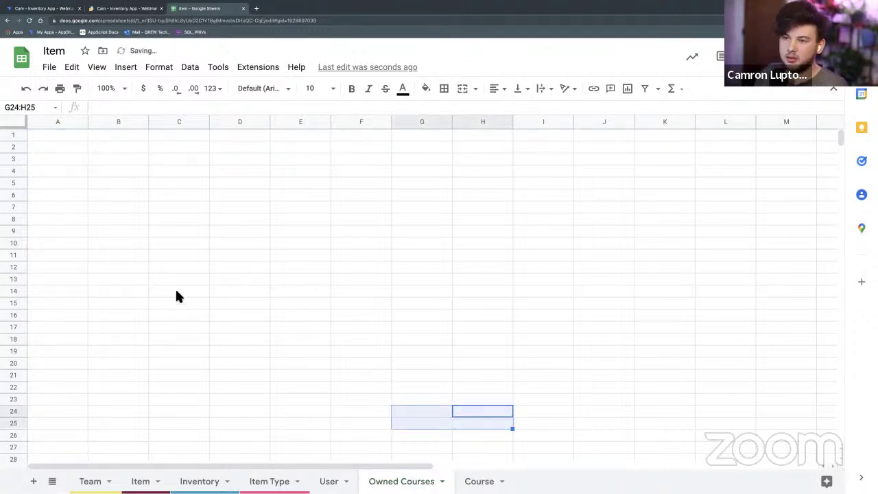
{"action": "left_click", "coordinate": [70, 137]}
{"action": "type", "text": "Owne"}
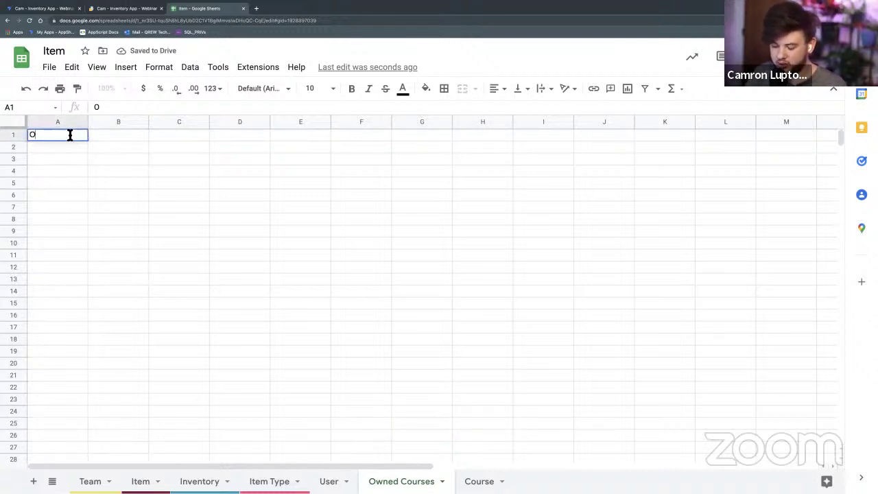
{"action": "key", "text": "BackSpace"}
{"action": "key", "text": "BackSpace"}
{"action": "key", "text": "BackSpace"}
{"action": "key", "text": "BackSpace"}
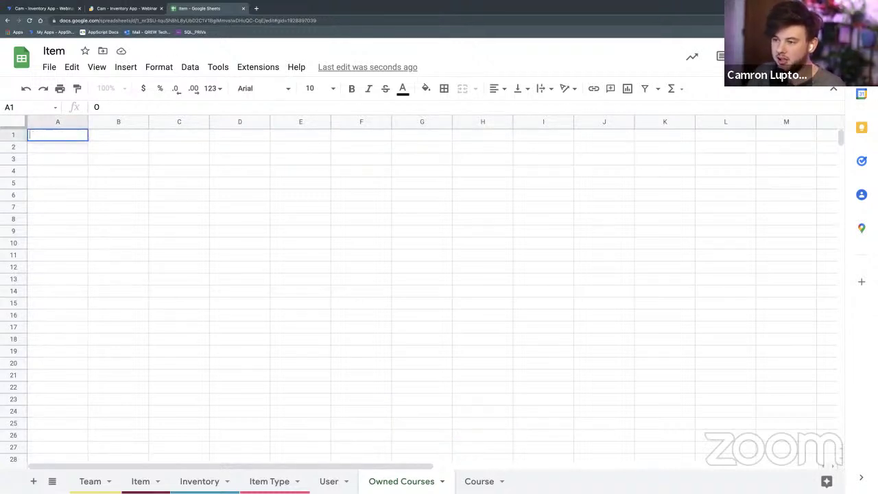
{"action": "type", "text": "ID"}
{"action": "left_click", "coordinate": [124, 135]}
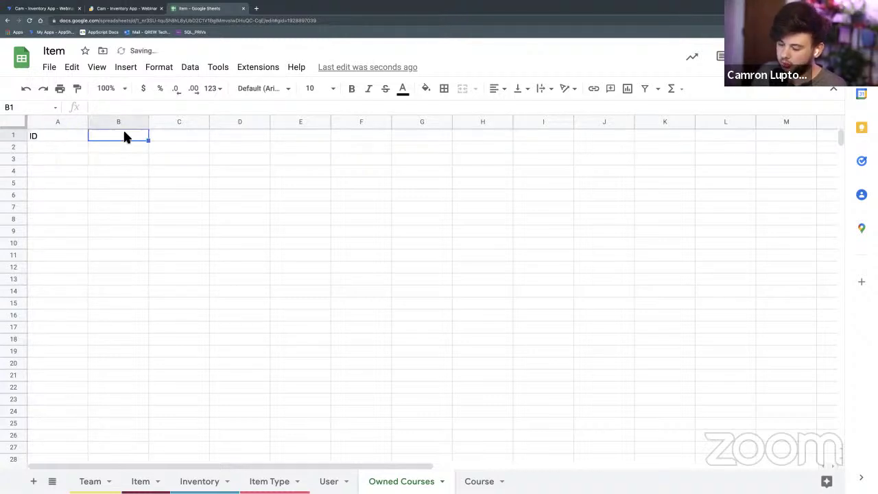
Add headers UserID (Owner) in B1 and CourseID in C1
{"action": "type", "text": "Us"}
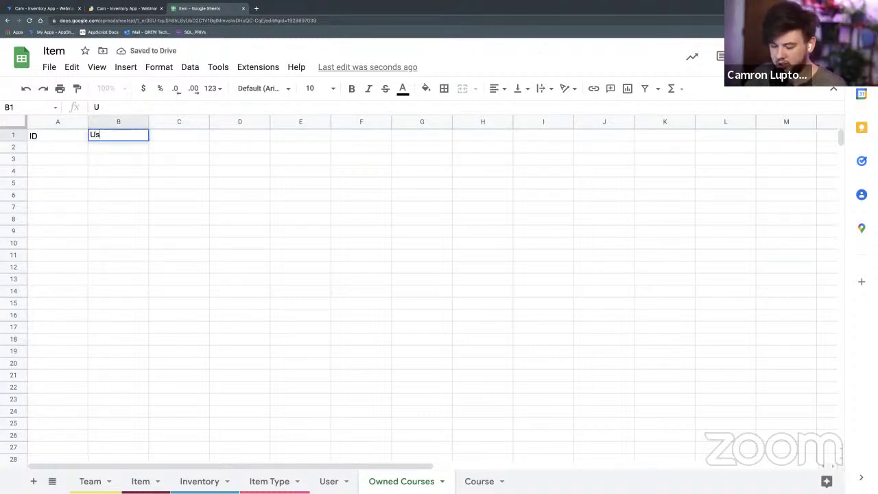
{"action": "type", "text": "erID ("}
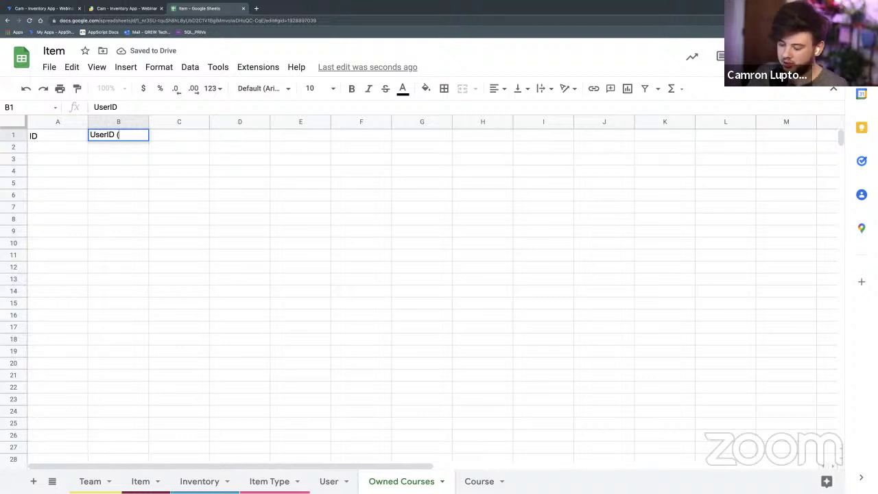
{"action": "type", "text": "Owner"}
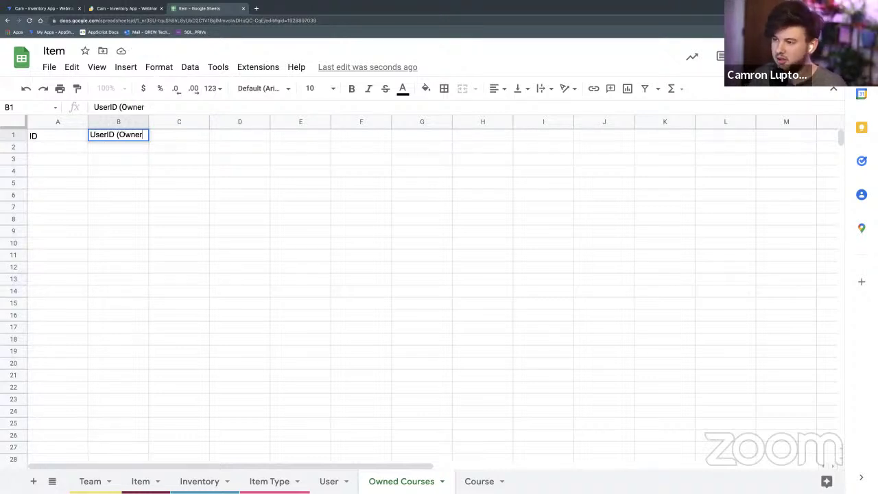
{"action": "left_click", "coordinate": [182, 135]}
{"action": "type", "text": "Cou"}
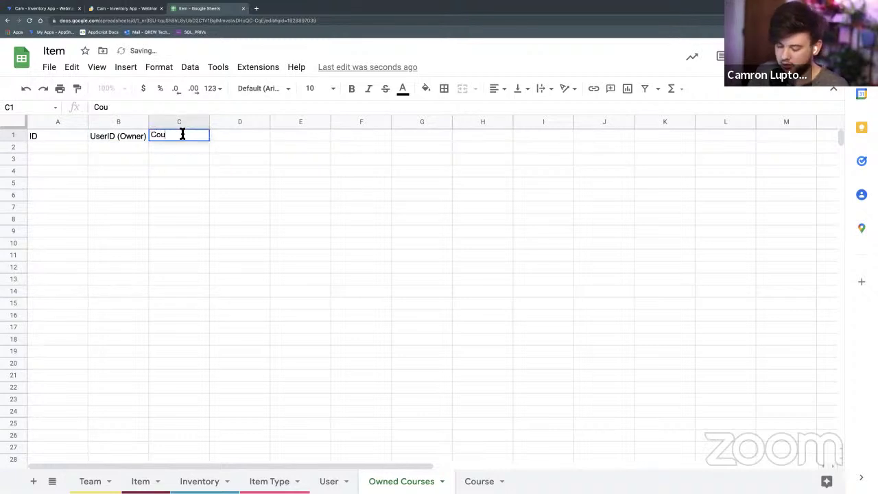
{"action": "type", "text": "rseID"}
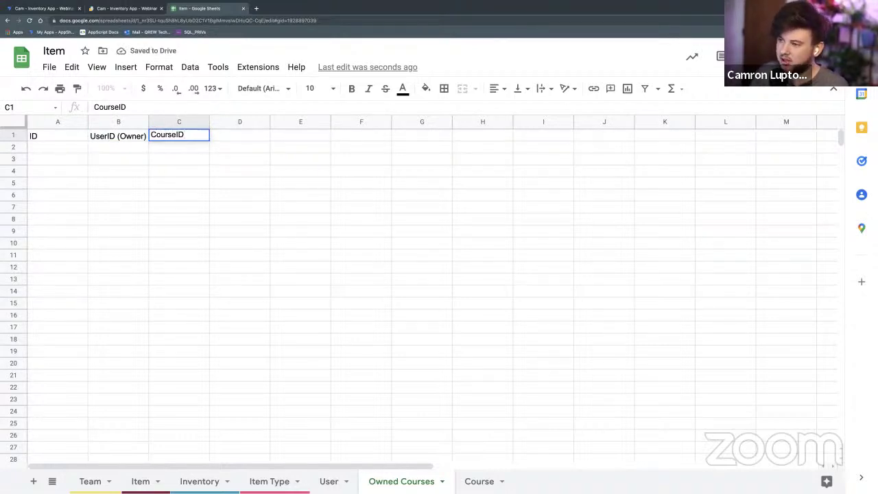
{"action": "left_click", "coordinate": [248, 198]}
{"action": "left_click", "coordinate": [203, 146]}
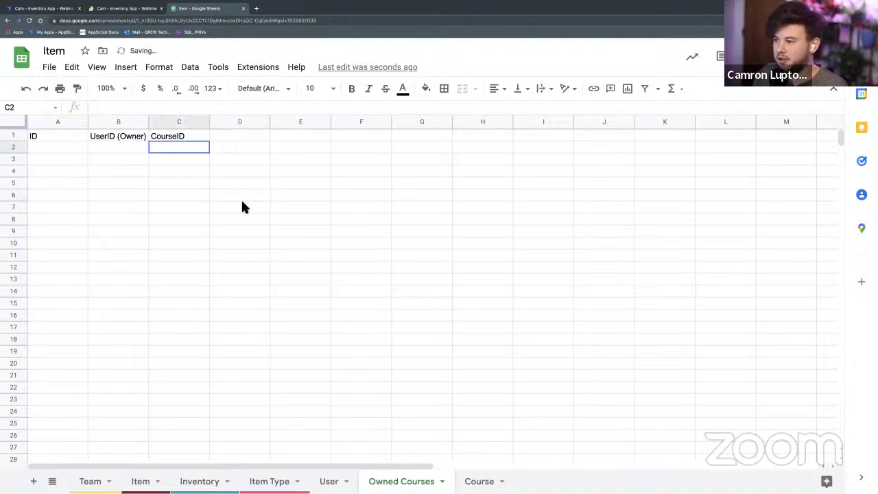
{"action": "left_click", "coordinate": [142, 137]}
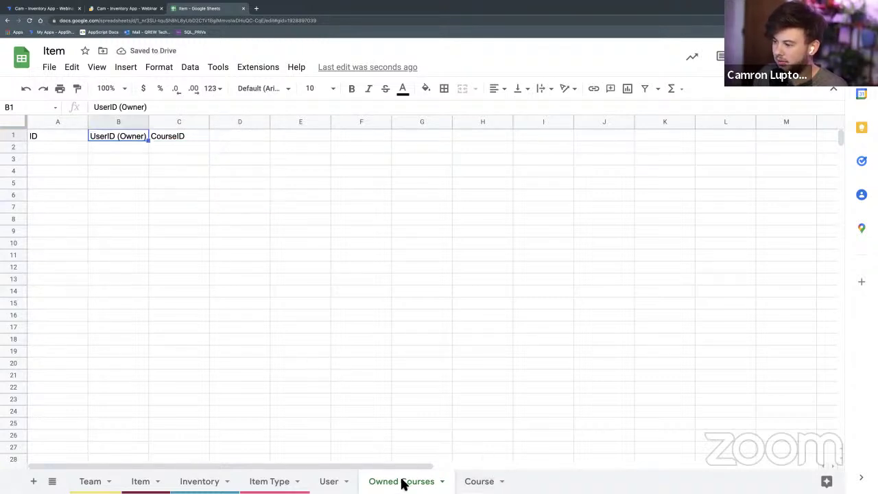
{"action": "left_click", "coordinate": [329, 481]}
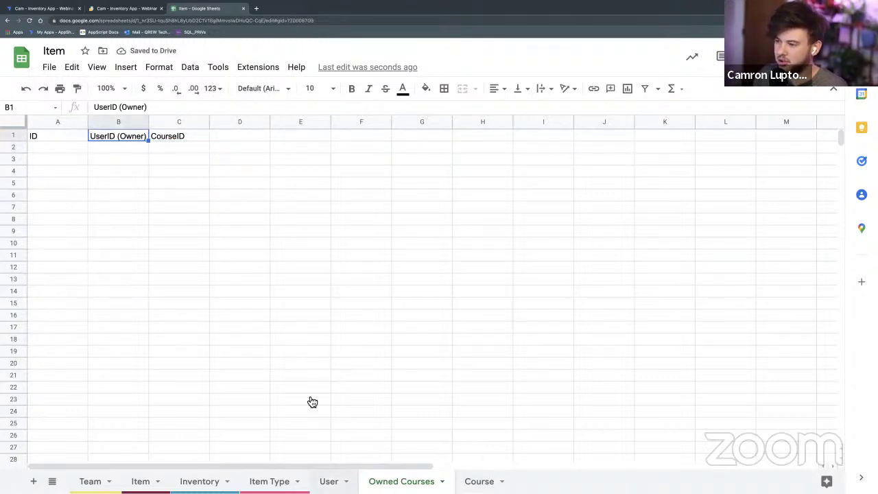
{"action": "left_click", "coordinate": [393, 484]}
Type placeholder IDs into the ID column, cells A2 through A5
{"action": "left_click", "coordinate": [69, 147]}
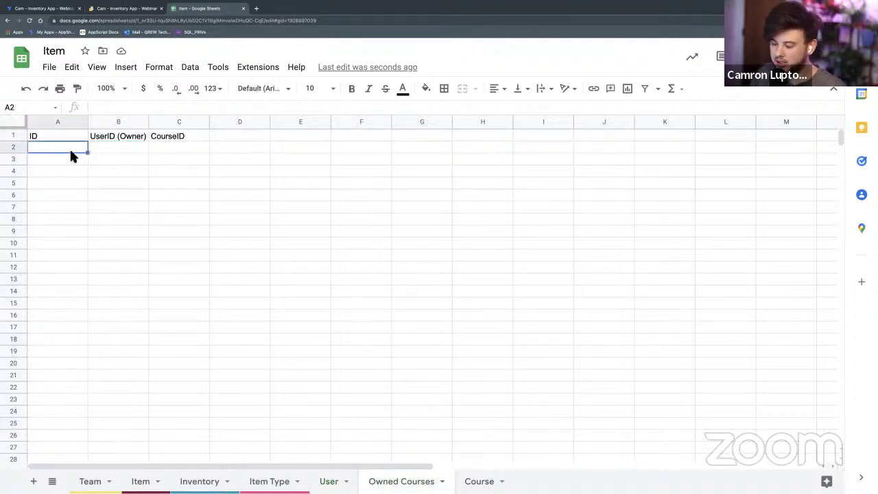
{"action": "key", "text": "Return"}
{"action": "type", "text": "jhdsfgj"}
{"action": "type", "text": "ds"}
{"action": "left_click", "coordinate": [75, 158]}
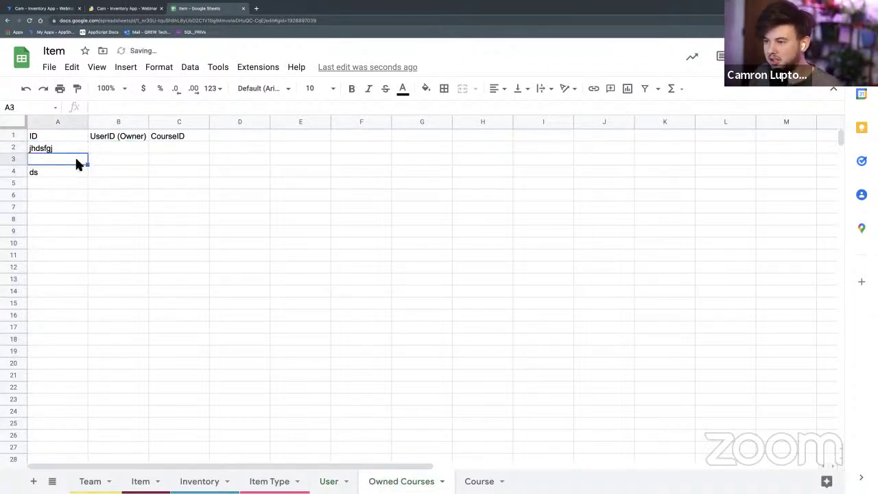
{"action": "type", "text": "dsfdfs"}
{"action": "key", "text": "Return"}
{"action": "type", "text": "gdgfdd"}
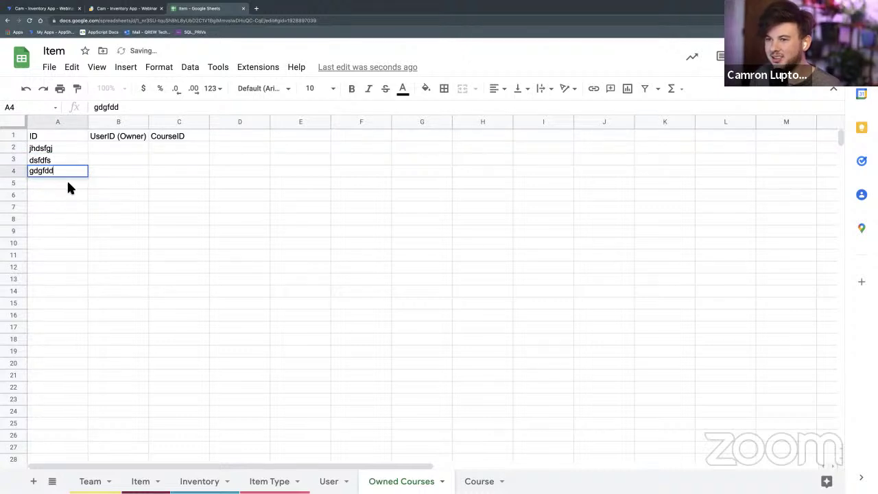
{"action": "key", "text": "Return"}
{"action": "type", "text": "fdggdfgf"}
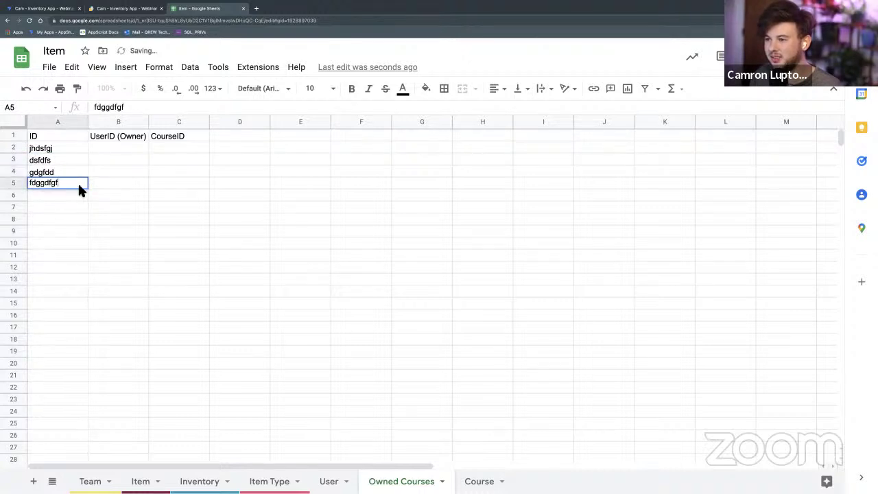
{"action": "left_click", "coordinate": [126, 148]}
Enter the owner's name in B2:B3 with courses Expression Mastery in C2 and AppSheet Es in C3
{"action": "type", "text": "Camorn"}
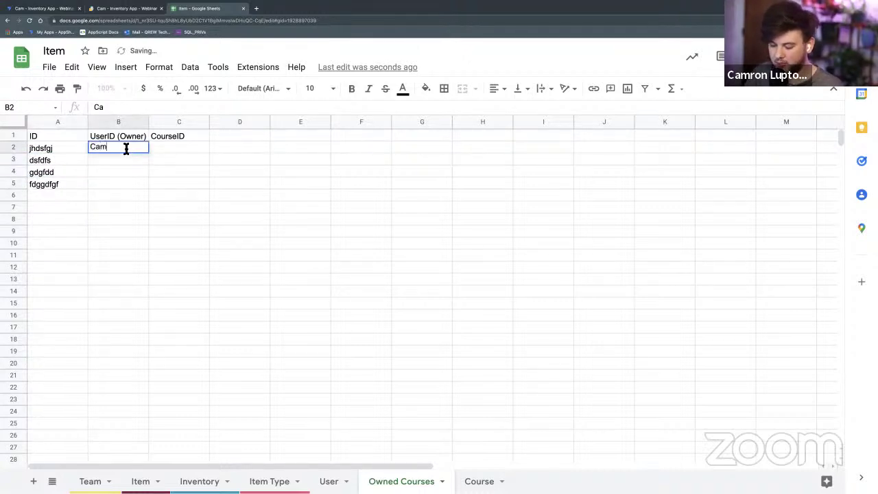
{"action": "key", "text": "BackSpace"}
{"action": "key", "text": "BackSpace"}
{"action": "key", "text": "BackSpace"}
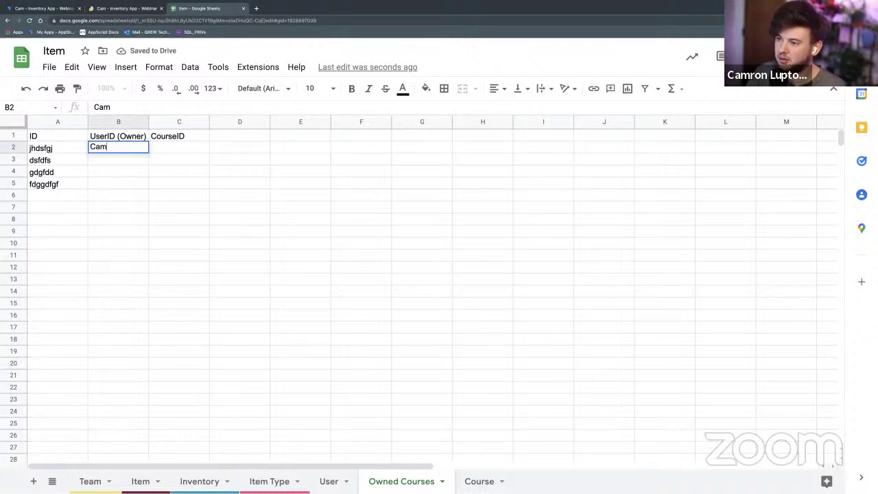
{"action": "type", "text": "ron"}
{"action": "left_click", "coordinate": [176, 145]}
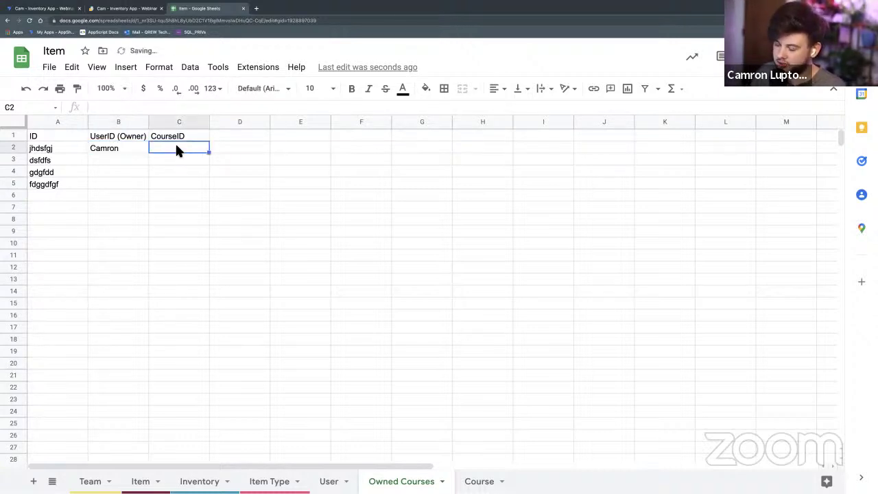
{"action": "type", "text": "Exp"}
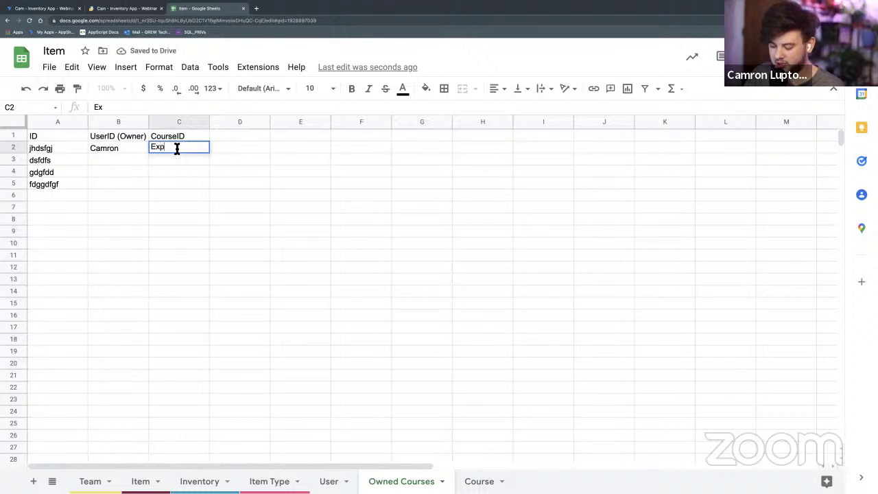
{"action": "type", "text": "ression "}
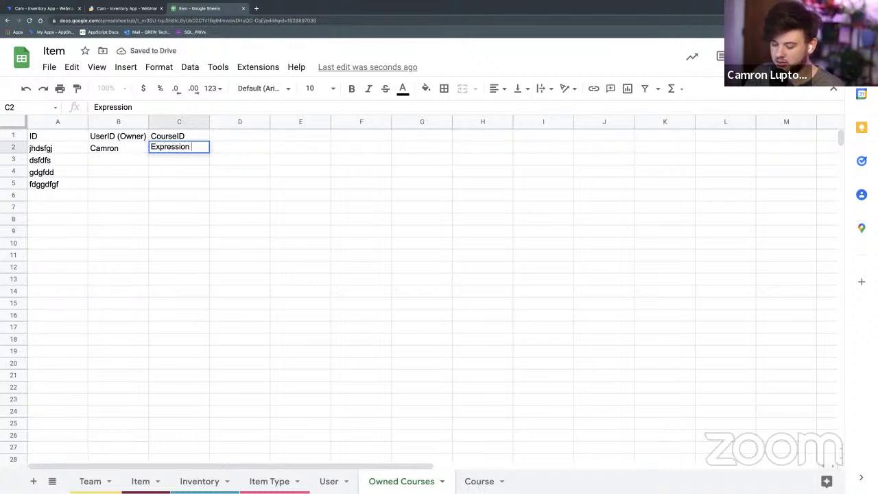
{"action": "type", "text": "Mastery"}
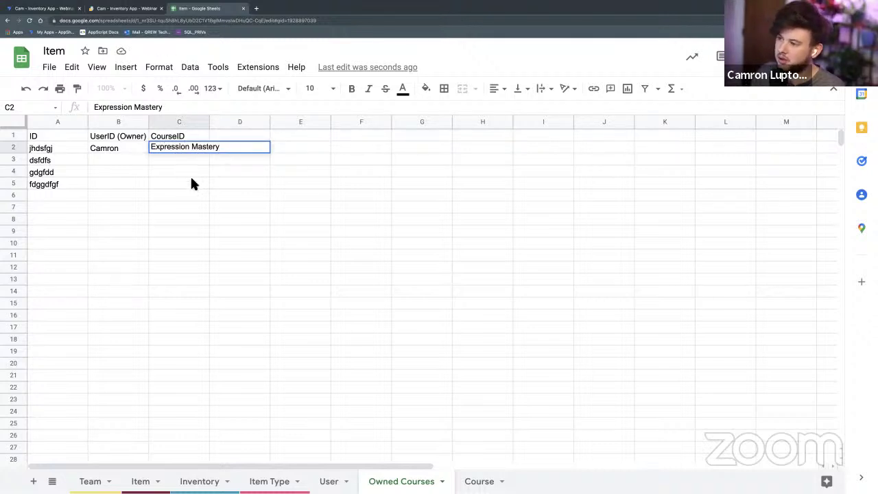
{"action": "left_click", "coordinate": [192, 182]}
{"action": "left_click", "coordinate": [120, 147]}
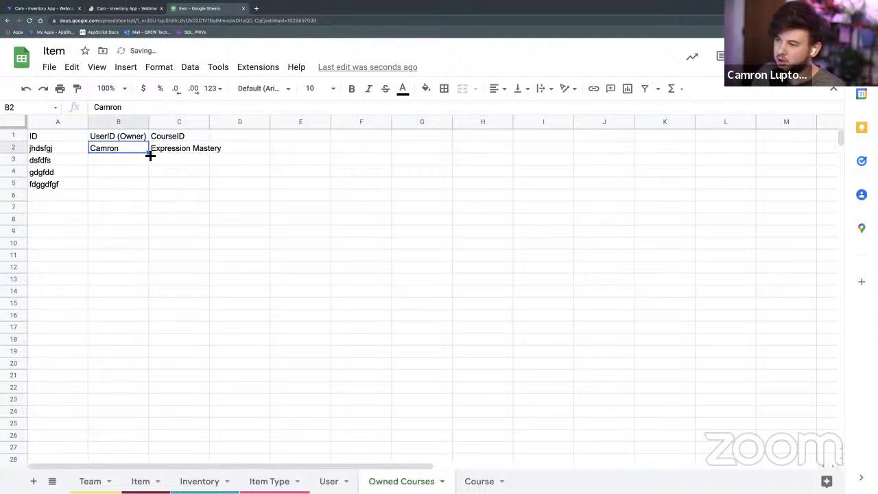
{"action": "left_click_drag", "start_coordinate": [149, 153], "coordinate": [152, 166]}
{"action": "left_click", "coordinate": [177, 163]}
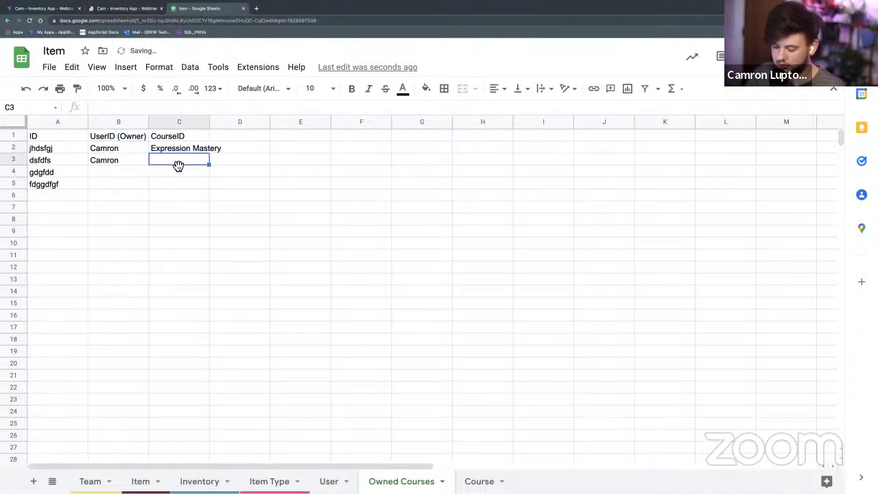
{"action": "type", "text": "App"}
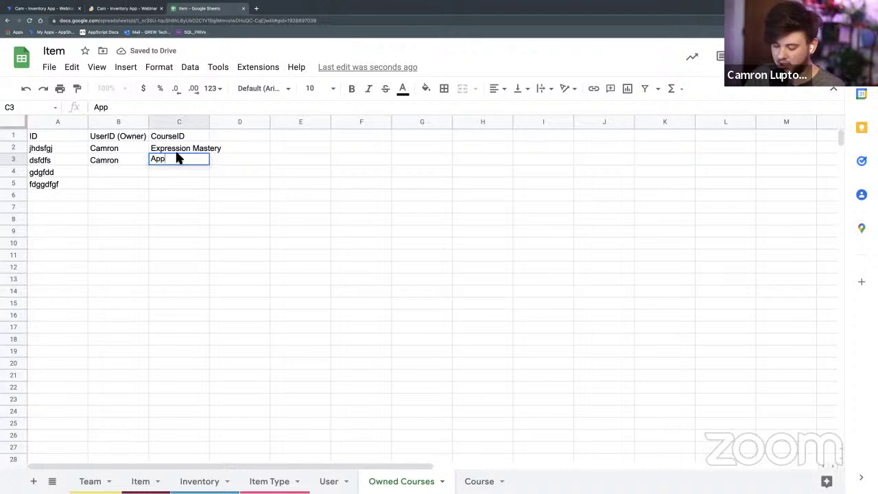
{"action": "type", "text": "Sheet Es"}
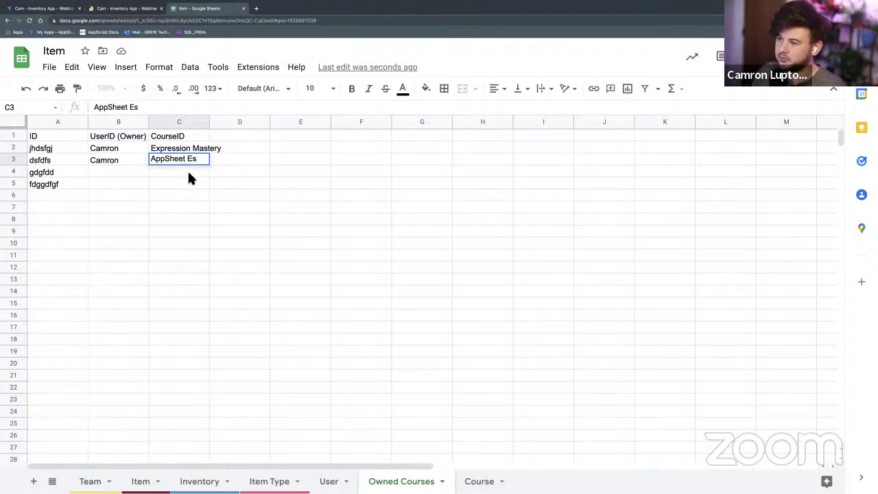
{"action": "key", "text": "Return"}
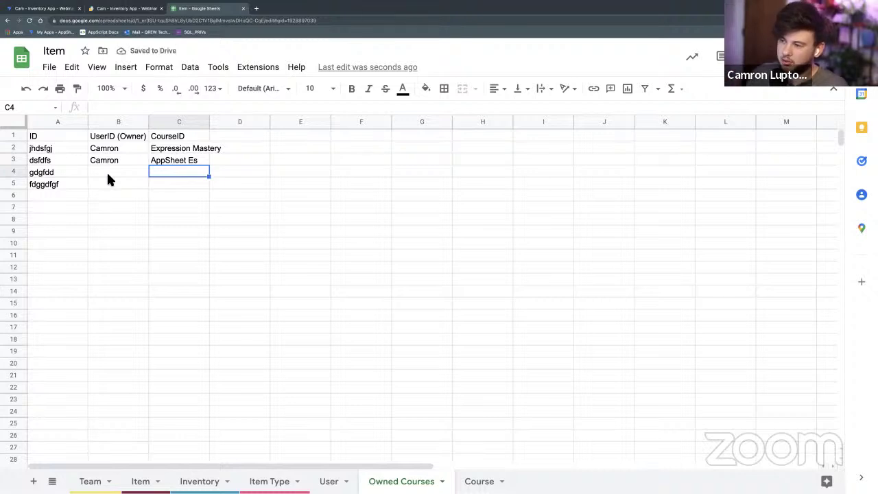
Add a second owner in B4 with Expression Mastery pasted into C4, and delete the leftover A5 ID
{"action": "left_click_drag", "start_coordinate": [108, 150], "coordinate": [112, 164]}
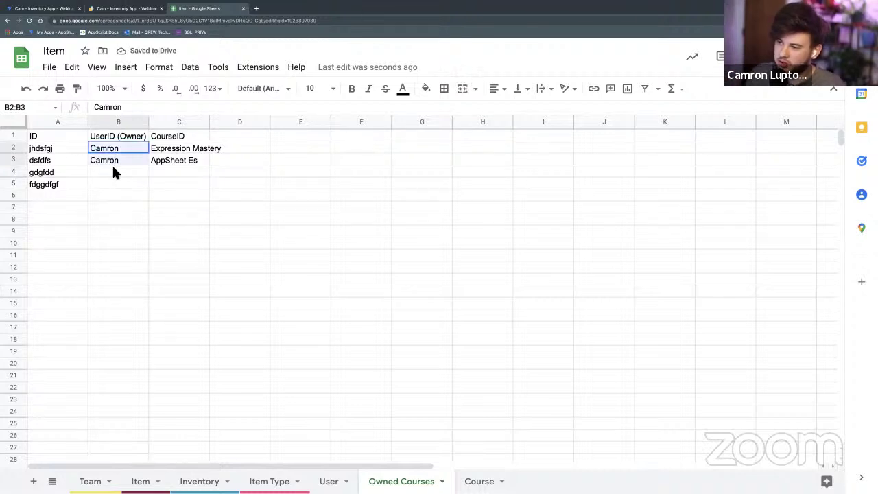
{"action": "left_click_drag", "start_coordinate": [193, 153], "coordinate": [192, 160]}
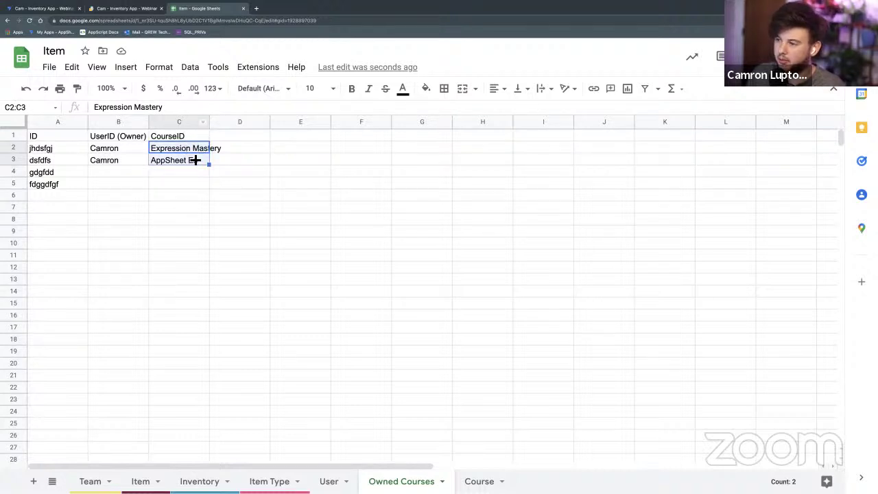
{"action": "left_click", "coordinate": [280, 210]}
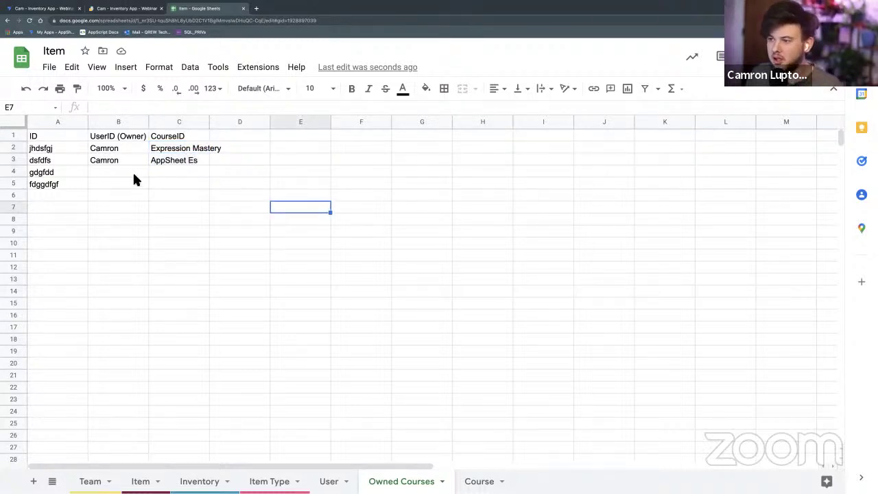
{"action": "left_click", "coordinate": [132, 173]}
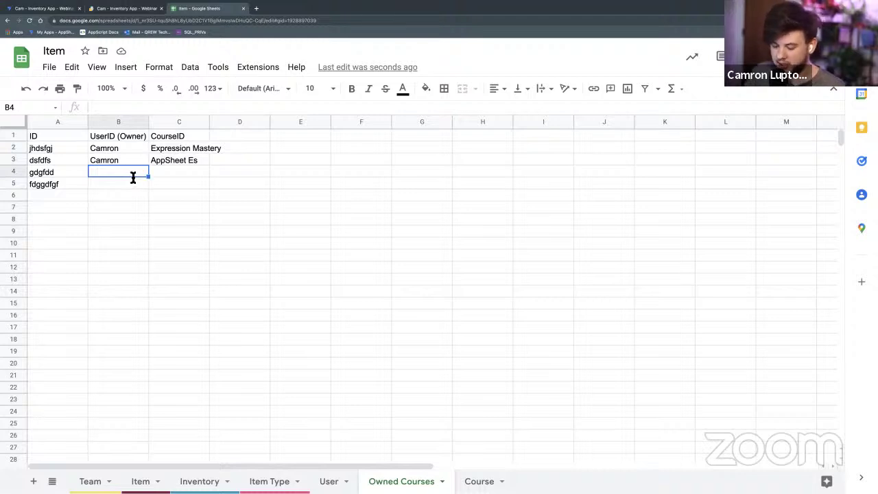
{"action": "type", "text": "Austin"}
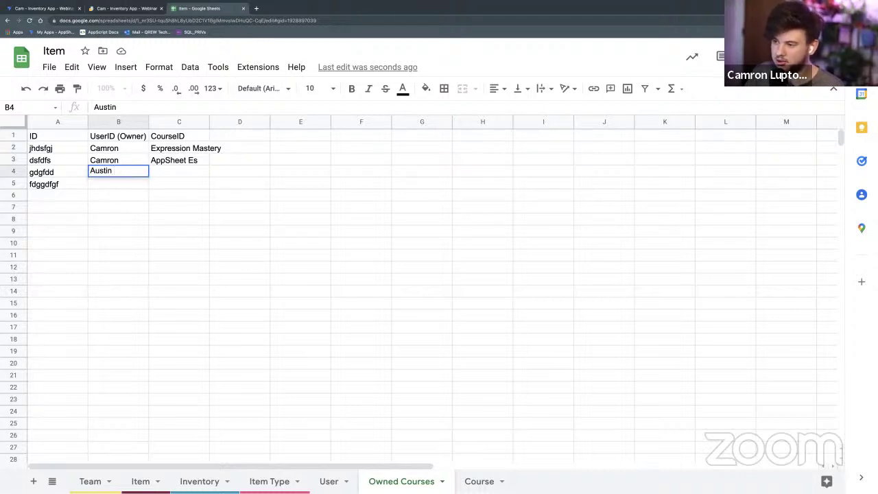
{"action": "left_click", "coordinate": [167, 175]}
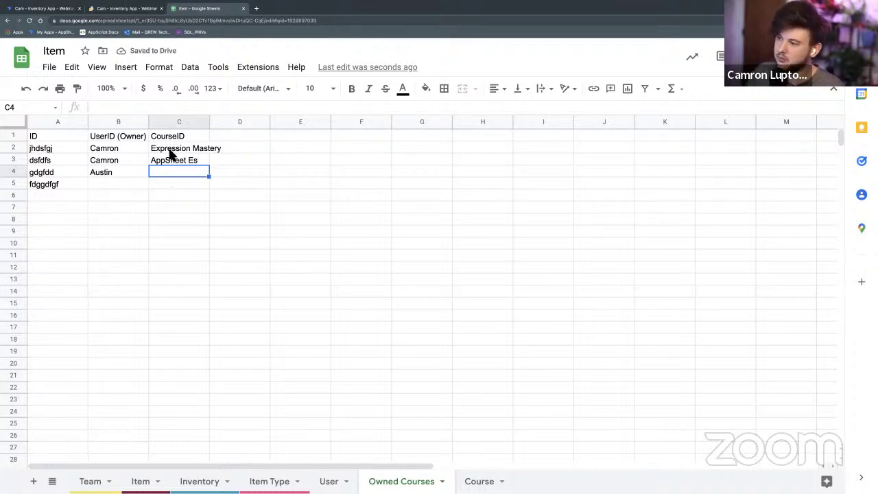
{"action": "left_click", "coordinate": [173, 150]}
{"action": "left_click", "coordinate": [179, 171]}
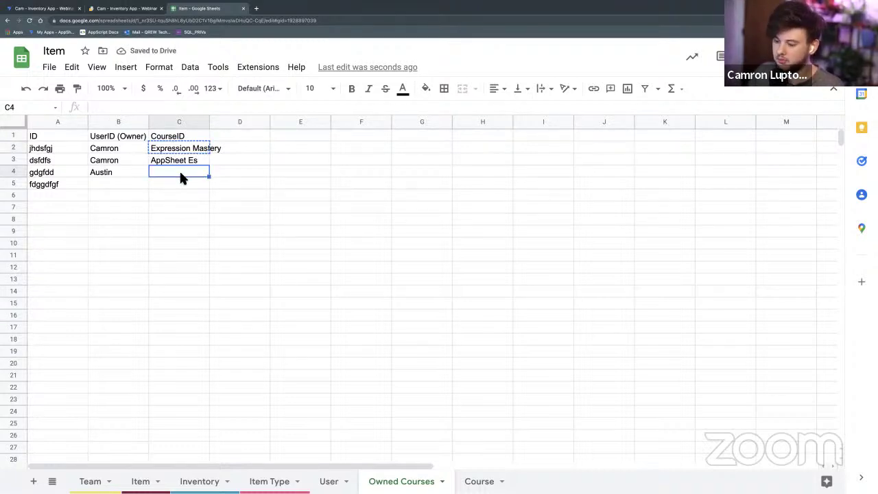
{"action": "type", "text": "Expression Mastery"}
{"action": "left_click", "coordinate": [67, 185]}
{"action": "key", "text": "Delete"}
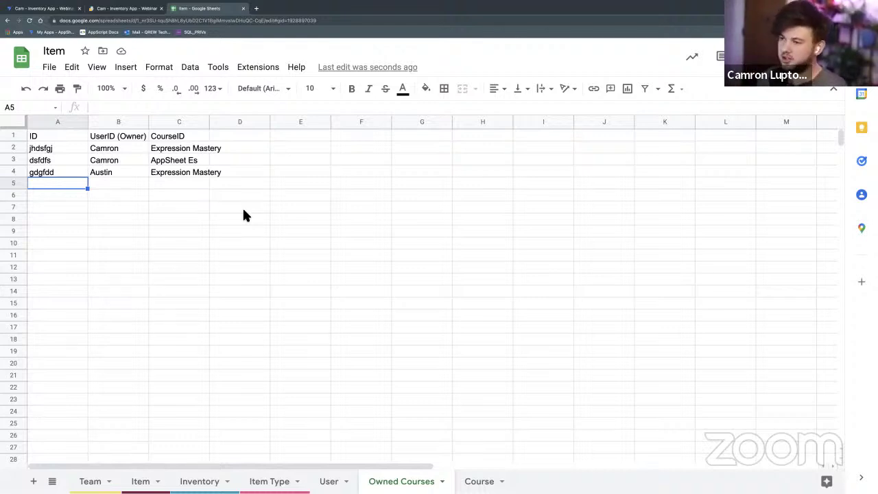
Select the three sample rows to review them, then go to the User sheet
{"action": "left_click_drag", "start_coordinate": [221, 174], "coordinate": [53, 151]}
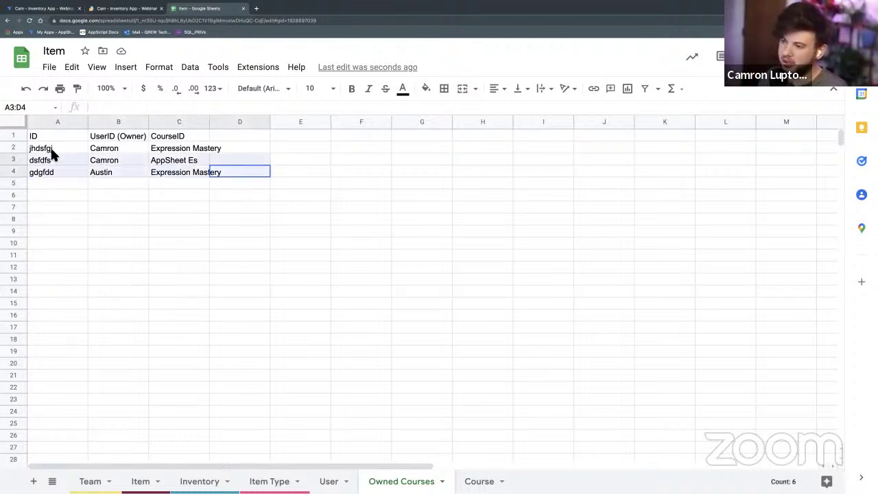
{"action": "left_click", "coordinate": [202, 269]}
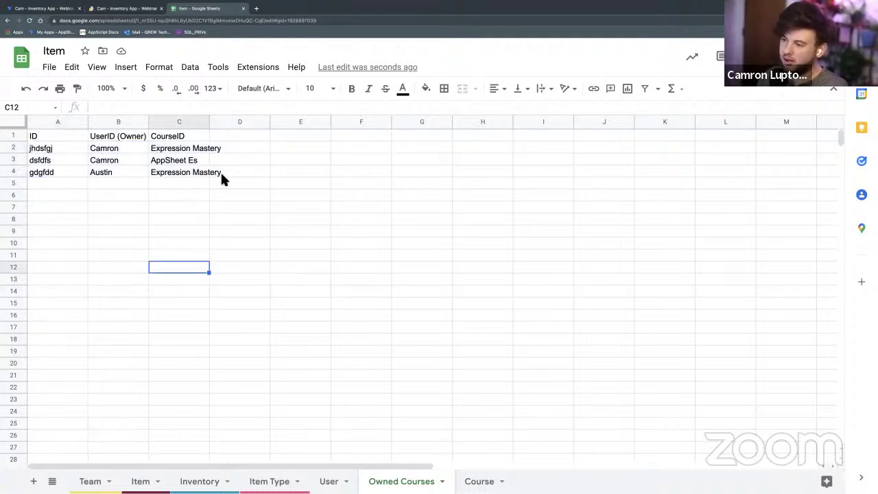
{"action": "left_click_drag", "start_coordinate": [214, 173], "coordinate": [45, 149]}
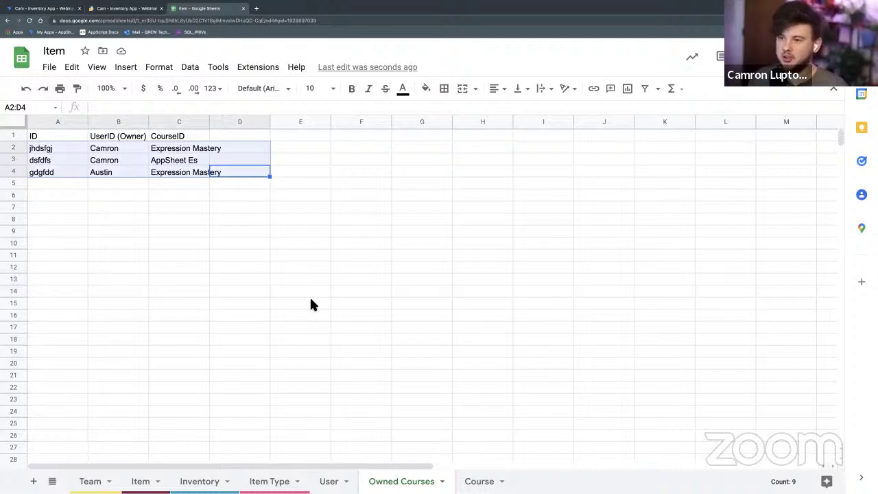
{"action": "left_click", "coordinate": [191, 235]}
{"action": "left_click_drag", "start_coordinate": [175, 183], "coordinate": [51, 149]}
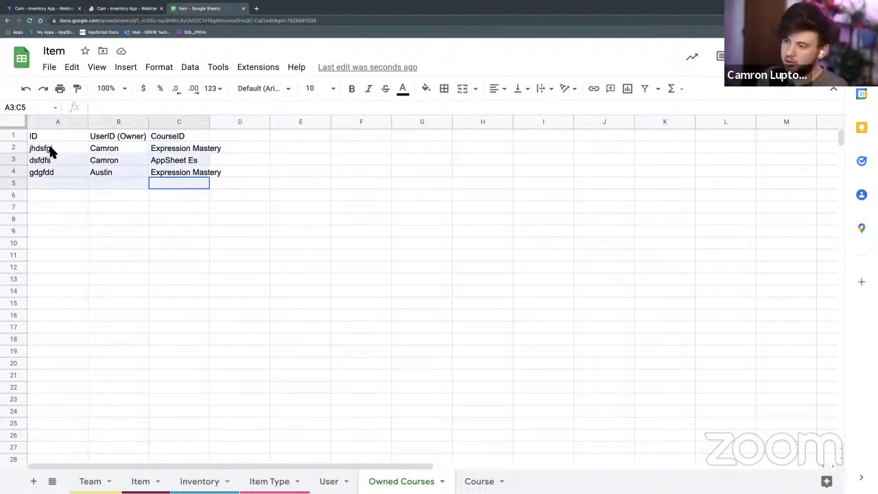
{"action": "left_click", "coordinate": [140, 272]}
Delete the User, Owned Courses and Course sheets, leaving Team, Item, Inventory and Item Type
{"action": "right_click", "coordinate": [328, 479]}
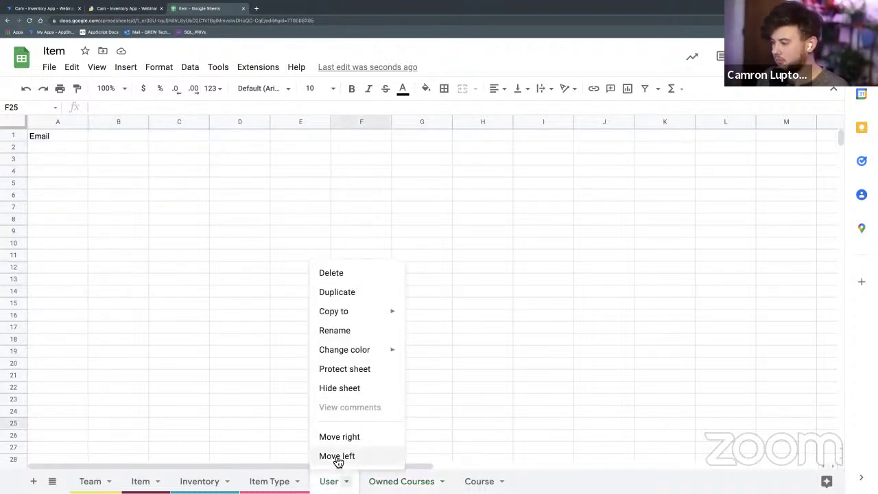
{"action": "left_click", "coordinate": [329, 273]}
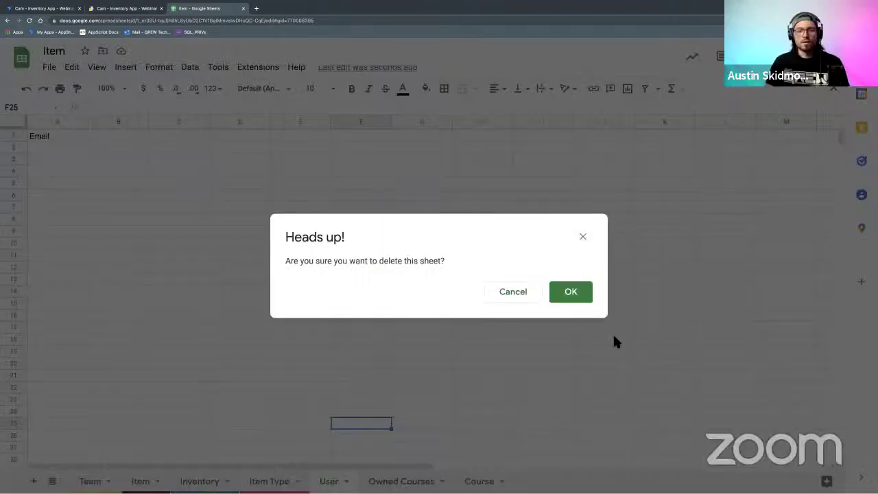
{"action": "left_click", "coordinate": [581, 299]}
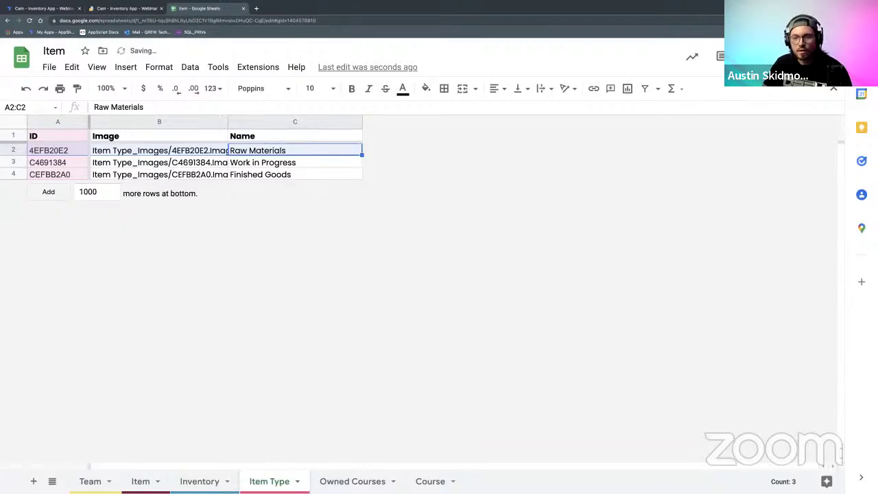
{"action": "left_click", "coordinate": [395, 482]}
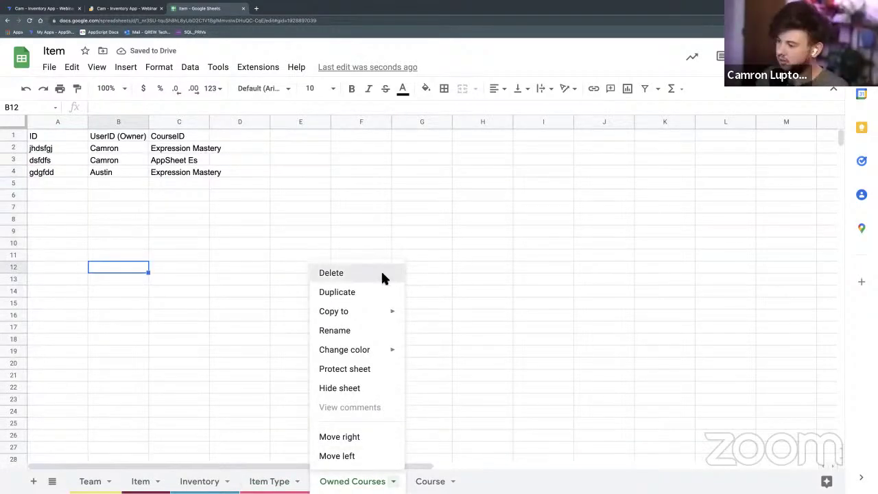
{"action": "left_click", "coordinate": [382, 275]}
{"action": "left_click", "coordinate": [579, 302]}
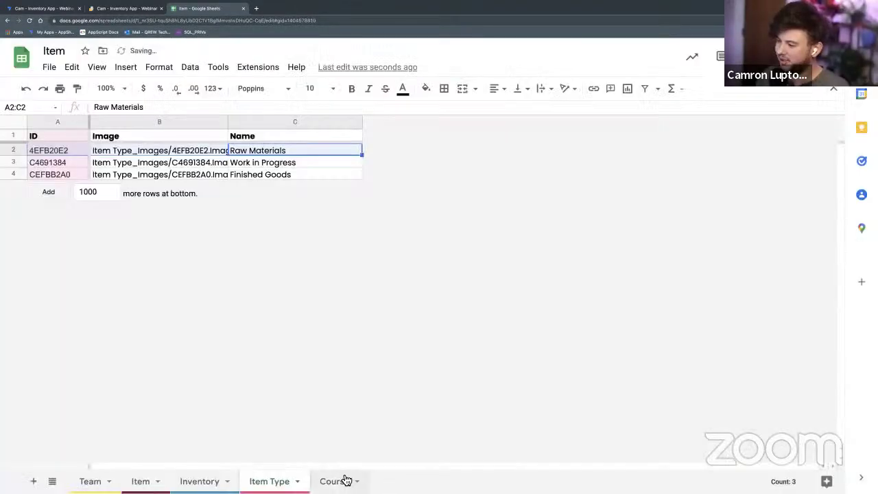
{"action": "left_click", "coordinate": [347, 480]}
{"action": "left_click", "coordinate": [361, 277]}
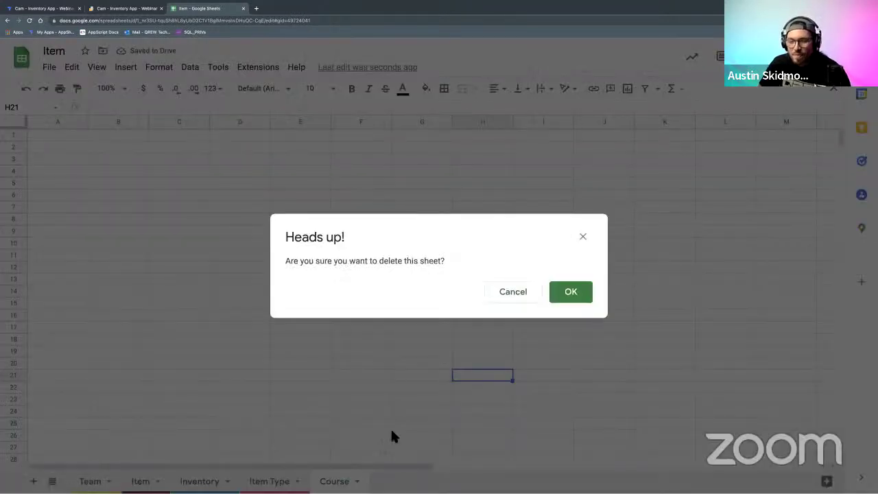
{"action": "left_click", "coordinate": [585, 291]}
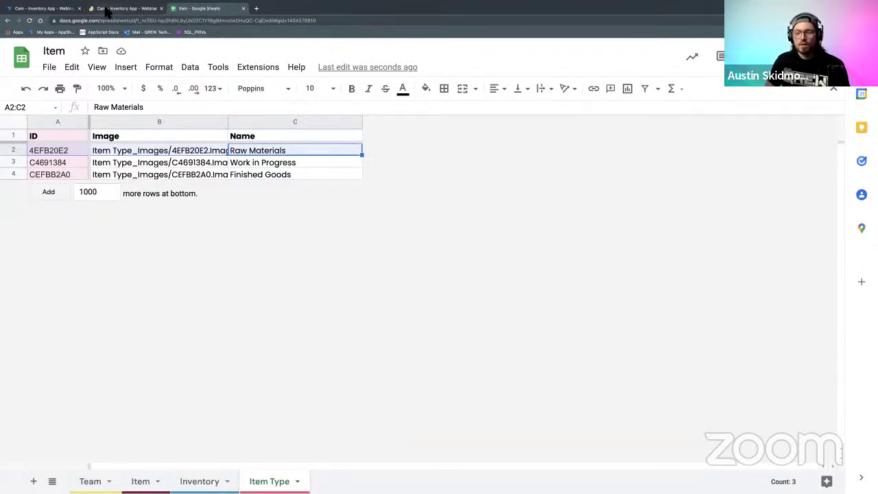
{"action": "left_click", "coordinate": [107, 8]}
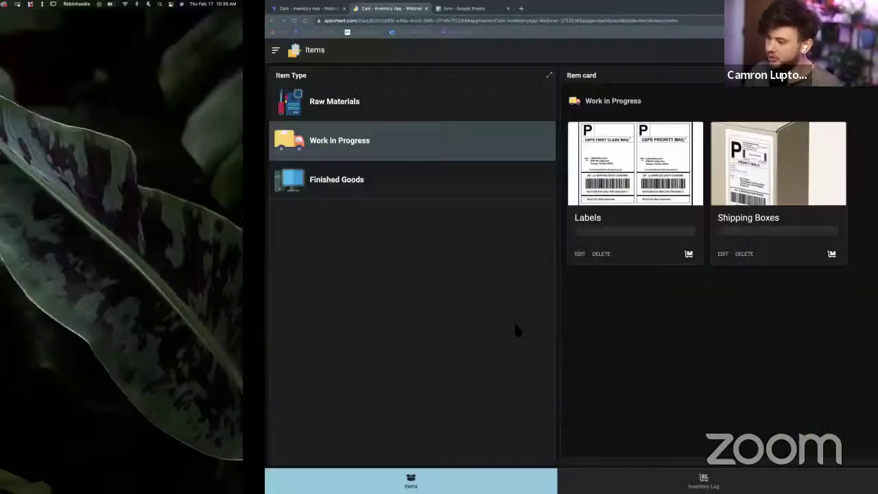
Open the Item spreadsheet's Inventory sheet and look over its Added By entries
{"action": "left_click", "coordinate": [468, 10]}
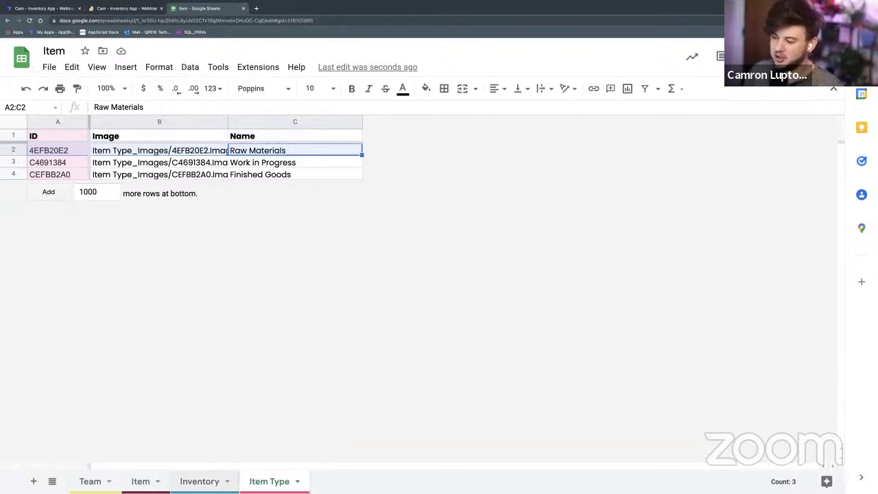
{"action": "left_click", "coordinate": [199, 481]}
{"action": "mouse_move", "coordinate": [291, 371]}
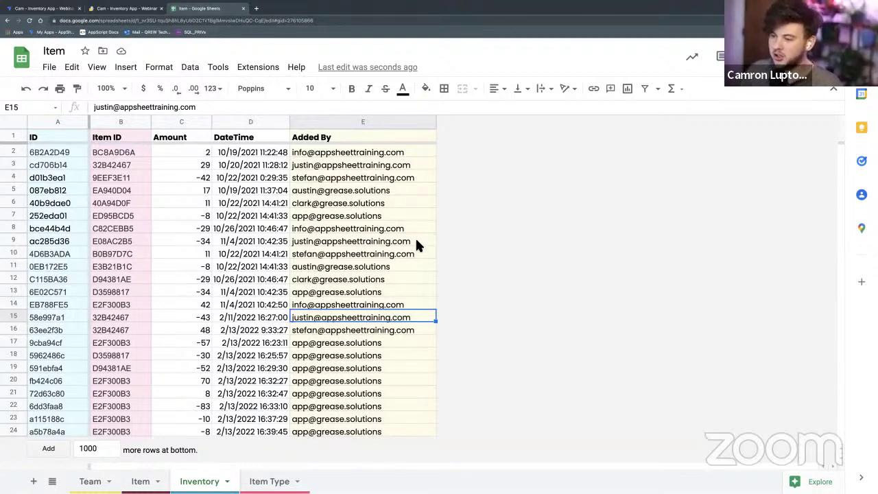
{"action": "mouse_move", "coordinate": [416, 245]}
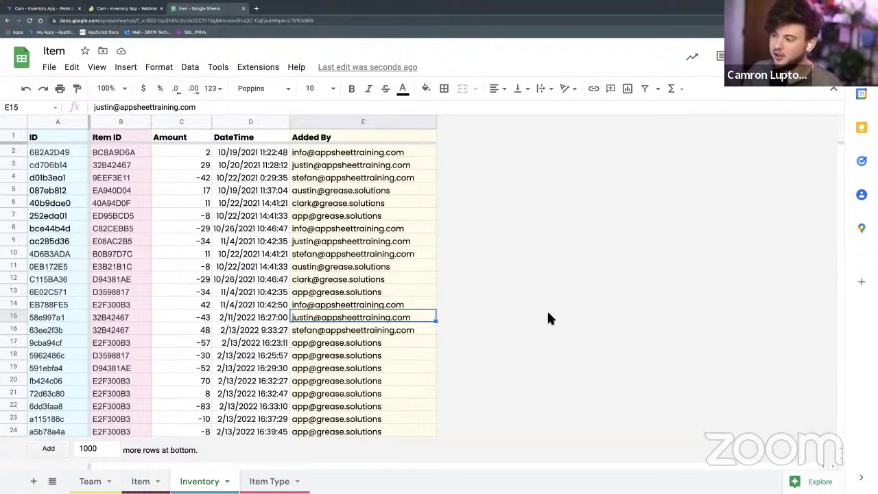
{"action": "mouse_move", "coordinate": [477, 336]}
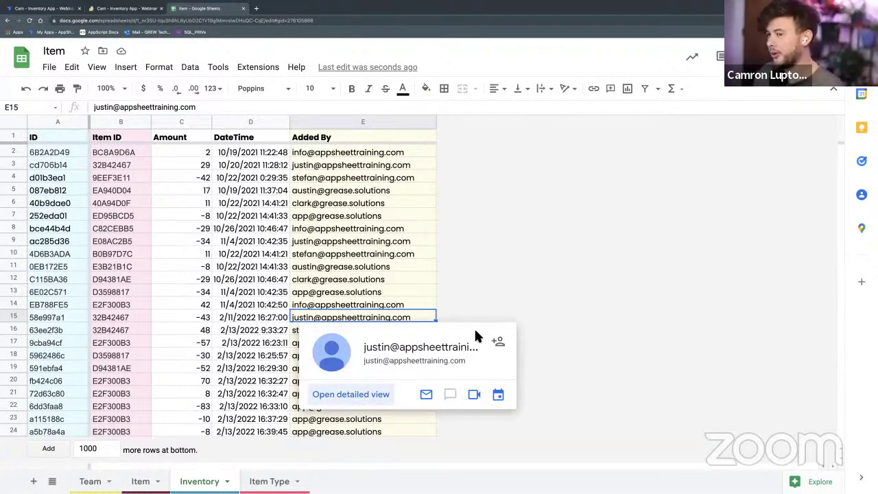
{"action": "key", "text": "Up"}
{"action": "key", "text": "Up"}
{"action": "key", "text": "Up"}
{"action": "key", "text": "Up"}
{"action": "key", "text": "Up"}
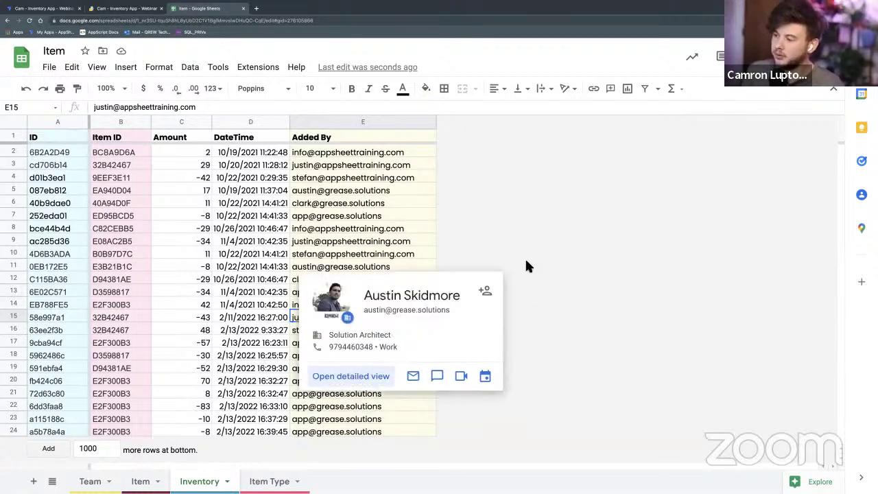
Select rows 3, 9 and 15, the entries added by the same user
{"action": "left_click_drag", "start_coordinate": [310, 139], "coordinate": [337, 435]}
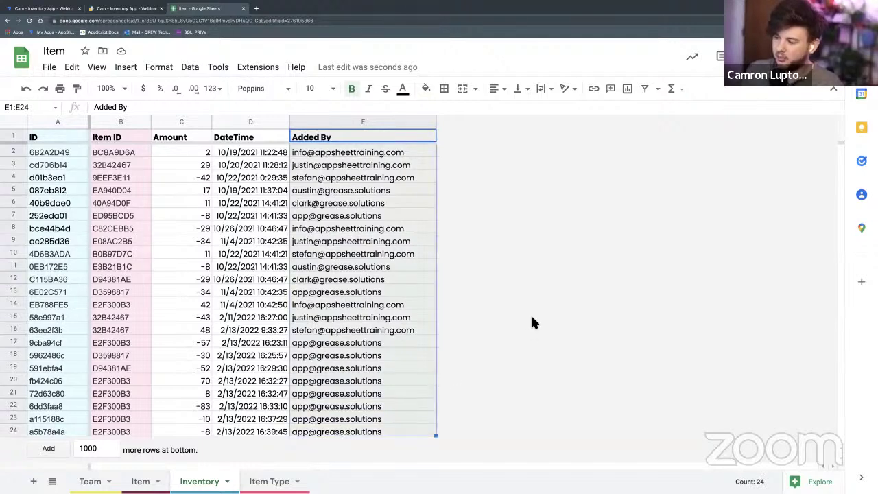
{"action": "left_click", "coordinate": [364, 317]}
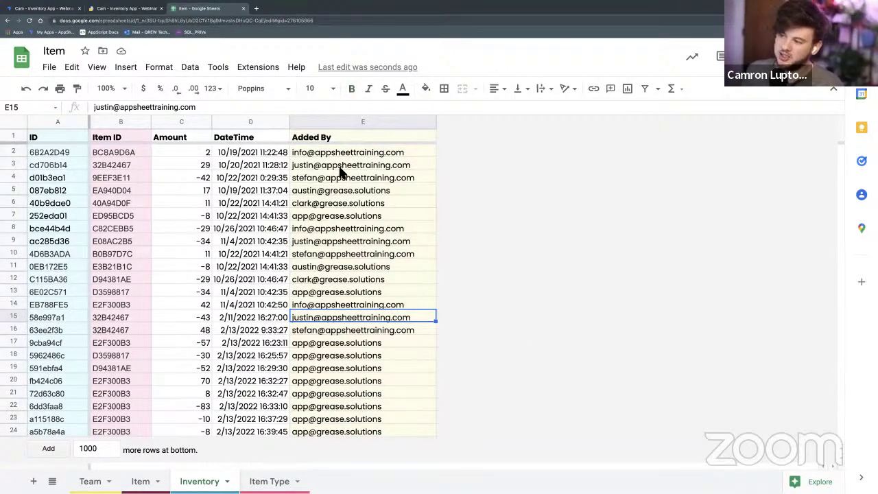
{"action": "left_click", "coordinate": [343, 166]}
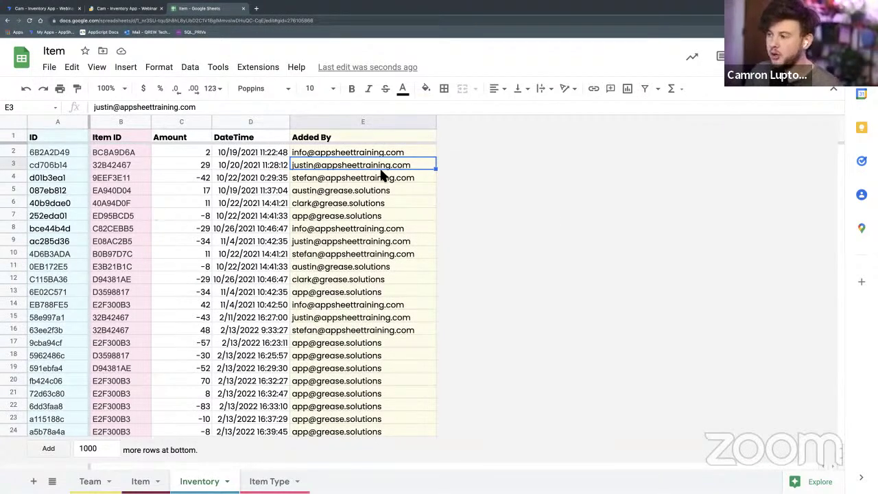
{"action": "mouse_move", "coordinate": [343, 166]}
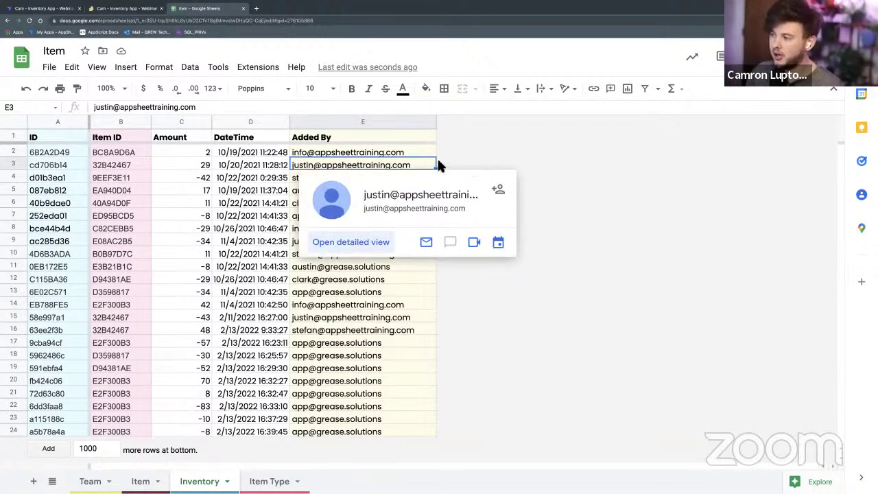
{"action": "left_click", "coordinate": [16, 166]}
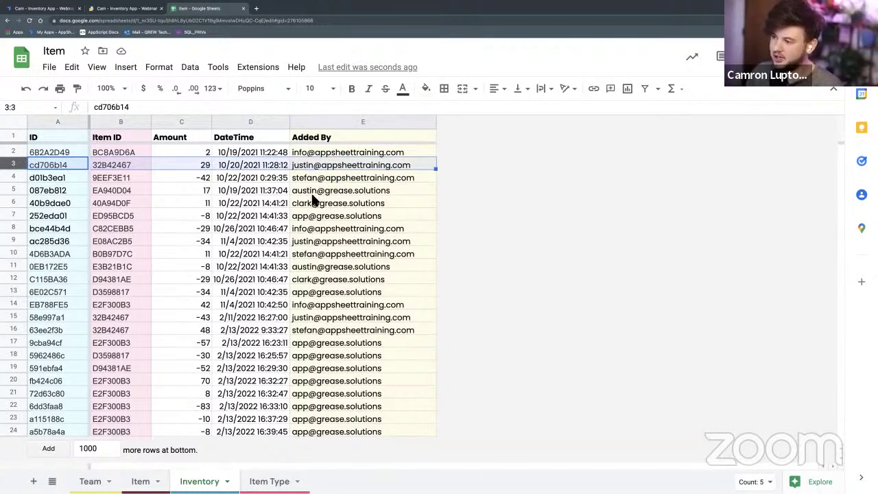
{"action": "left_click", "coordinate": [24, 240]}
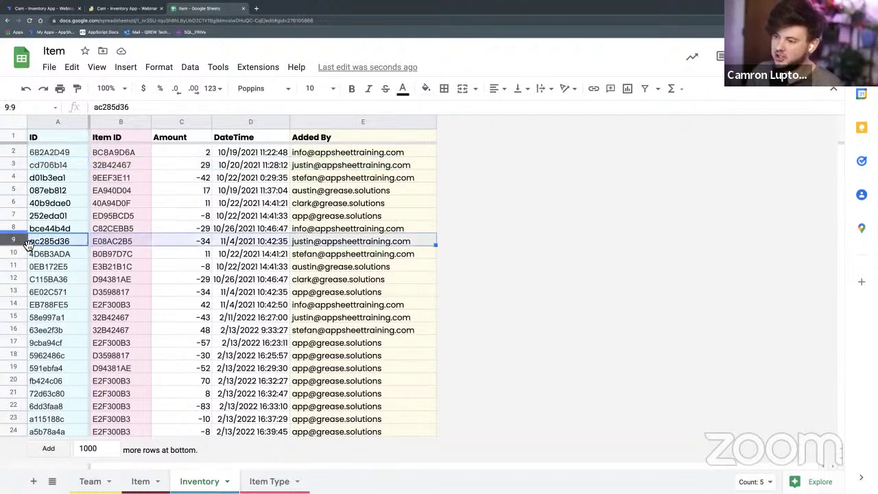
{"action": "left_click", "coordinate": [20, 166], "text": "ctrl"}
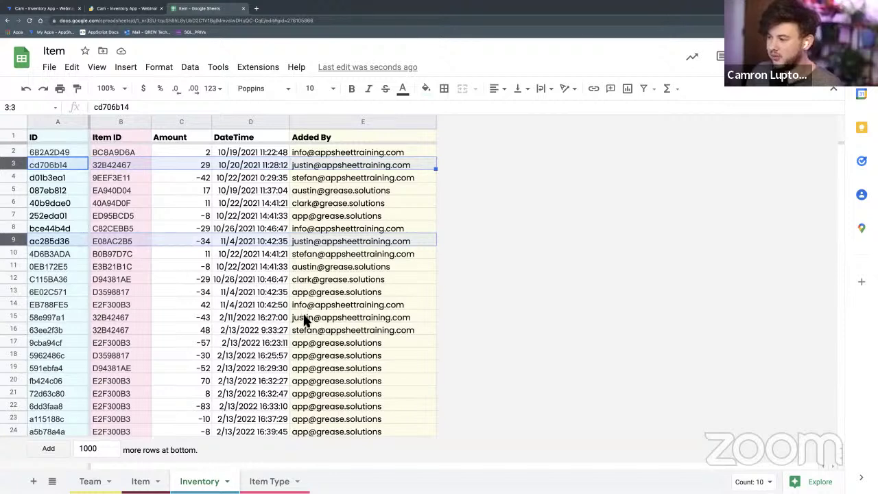
{"action": "left_click", "coordinate": [21, 317], "text": "ctrl"}
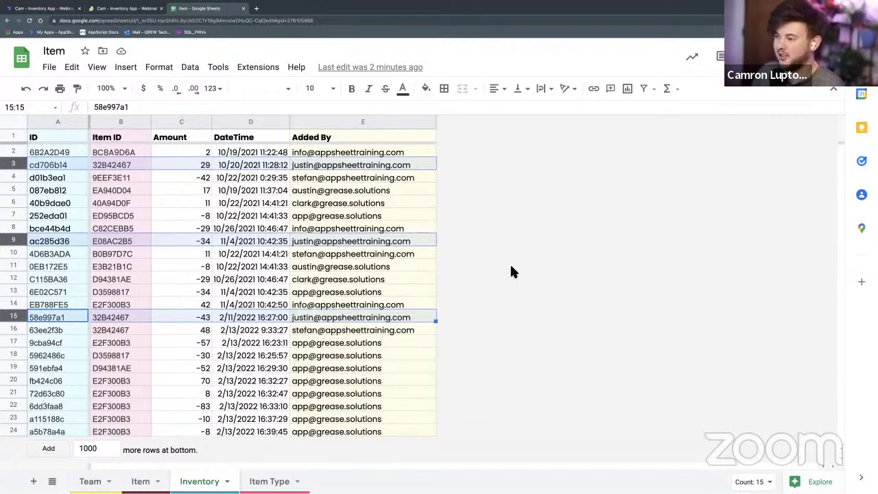
{"action": "left_click", "coordinate": [383, 253]}
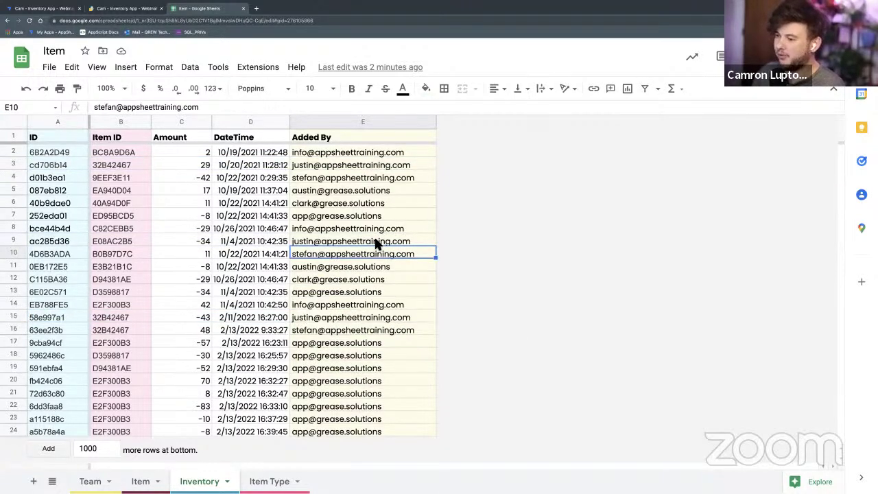
{"action": "mouse_move", "coordinate": [376, 245]}
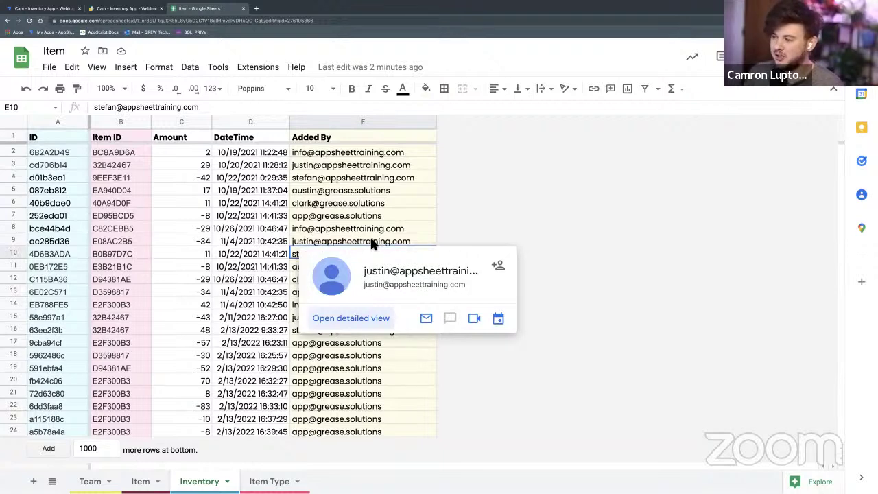
{"action": "left_click", "coordinate": [395, 243]}
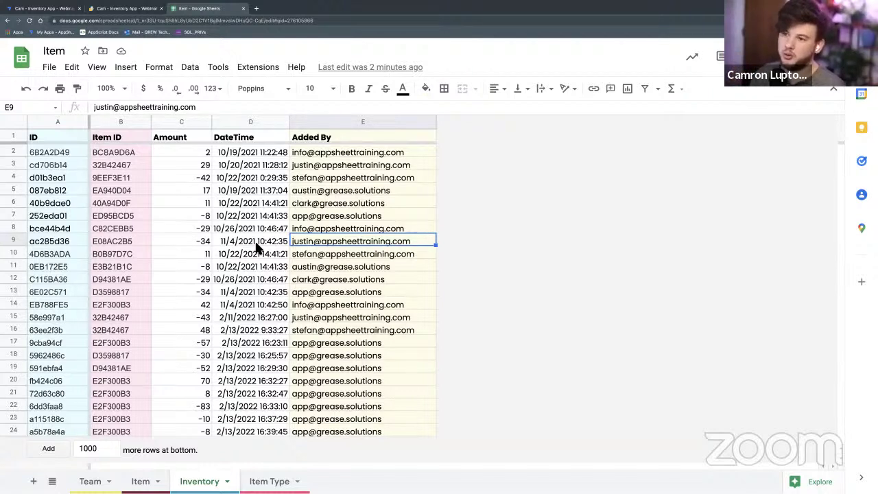
{"action": "key", "text": "Up"}
{"action": "key", "text": "Up"}
{"action": "key", "text": "Up"}
{"action": "key", "text": "Up"}
{"action": "key", "text": "Up"}
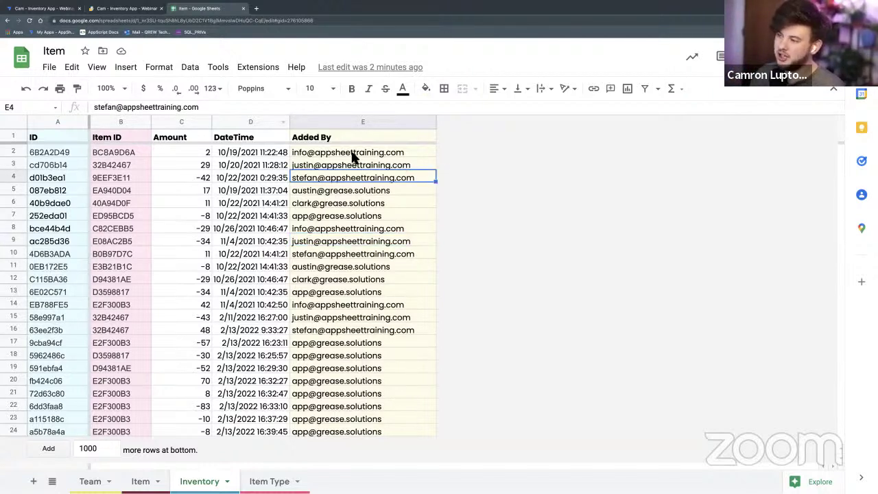
{"action": "left_click_drag", "start_coordinate": [352, 152], "coordinate": [342, 434]}
{"action": "left_click", "coordinate": [343, 254]}
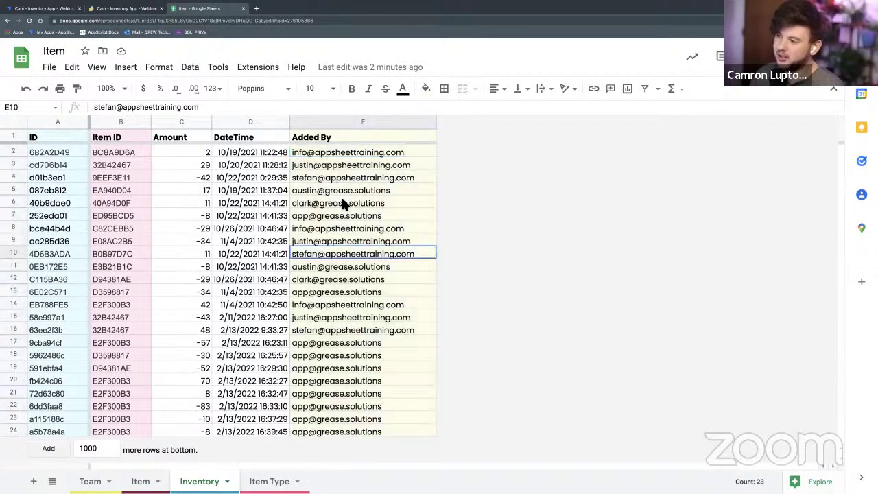
{"action": "left_click_drag", "start_coordinate": [330, 153], "coordinate": [336, 436]}
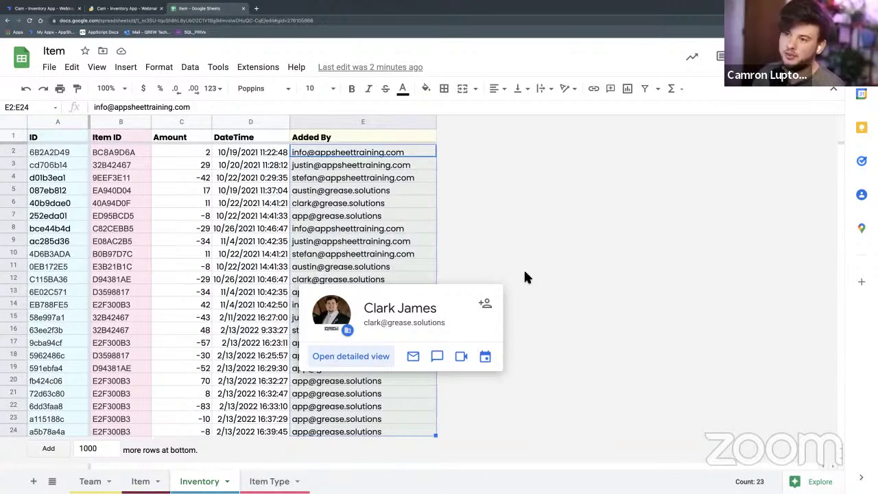
{"action": "key", "text": "Down"}
{"action": "key", "text": "Down"}
{"action": "key", "text": "Down"}
{"action": "key", "text": "Down"}
{"action": "key", "text": "Down"}
{"action": "key", "text": "Down"}
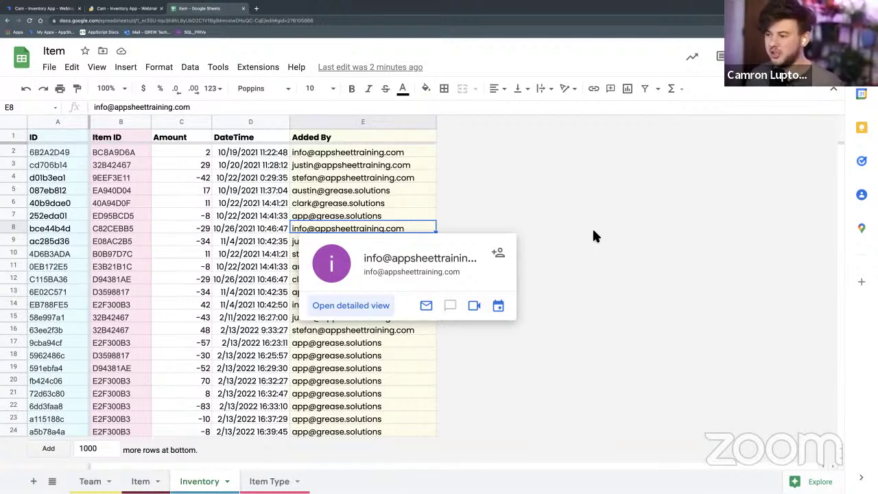
{"action": "left_click", "coordinate": [579, 244]}
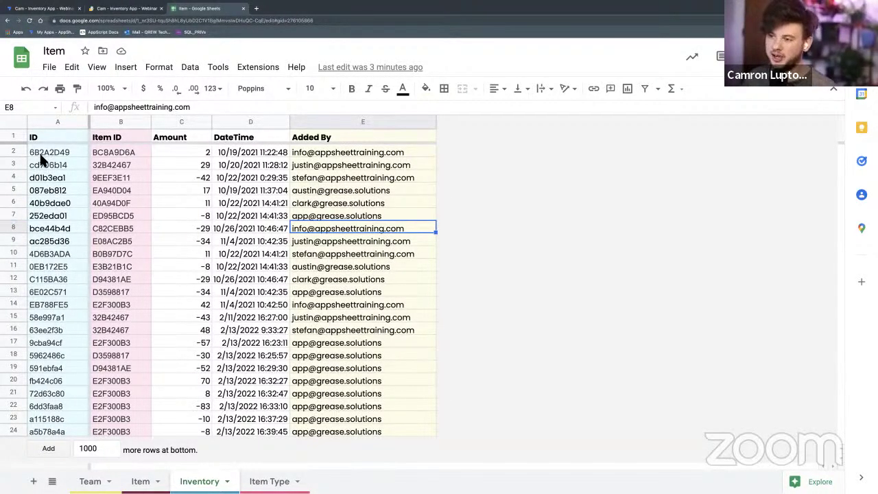
Confirm the Amount values C2:C24 sum to -229, then return to the AppSheet app
{"action": "left_click_drag", "start_coordinate": [42, 156], "coordinate": [78, 434]}
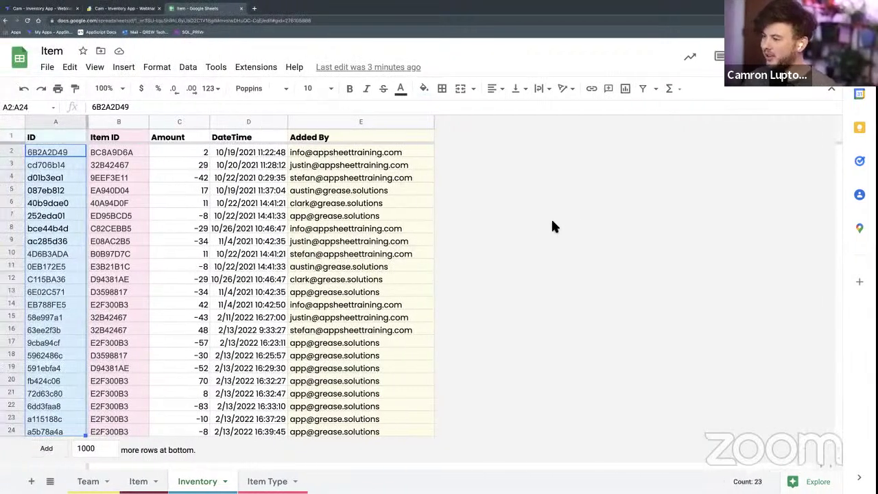
{"action": "key", "text": "ctrl+Left"}
{"action": "key", "text": "ctrl+Right"}
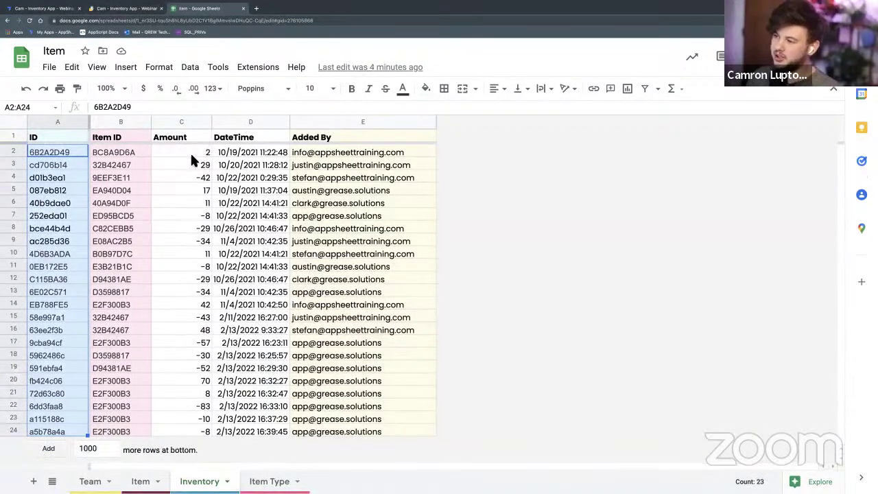
{"action": "left_click_drag", "start_coordinate": [191, 152], "coordinate": [190, 424]}
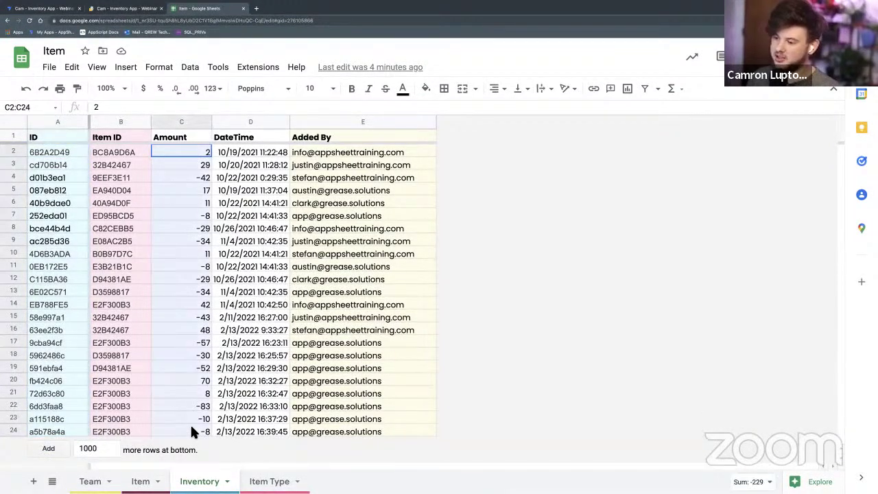
{"action": "left_click", "coordinate": [683, 236]}
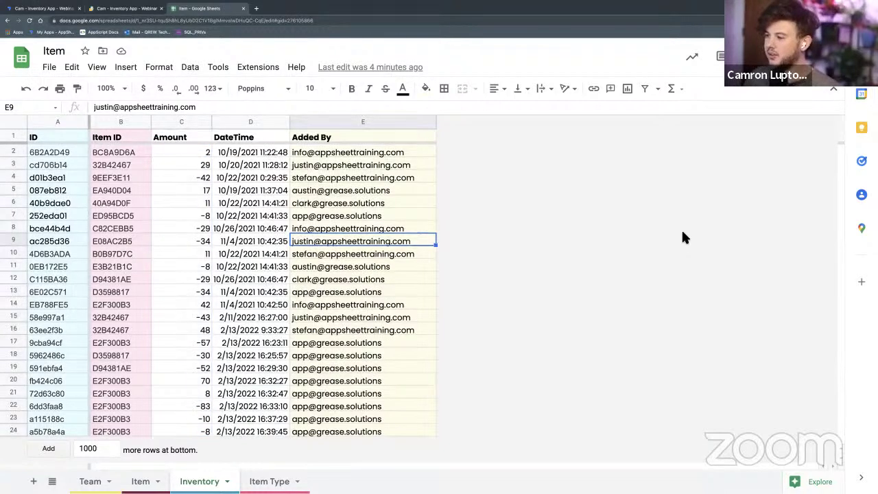
{"action": "key", "text": "ctrl+Right"}
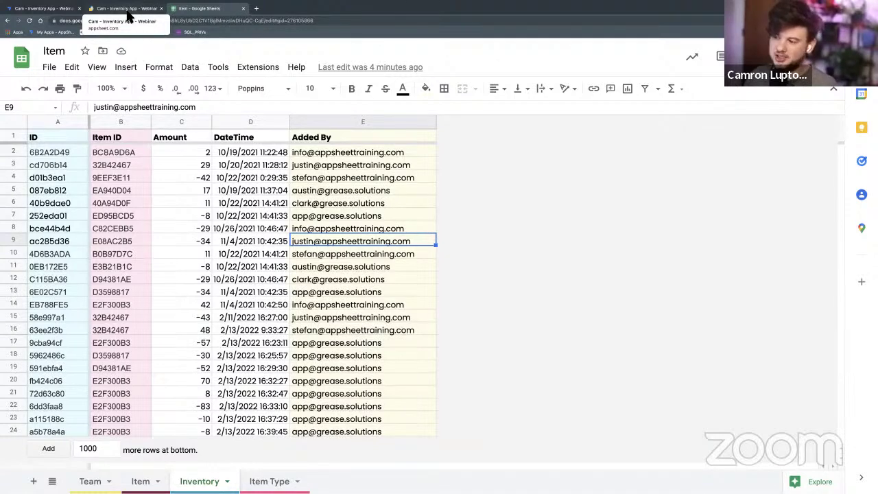
{"action": "left_click", "coordinate": [128, 10]}
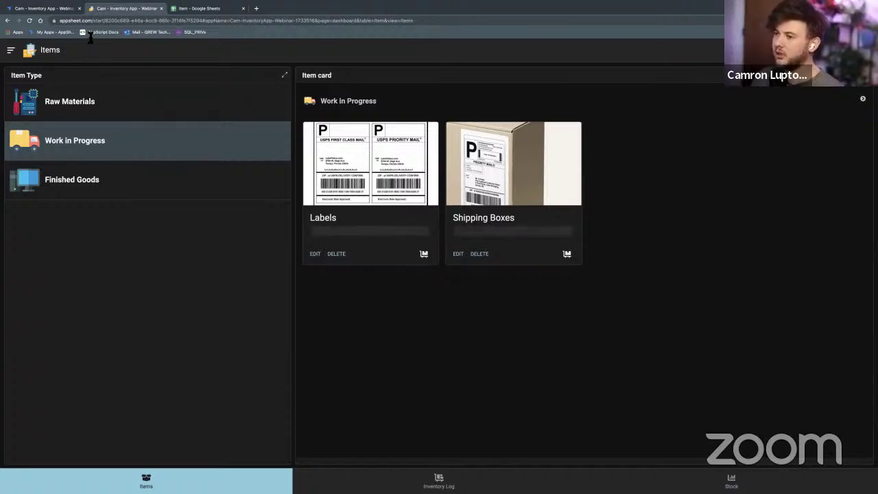
Inspect Amount Remaining's SUM(SELECT(Inventory[Amount], ...)) formula, then bring up the Inventory sheet
{"action": "left_click", "coordinate": [57, 9]}
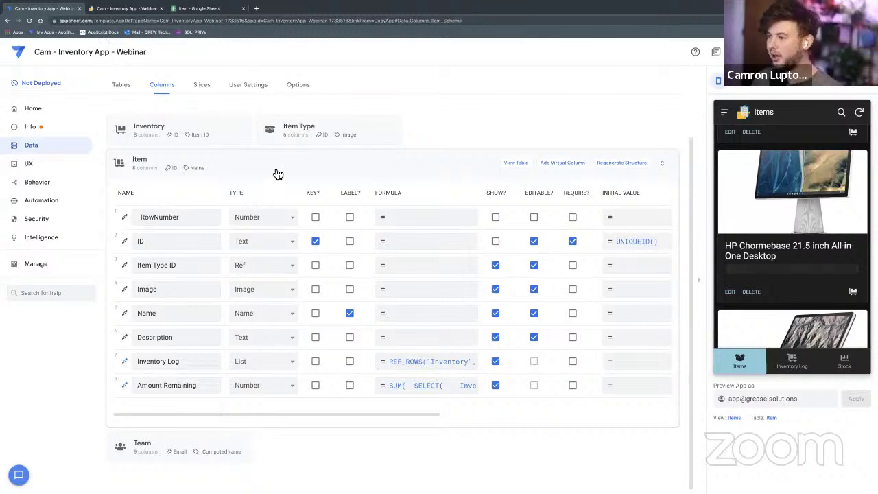
{"action": "left_click", "coordinate": [427, 384]}
{"action": "left_click_drag", "start_coordinate": [344, 152], "coordinate": [246, 109]}
{"action": "left_click_drag", "start_coordinate": [413, 140], "coordinate": [259, 127]}
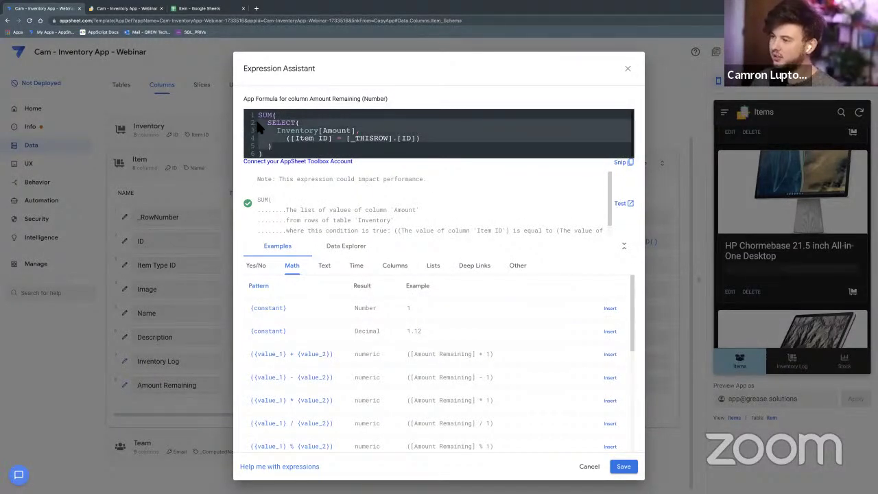
{"action": "left_click", "coordinate": [300, 149]}
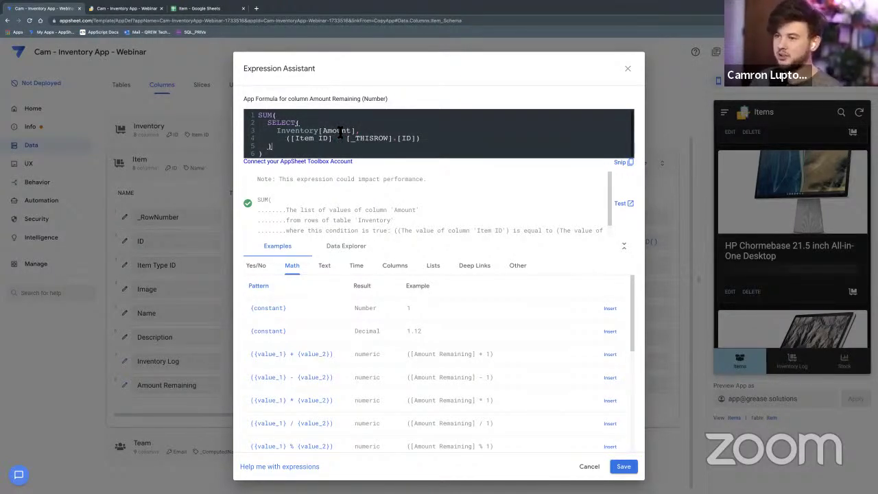
{"action": "double_click", "coordinate": [312, 130]}
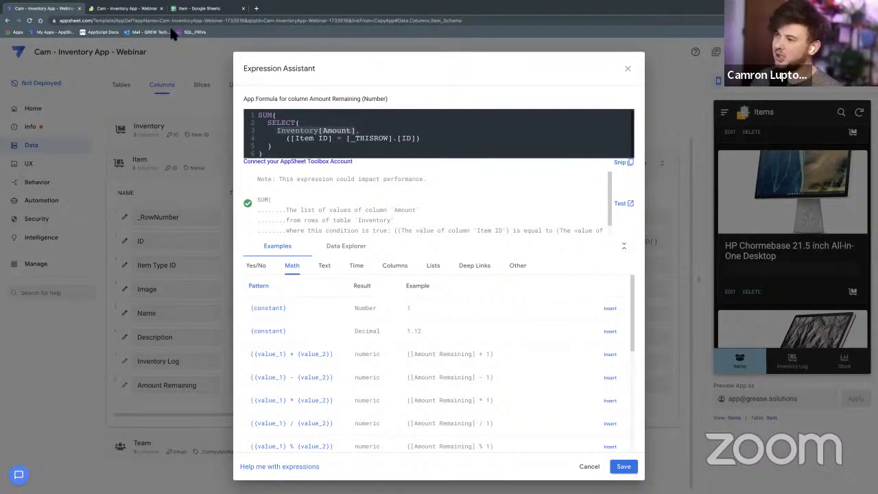
{"action": "left_click", "coordinate": [184, 9]}
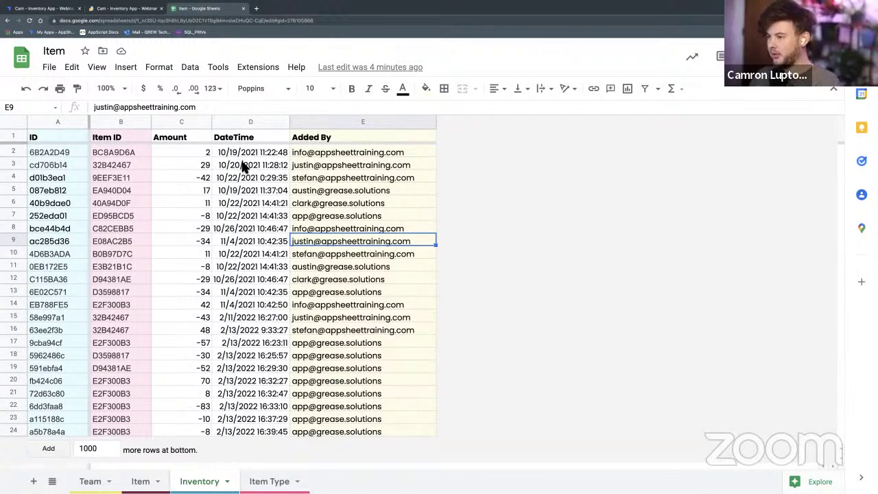
Select Inventory rows 14, 17 and 20–24, all logged for item E2F300B3
{"action": "left_click", "coordinate": [113, 156]}
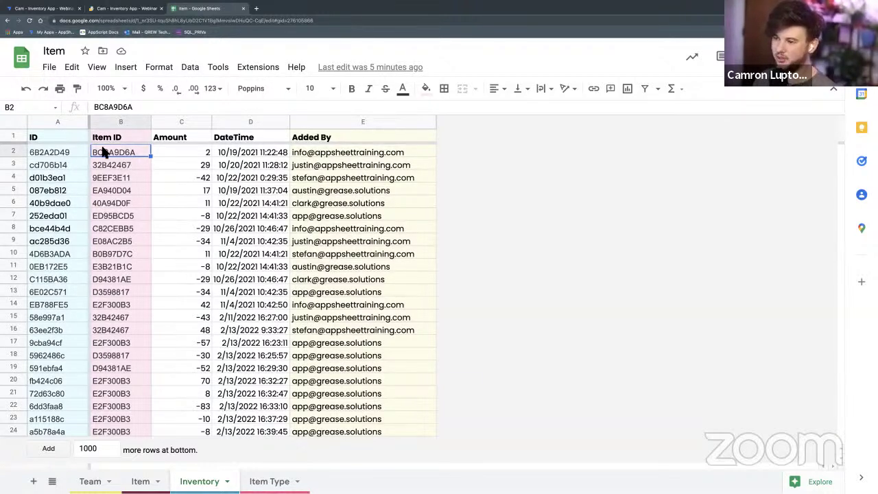
{"action": "left_click", "coordinate": [15, 152]}
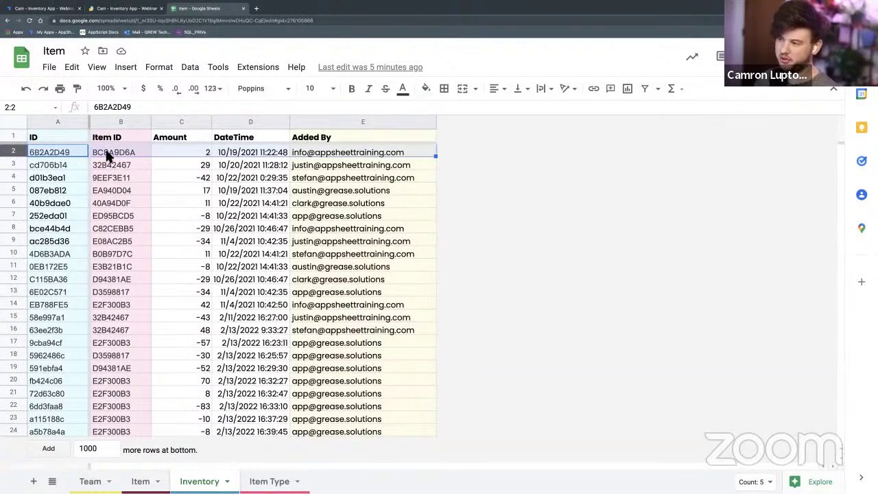
{"action": "left_click", "coordinate": [173, 152]}
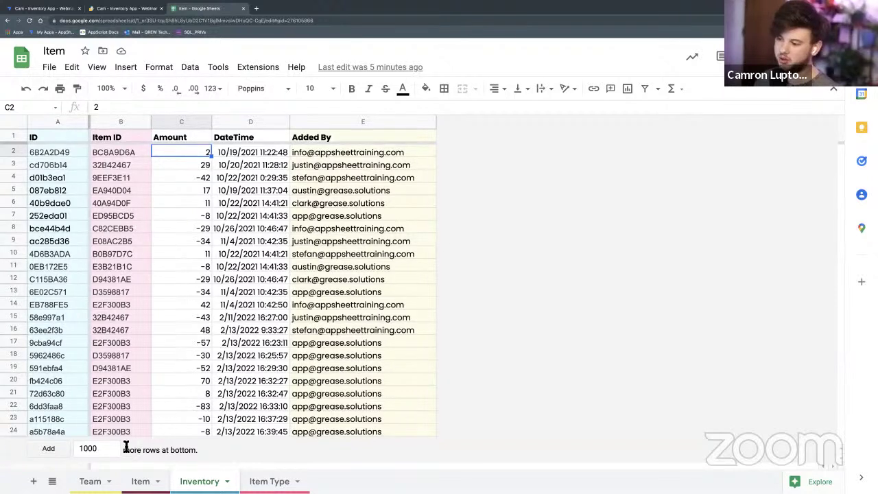
{"action": "left_click_drag", "start_coordinate": [116, 436], "coordinate": [123, 390]}
{"action": "left_click_drag", "start_coordinate": [18, 379], "coordinate": [58, 391]}
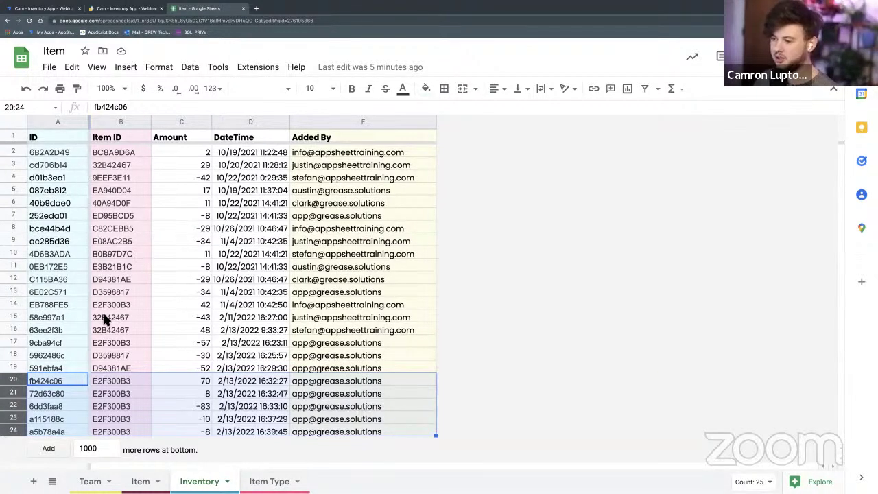
{"action": "left_click", "coordinate": [16, 342], "text": "ctrl"}
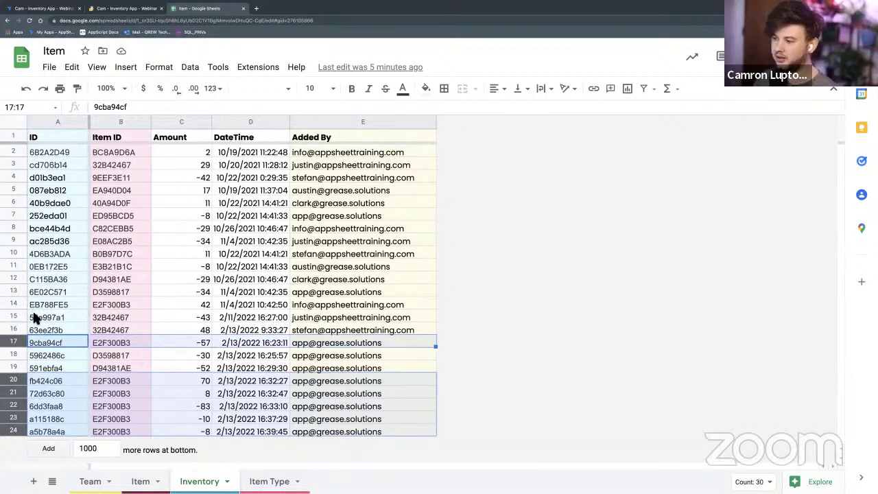
{"action": "left_click", "coordinate": [15, 304], "text": "ctrl"}
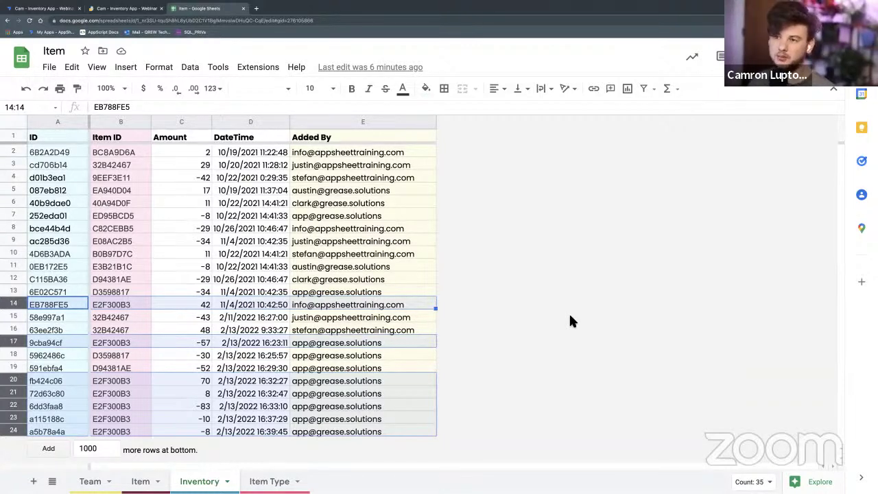
Move from the AppSheet tabs to Google Sheets and open the Item sheet
{"action": "left_click", "coordinate": [124, 8]}
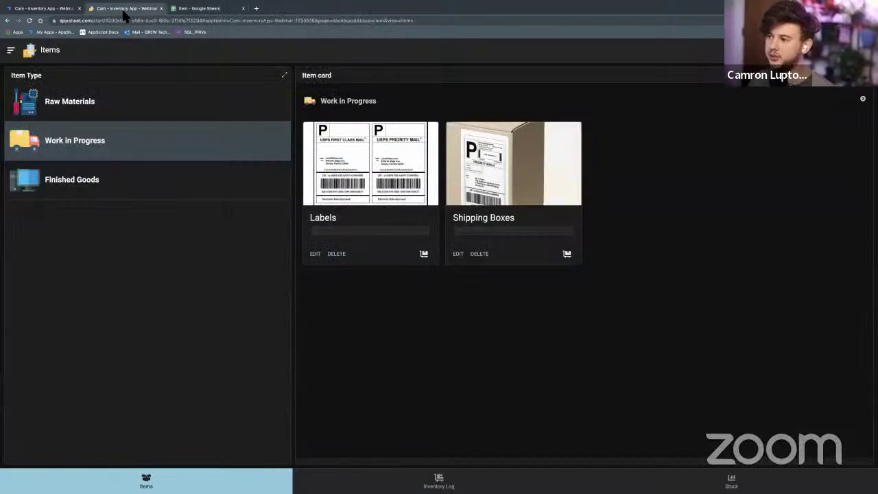
{"action": "left_click", "coordinate": [44, 8]}
{"action": "left_click", "coordinate": [132, 8]}
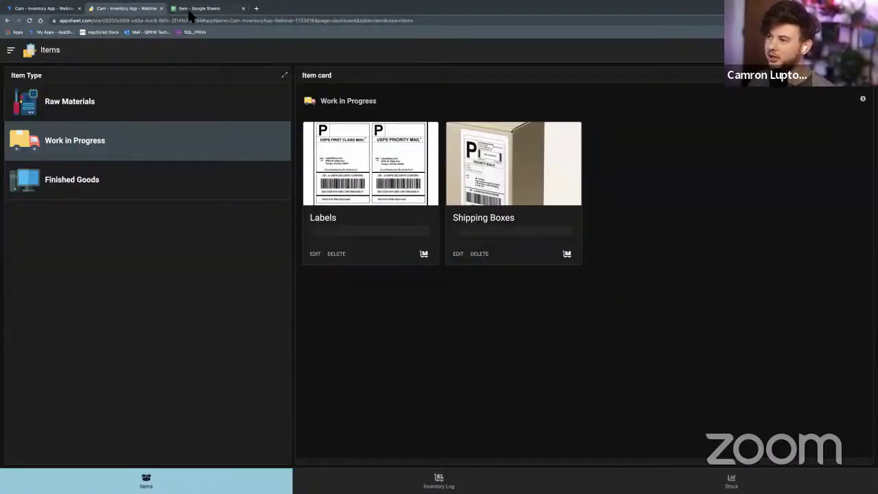
{"action": "left_click", "coordinate": [190, 10]}
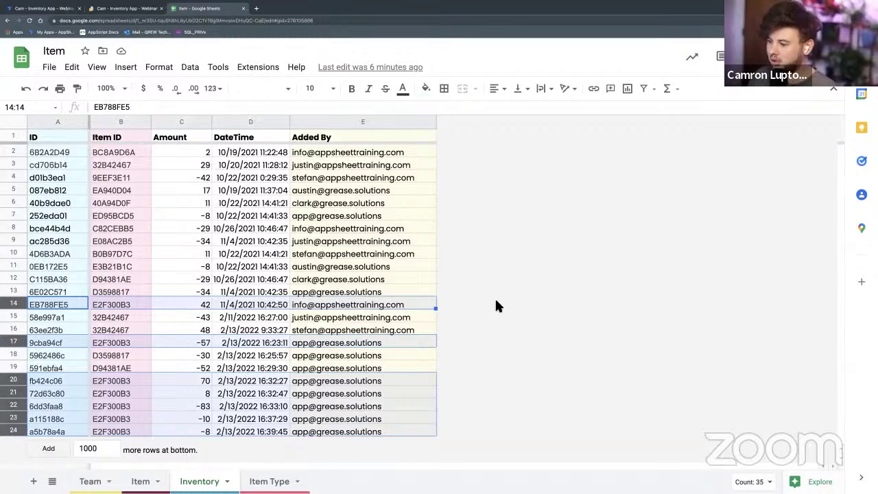
{"action": "left_click", "coordinate": [140, 481]}
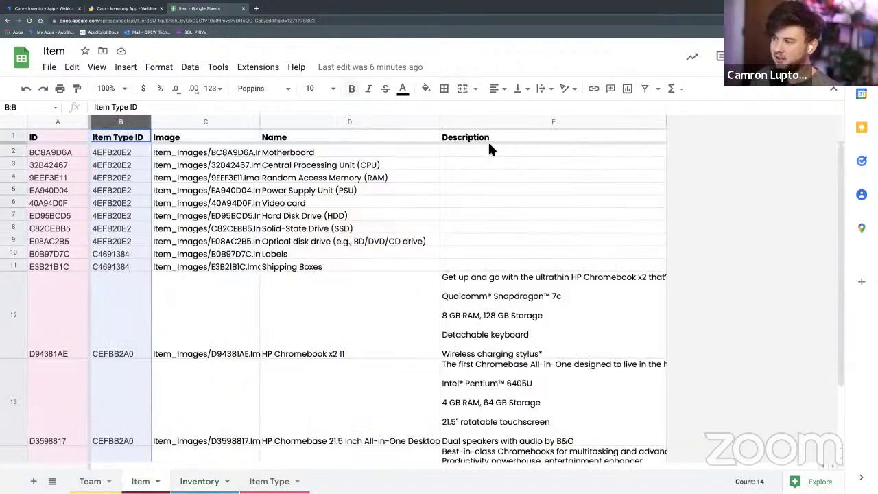
Insert a column left of Description and title it Current Quantity
{"action": "right_click", "coordinate": [598, 140]}
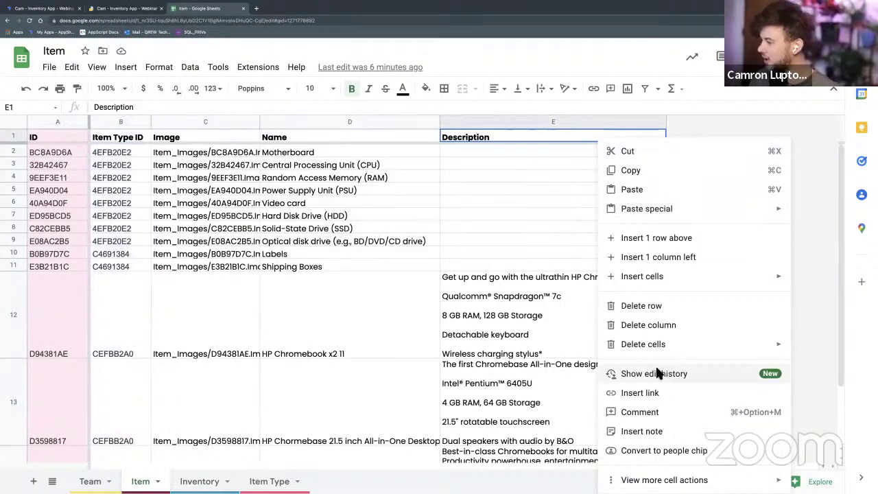
{"action": "left_click", "coordinate": [664, 256]}
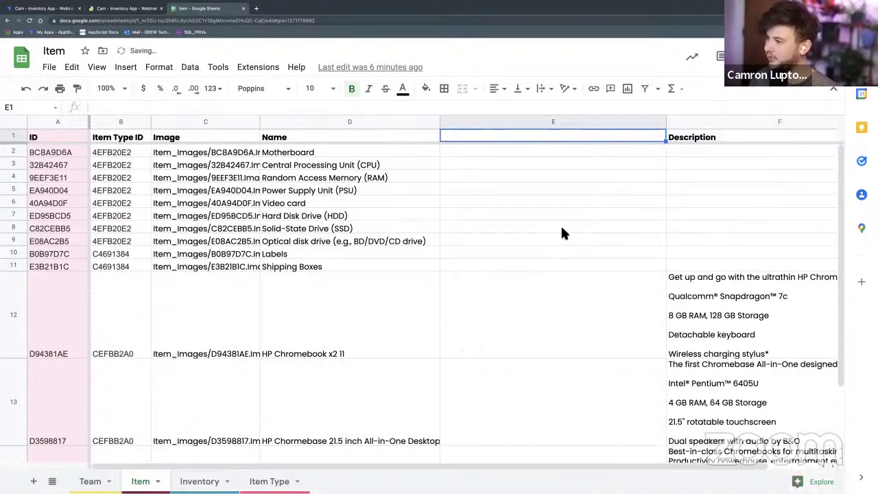
{"action": "double_click", "coordinate": [493, 137]}
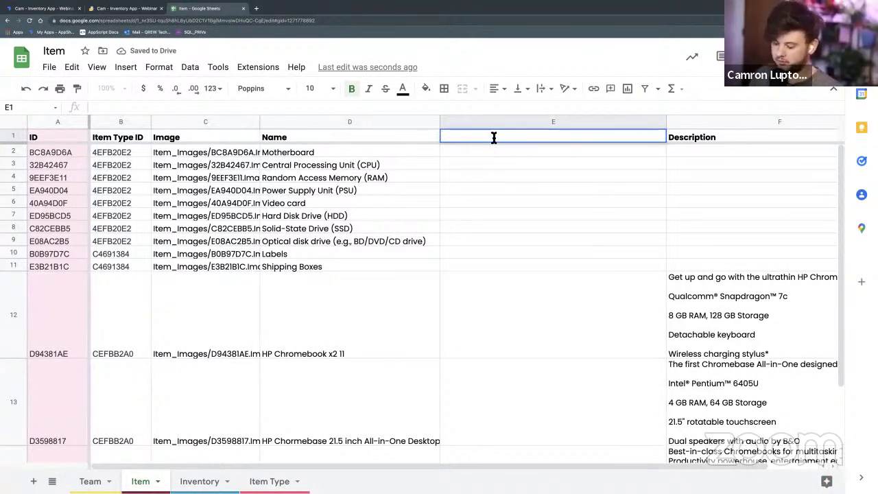
{"action": "type", "text": "Current "}
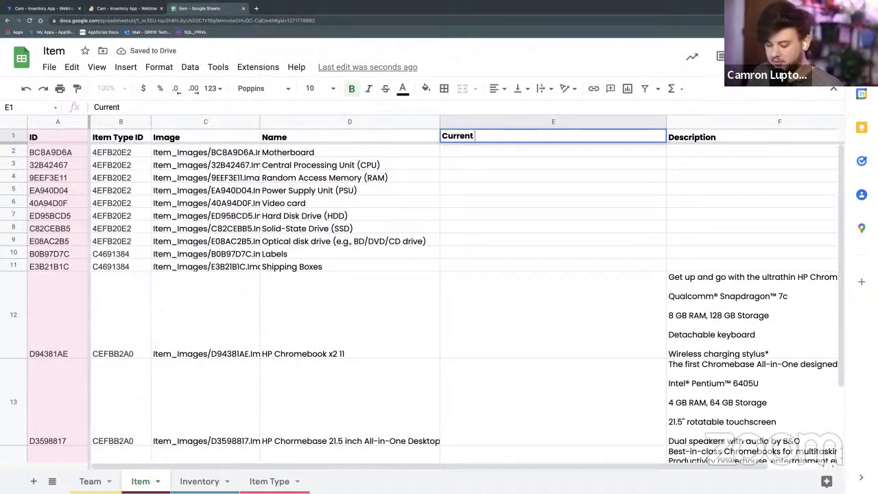
{"action": "type", "text": "Quan"}
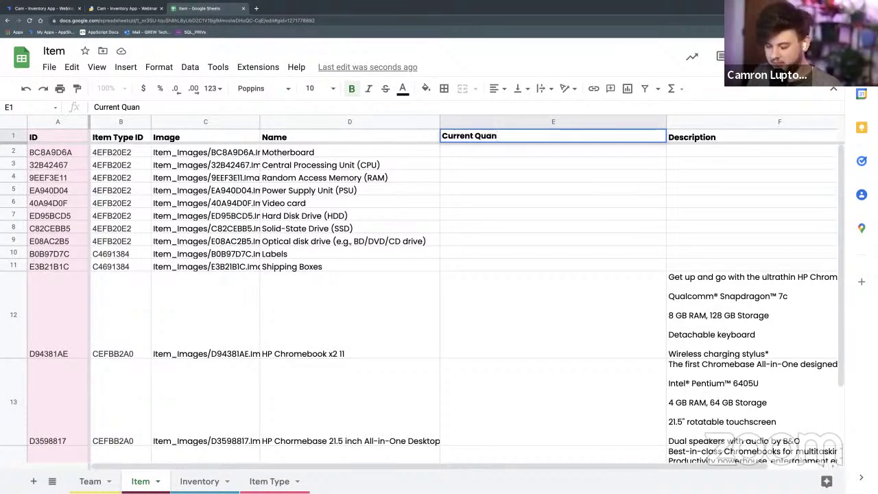
{"action": "type", "text": "tity"}
{"action": "left_click", "coordinate": [502, 153]}
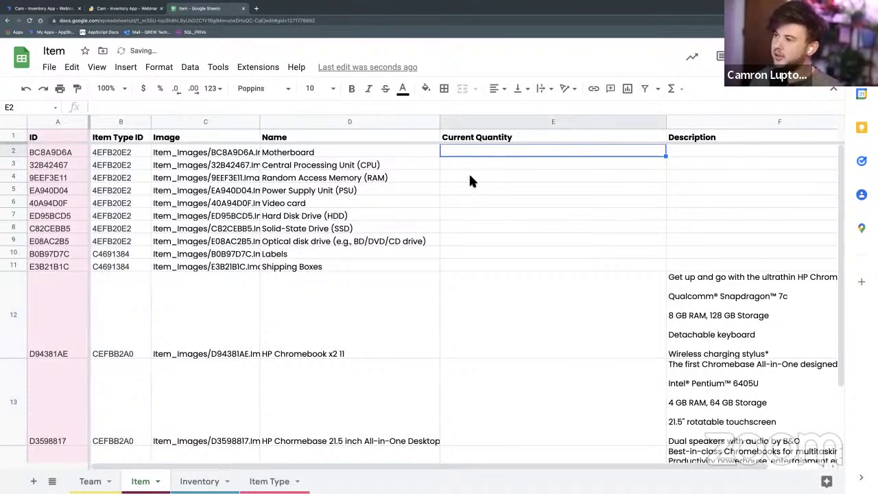
Close the Amount Remaining formula editor and regenerate the Item table's structure
{"action": "left_click", "coordinate": [50, 10]}
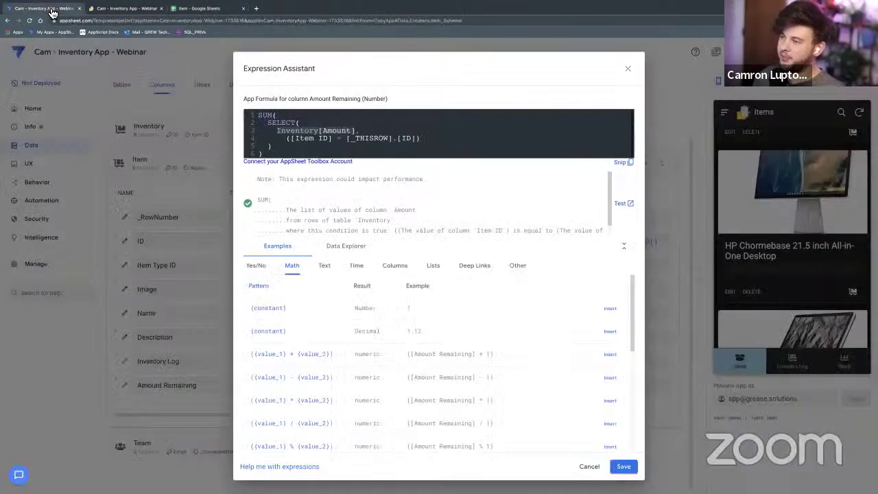
{"action": "left_click", "coordinate": [628, 69]}
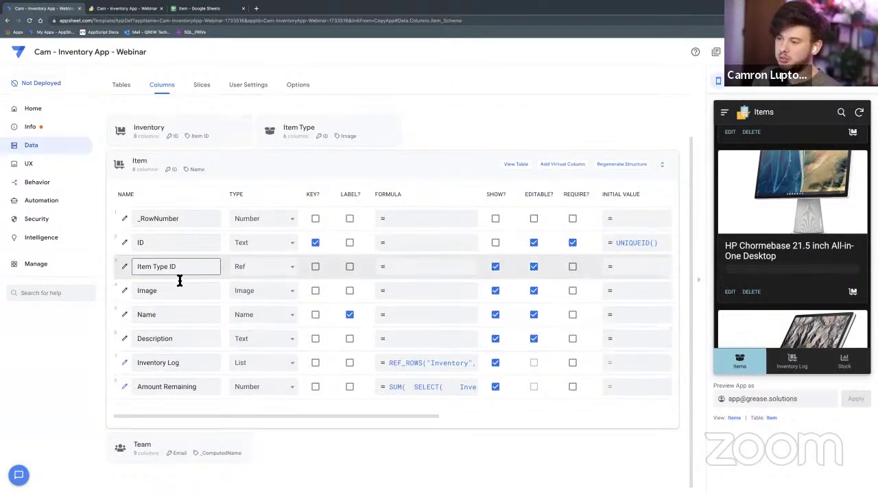
{"action": "left_click", "coordinate": [636, 169]}
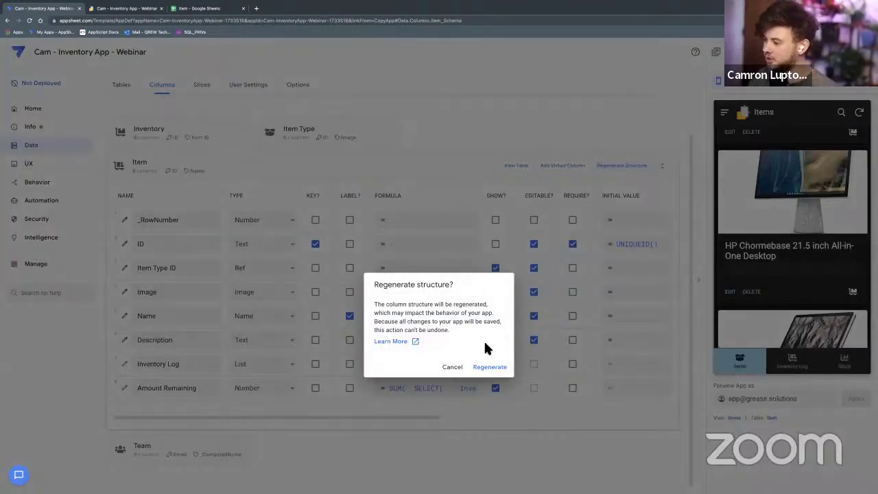
{"action": "left_click", "coordinate": [490, 367]}
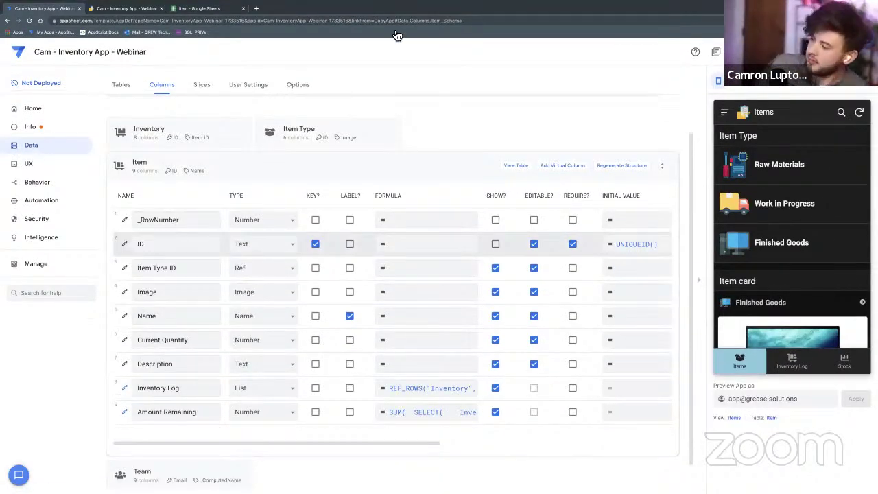
Select the Current Quantity column name in the Item table's column list
{"action": "left_click", "coordinate": [472, 295]}
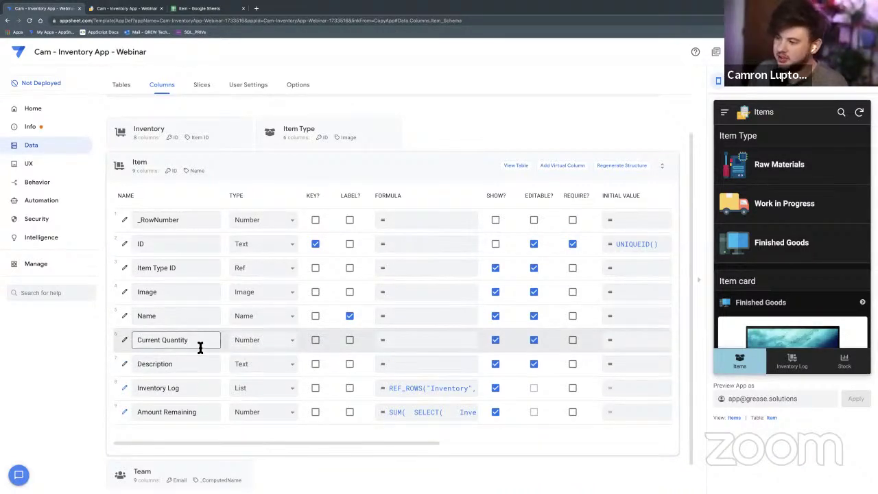
{"action": "triple_click", "coordinate": [140, 345]}
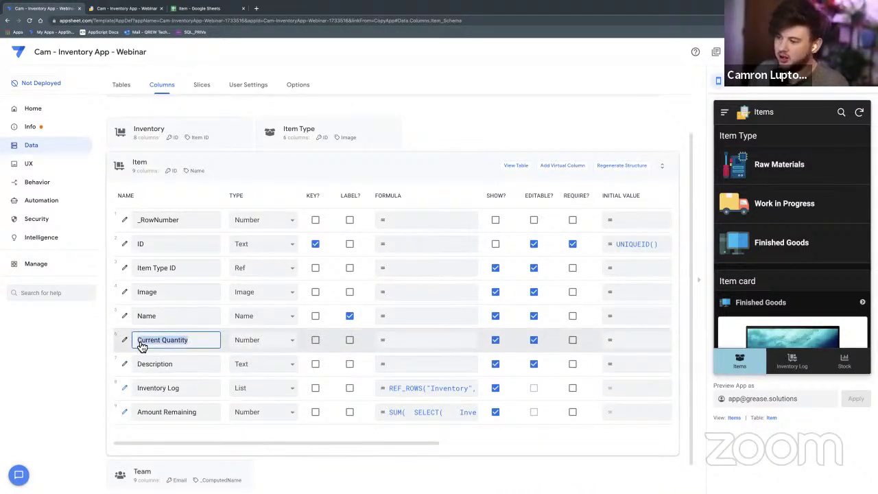
{"action": "left_click", "coordinate": [44, 349]}
{"action": "left_click", "coordinate": [170, 335]}
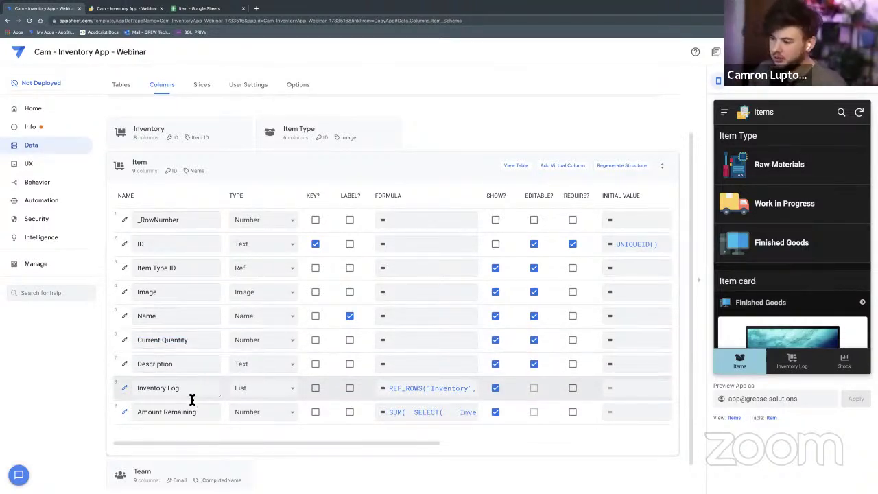
Set Amount Remaining to SUM(SELECT(Inventory[Amount], [Item ID] = [_THISROW].[ID]))
{"action": "left_click", "coordinate": [394, 413]}
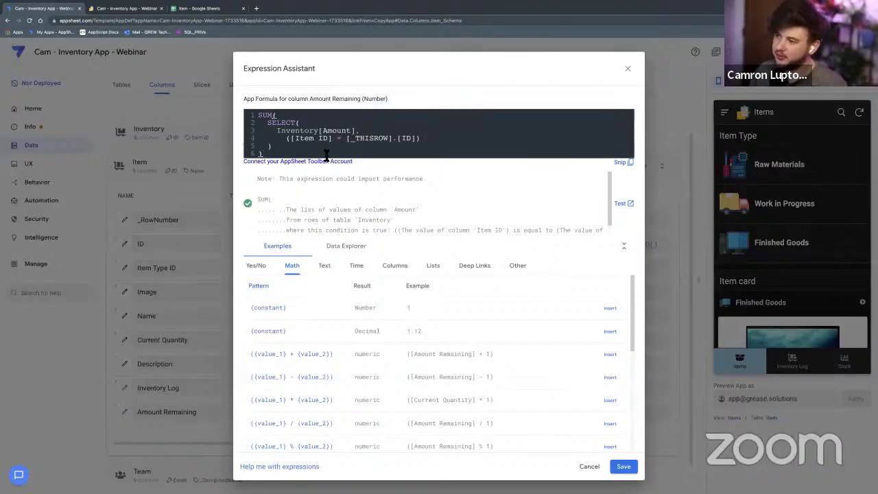
{"action": "left_click_drag", "start_coordinate": [322, 152], "coordinate": [235, 112]}
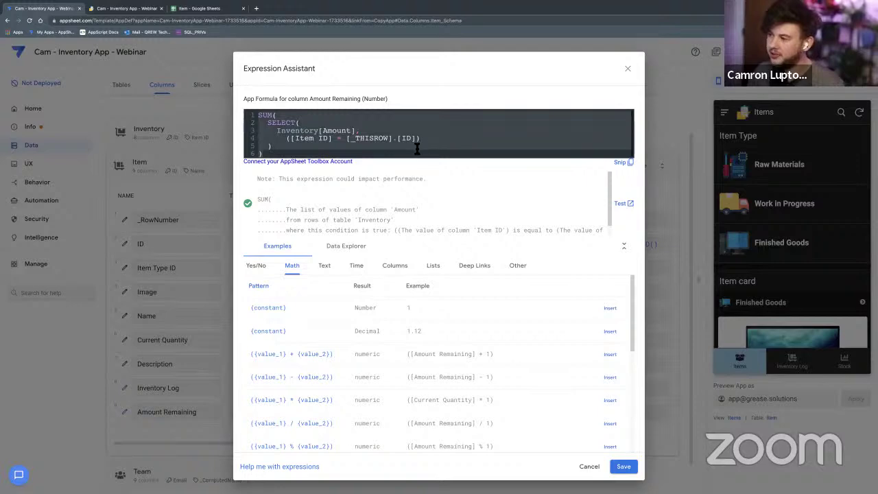
{"action": "left_click", "coordinate": [629, 70]}
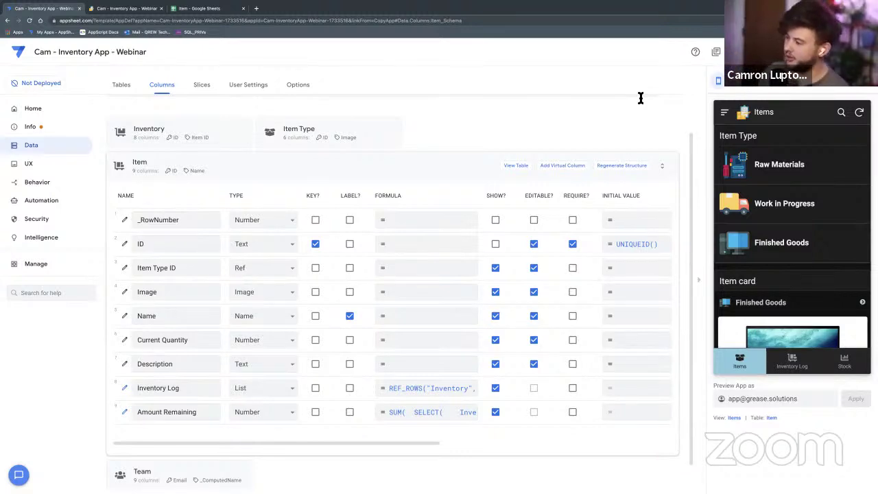
{"action": "left_click", "coordinate": [451, 415]}
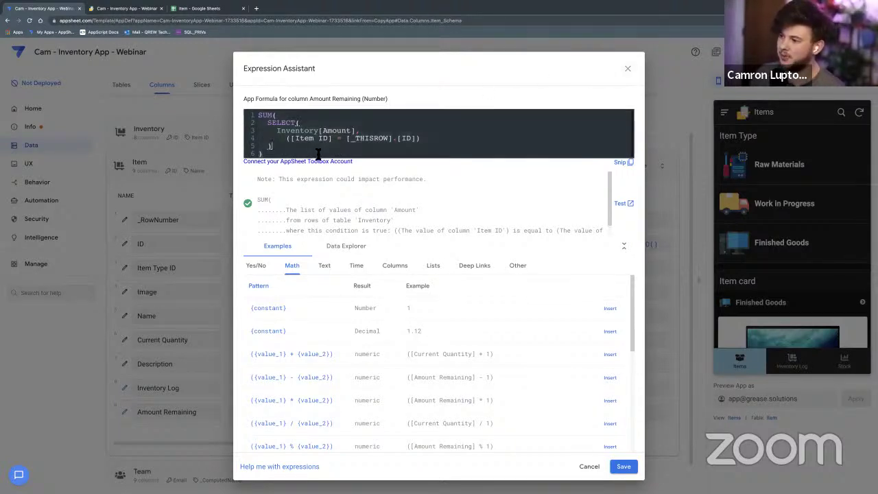
{"action": "left_click", "coordinate": [261, 113]}
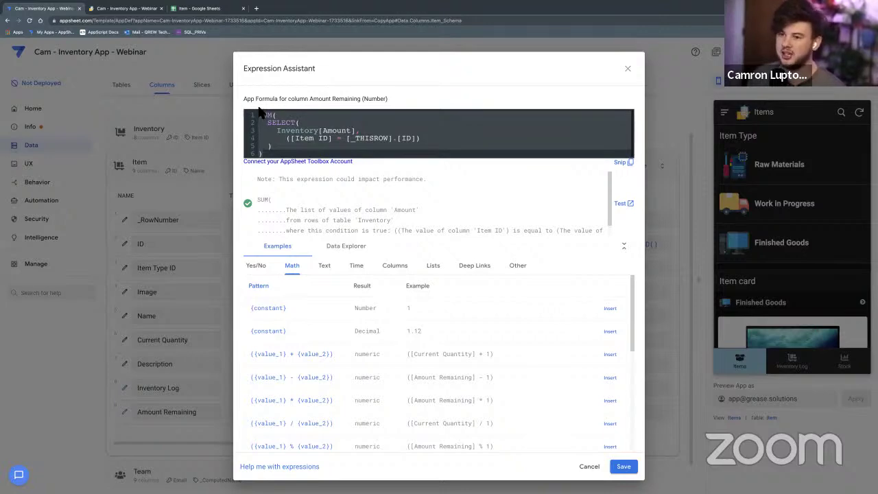
{"action": "left_click", "coordinate": [629, 69]}
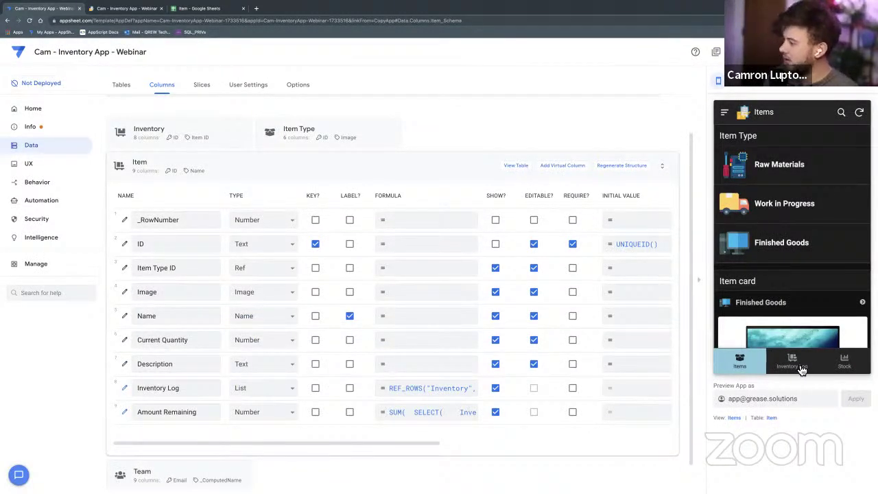
Open the Chromebook's Inventory Form in the preview and slide Amount to 30
{"action": "scroll", "coordinate": [796, 309], "scroll_direction": "down", "scroll_amount": 2}
{"action": "scroll", "coordinate": [798, 308], "scroll_direction": "down", "scroll_amount": 2}
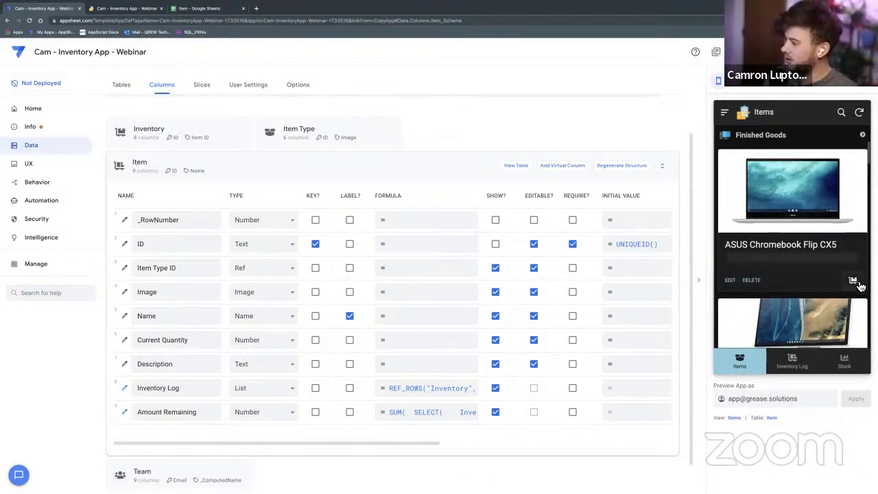
{"action": "left_click", "coordinate": [853, 281]}
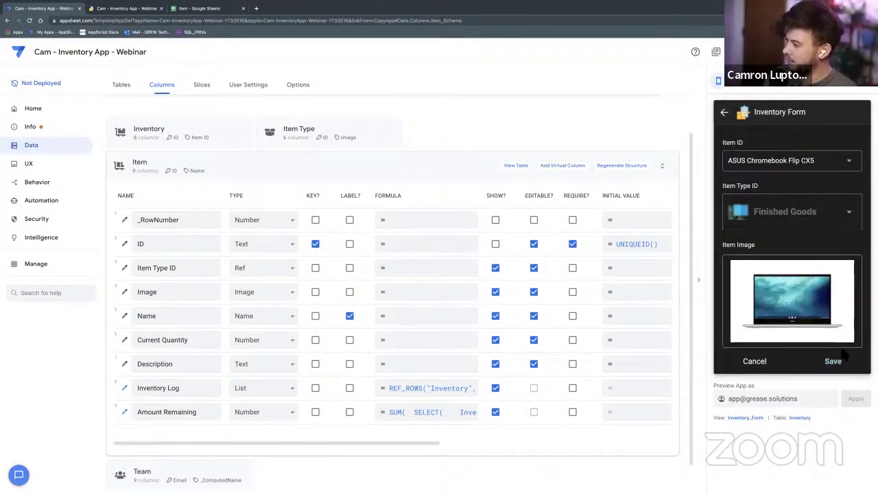
{"action": "scroll", "coordinate": [799, 295], "scroll_direction": "down", "scroll_amount": 2}
{"action": "scroll", "coordinate": [799, 315], "scroll_direction": "down", "scroll_amount": 2}
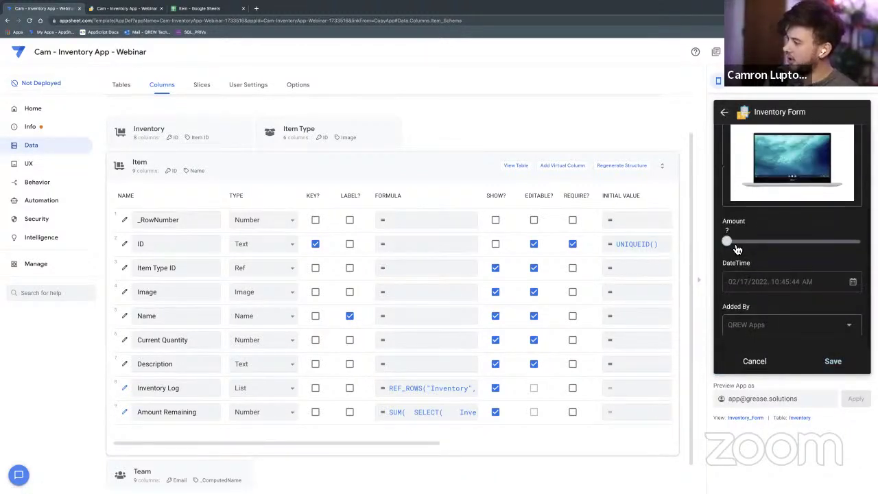
{"action": "left_click_drag", "start_coordinate": [728, 241], "coordinate": [812, 237]}
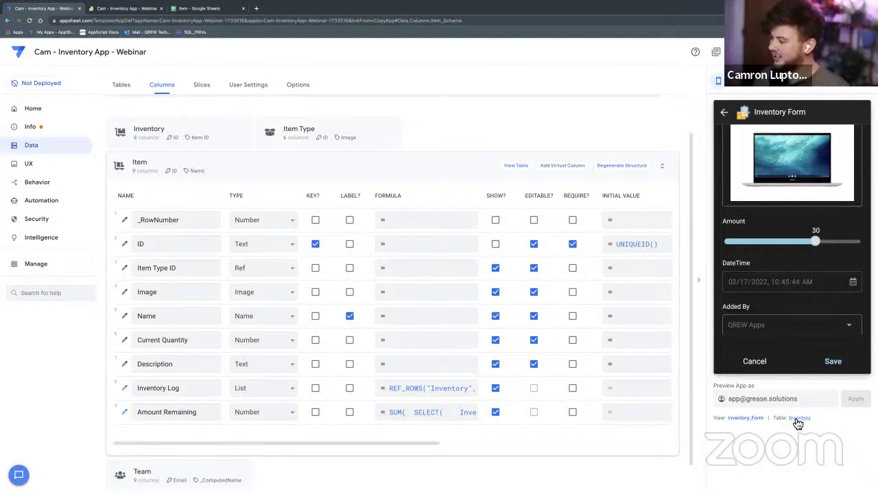
Create a new action in Behavior > Actions named CQ Updater
{"action": "left_click", "coordinate": [39, 184]}
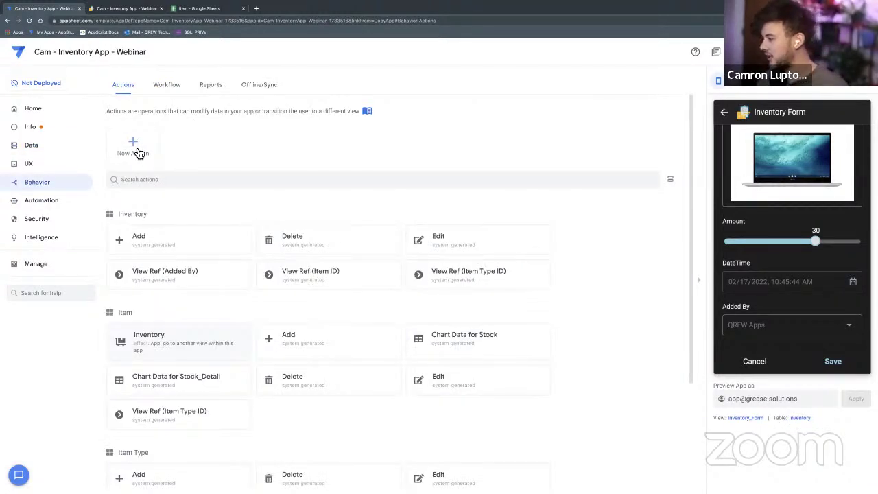
{"action": "left_click", "coordinate": [137, 152]}
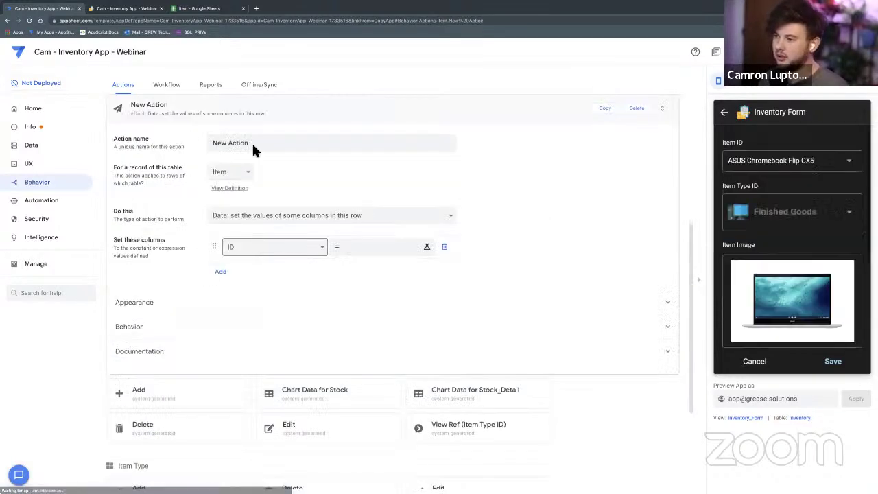
{"action": "left_click", "coordinate": [259, 143]}
{"action": "key", "text": "ctrl+a"}
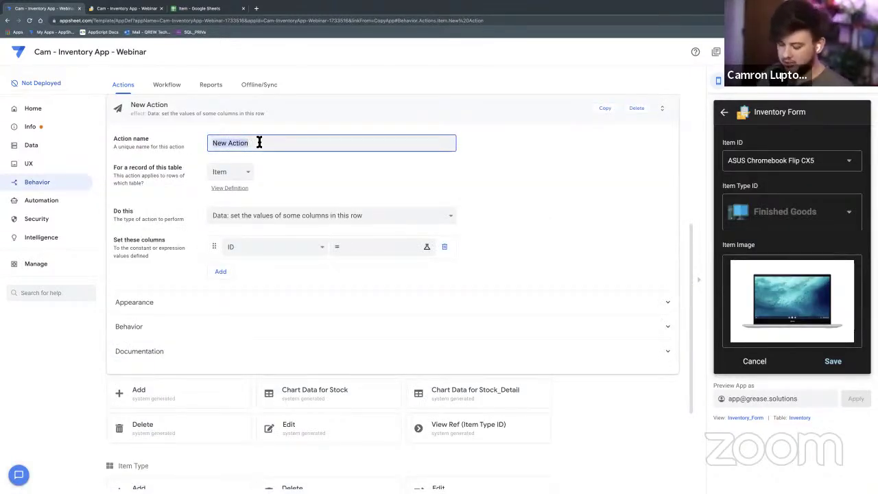
{"action": "type", "text": "CO"}
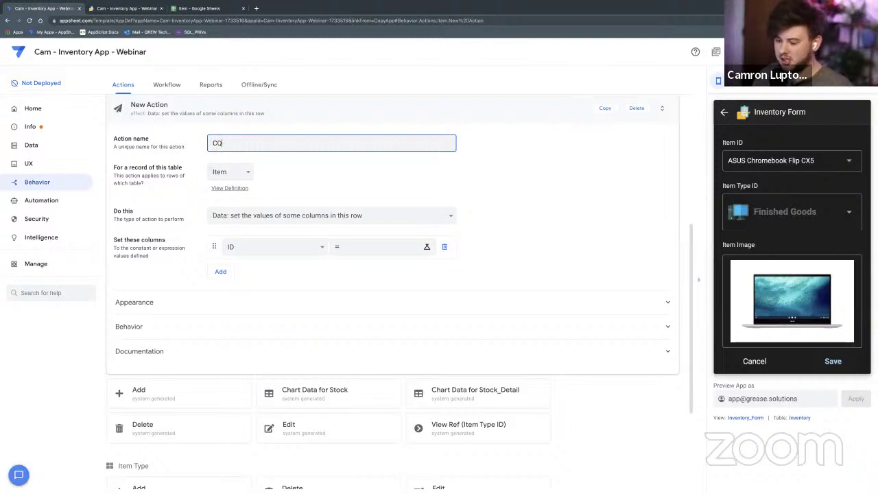
{"action": "type", "text": " Up"}
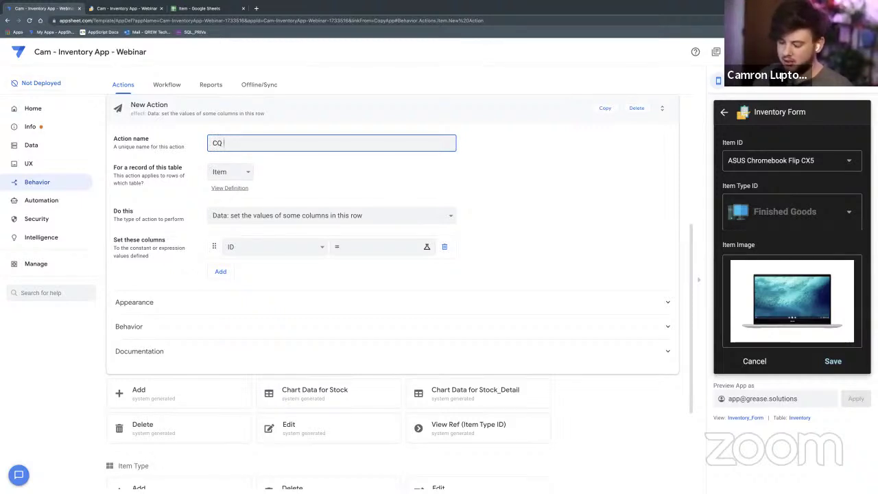
{"action": "type", "text": "dater"}
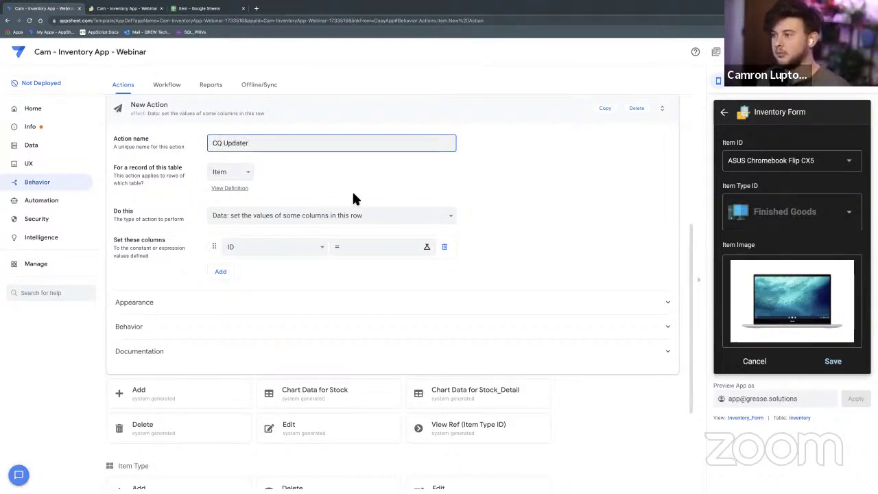
{"action": "left_click", "coordinate": [365, 181]}
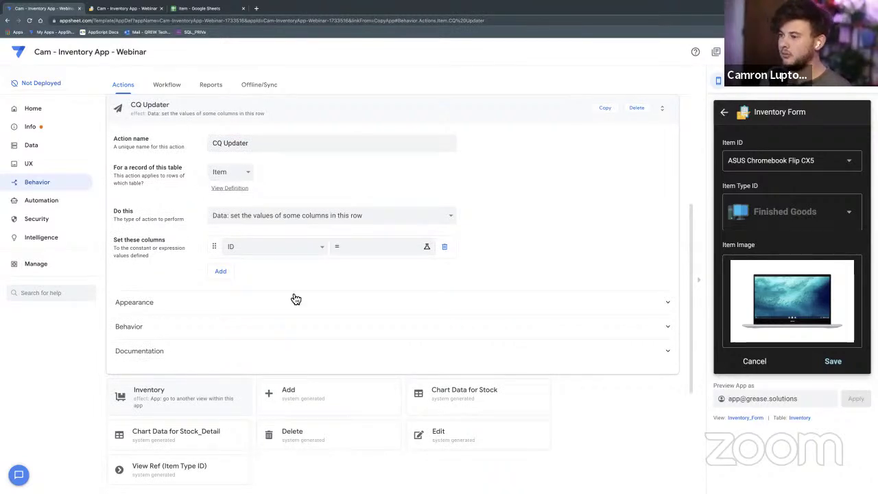
Make CQ Updater apply to records of the Inventory table
{"action": "left_click", "coordinate": [279, 247]}
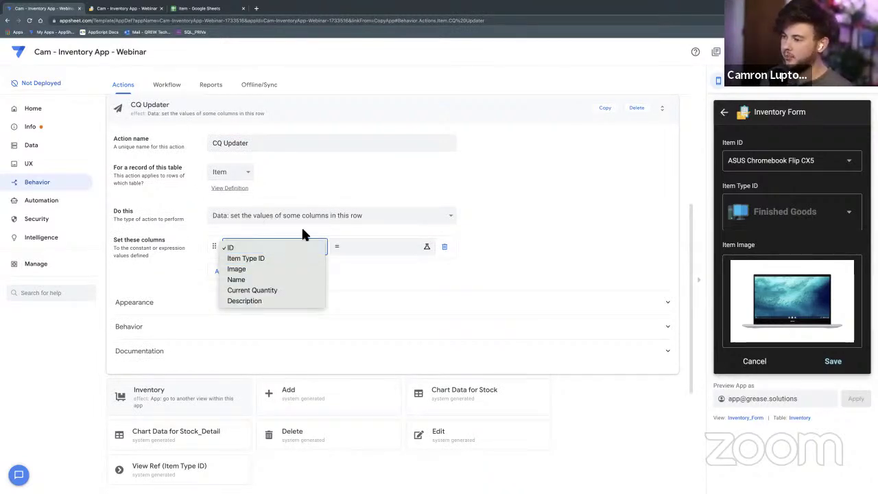
{"action": "left_click", "coordinate": [254, 179]}
{"action": "left_click", "coordinate": [237, 172]}
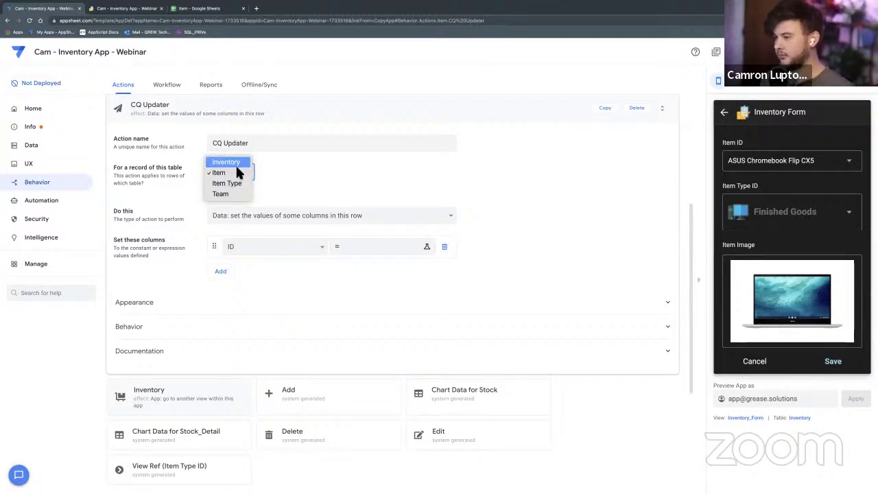
{"action": "left_click", "coordinate": [236, 161]}
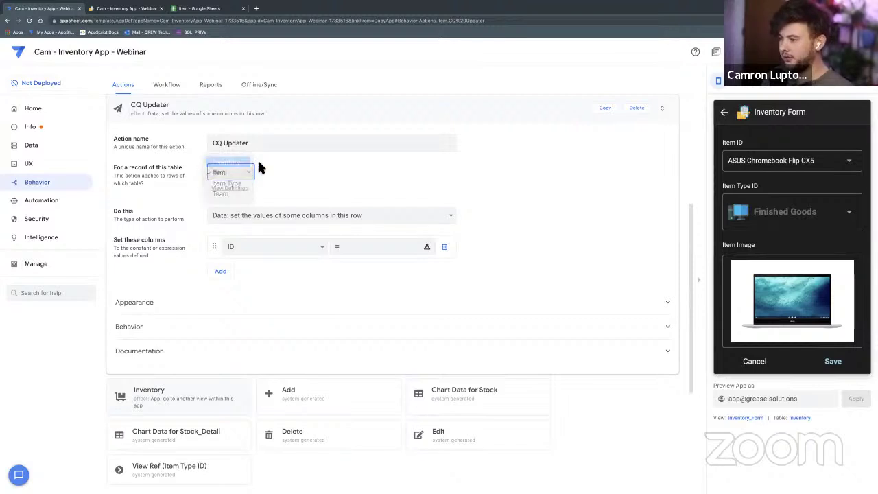
{"action": "left_click", "coordinate": [349, 218]}
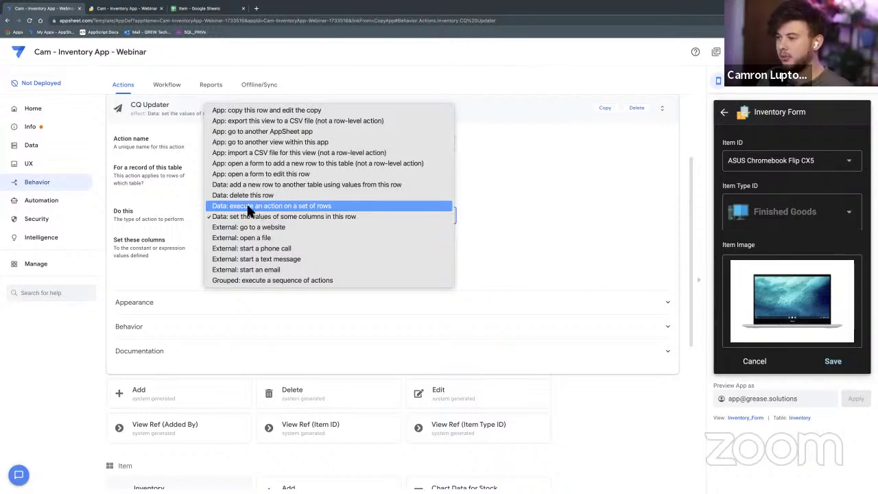
Set CQ Updater to execute an action on a set of Item rows, then open Referenced Rows' Expression Assistant
{"action": "left_click", "coordinate": [317, 207]}
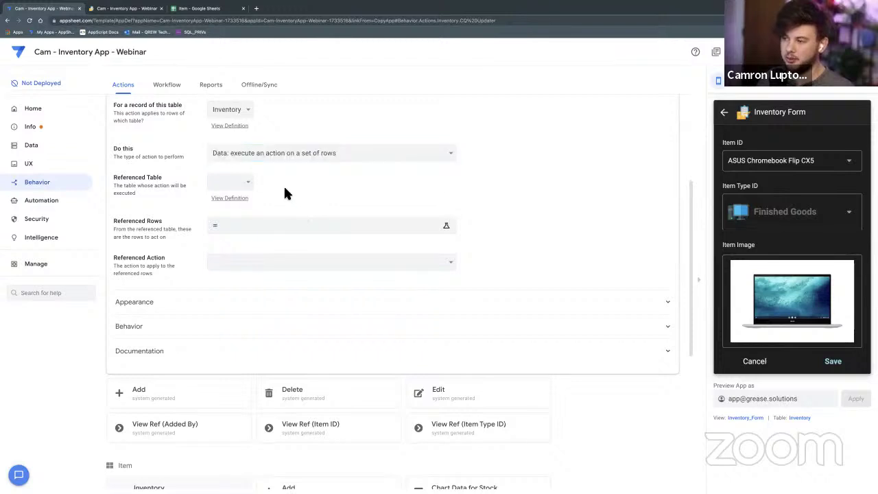
{"action": "left_click", "coordinate": [245, 180]}
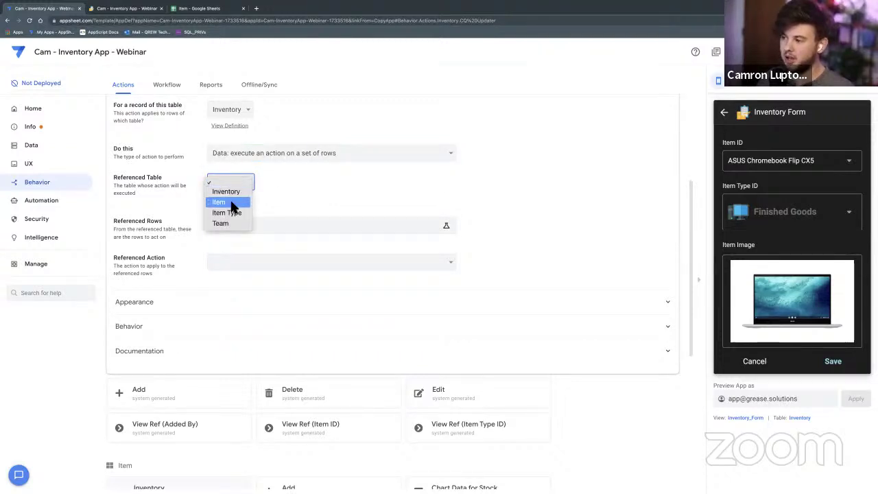
{"action": "left_click", "coordinate": [228, 201]}
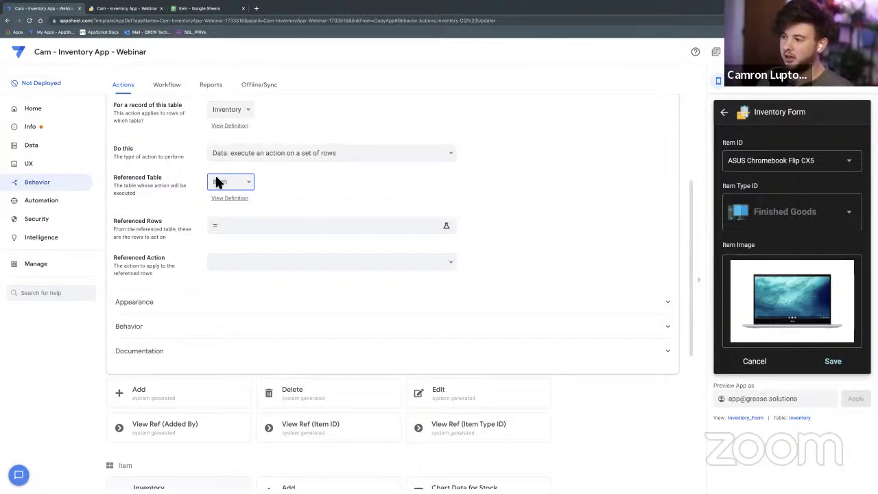
{"action": "left_click", "coordinate": [255, 222]}
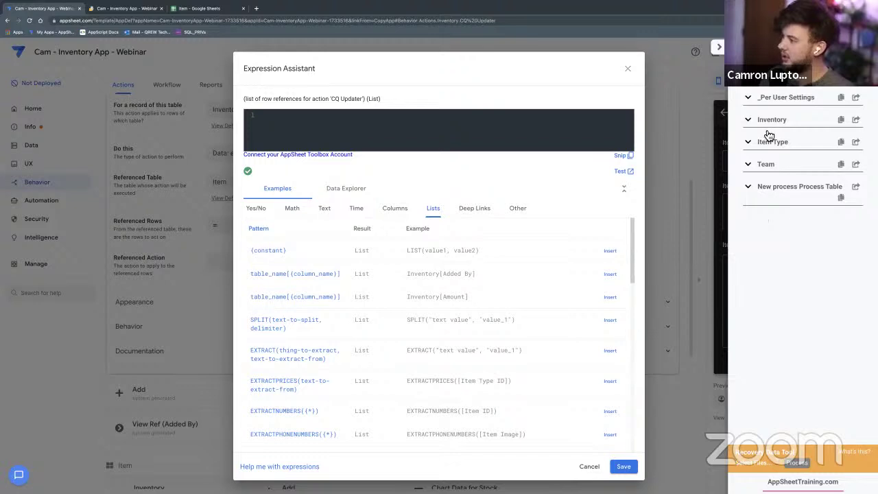
Insert the Inventory table's Item ID column into CQ Updater's Referenced Rows expression
{"action": "left_click", "coordinate": [749, 122]}
{"action": "left_click", "coordinate": [762, 159]}
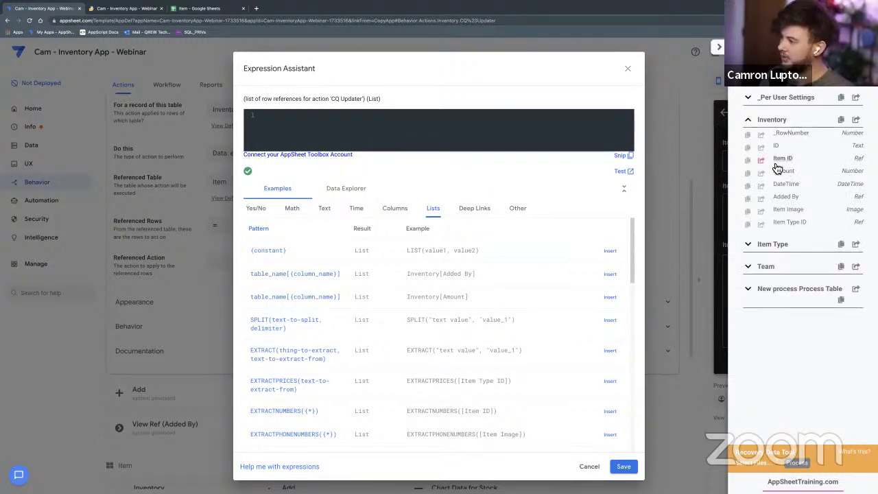
{"action": "left_click", "coordinate": [748, 160]}
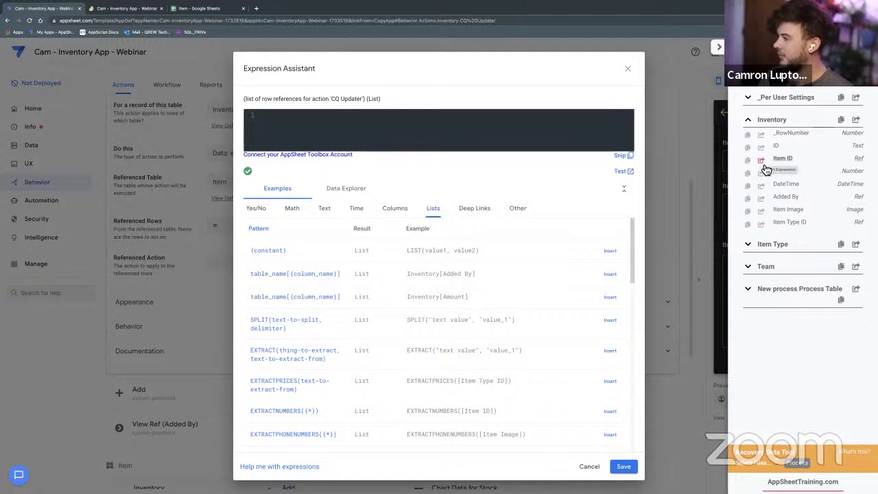
{"action": "left_click", "coordinate": [761, 163]}
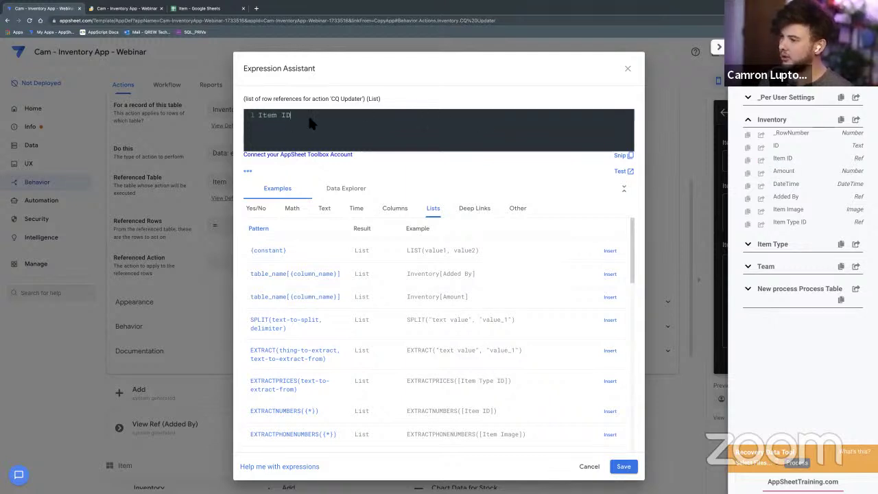
{"action": "key", "text": "ctrl+a"}
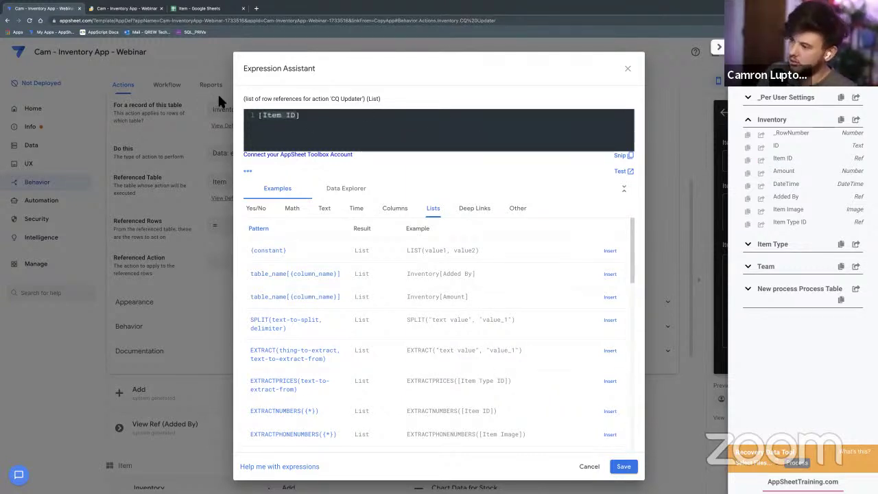
{"action": "type", "text": "["}
Wrap the expression as LIST([Item ID]) and save it as the Referenced Rows
{"action": "left_click", "coordinate": [306, 117]}
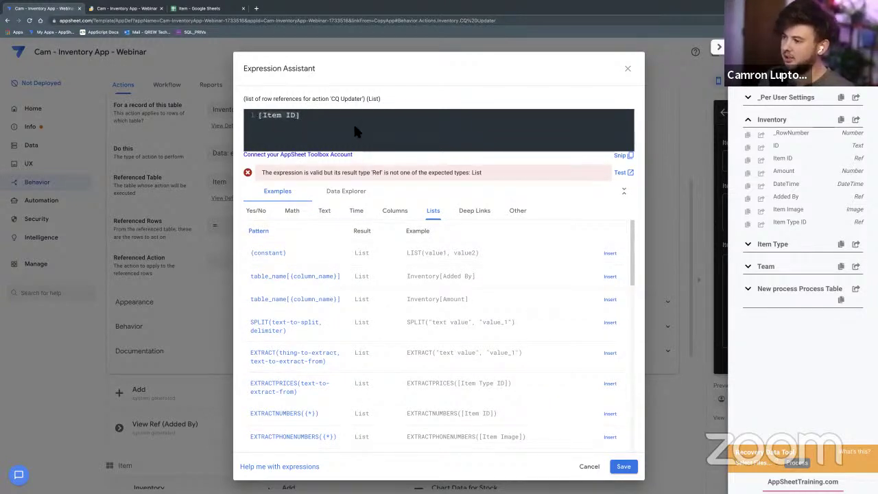
{"action": "left_click_drag", "start_coordinate": [366, 101], "coordinate": [393, 103]}
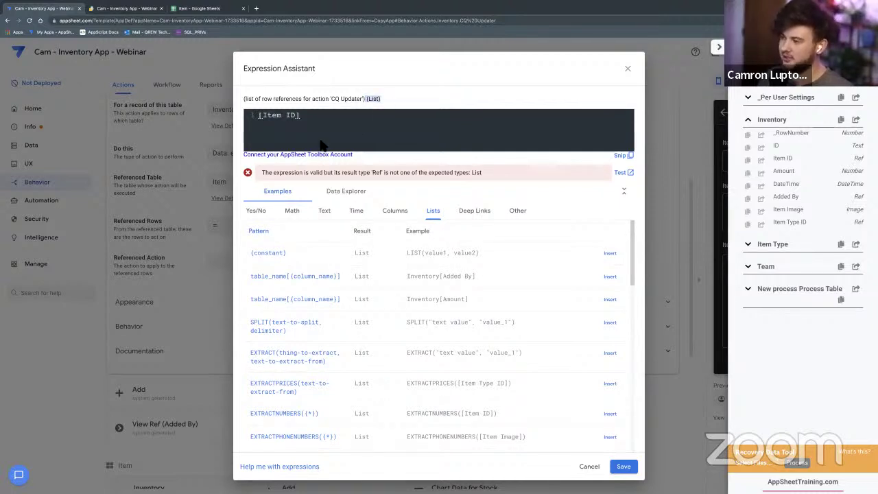
{"action": "left_click", "coordinate": [318, 120]}
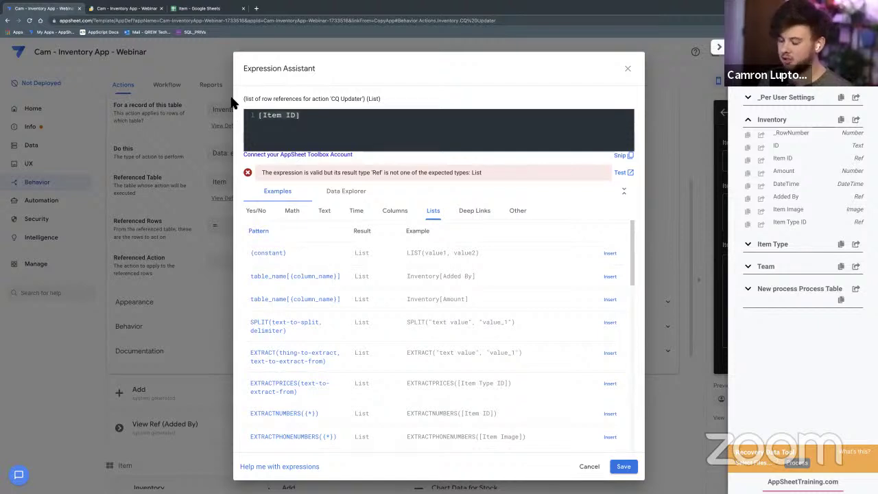
{"action": "type", "text": "("}
{"action": "left_click", "coordinate": [258, 115]}
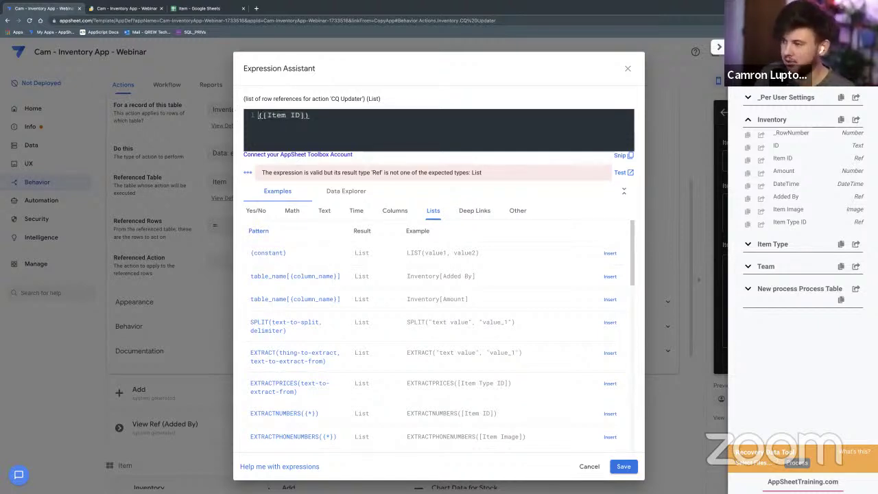
{"action": "type", "text": "LIST"}
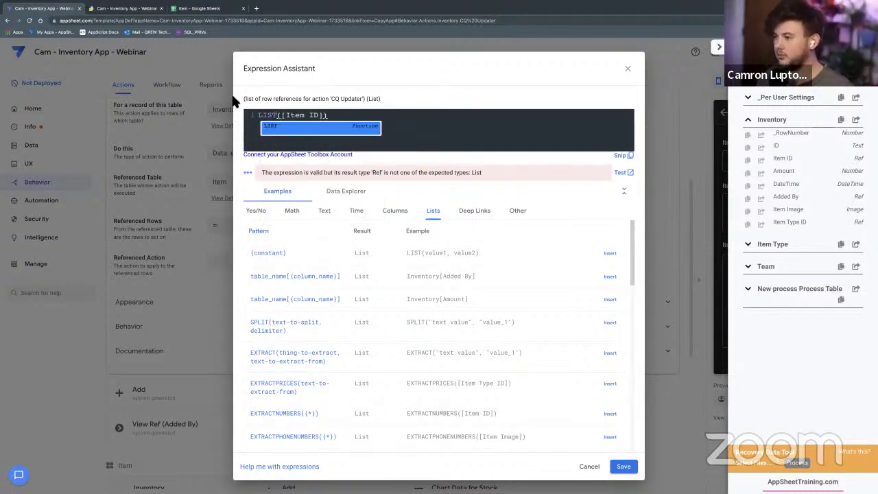
{"action": "key", "text": "Escape"}
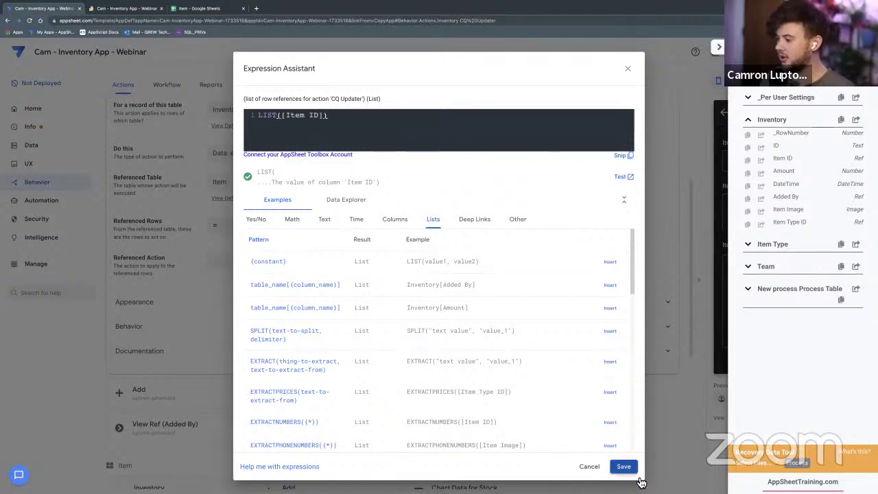
{"action": "left_click", "coordinate": [623, 467]}
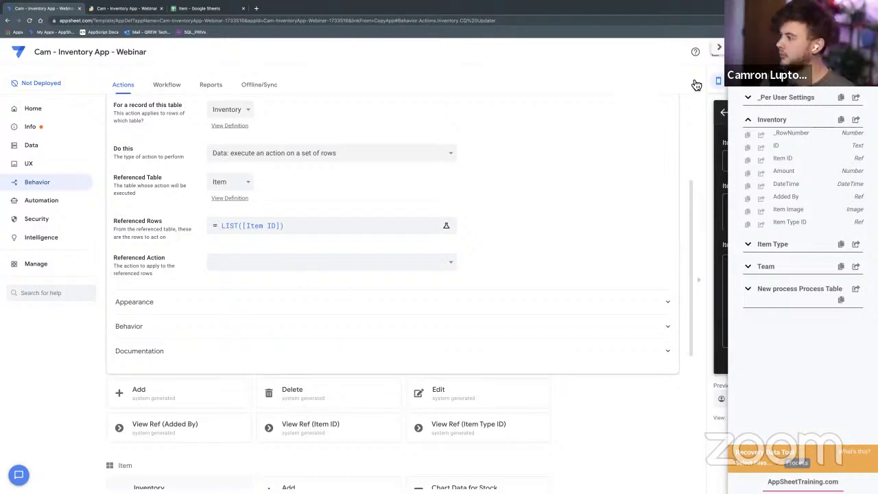
Look at the Referenced Action list and leave it unset for now
{"action": "left_click", "coordinate": [720, 48]}
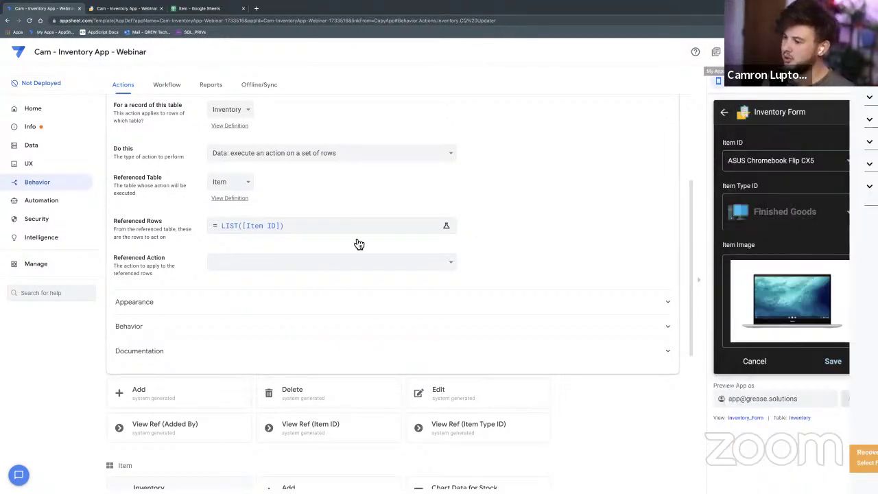
{"action": "left_click", "coordinate": [316, 264]}
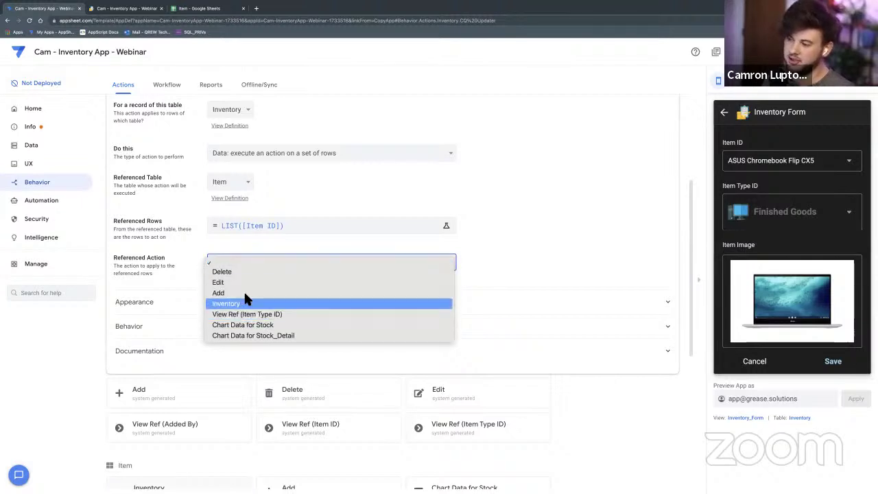
{"action": "left_click", "coordinate": [183, 272]}
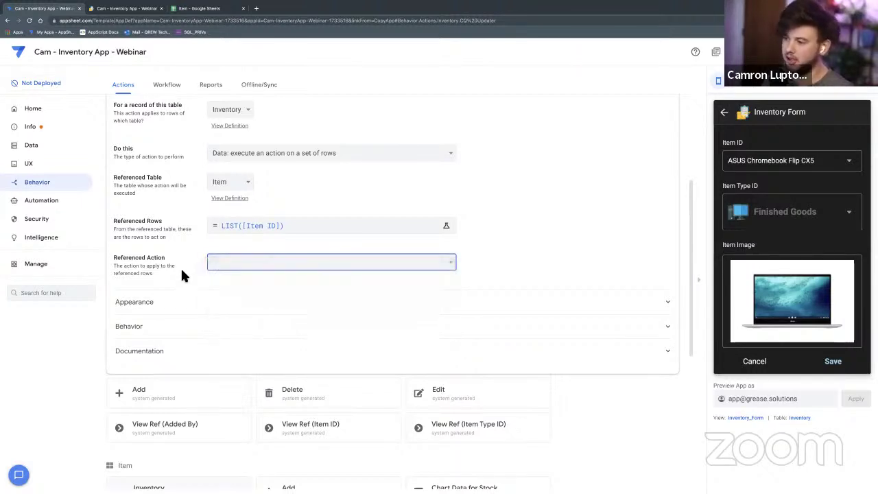
{"action": "scroll", "coordinate": [173, 255], "scroll_direction": "up", "scroll_amount": 3}
Create a new Item action named 'Step 2 of CQ'
{"action": "left_click", "coordinate": [175, 243]}
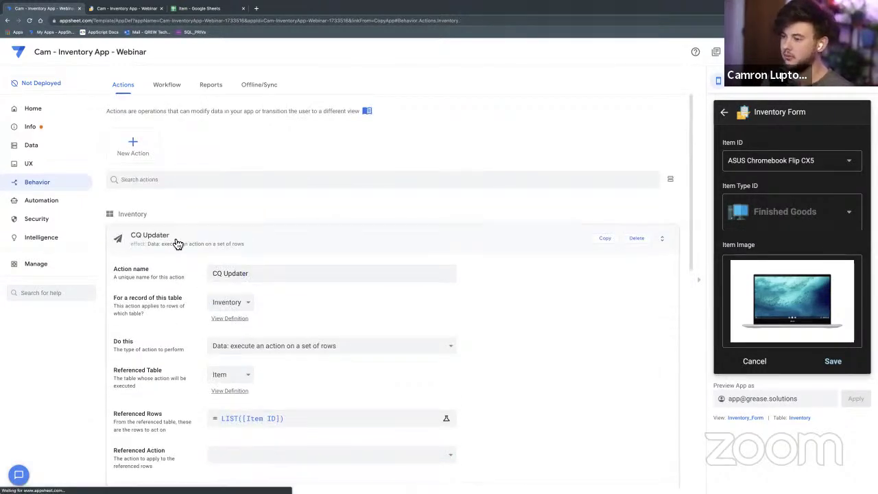
{"action": "left_click", "coordinate": [134, 146]}
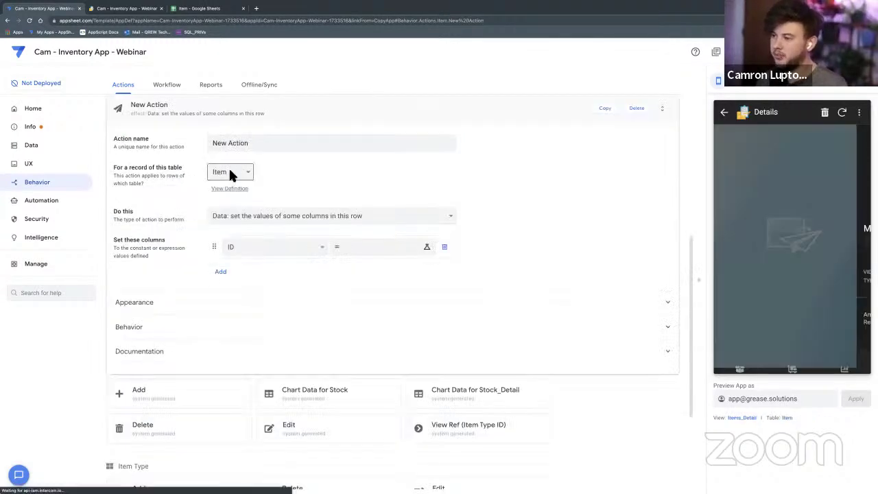
{"action": "left_click_drag", "start_coordinate": [258, 146], "coordinate": [149, 135]}
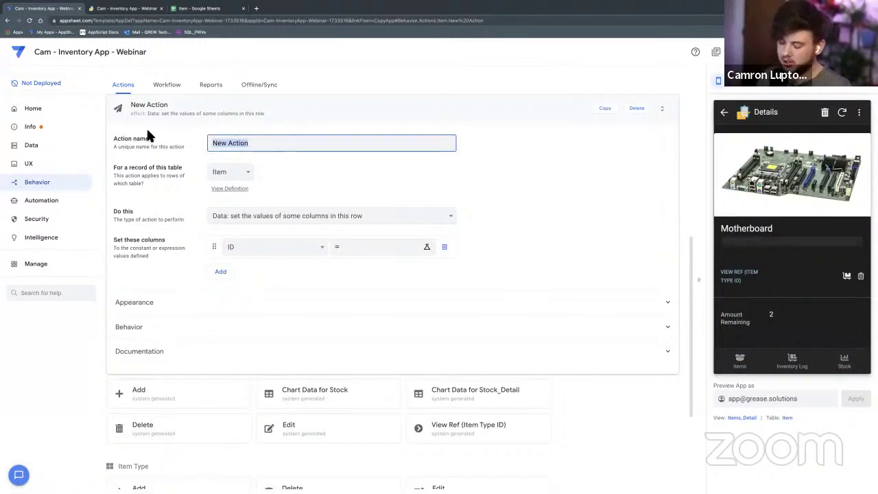
{"action": "type", "text": "Step"}
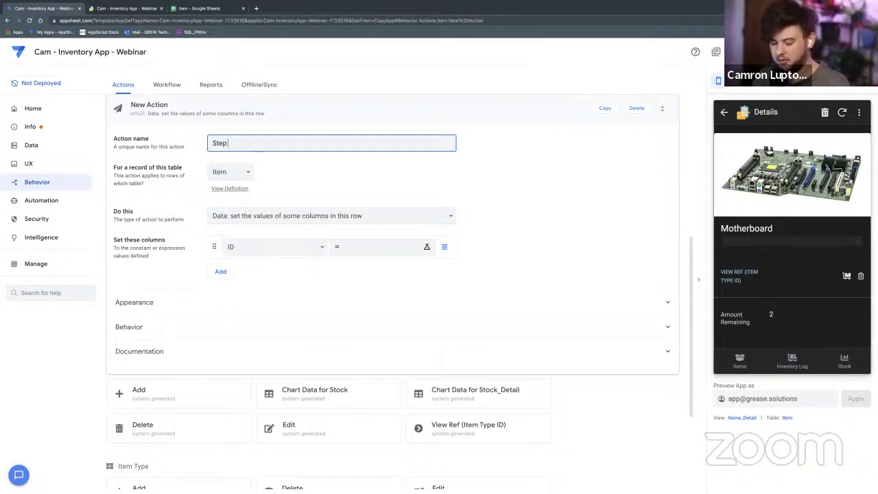
{"action": "type", "text": " 2 of QC"}
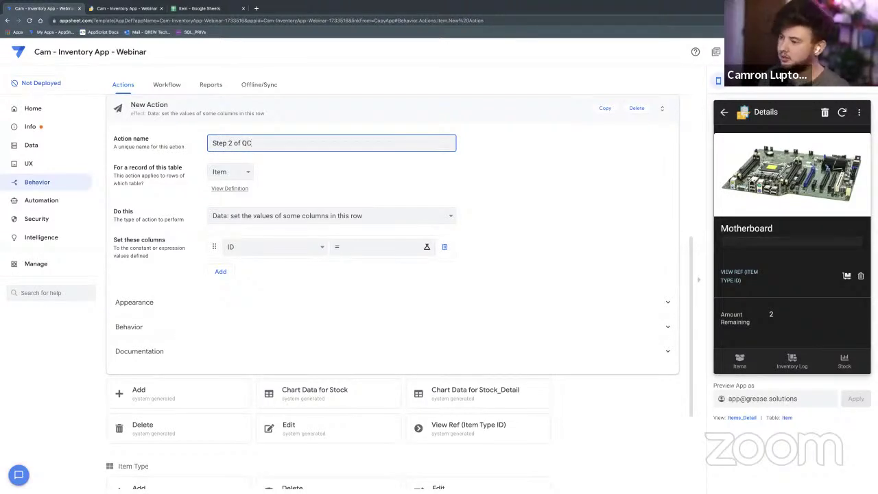
{"action": "key", "text": "BackSpace"}
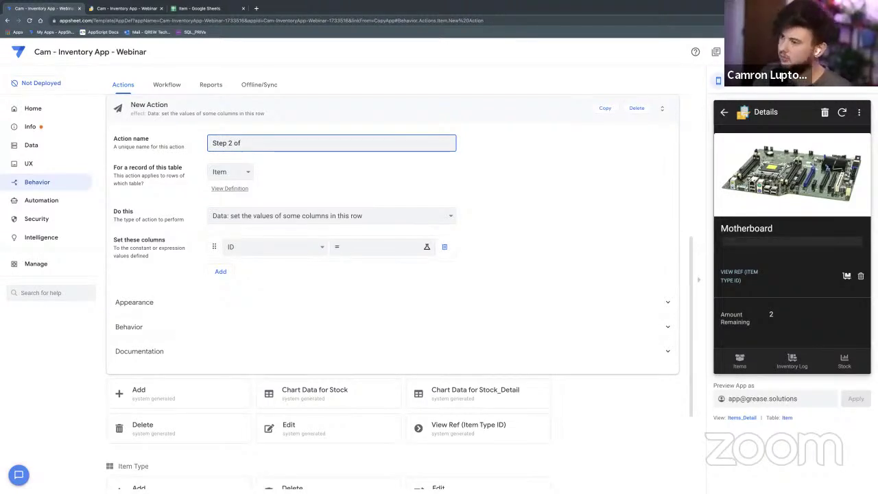
{"action": "type", "text": "CQ"}
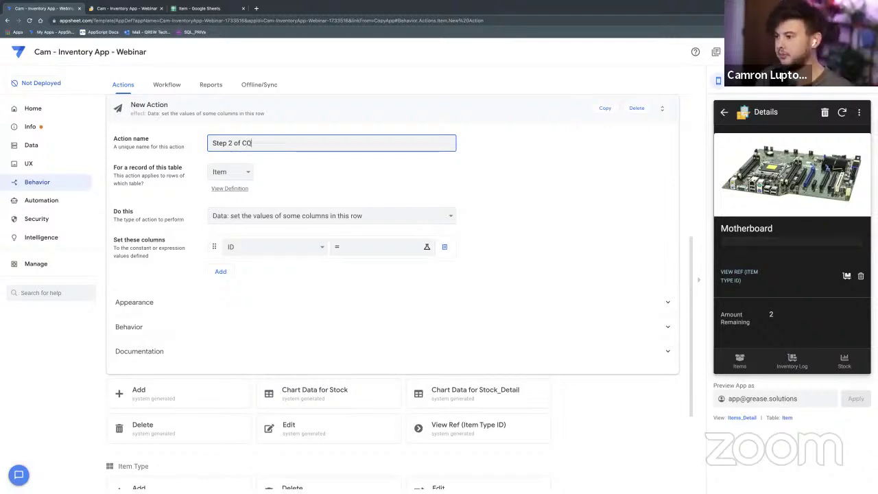
{"action": "left_click", "coordinate": [304, 167]}
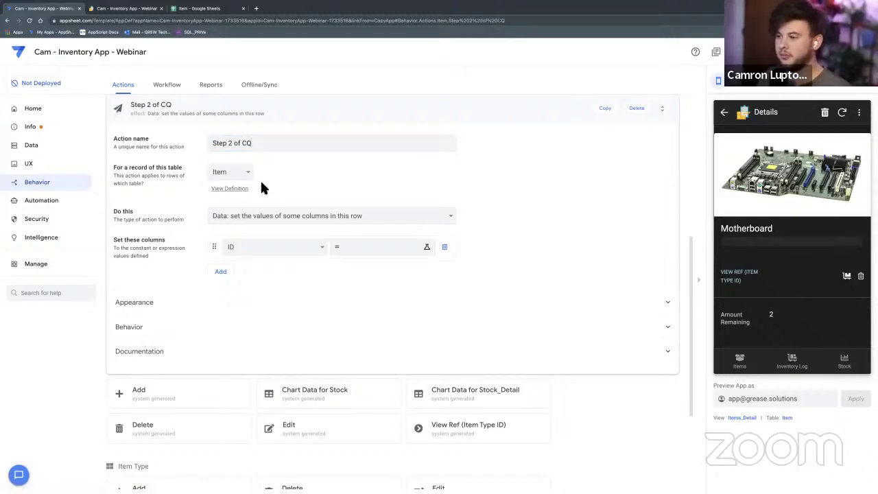
Keep 'set the values of some columns' and choose Current Quantity as the column to set
{"action": "left_click", "coordinate": [315, 216]}
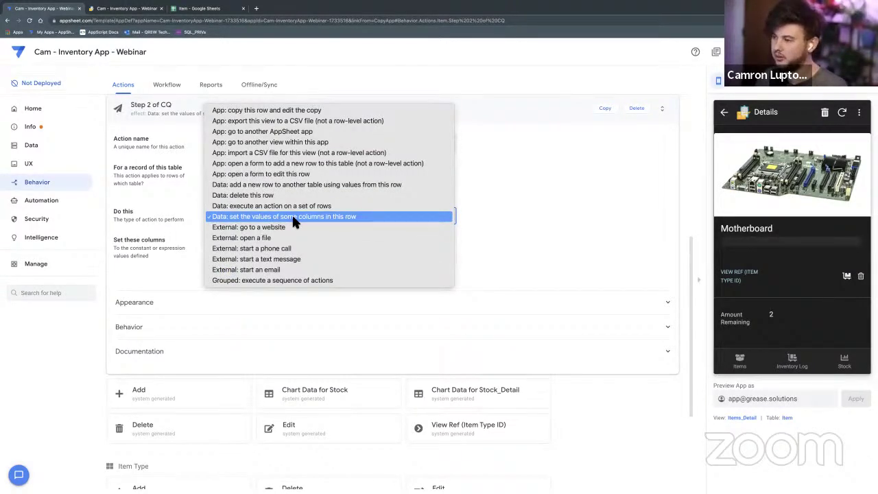
{"action": "left_click", "coordinate": [292, 216]}
{"action": "left_click", "coordinate": [292, 247]}
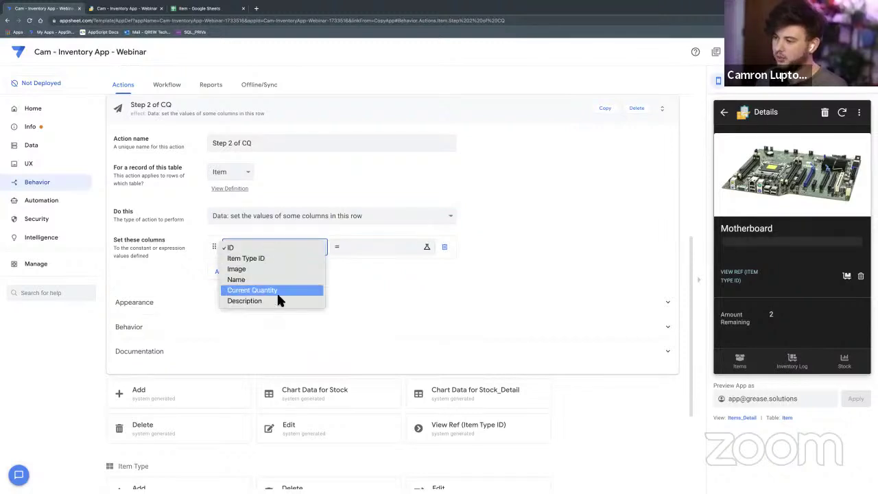
{"action": "left_click", "coordinate": [279, 290]}
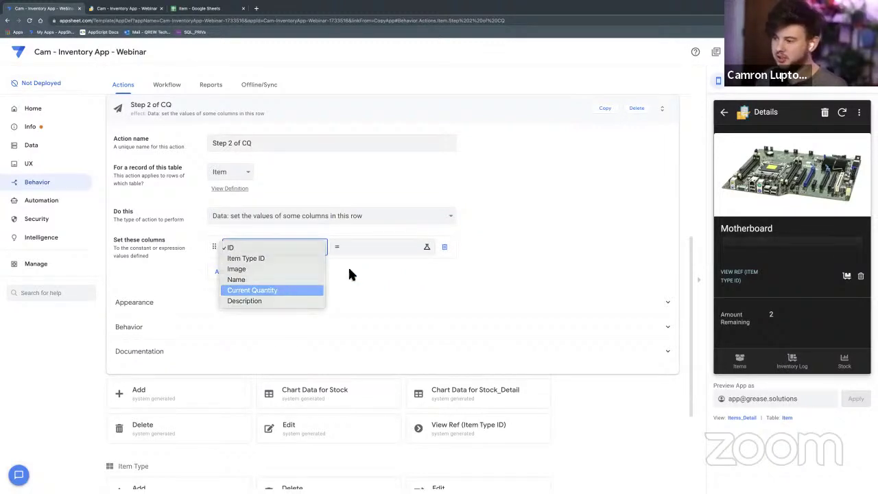
{"action": "left_click", "coordinate": [427, 247]}
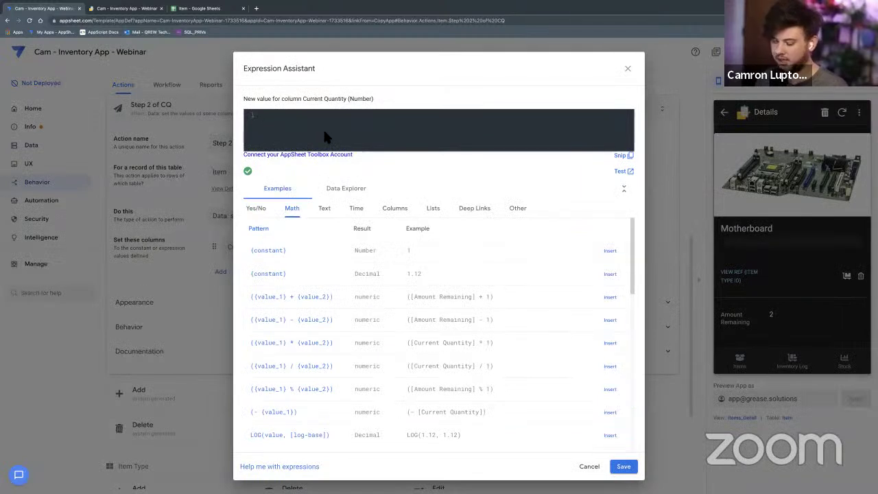
Set Current Quantity to SUM(SELECT(Inventory[Amount], [Item ID] = [_THISROW].[ID])) and save
{"action": "key", "text": "ctrl+v"}
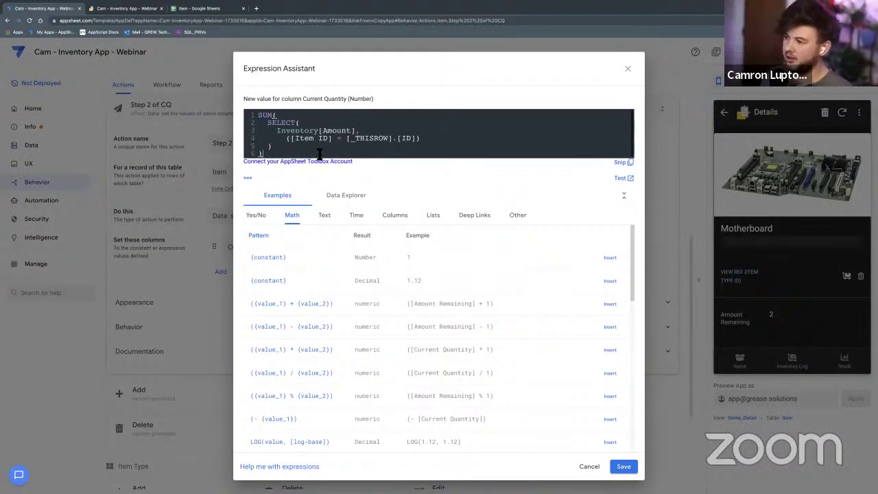
{"action": "left_click_drag", "start_coordinate": [330, 152], "coordinate": [251, 113]}
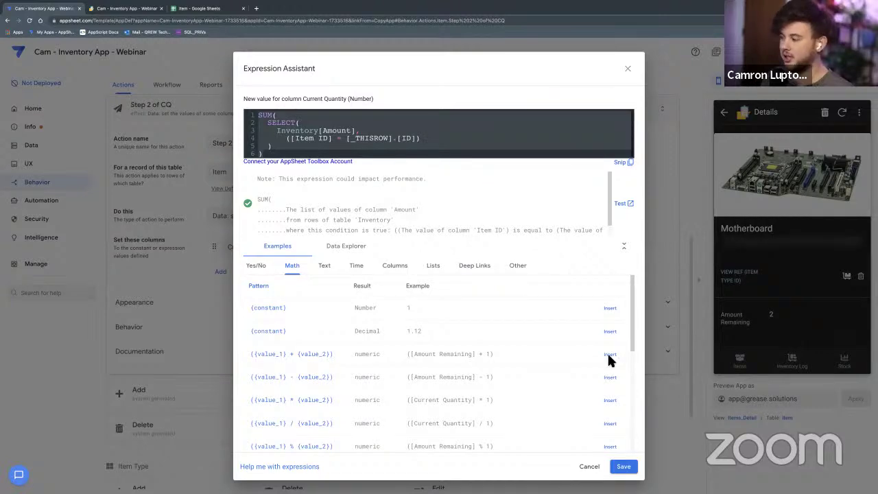
{"action": "left_click", "coordinate": [624, 467]}
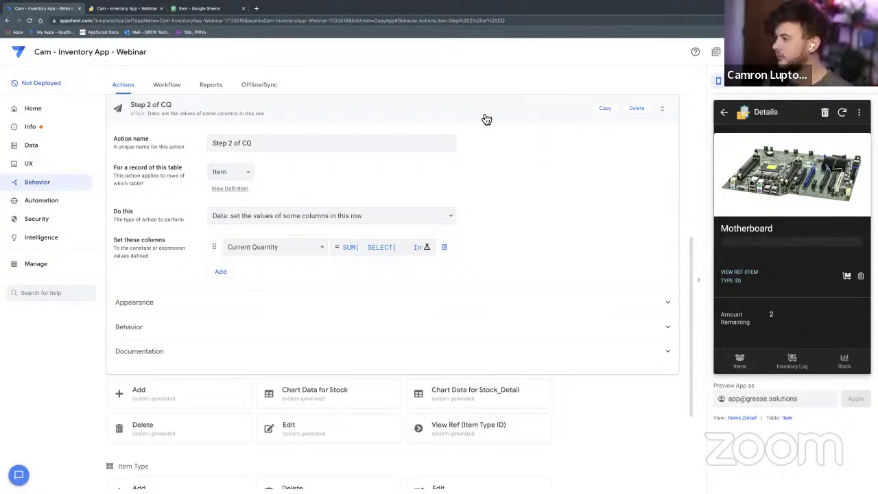
Choose Step 2 of CQ as CQ Updater's Referenced Action
{"action": "left_click", "coordinate": [188, 121]}
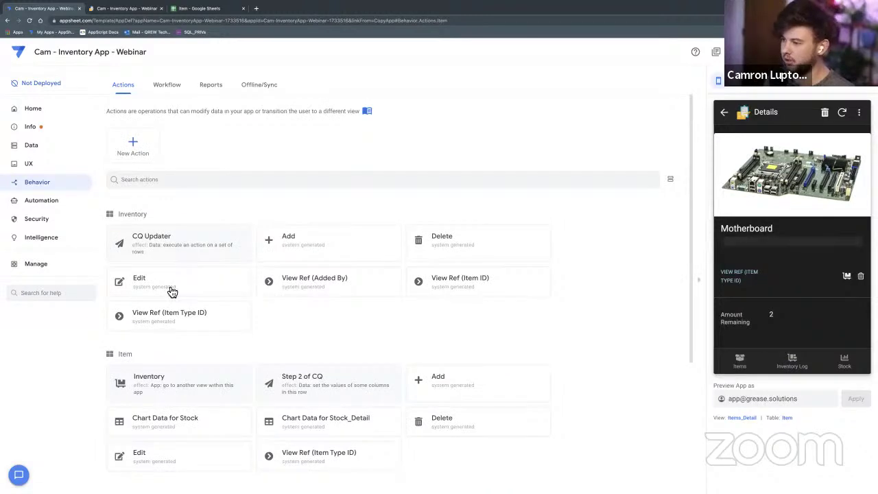
{"action": "left_click", "coordinate": [171, 247]}
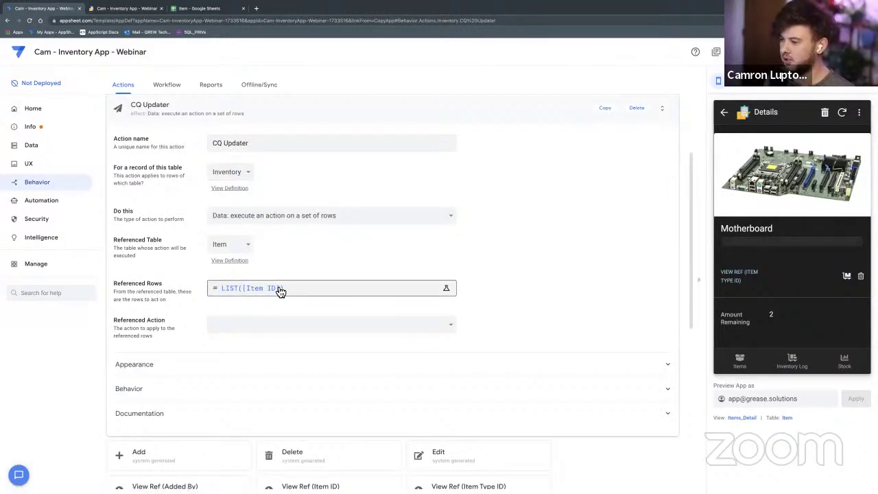
{"action": "left_click", "coordinate": [259, 324]}
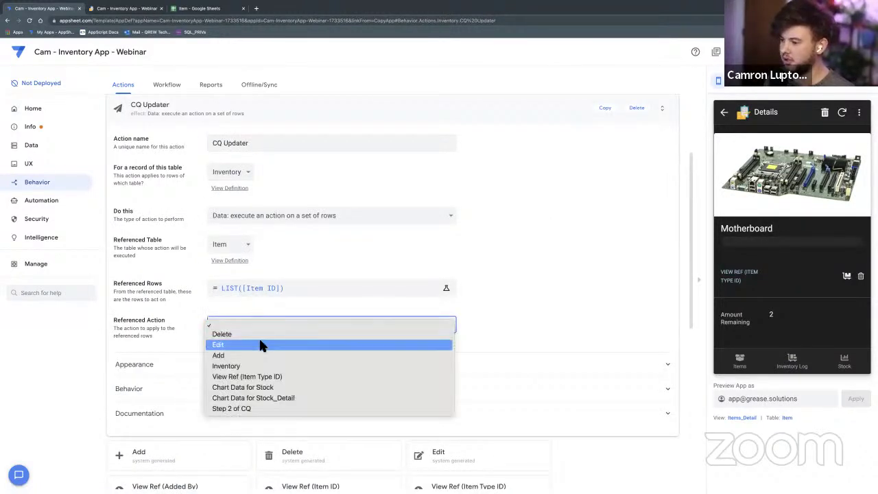
{"action": "left_click", "coordinate": [273, 410]}
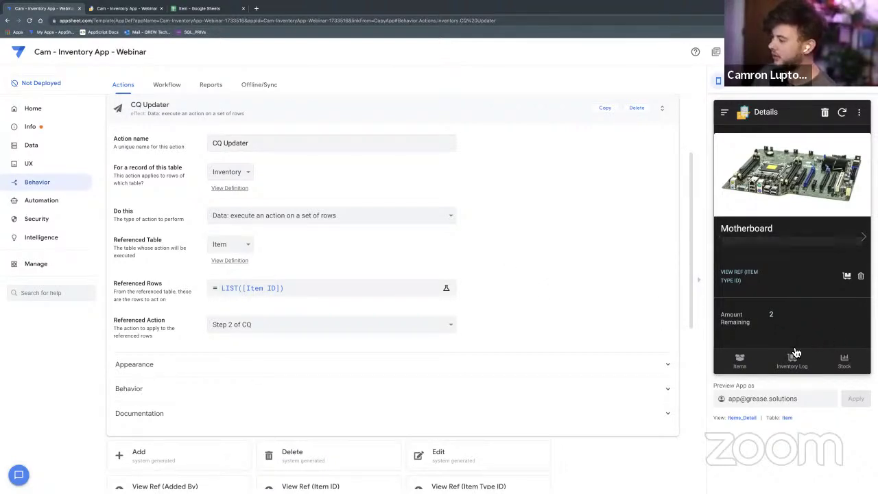
Set Inventory_Form's Form Saved event action to CQ Updater, then cancel the preview form
{"action": "left_click", "coordinate": [740, 362]}
{"action": "scroll", "coordinate": [794, 269], "scroll_direction": "down", "scroll_amount": 5}
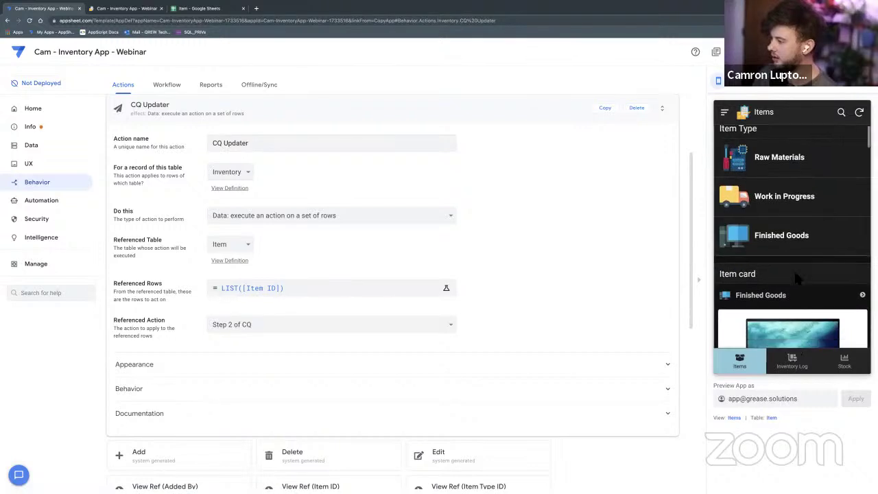
{"action": "left_click", "coordinate": [853, 282]}
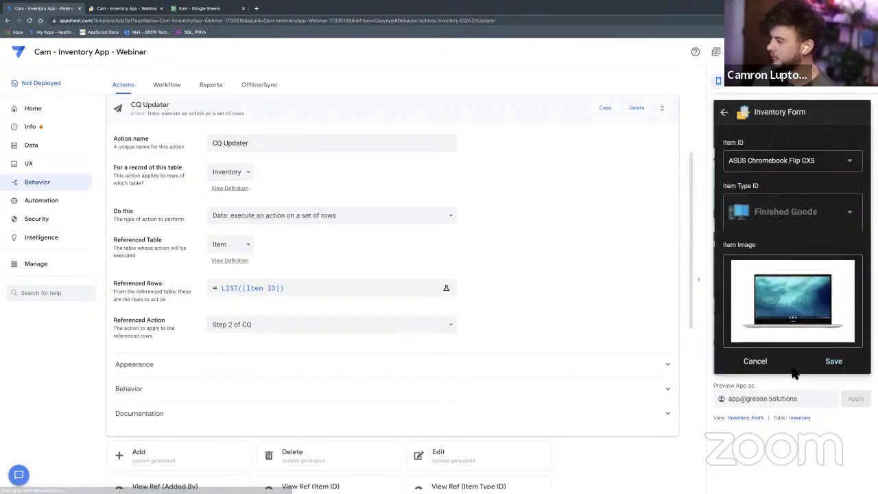
{"action": "left_click", "coordinate": [745, 418]}
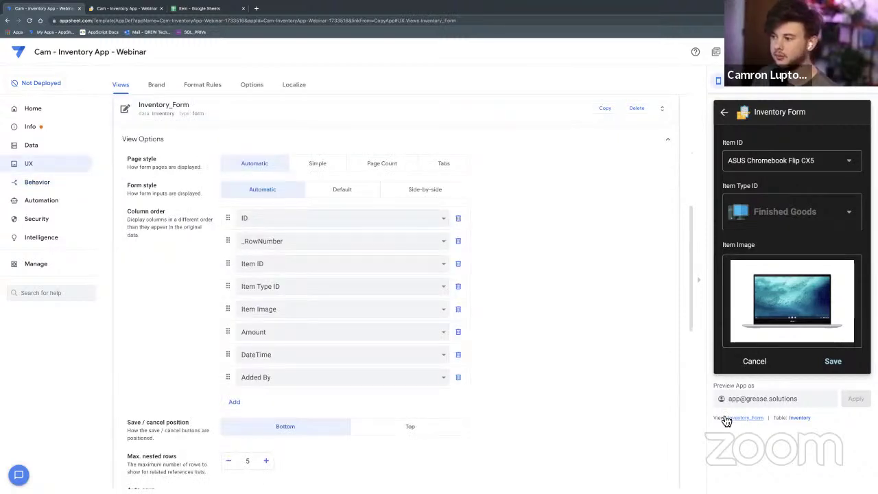
{"action": "scroll", "coordinate": [513, 292], "scroll_direction": "down", "scroll_amount": 5}
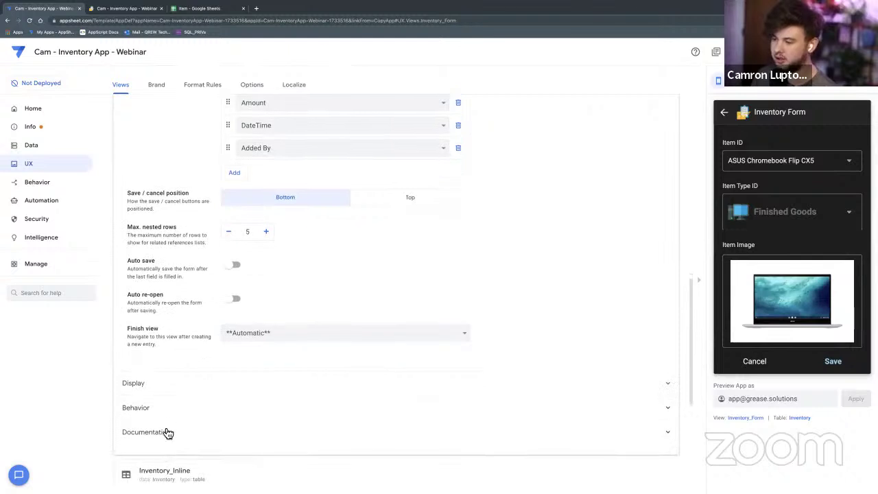
{"action": "left_click", "coordinate": [175, 417]}
{"action": "scroll", "coordinate": [176, 419], "scroll_direction": "down", "scroll_amount": 1}
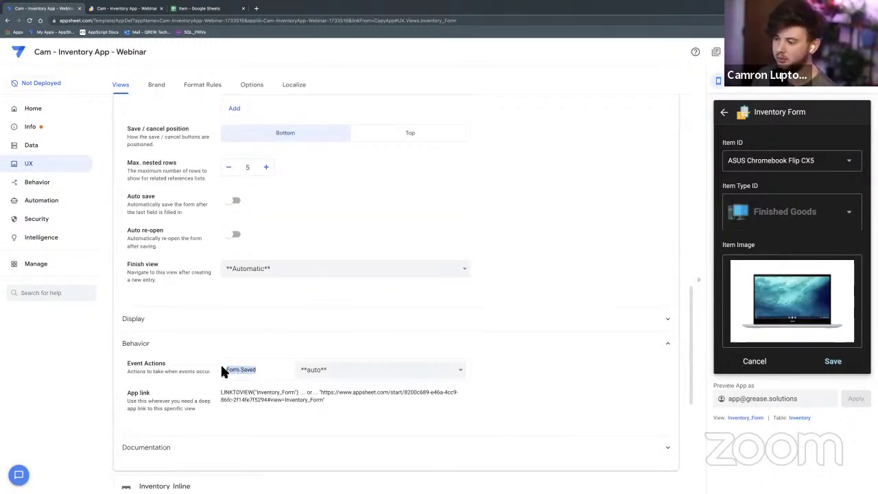
{"action": "left_click", "coordinate": [345, 369]}
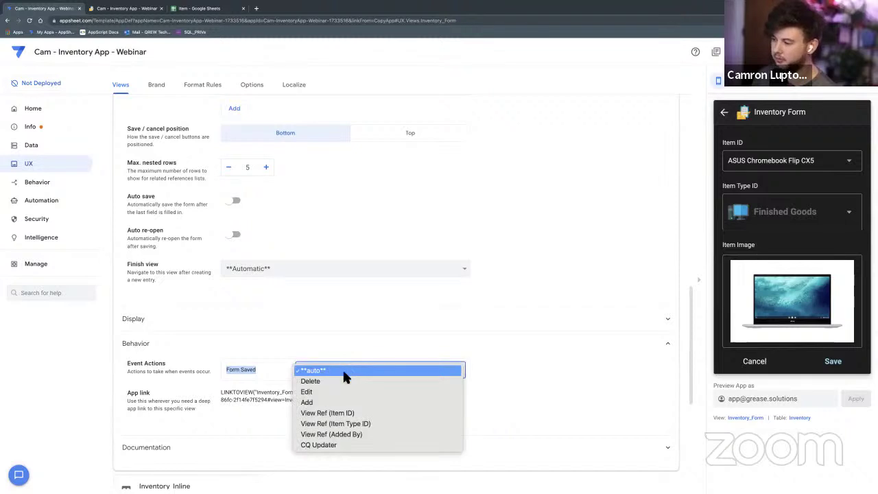
{"action": "left_click", "coordinate": [352, 446]}
{"action": "left_click", "coordinate": [339, 325]}
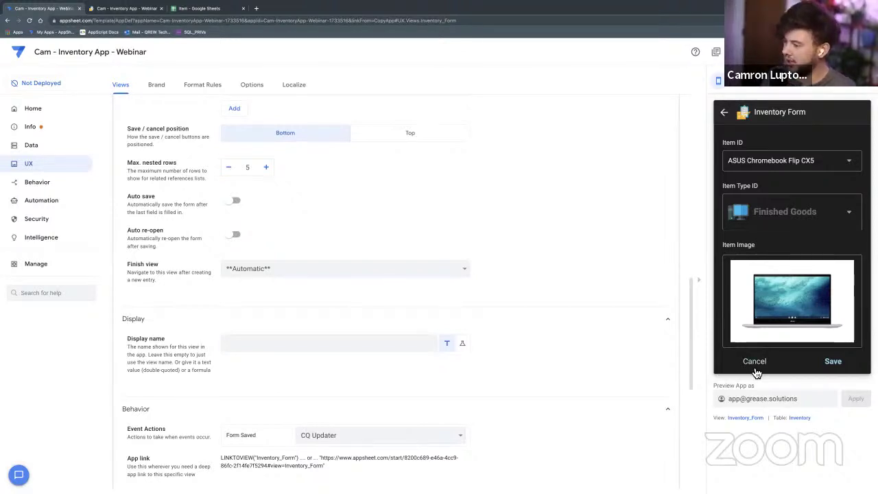
{"action": "left_click", "coordinate": [756, 364]}
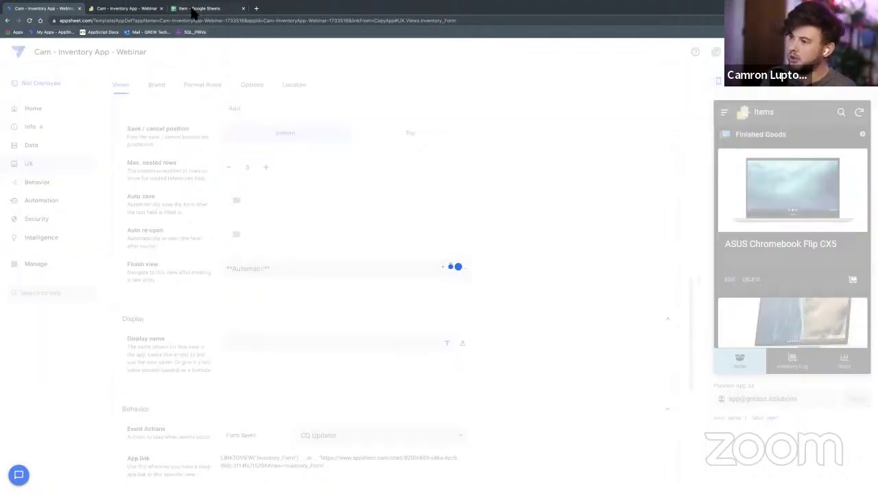
Check the empty Current Quantity cells E2:E14 on the Item sheet, then return to AppSheet
{"action": "key", "text": "ctrl+3"}
{"action": "left_click_drag", "start_coordinate": [485, 154], "coordinate": [518, 463]}
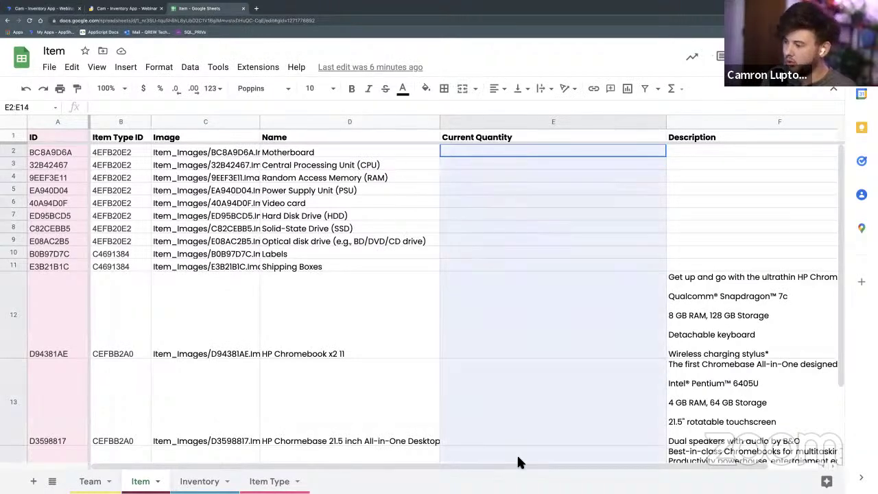
{"action": "scroll", "coordinate": [479, 371], "scroll_direction": "down", "scroll_amount": 1}
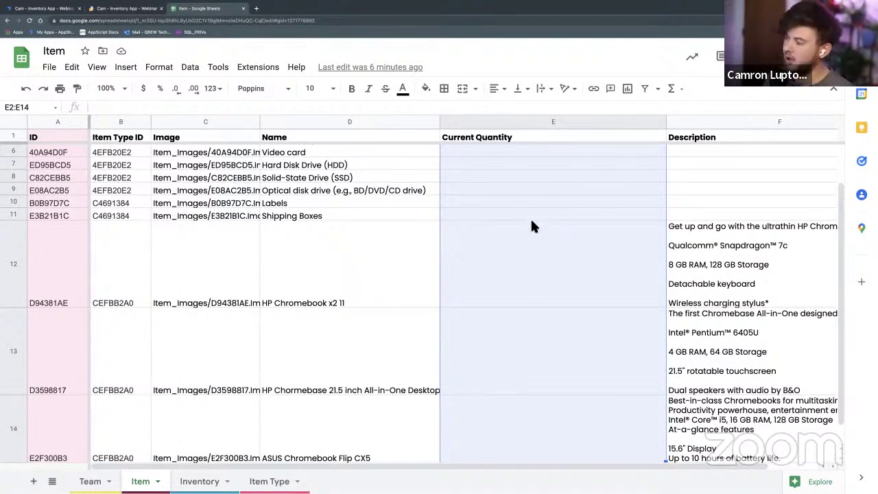
{"action": "scroll", "coordinate": [532, 223], "scroll_direction": "up", "scroll_amount": 2}
{"action": "left_click", "coordinate": [460, 162]}
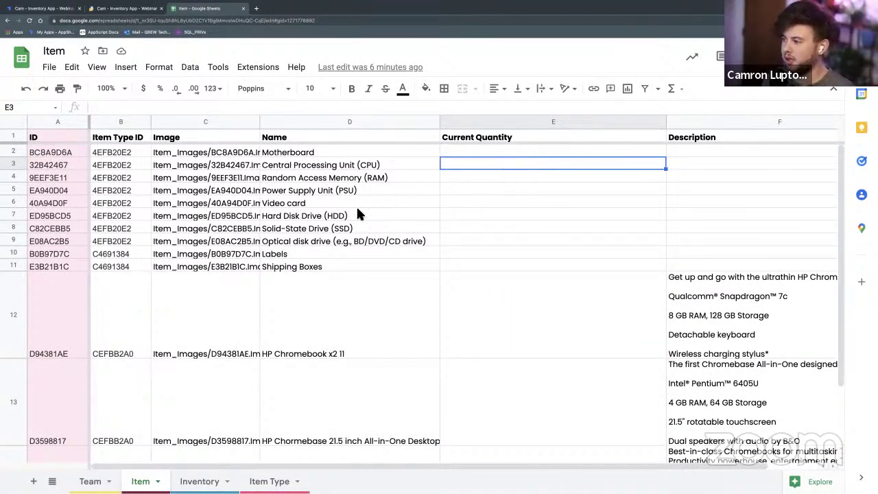
{"action": "left_click", "coordinate": [505, 211]}
{"action": "left_click", "coordinate": [461, 192]}
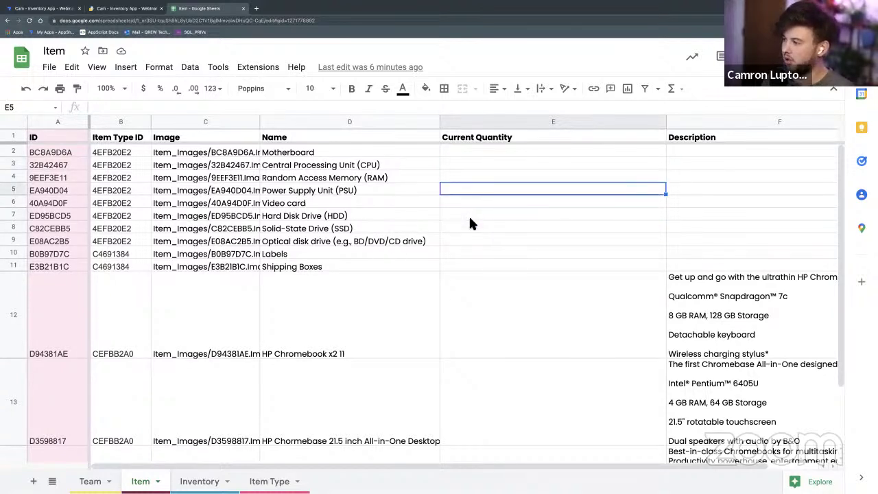
{"action": "left_click", "coordinate": [469, 215]}
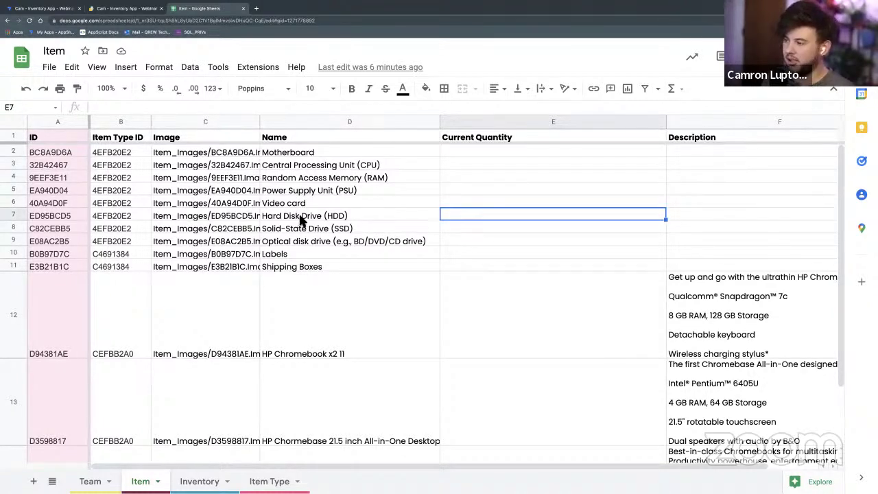
{"action": "left_click", "coordinate": [112, 9]}
Look over the app's Stock chart, the editor's view settings and the Item sheet
{"action": "left_click", "coordinate": [42, 8]}
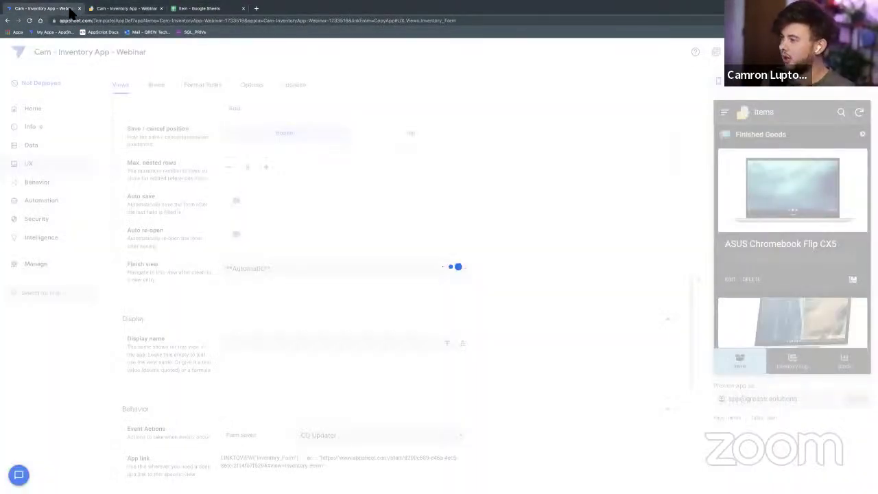
{"action": "left_click", "coordinate": [103, 8]}
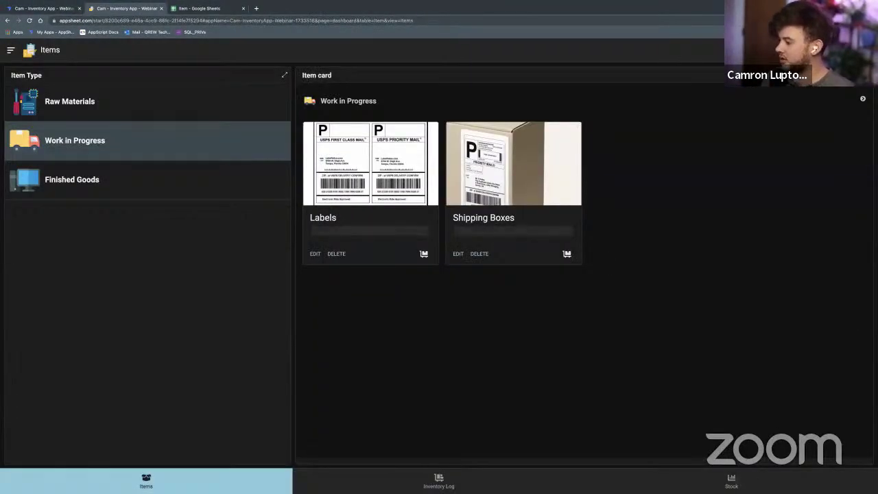
{"action": "left_click", "coordinate": [731, 480]}
{"action": "mouse_move", "coordinate": [504, 308]}
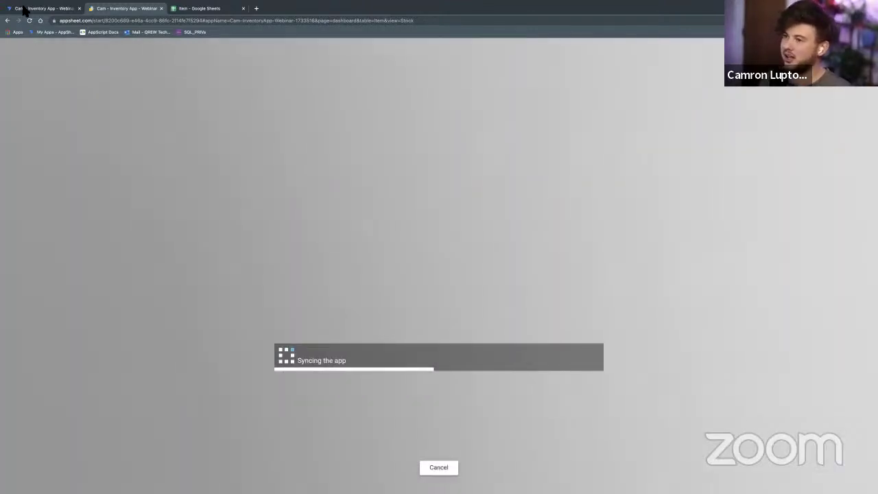
{"action": "left_click", "coordinate": [45, 8]}
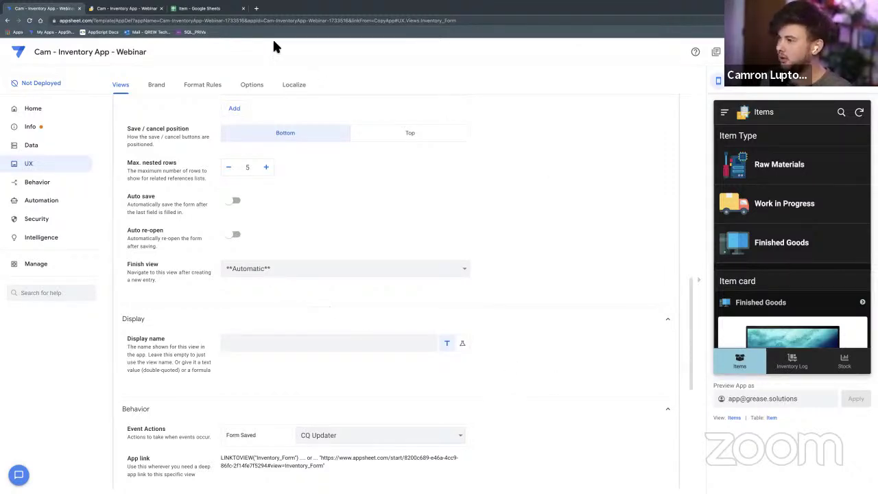
{"action": "left_click", "coordinate": [206, 9]}
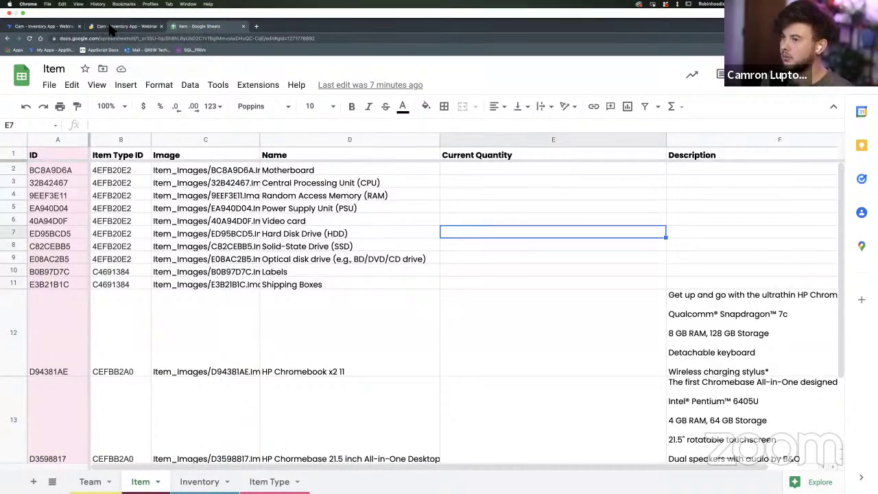
{"action": "left_click", "coordinate": [110, 26]}
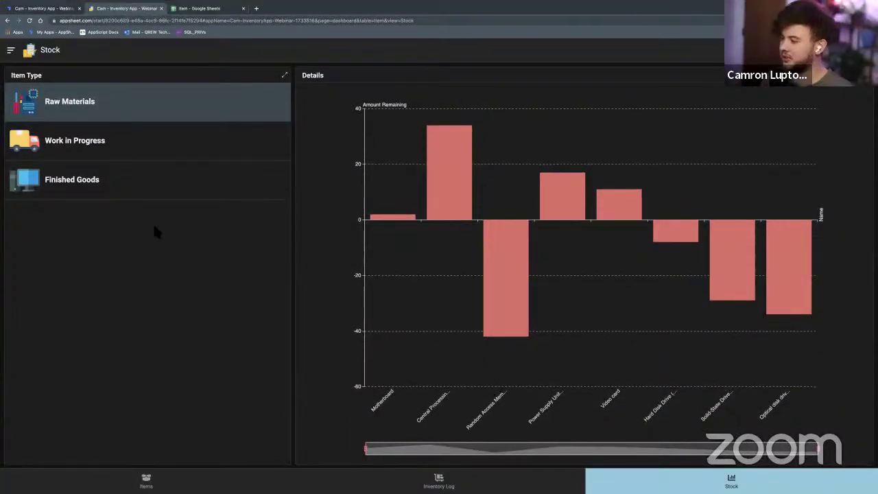
Show the Items view listing the eight Raw Materials cards
{"action": "left_click", "coordinate": [146, 480]}
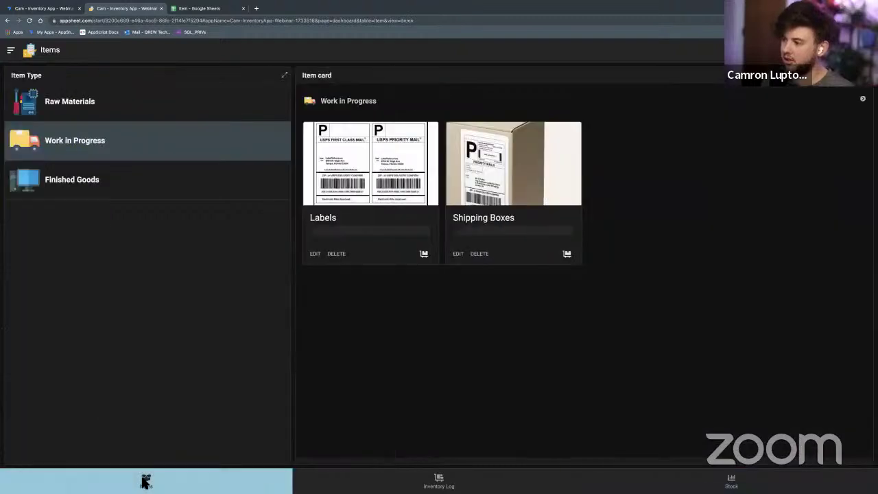
{"action": "left_click", "coordinate": [92, 117]}
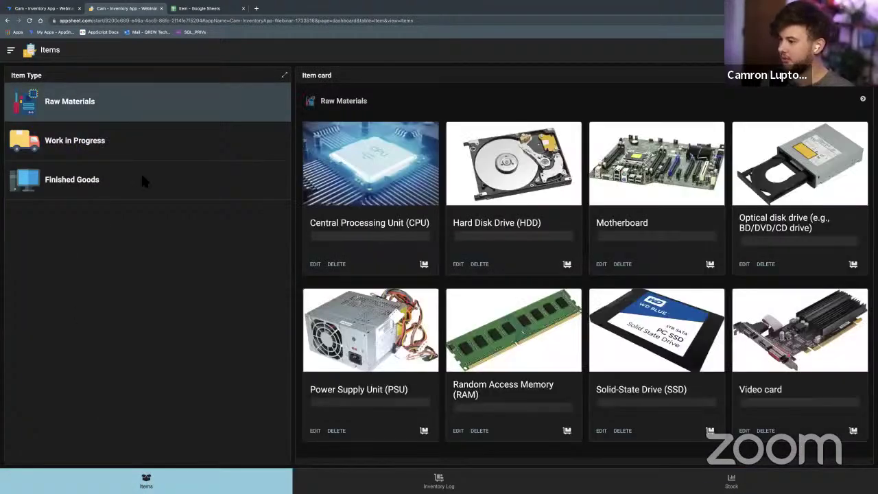
{"action": "scroll", "coordinate": [689, 305], "scroll_direction": "down", "scroll_amount": 1}
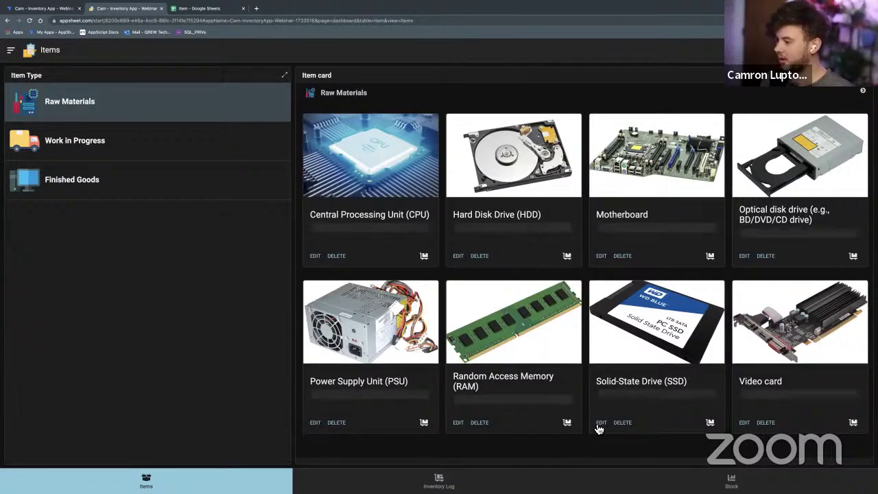
Open RAM's inventory form, set Amount to 72 with the slider, and save
{"action": "left_click", "coordinate": [572, 427]}
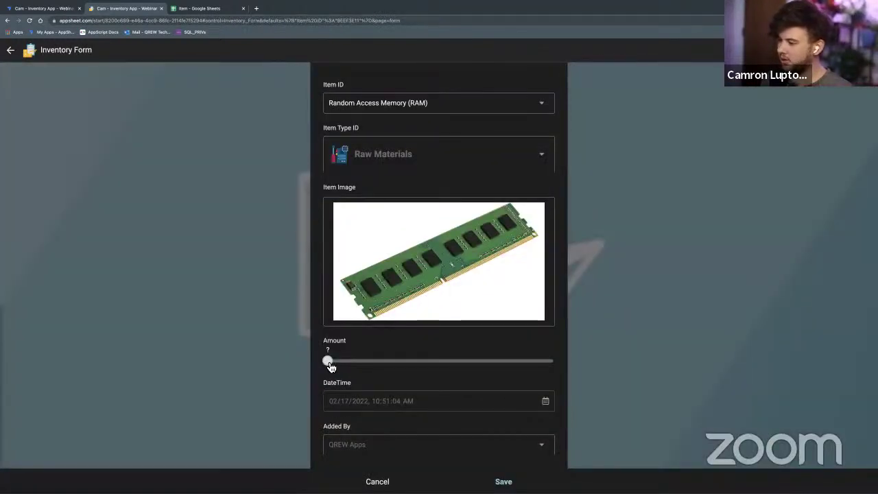
{"action": "left_click_drag", "start_coordinate": [459, 371], "coordinate": [527, 376]}
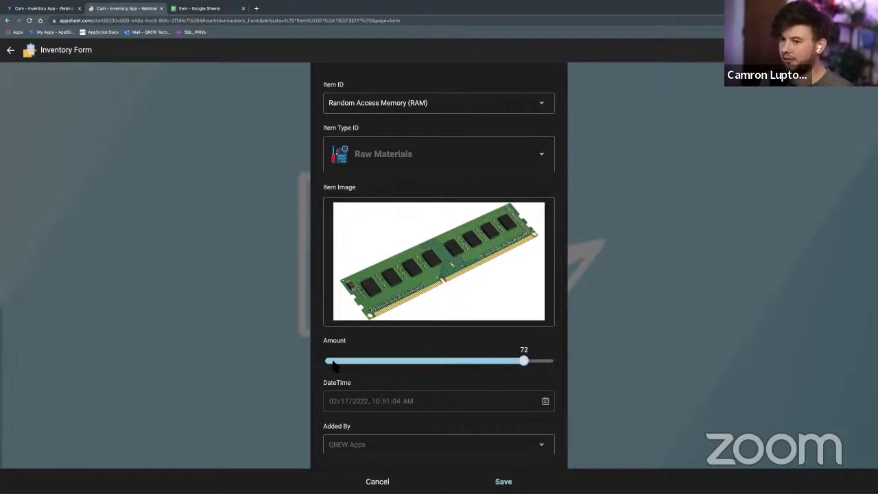
{"action": "scroll", "coordinate": [226, 309], "scroll_direction": "down", "scroll_amount": 1}
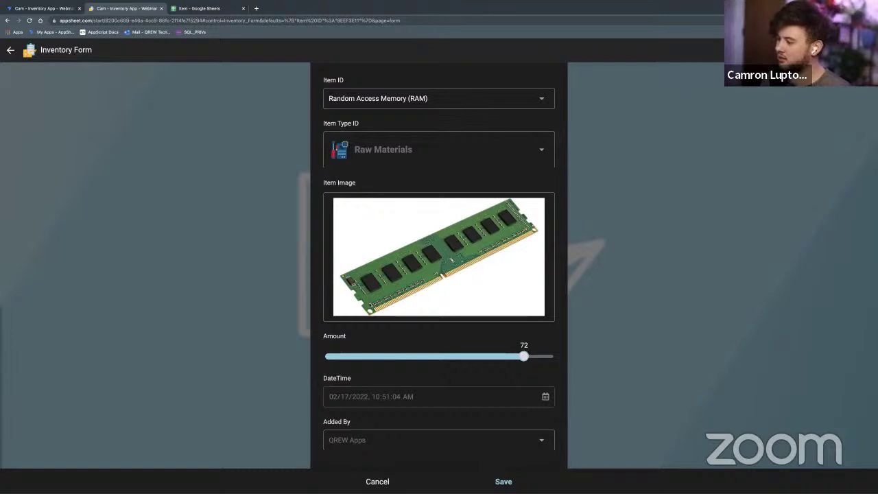
{"action": "left_click", "coordinate": [504, 481]}
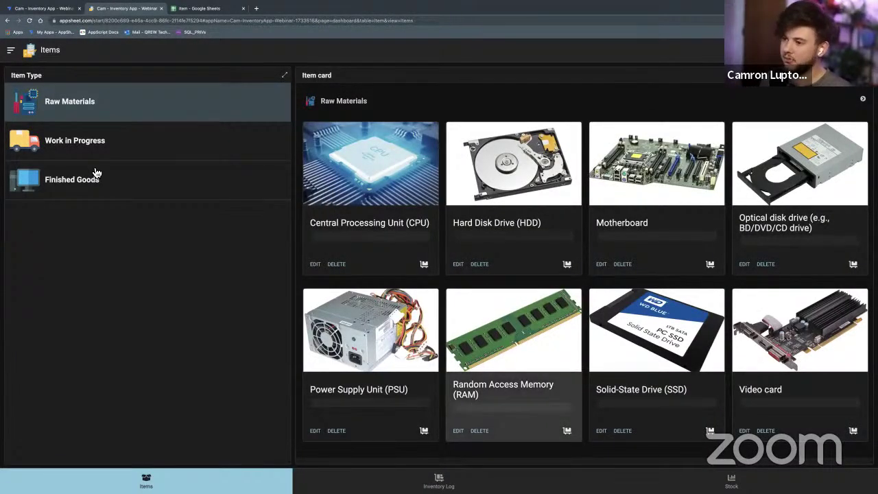
{"action": "left_click", "coordinate": [439, 481]}
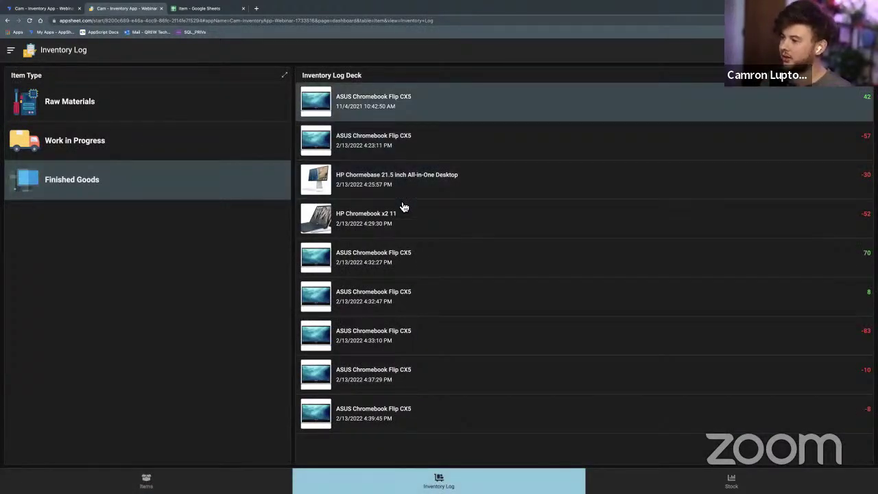
{"action": "left_click", "coordinate": [11, 55]}
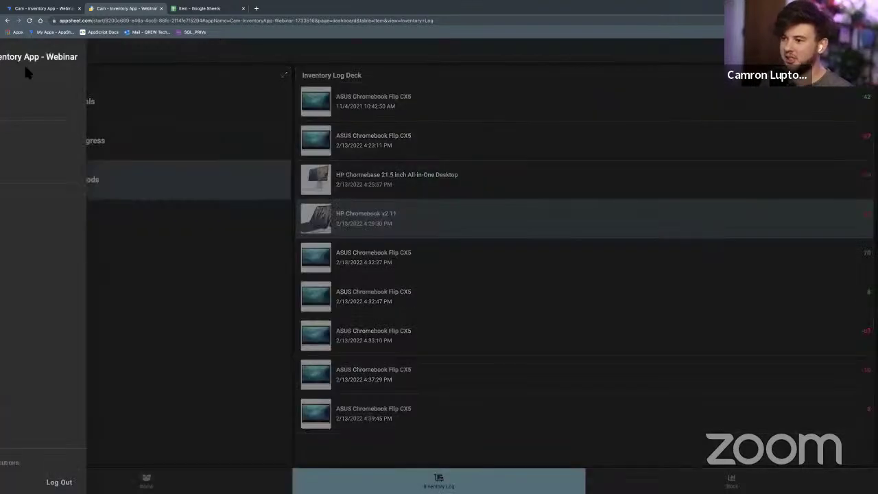
{"action": "left_click", "coordinate": [258, 267]}
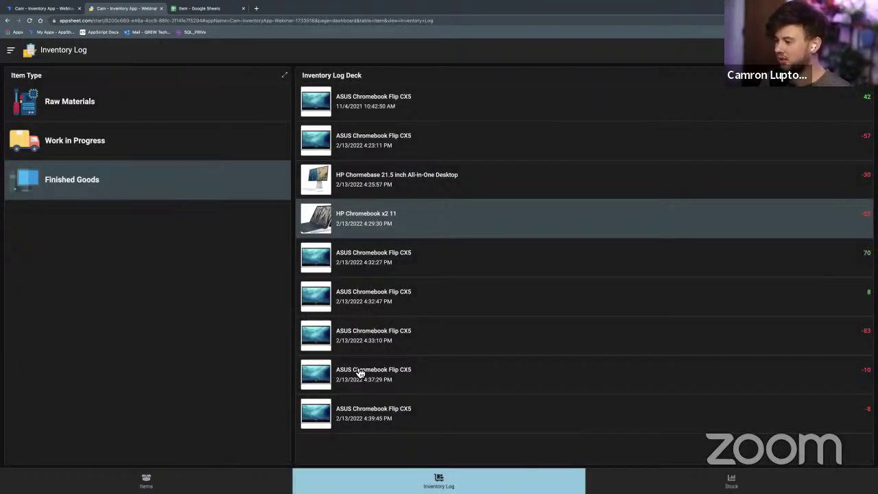
{"action": "left_click", "coordinate": [194, 471]}
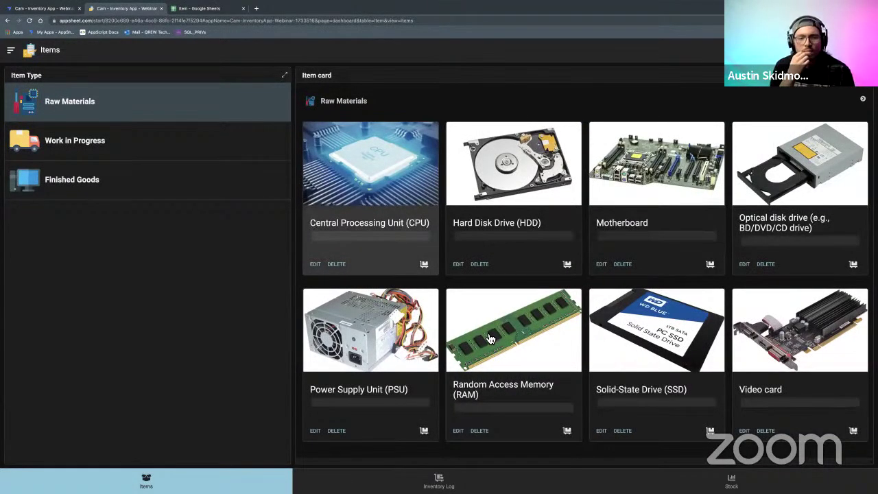
{"action": "left_click", "coordinate": [463, 435]}
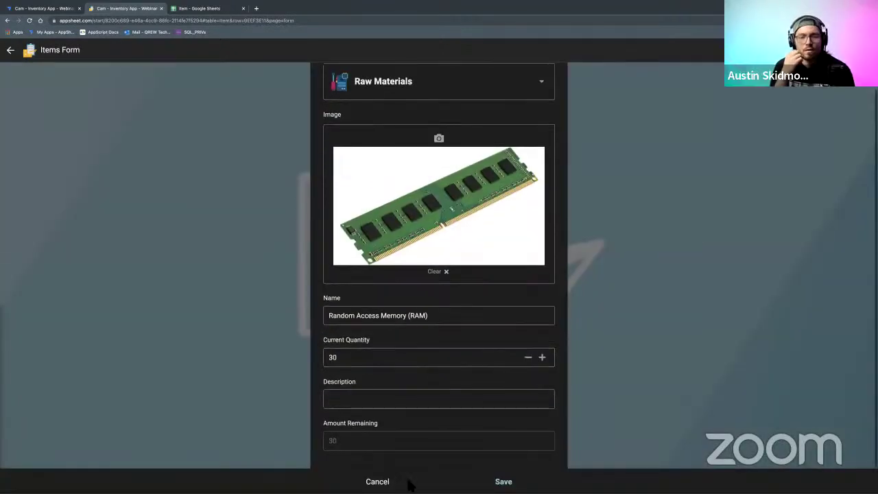
{"action": "left_click", "coordinate": [411, 483]}
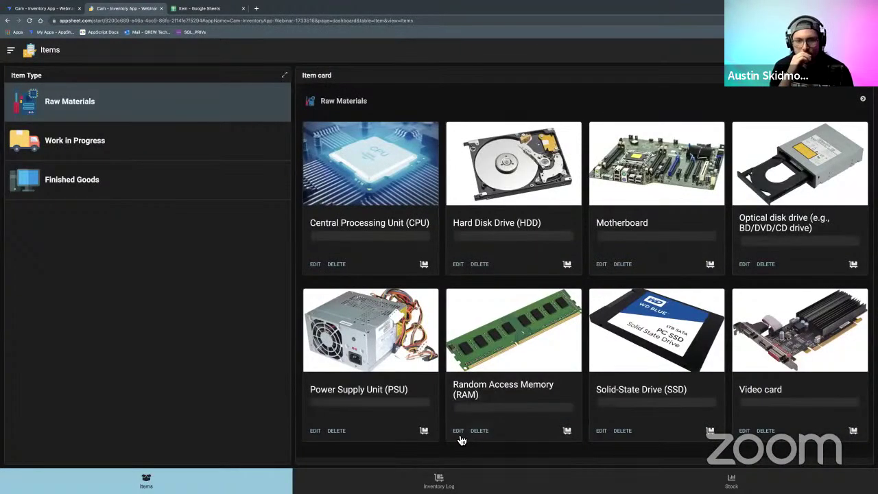
{"action": "left_click", "coordinate": [461, 433]}
{"action": "double_click", "coordinate": [328, 387]}
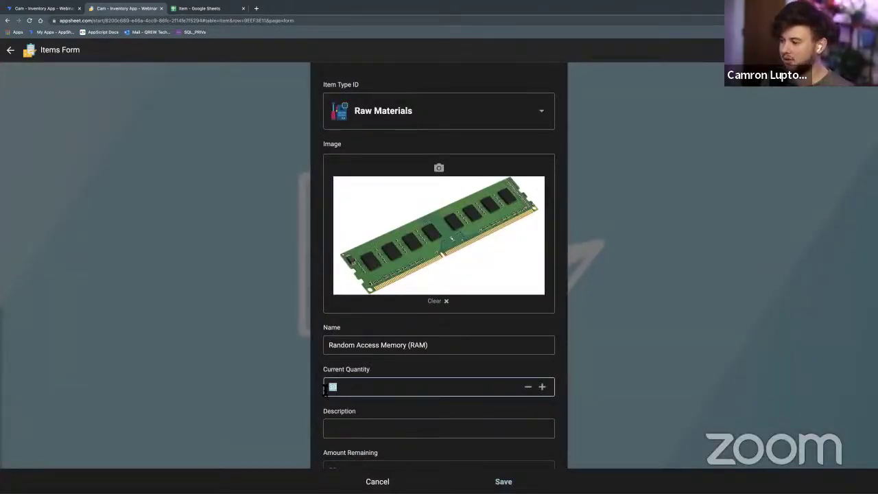
{"action": "left_click", "coordinate": [343, 373]}
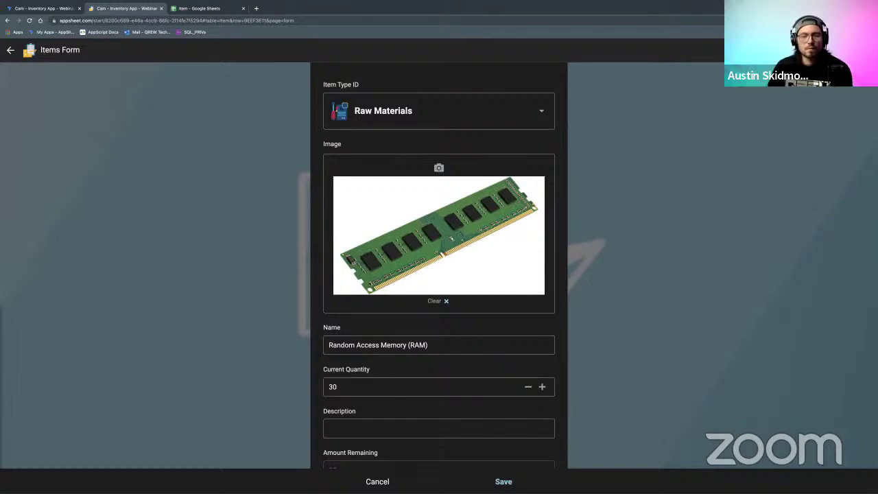
{"action": "left_click", "coordinate": [372, 482]}
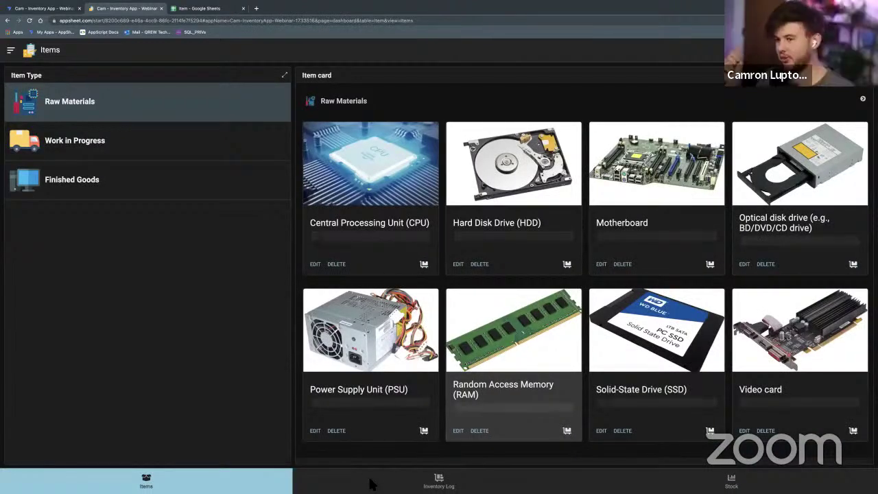
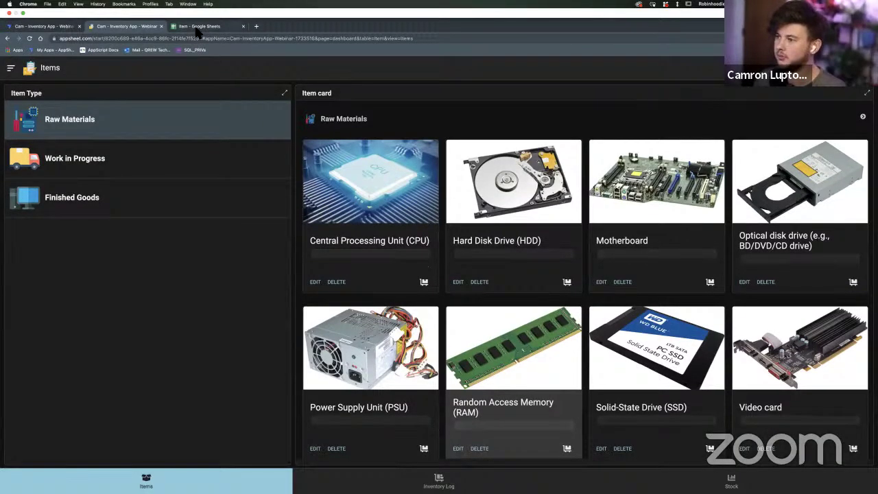
Switch from the AppSheet Items view to the 'Item - Google Sheets' tab
{"action": "left_click", "coordinate": [197, 31]}
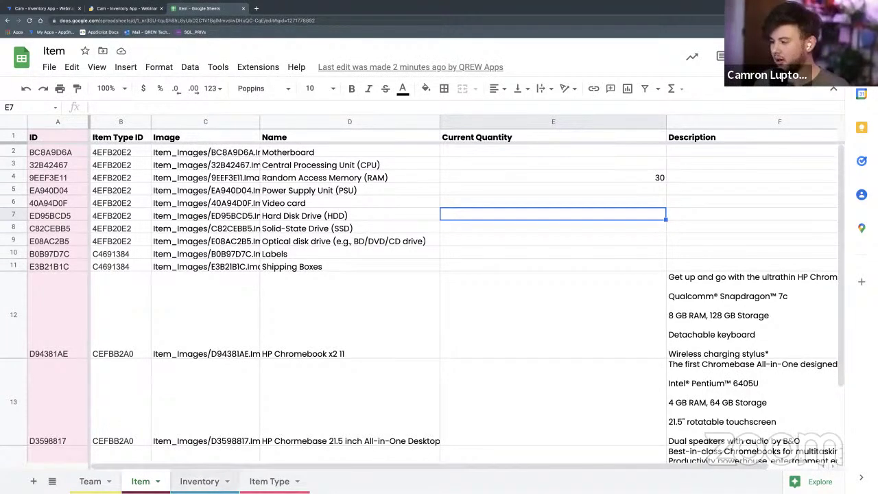
{"action": "left_click", "coordinate": [206, 481]}
{"action": "scroll", "coordinate": [62, 372], "scroll_direction": "down", "scroll_amount": 1}
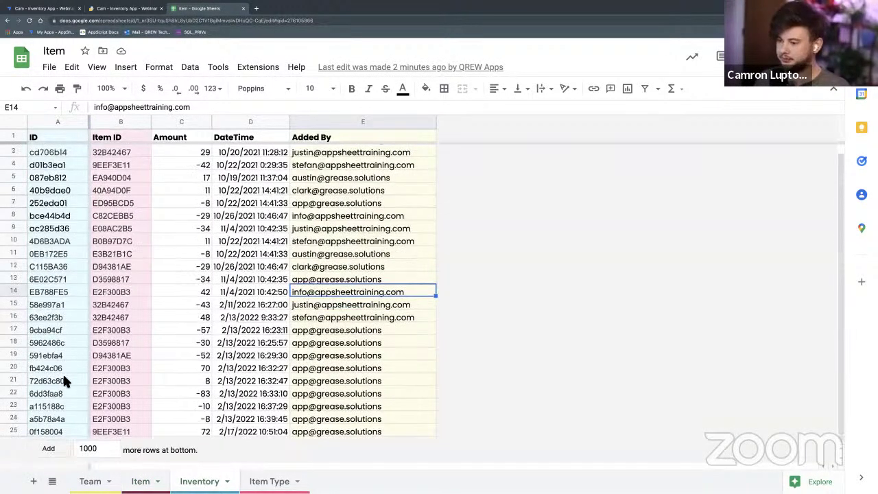
{"action": "scroll", "coordinate": [95, 387], "scroll_direction": "up", "scroll_amount": 1}
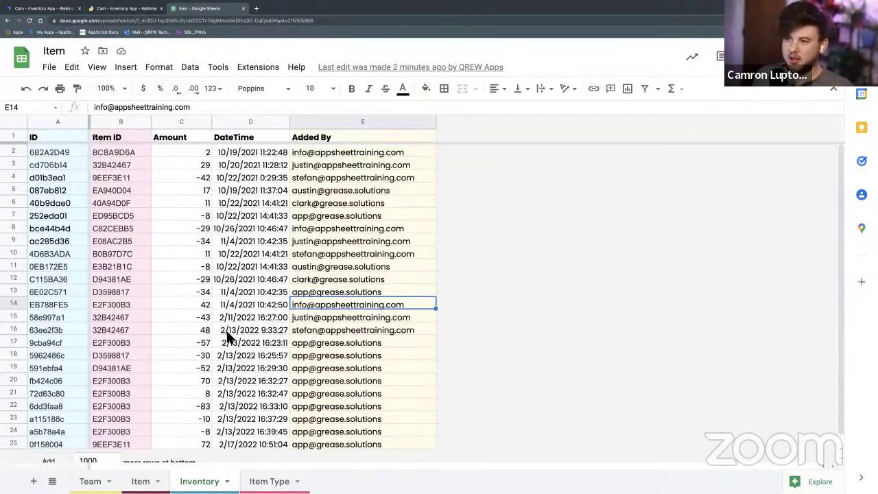
{"action": "scroll", "coordinate": [210, 335], "scroll_direction": "down", "scroll_amount": 1}
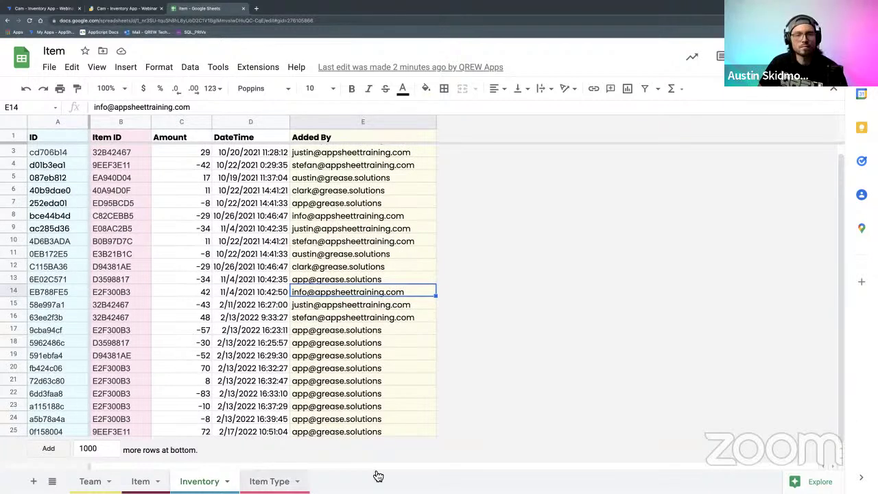
{"action": "left_click", "coordinate": [140, 481]}
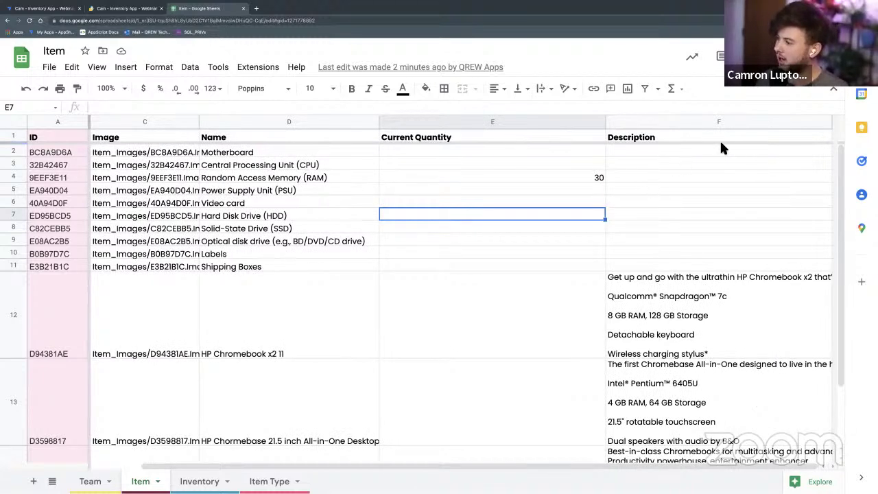
Insert a blank column left of Description and give it the header 'Active'
{"action": "left_click", "coordinate": [731, 134]}
{"action": "right_click", "coordinate": [731, 133]}
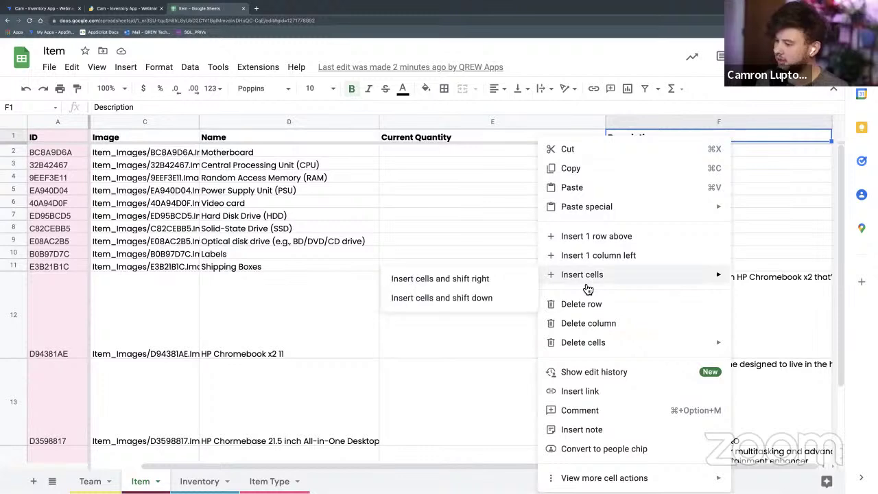
{"action": "left_click", "coordinate": [255, 381]}
{"action": "scroll", "coordinate": [256, 381], "scroll_direction": "down", "scroll_amount": 2}
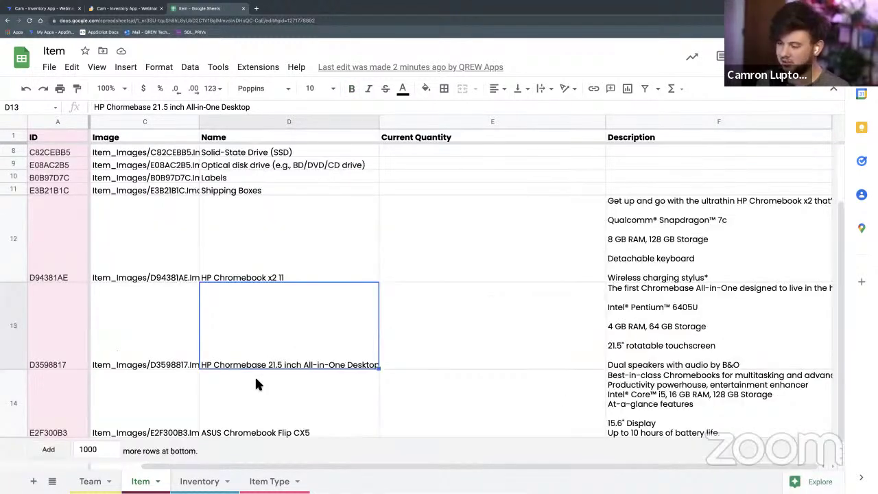
{"action": "scroll", "coordinate": [256, 383], "scroll_direction": "up", "scroll_amount": 2}
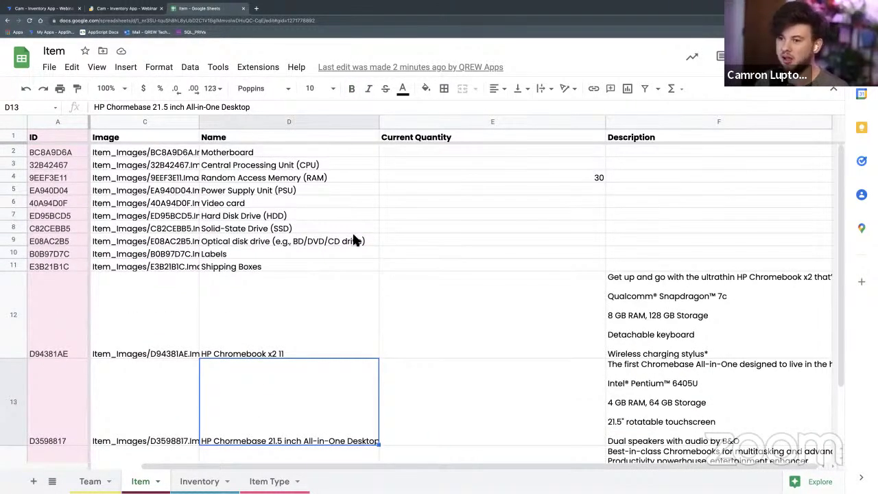
{"action": "right_click", "coordinate": [818, 139]}
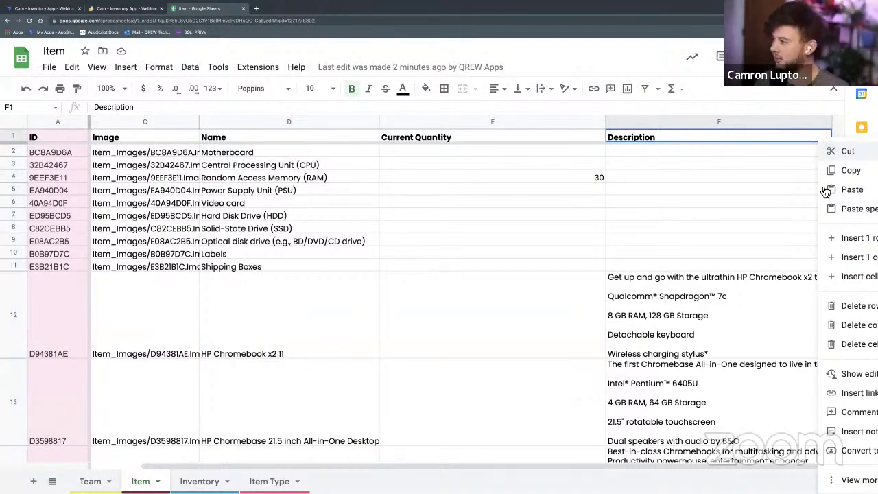
{"action": "left_click", "coordinate": [851, 257]}
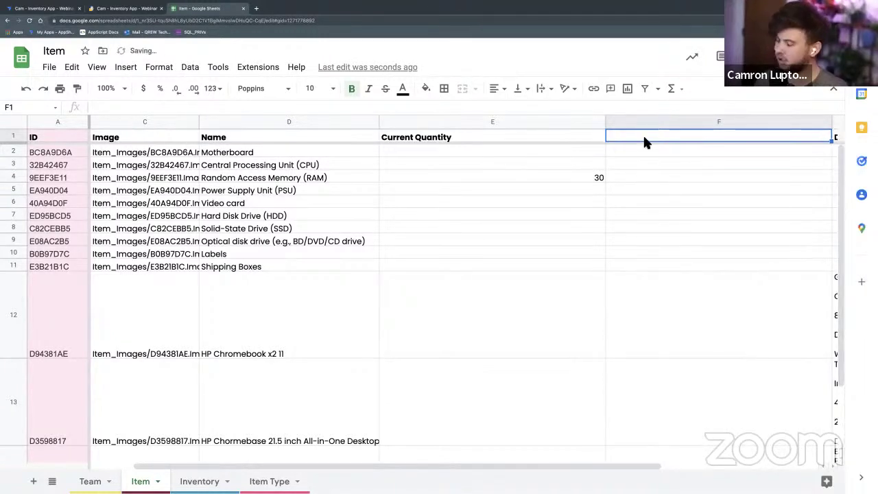
{"action": "type", "text": "A"}
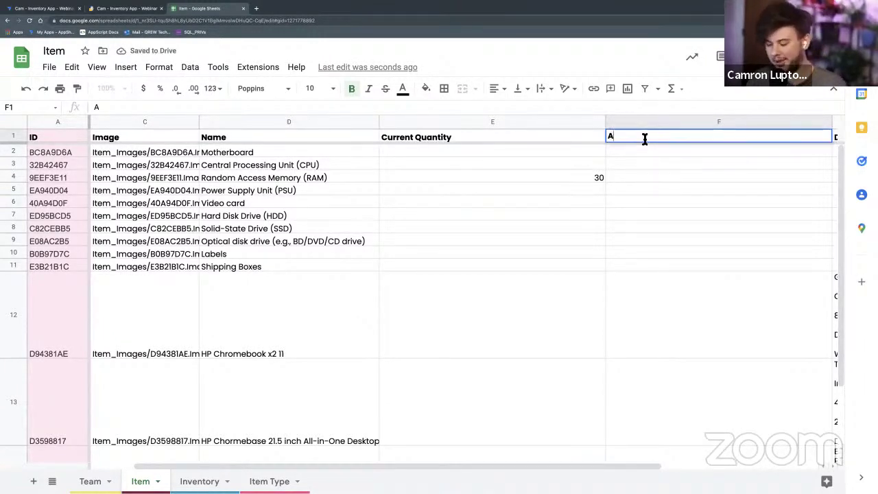
{"action": "type", "text": "ctive"}
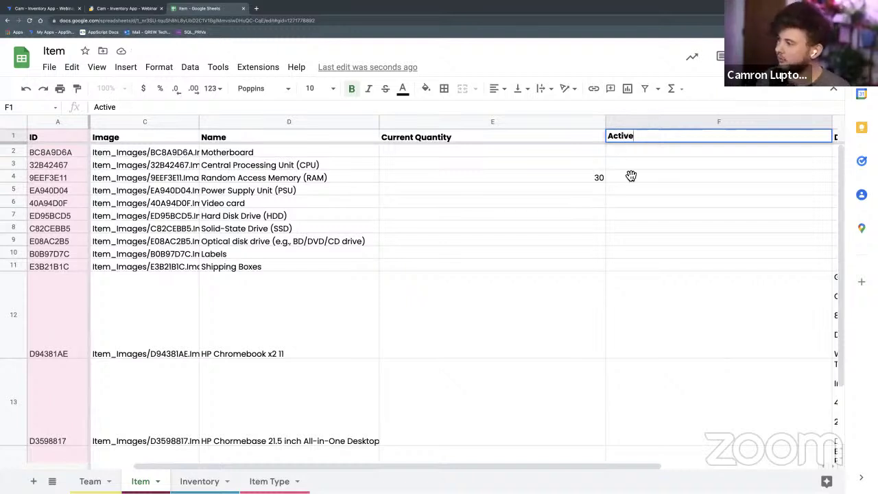
{"action": "left_click", "coordinate": [631, 176]}
{"action": "left_click", "coordinate": [624, 151]}
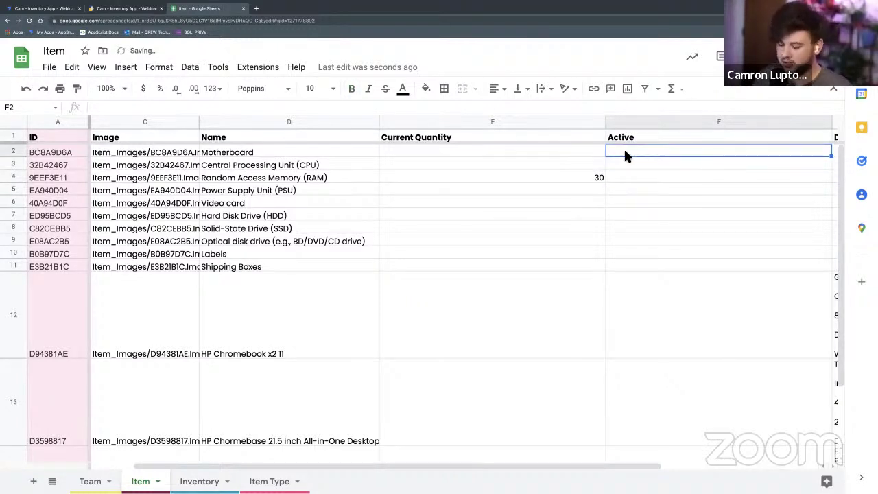
Enter TRUE in the first Active cell and fill it down to row 14
{"action": "type", "text": "TRUE"}
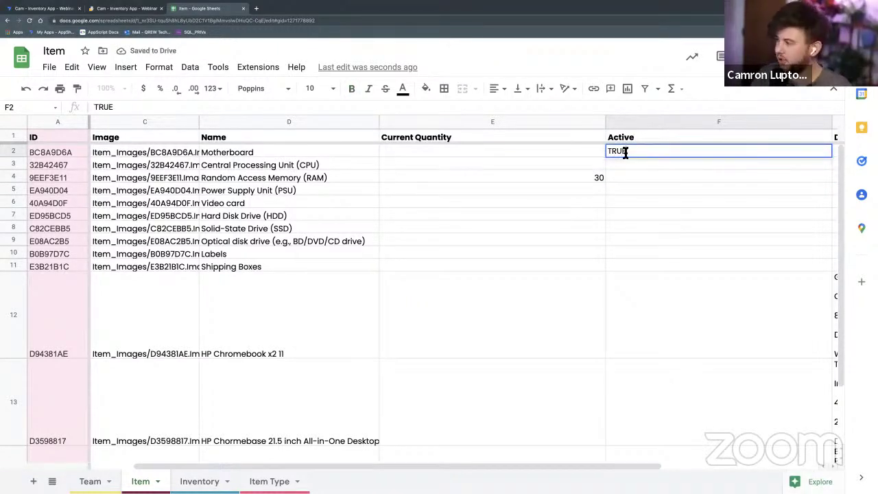
{"action": "left_click", "coordinate": [619, 177]}
{"action": "left_click", "coordinate": [820, 154]}
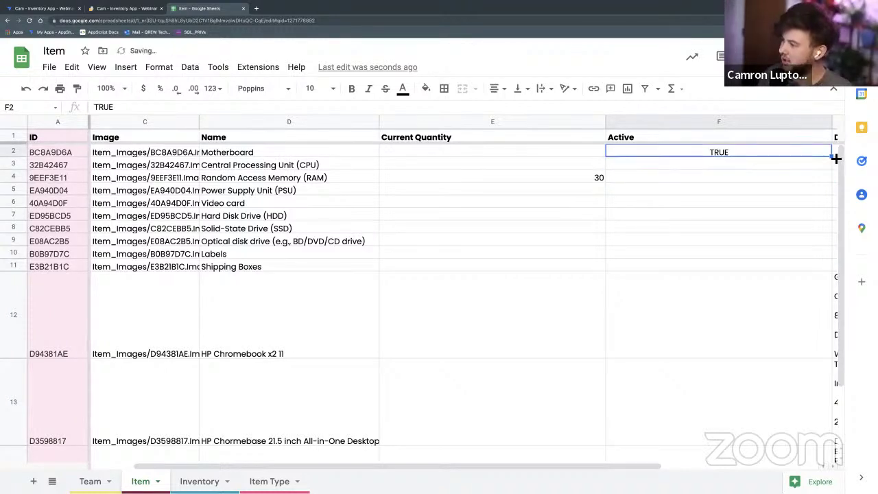
{"action": "left_click_drag", "start_coordinate": [835, 159], "coordinate": [823, 412]}
{"action": "scroll", "coordinate": [755, 403], "scroll_direction": "down", "scroll_amount": 3}
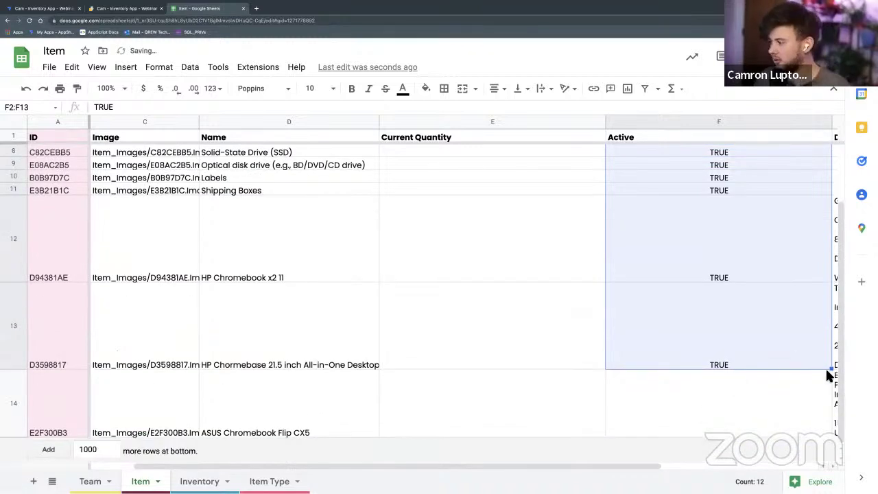
{"action": "left_click_drag", "start_coordinate": [835, 371], "coordinate": [831, 432]}
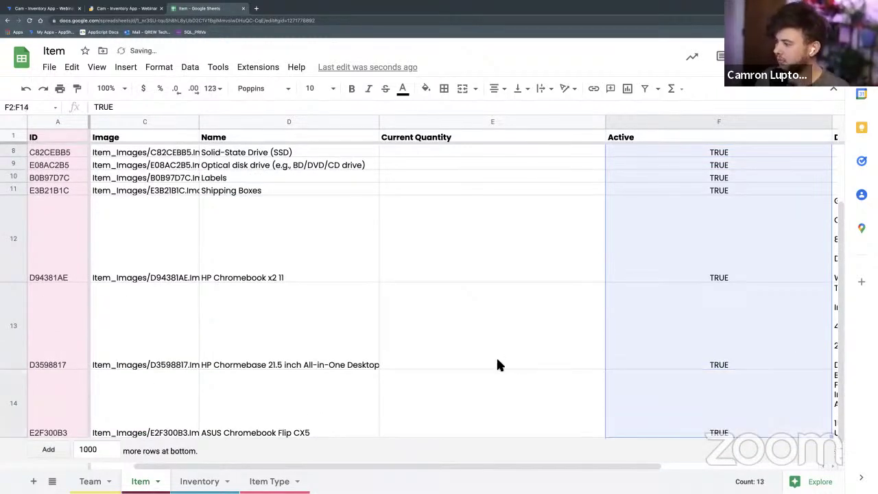
{"action": "left_click", "coordinate": [376, 287]}
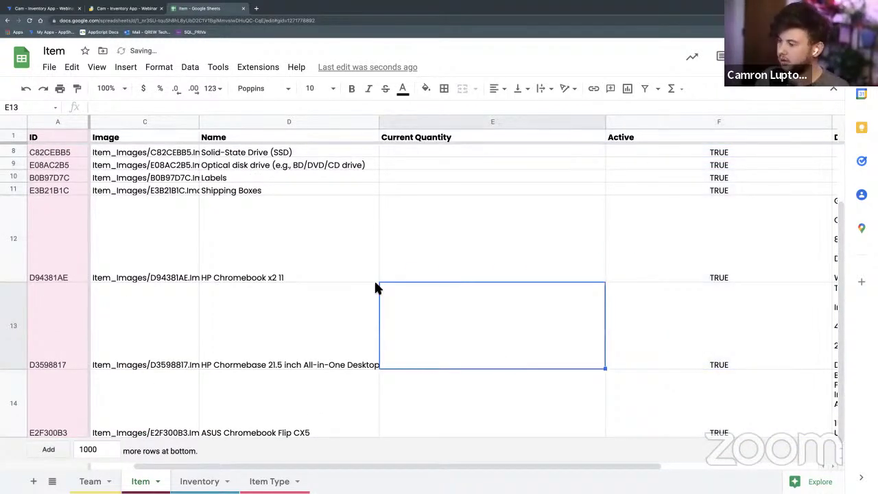
Set Active to FALSE for the HP Chromebase, Shipping Boxes and ASUS Chromebook rows
{"action": "left_click", "coordinate": [711, 349]}
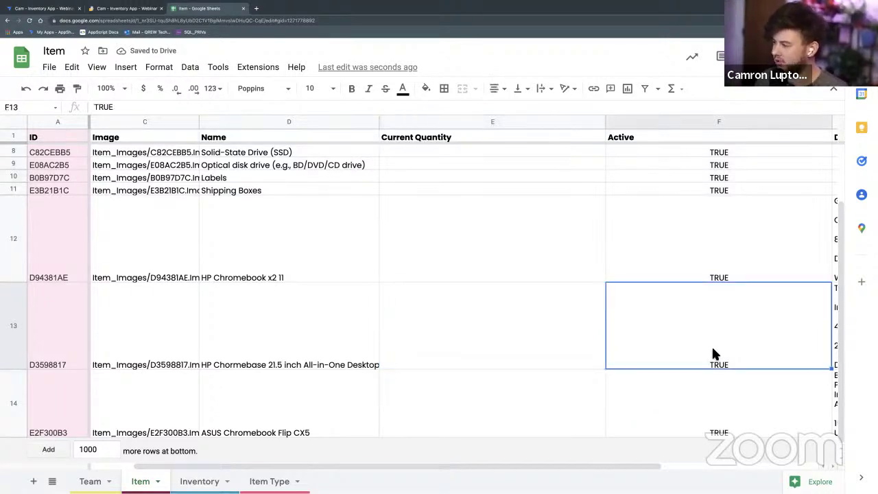
{"action": "type", "text": "FALSE"}
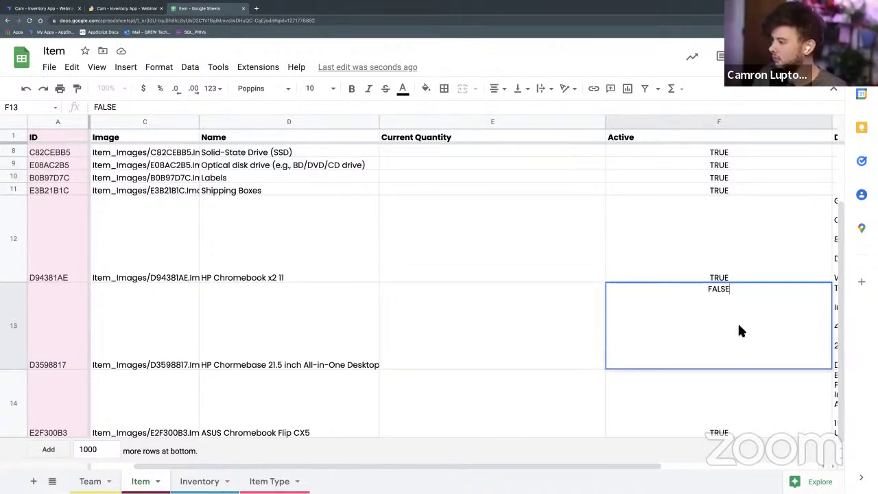
{"action": "left_click", "coordinate": [719, 187]}
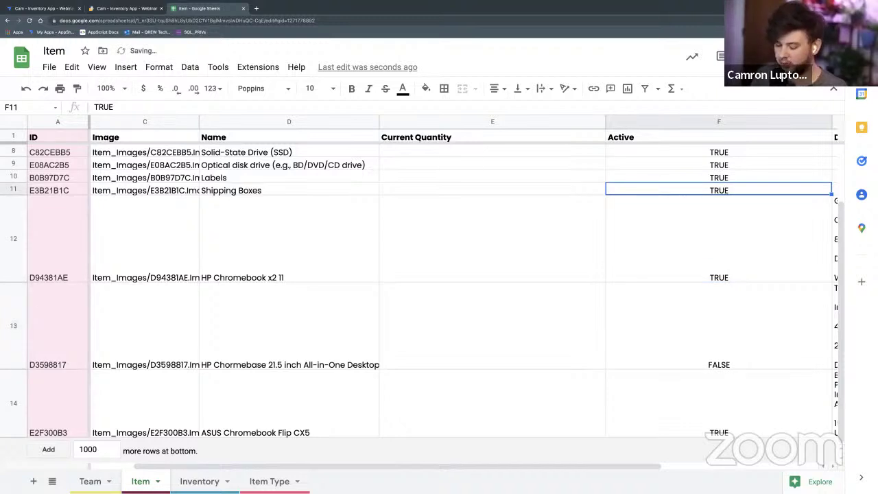
{"action": "type", "text": "FALSE"}
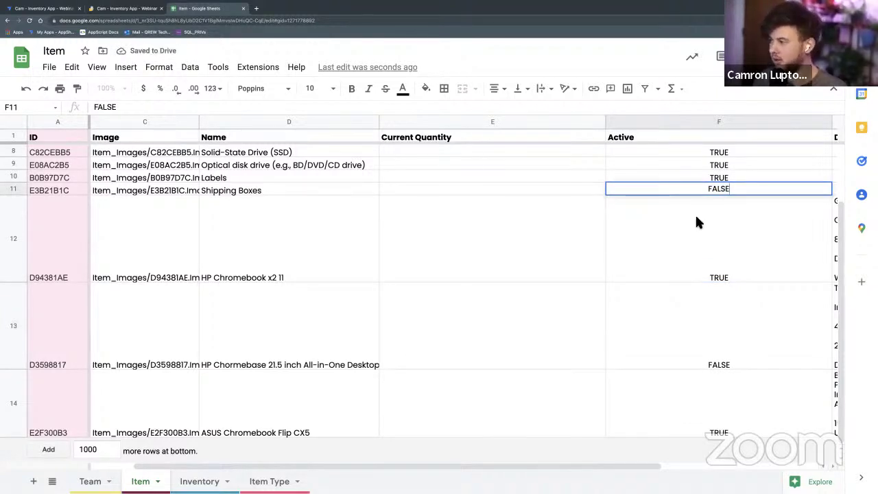
{"action": "left_click", "coordinate": [722, 271]}
{"action": "left_click", "coordinate": [705, 389]}
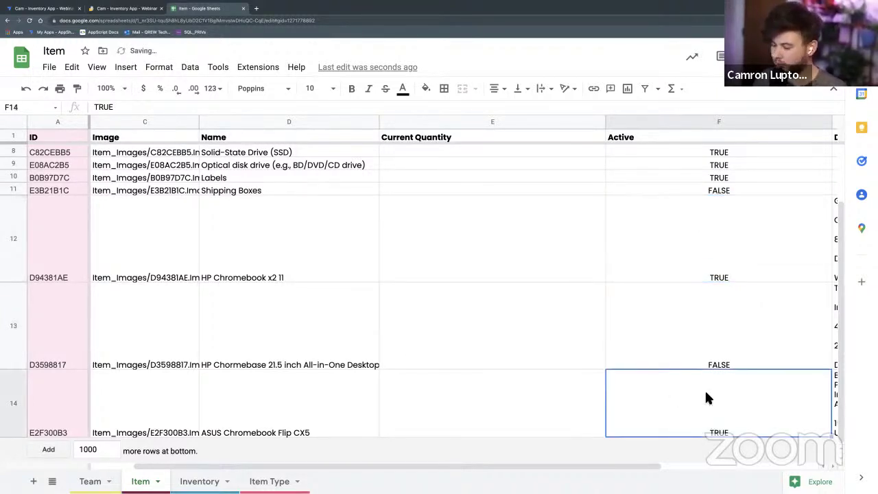
{"action": "type", "text": "FALSE"}
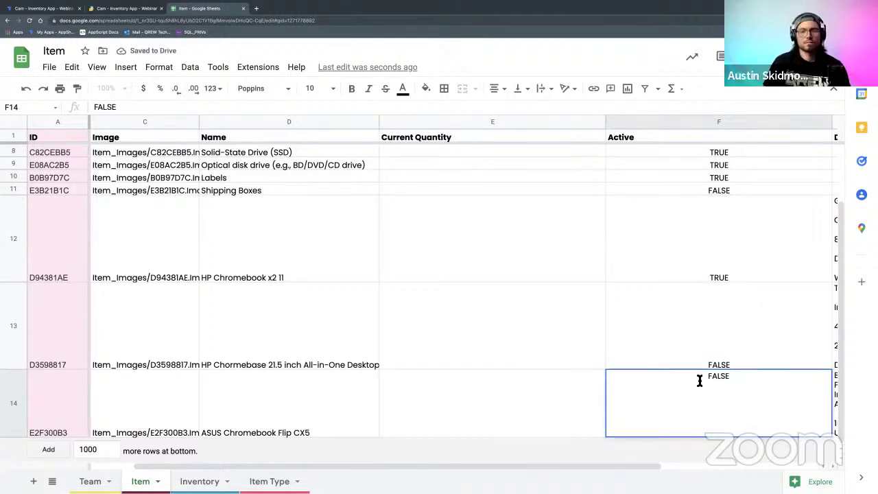
{"action": "left_click", "coordinate": [660, 308]}
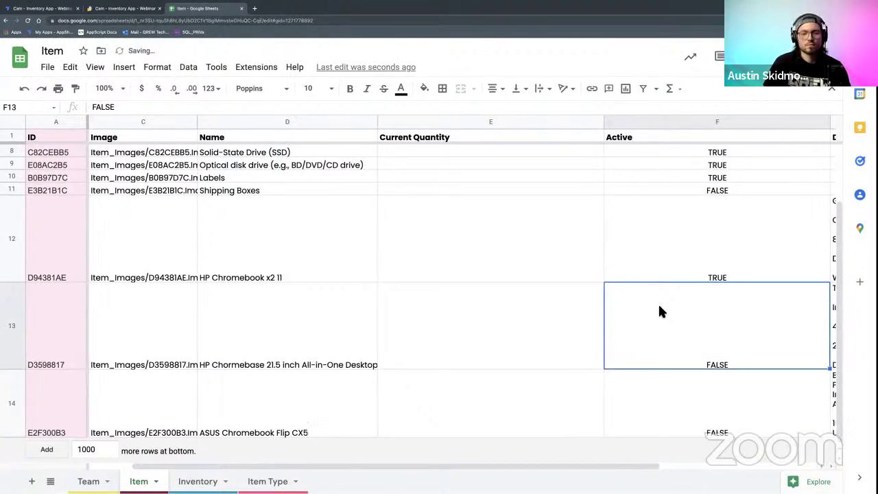
{"action": "scroll", "coordinate": [659, 311], "scroll_direction": "up", "scroll_amount": 1}
{"action": "scroll", "coordinate": [660, 311], "scroll_direction": "up", "scroll_amount": 1}
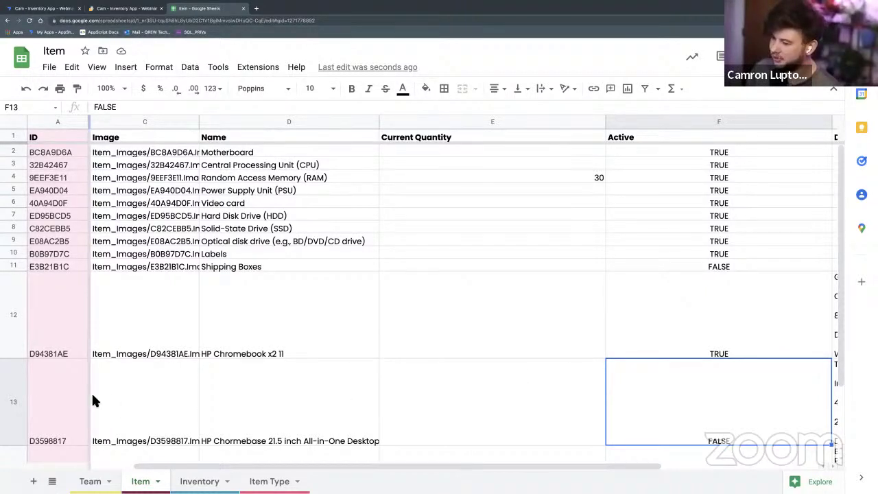
Review the FALSE Active values for Shipping Boxes, HP Chromebase and ASUS Chromebook, then return to AppSheet
{"action": "left_click_drag", "start_coordinate": [714, 392], "coordinate": [61, 402]}
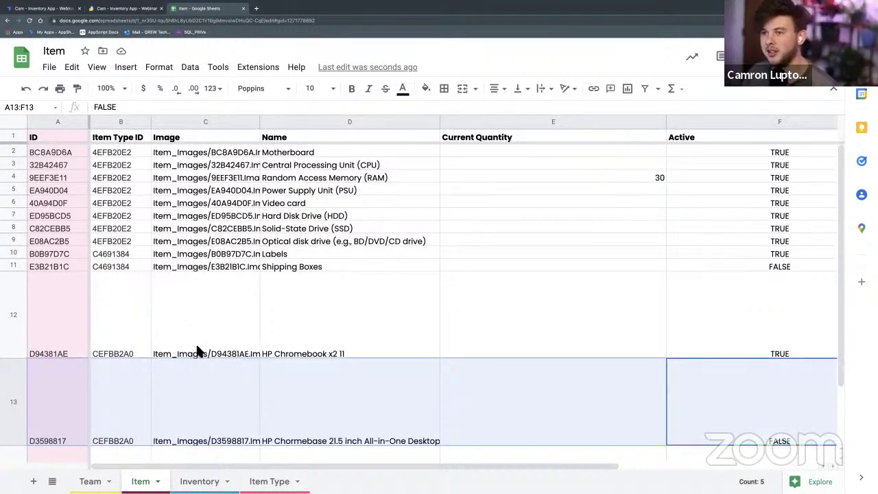
{"action": "left_click", "coordinate": [13, 266]}
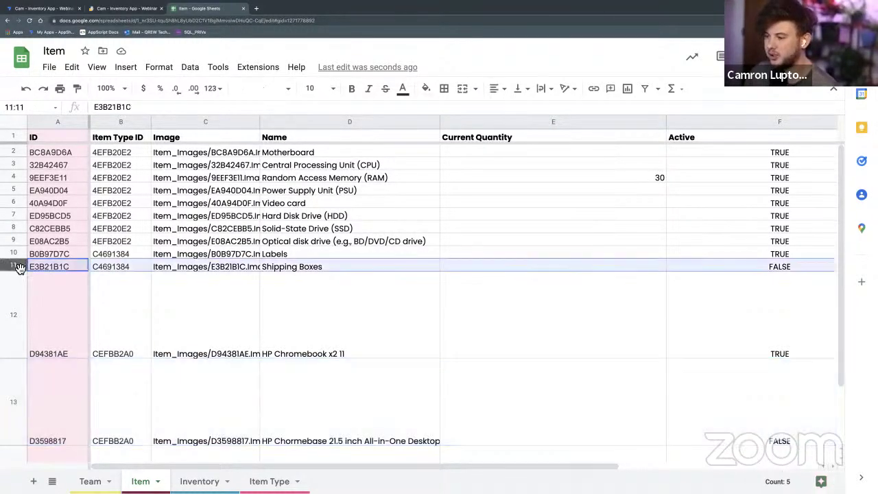
{"action": "left_click", "coordinate": [789, 267]}
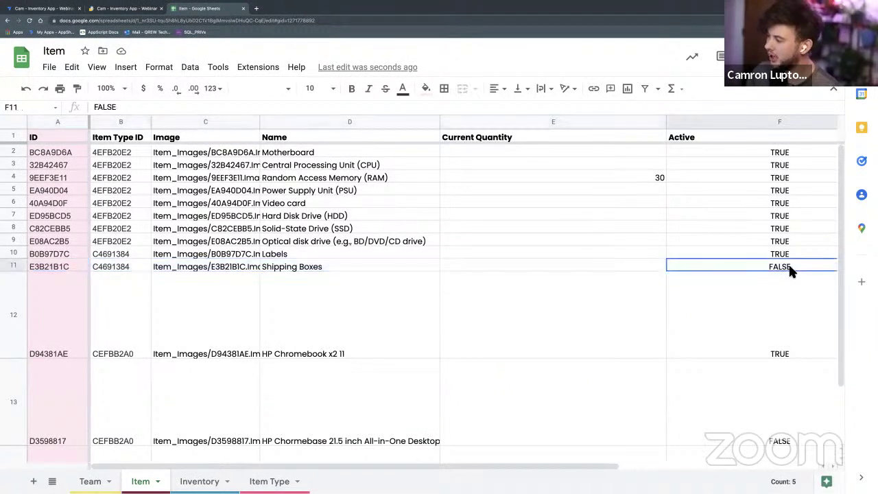
{"action": "left_click", "coordinate": [21, 266]}
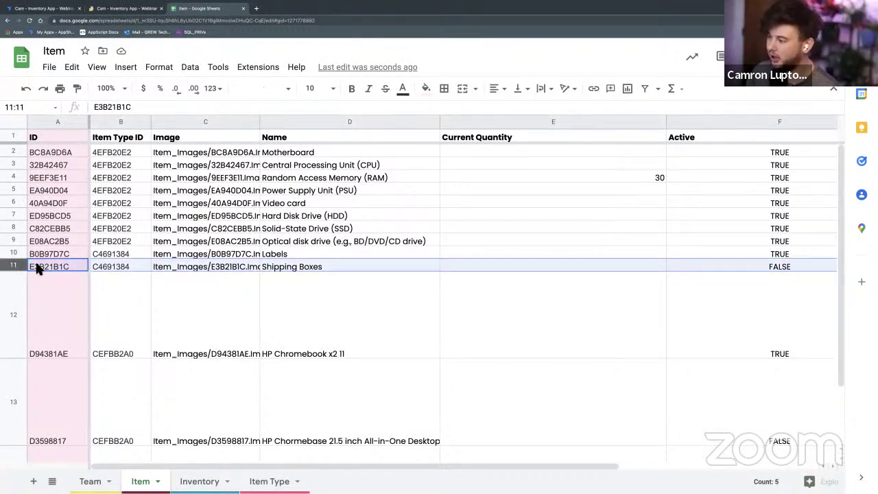
{"action": "left_click", "coordinate": [778, 267]}
{"action": "left_click", "coordinate": [764, 381]}
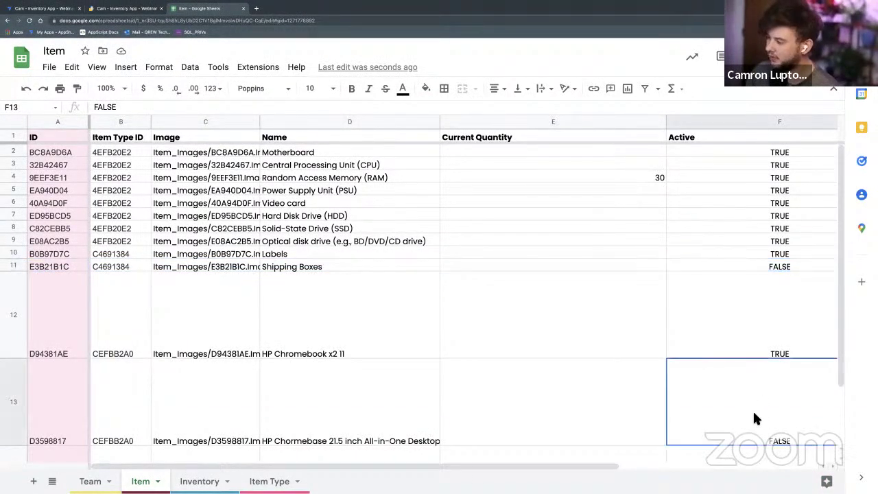
{"action": "scroll", "coordinate": [751, 411], "scroll_direction": "down", "scroll_amount": 2}
{"action": "left_click", "coordinate": [741, 428]}
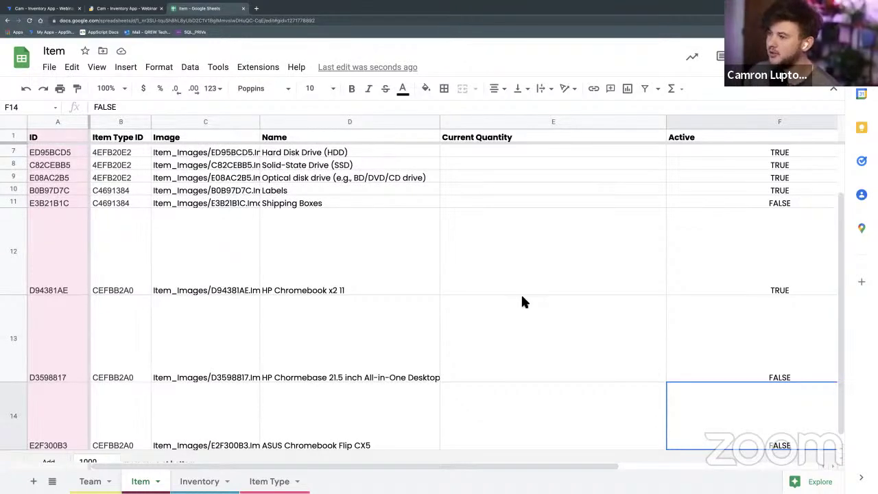
{"action": "left_click", "coordinate": [68, 12]}
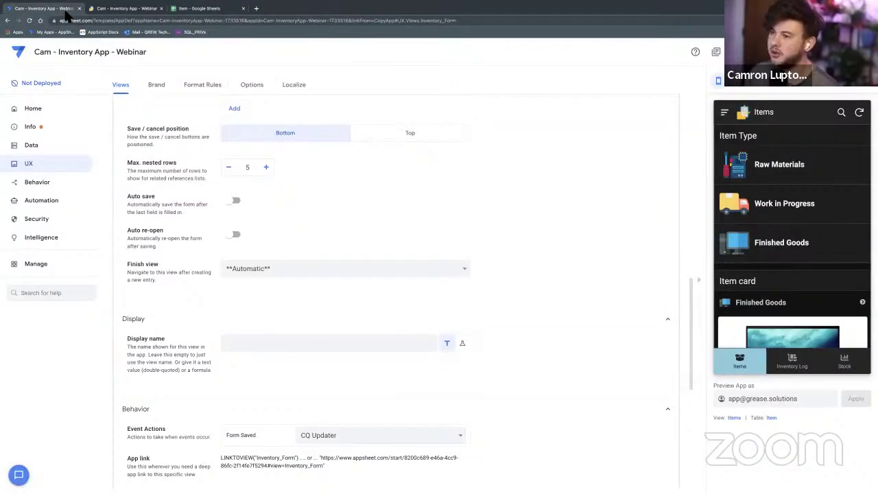
Open the Item security filter's expression editor under Security > Security Filters
{"action": "left_click", "coordinate": [55, 148]}
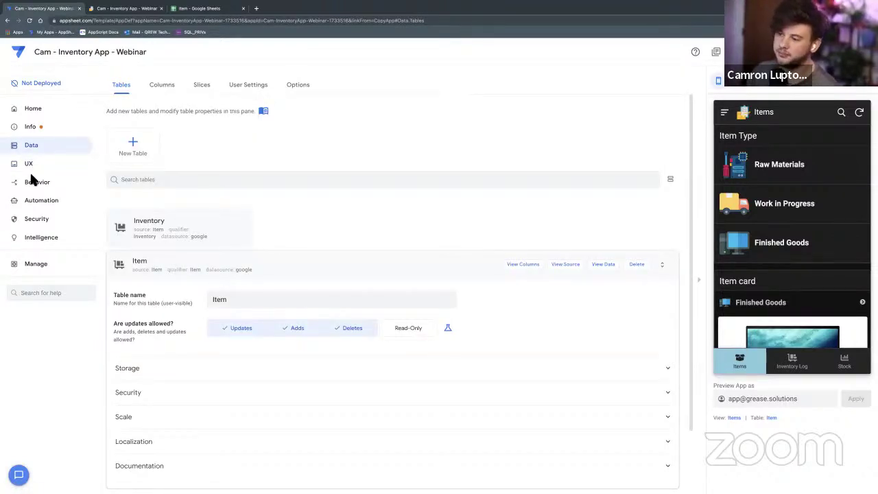
{"action": "left_click", "coordinate": [49, 227]}
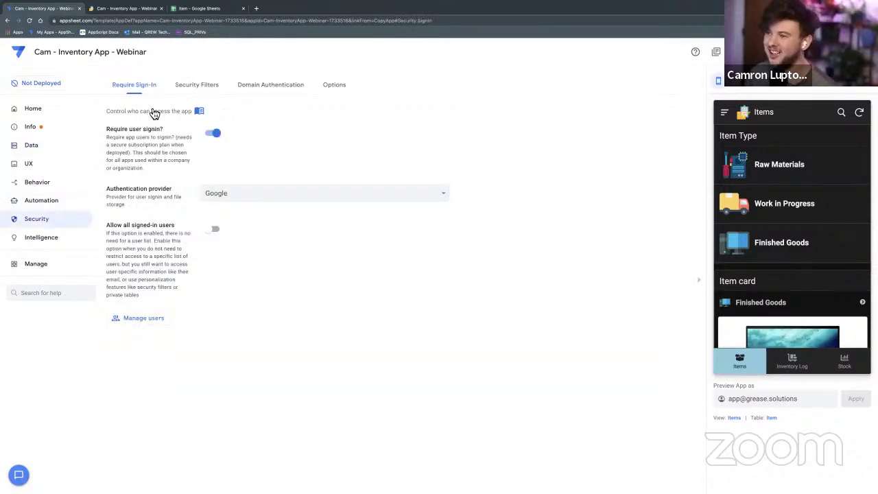
{"action": "left_click", "coordinate": [218, 95]}
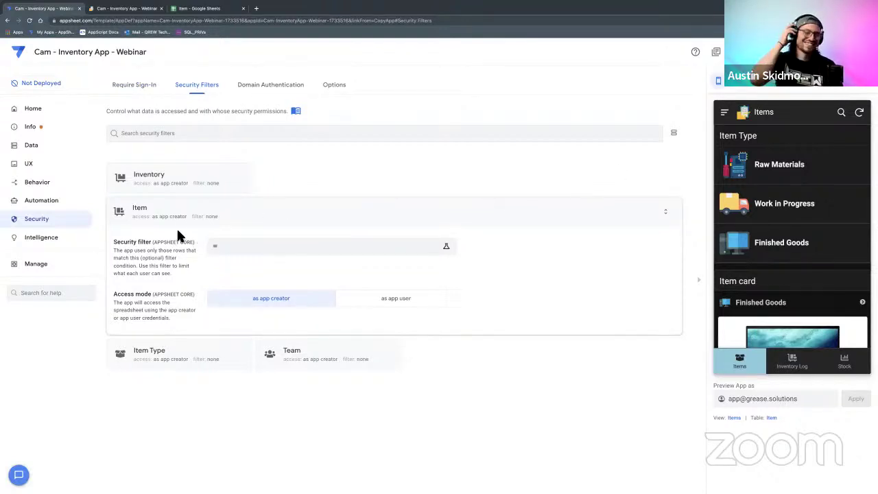
{"action": "left_click", "coordinate": [225, 248]}
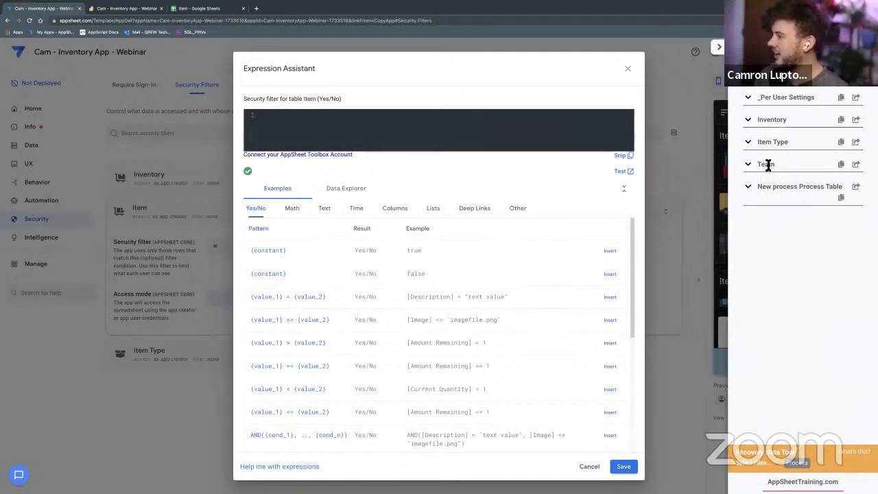
{"action": "left_click", "coordinate": [754, 122]}
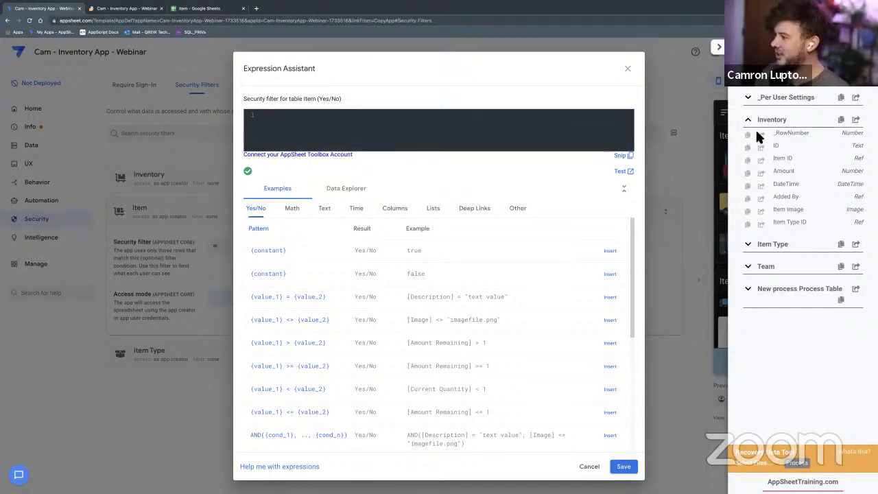
{"action": "left_click", "coordinate": [753, 123]}
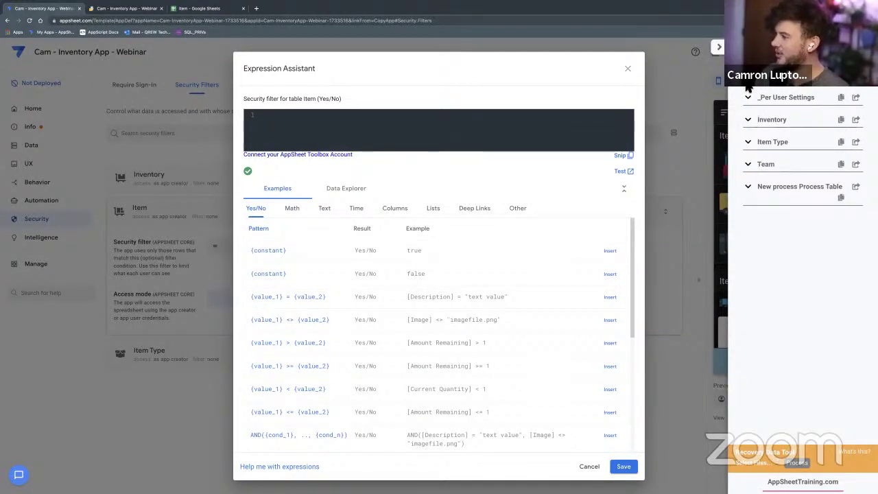
{"action": "scroll", "coordinate": [751, 90], "scroll_direction": "up", "scroll_amount": 3}
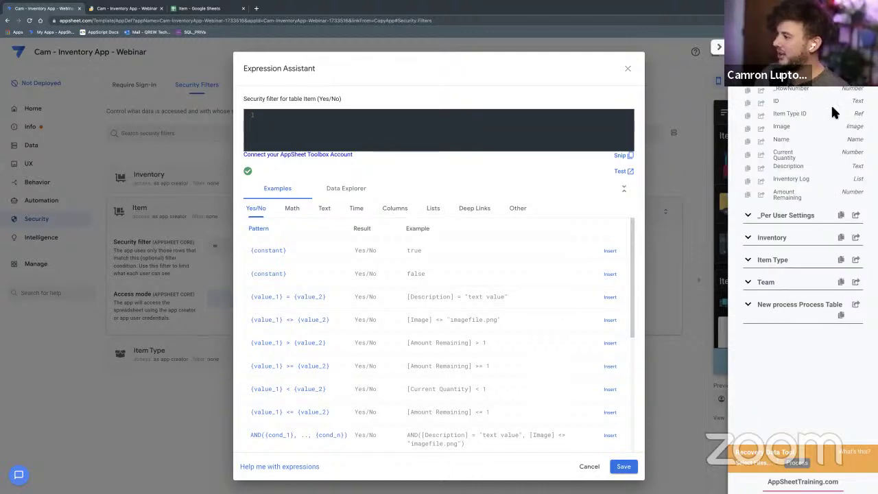
Regenerate the Item table's structure so the new Active column appears
{"action": "left_click", "coordinate": [628, 68]}
{"action": "left_click", "coordinate": [38, 144]}
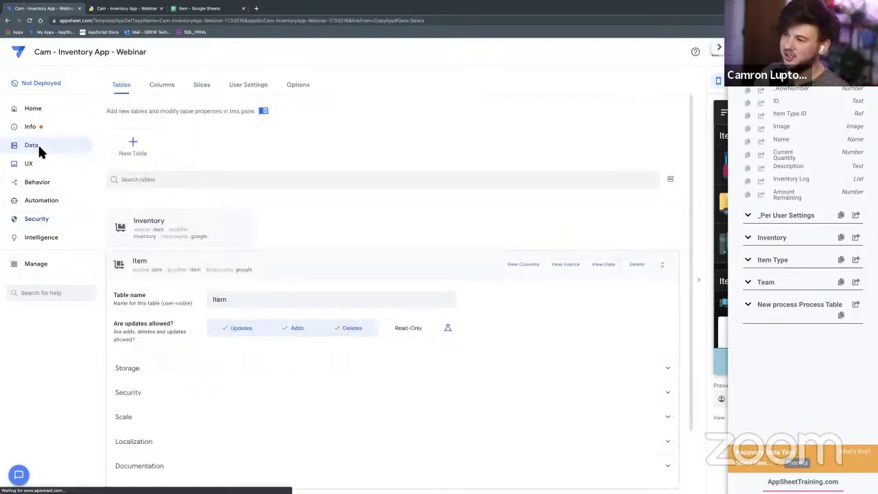
{"action": "left_click", "coordinate": [162, 87]}
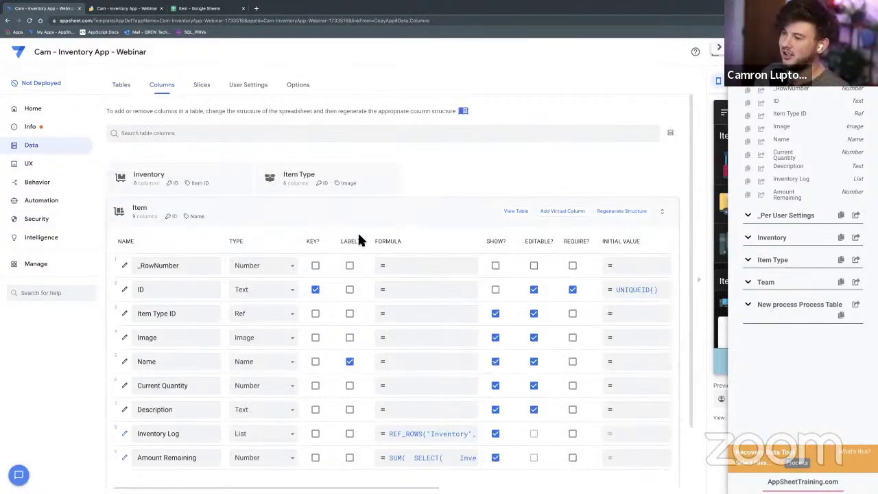
{"action": "left_click", "coordinate": [604, 214]}
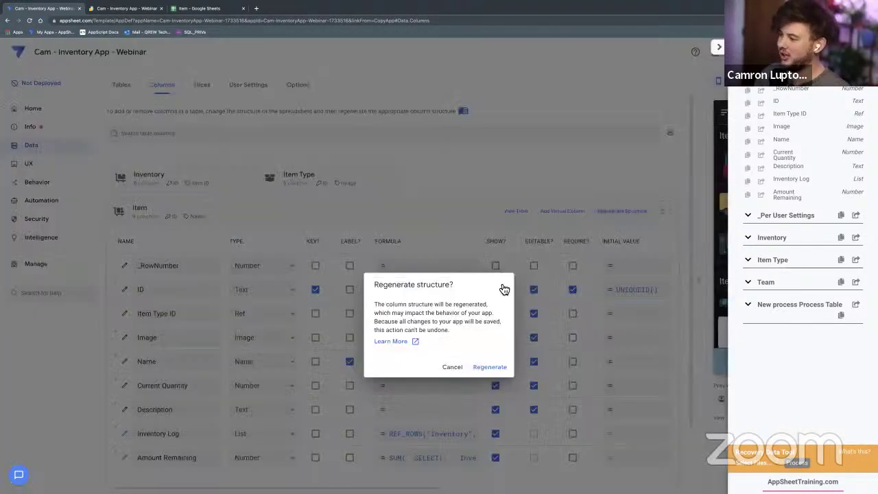
{"action": "left_click", "coordinate": [481, 368]}
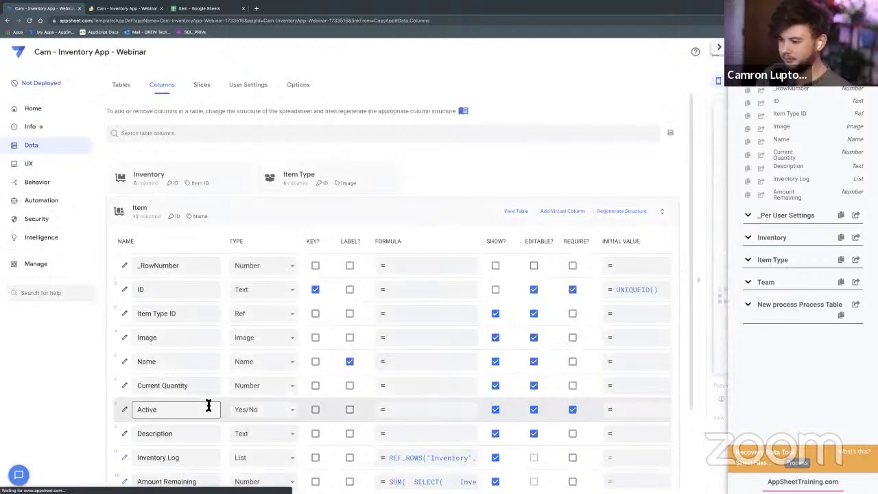
{"action": "double_click", "coordinate": [135, 410]}
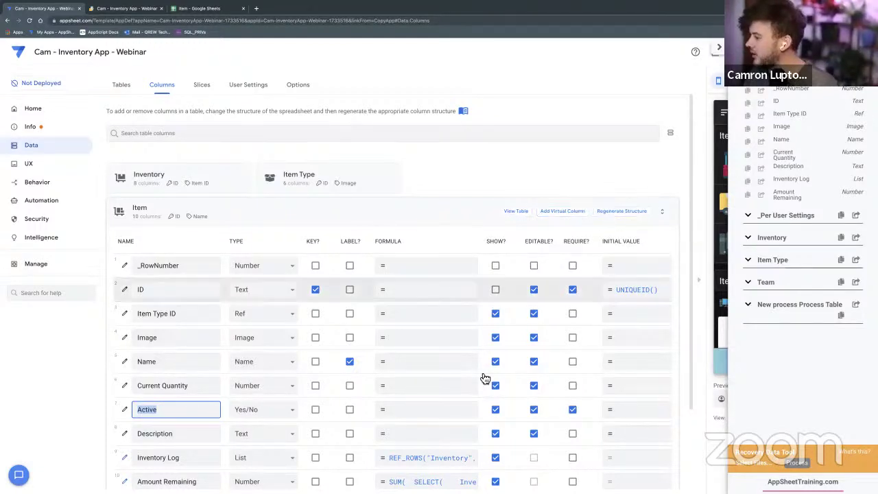
Begin Active's Show_If expression with ANY(SELECT(Team
{"action": "left_click", "coordinate": [663, 213]}
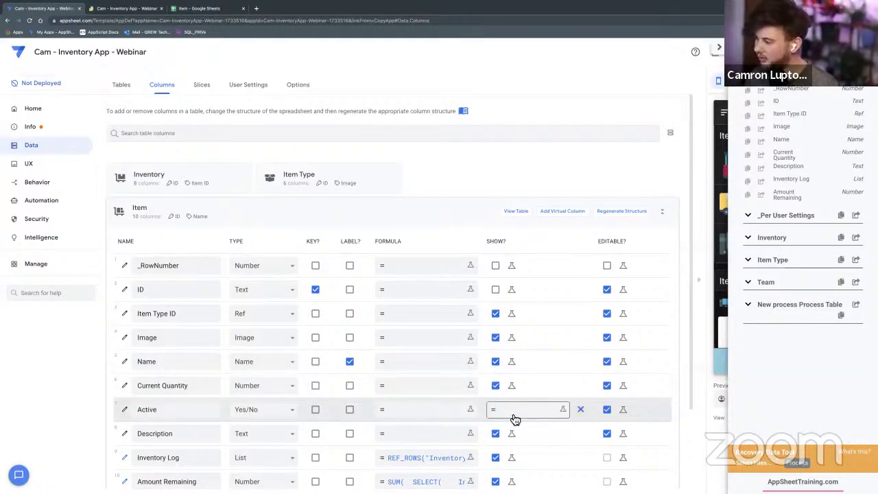
{"action": "left_click", "coordinate": [512, 411]}
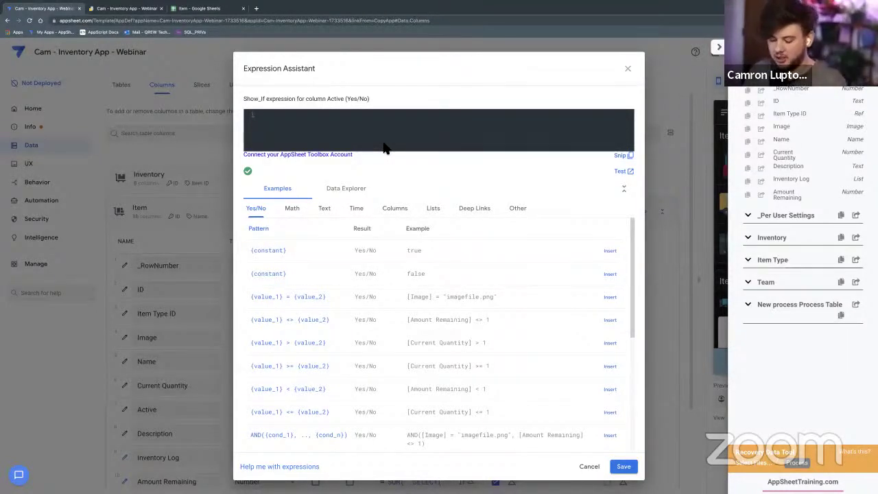
{"action": "type", "text": "ANY"}
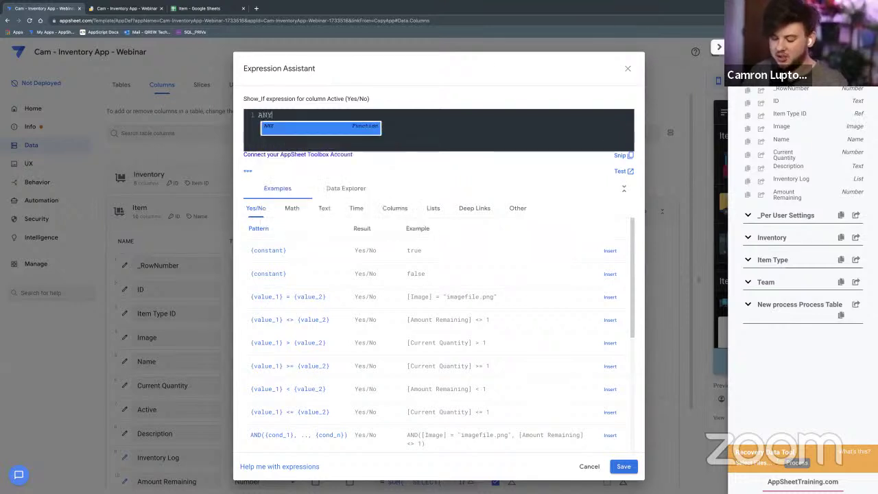
{"action": "type", "text": "(SELECT"}
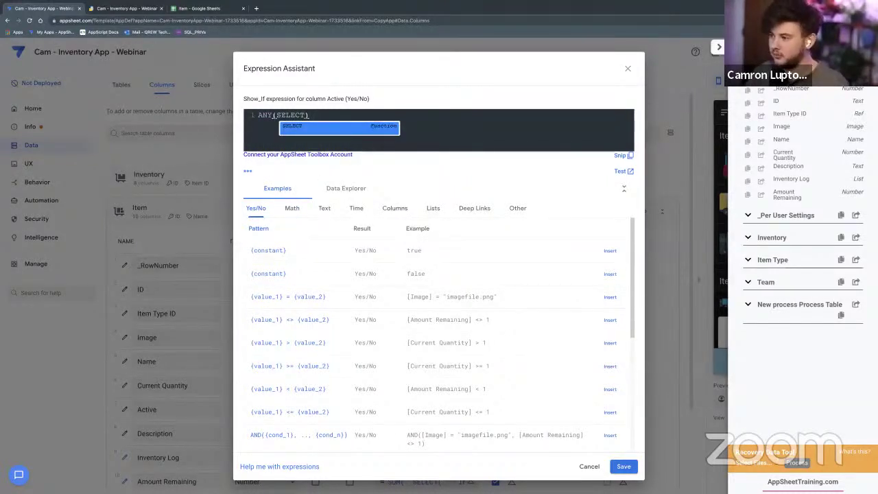
{"action": "type", "text": "("}
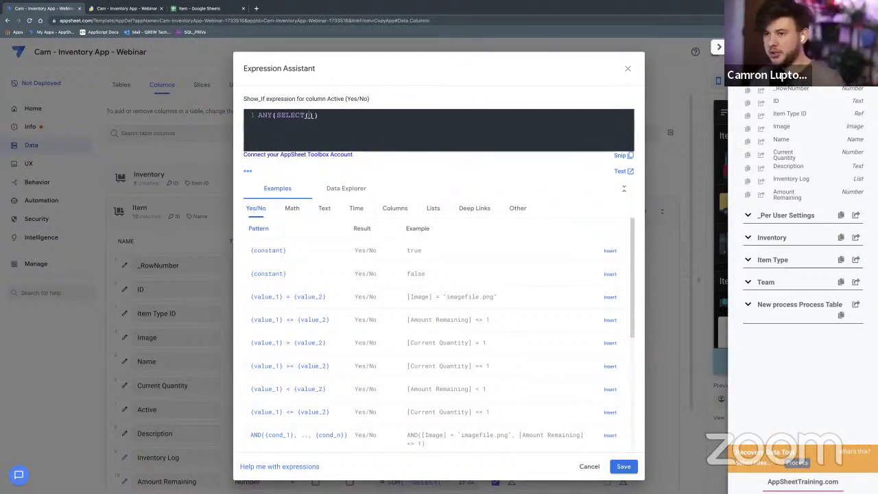
{"action": "type", "text": "Team"}
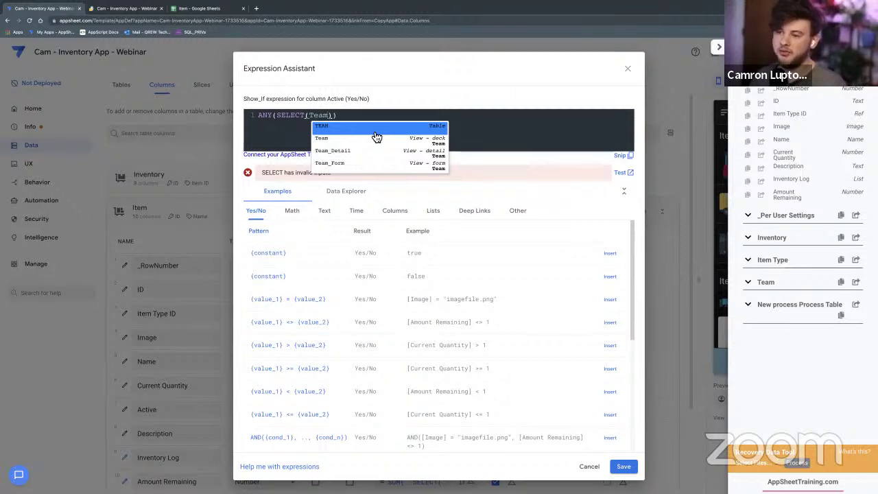
Complete the Show_If as ANY(SELECT(Team[Role],[Email]=USEREMAIL())), copy it and save
{"action": "type", "text": "["}
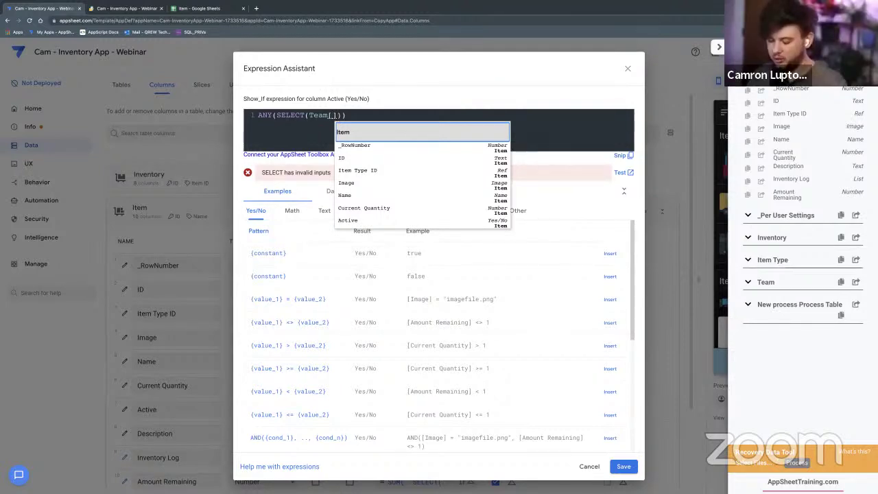
{"action": "type", "text": "Role"}
{"action": "left_click", "coordinate": [362, 118]}
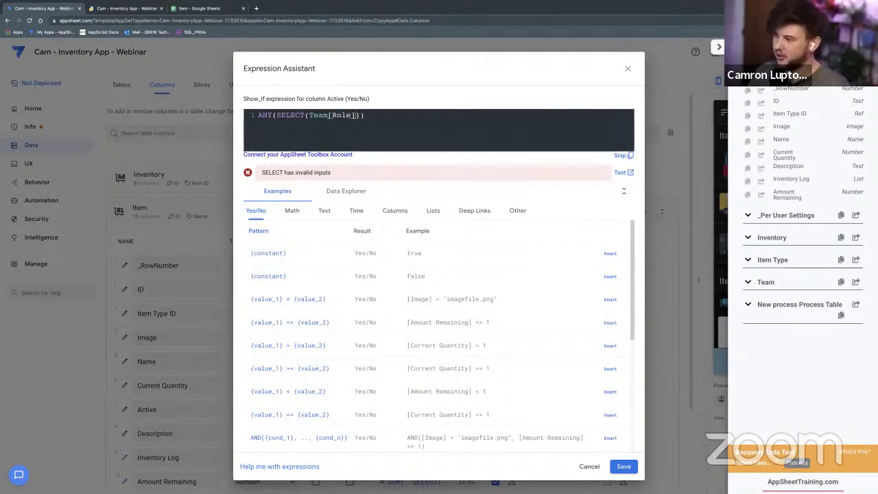
{"action": "type", "text": ","}
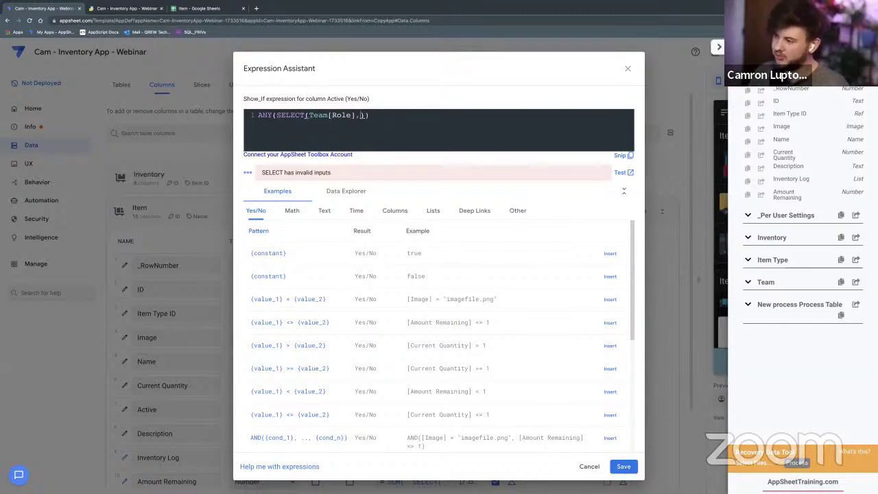
{"action": "type", "text": "[Email]"}
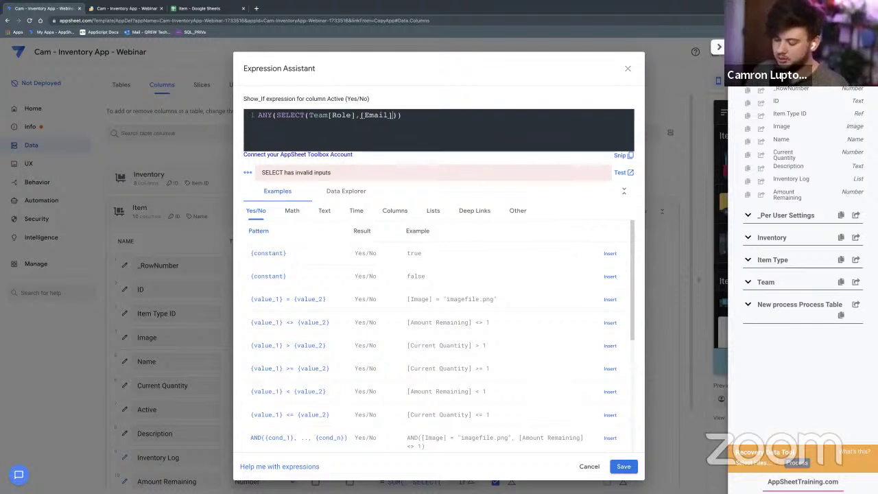
{"action": "type", "text": "=USEREMA"}
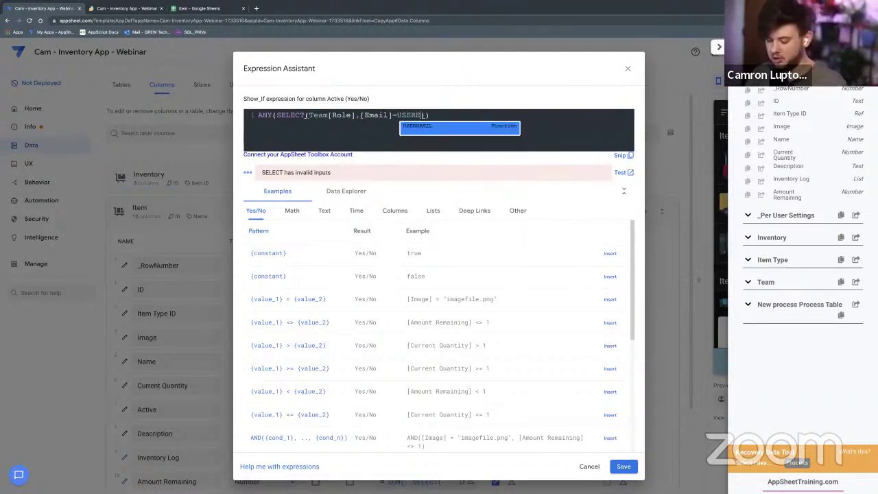
{"action": "type", "text": "IL()"}
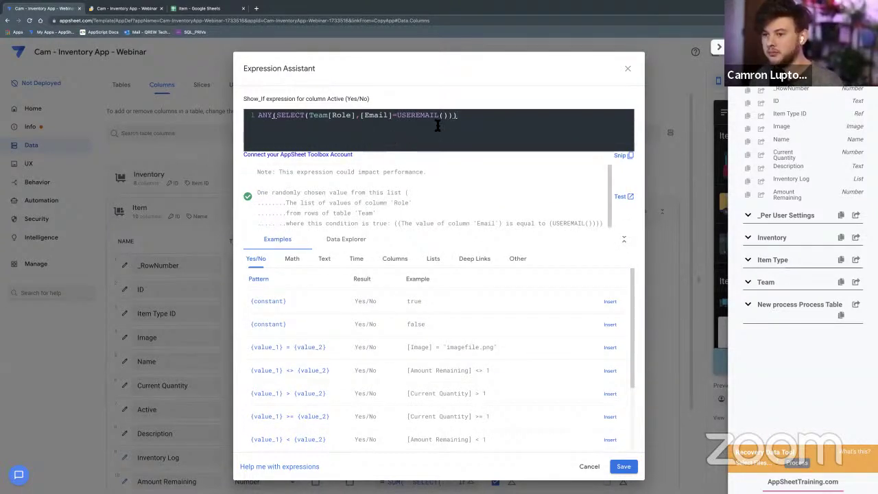
{"action": "left_click", "coordinate": [251, 120]}
{"action": "key", "text": "super+c"}
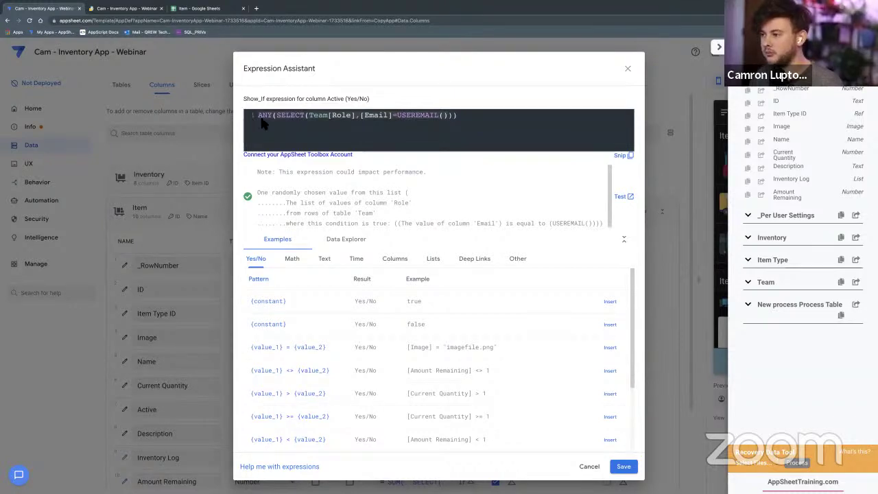
{"action": "left_click", "coordinate": [463, 129]}
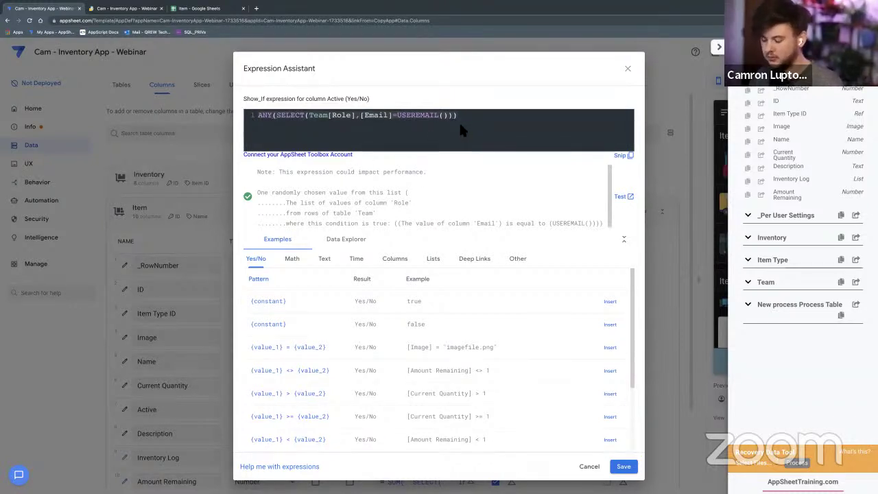
{"action": "left_click", "coordinate": [623, 467]}
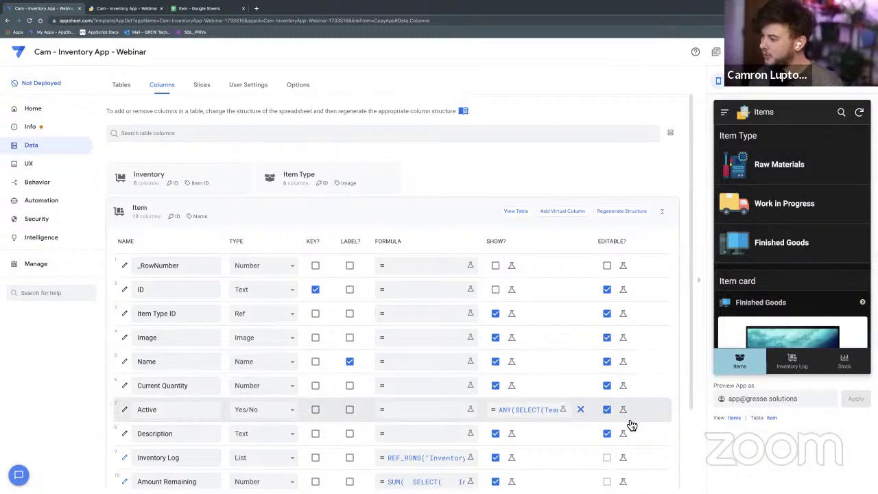
Paste the copied expression as Active's Editable_If condition and save it
{"action": "left_click", "coordinate": [625, 412]}
{"action": "left_click", "coordinate": [649, 414]}
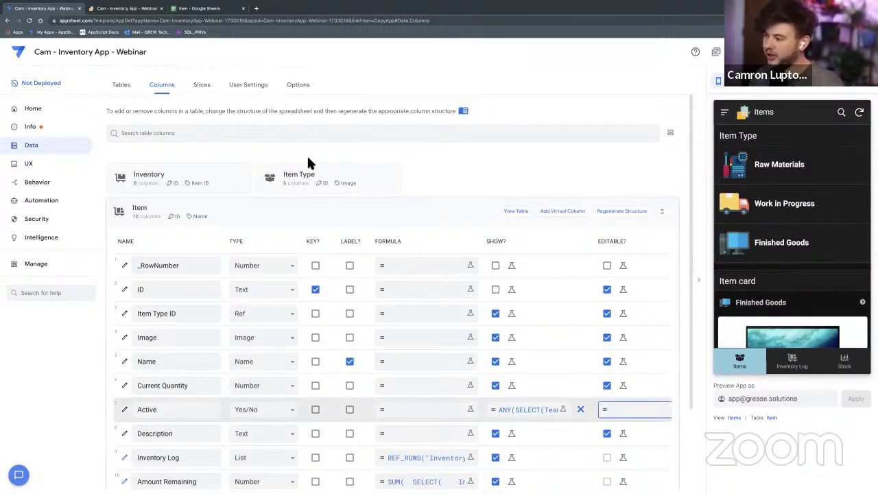
{"action": "key", "text": "super+v"}
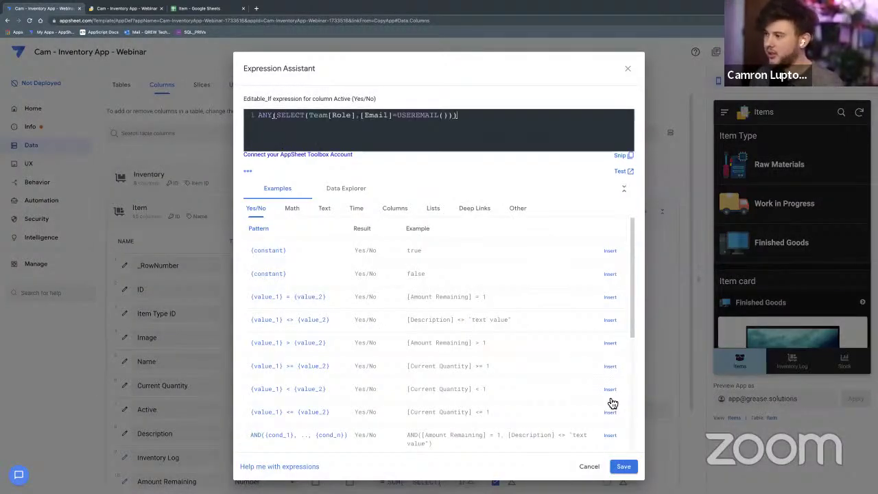
{"action": "left_click", "coordinate": [623, 466]}
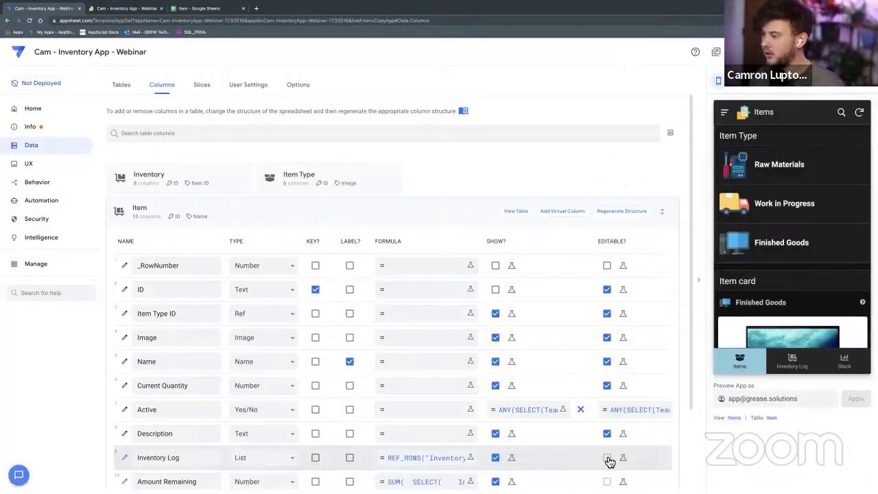
Append ="Manager" to the Show_If expression and check the Team sheet's Role values
{"action": "left_click", "coordinate": [534, 412]}
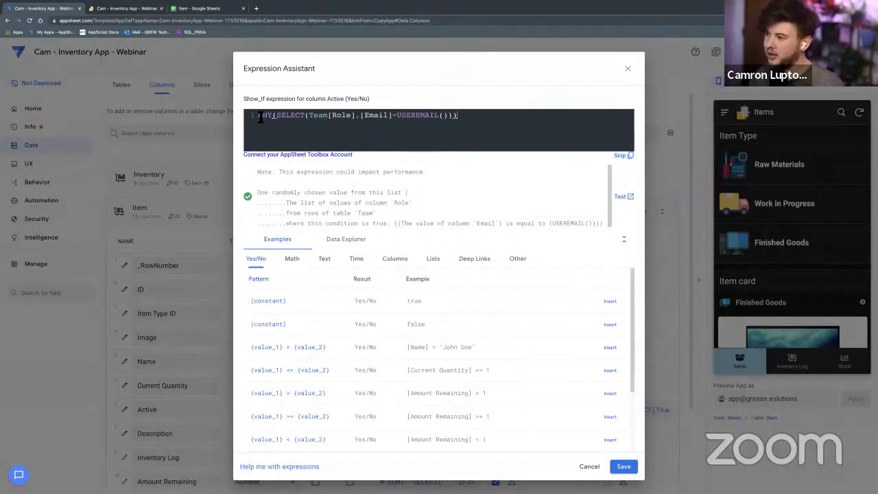
{"action": "double_click", "coordinate": [264, 115]}
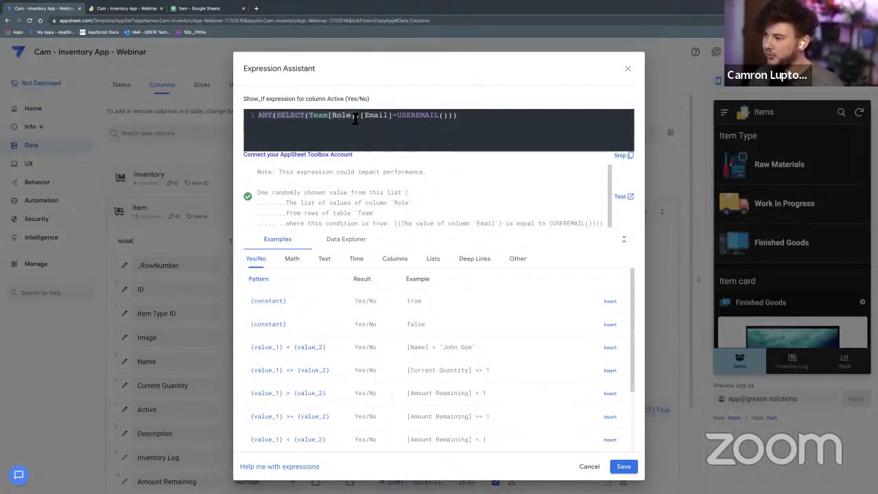
{"action": "left_click_drag", "start_coordinate": [356, 118], "coordinate": [464, 118]}
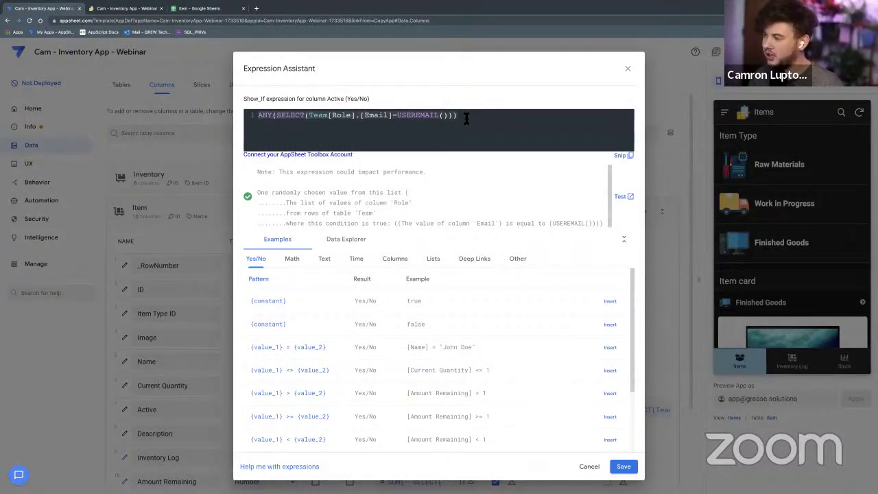
{"action": "left_click", "coordinate": [466, 118]}
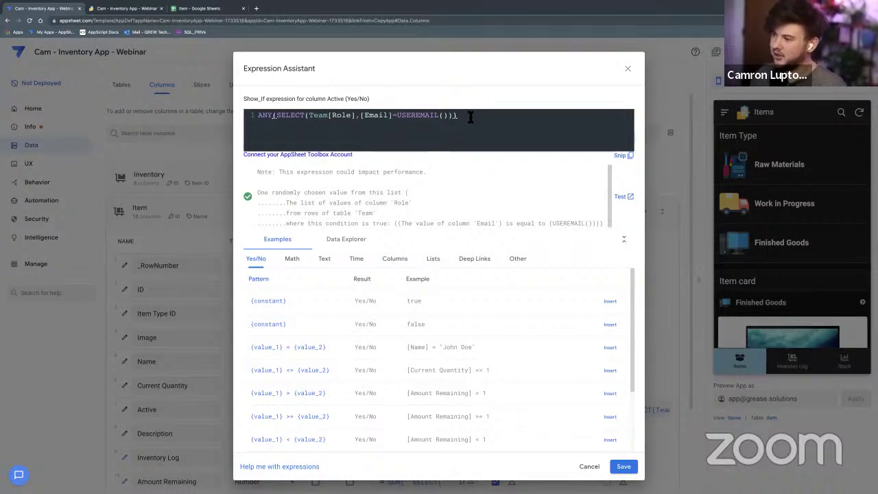
{"action": "type", "text": "="}
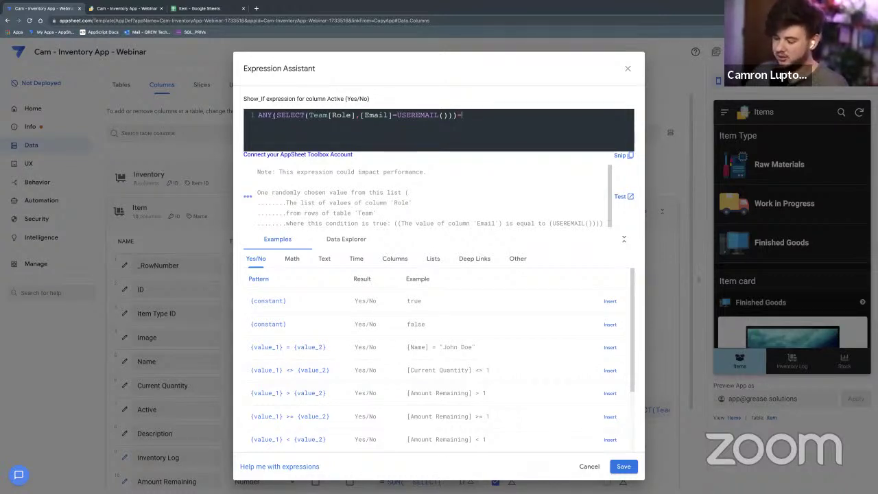
{"action": "type", "text": "\"Manage"}
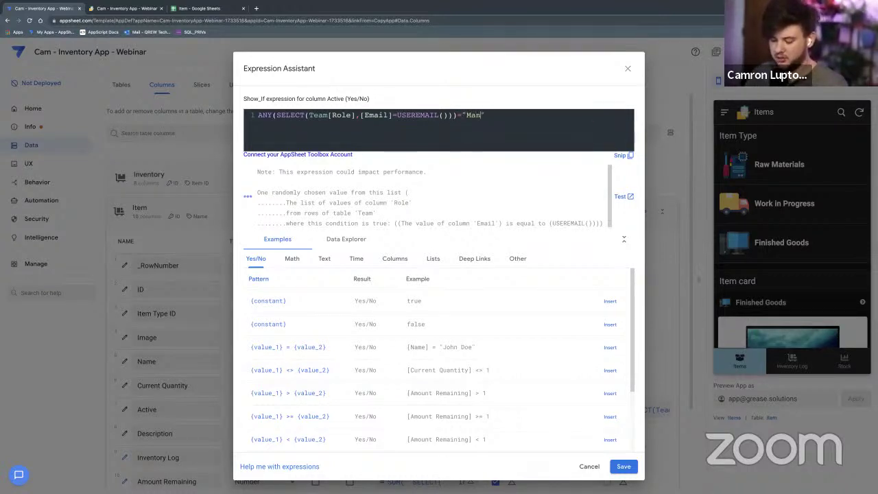
{"action": "type", "text": "r"}
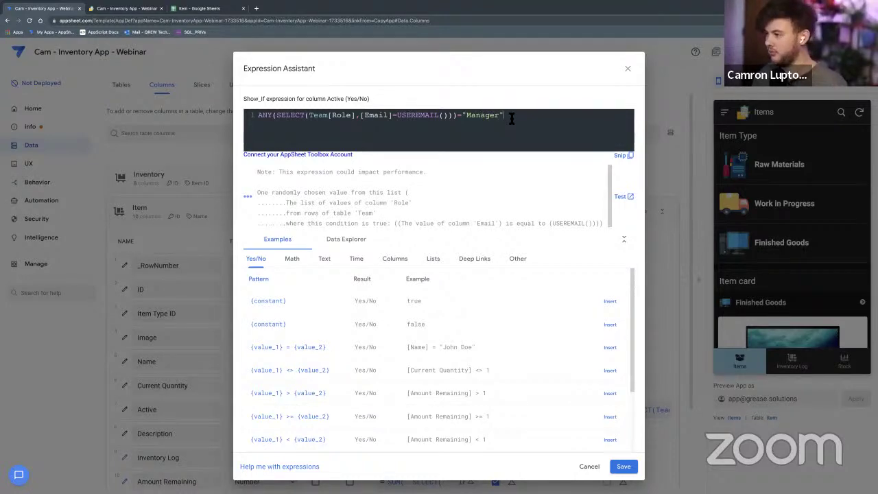
{"action": "left_click", "coordinate": [206, 8]}
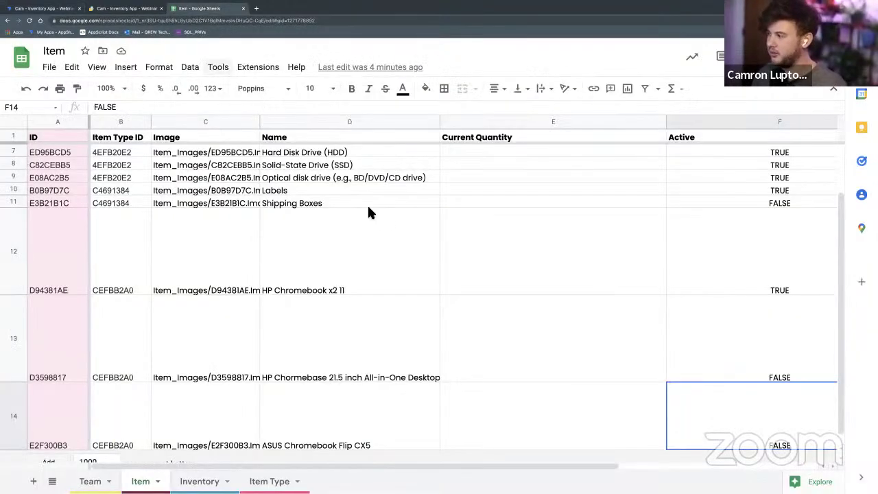
{"action": "left_click", "coordinate": [90, 481]}
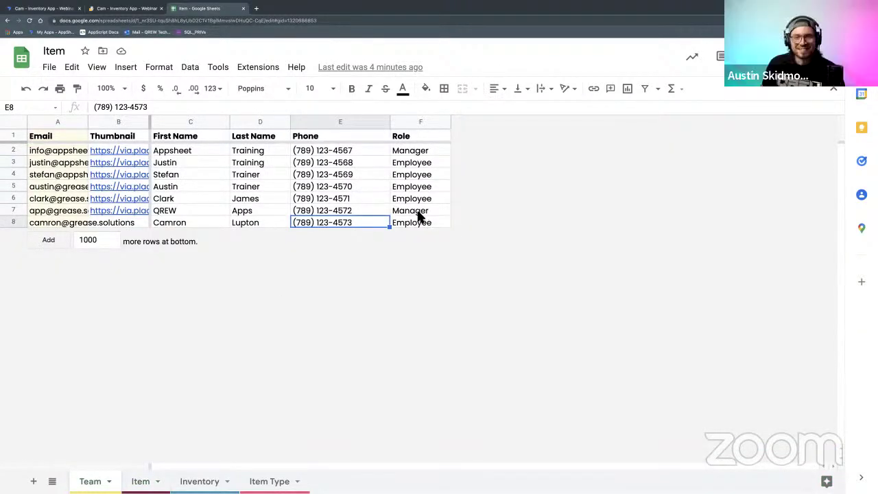
Save the Show_If expression ending in ="Manager"
{"action": "left_click", "coordinate": [56, 8]}
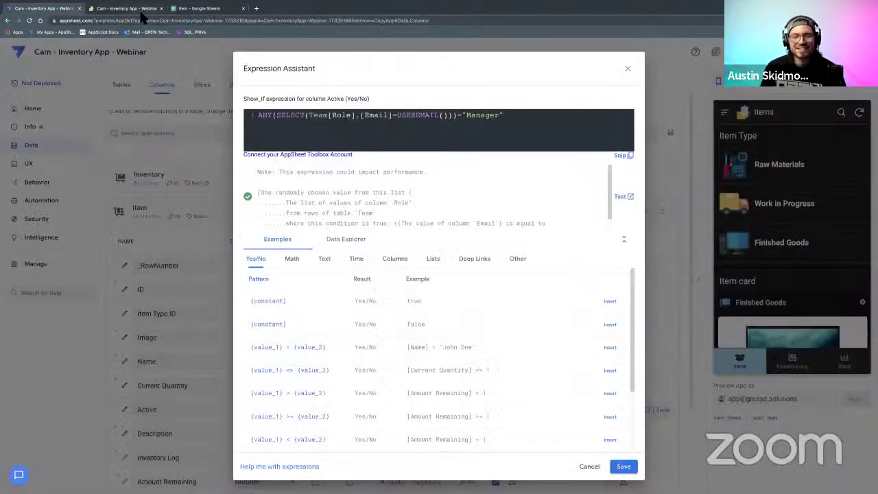
{"action": "left_click_drag", "start_coordinate": [537, 120], "coordinate": [200, 101]}
{"action": "key", "text": "ctrl+c"}
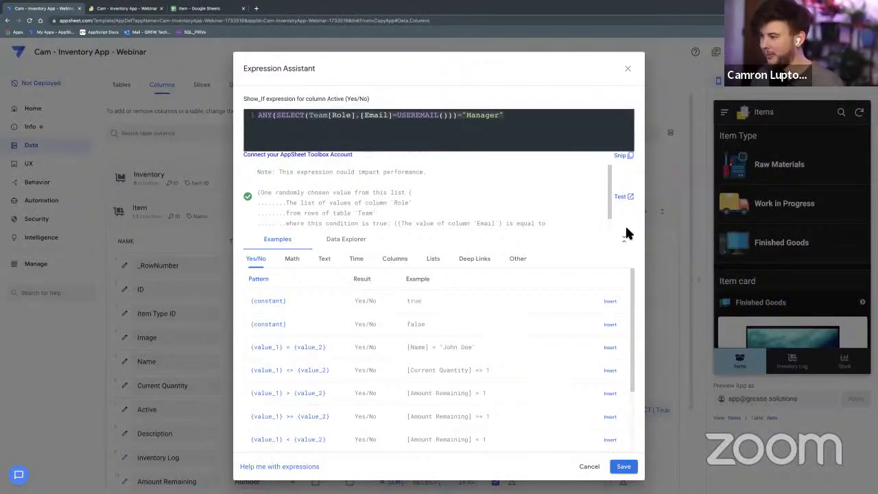
{"action": "left_click", "coordinate": [624, 466]}
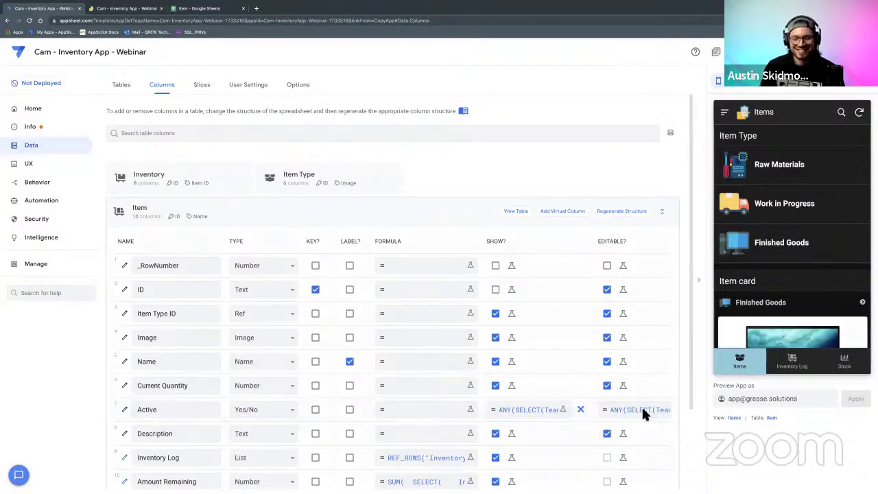
Append the Manager comparison to Active's Editable_If expression and save it
{"action": "left_click", "coordinate": [641, 407]}
{"action": "left_click", "coordinate": [355, 196]}
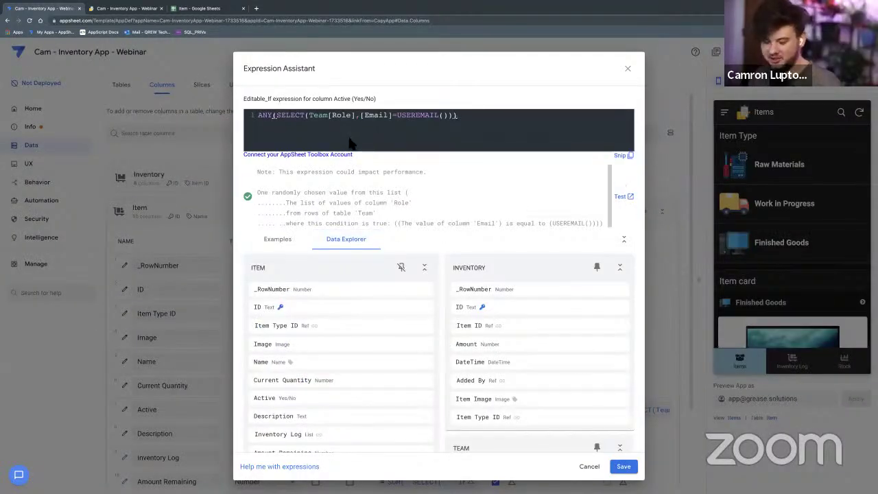
{"action": "type", "text": "='Manager'"}
{"action": "left_click", "coordinate": [624, 466]}
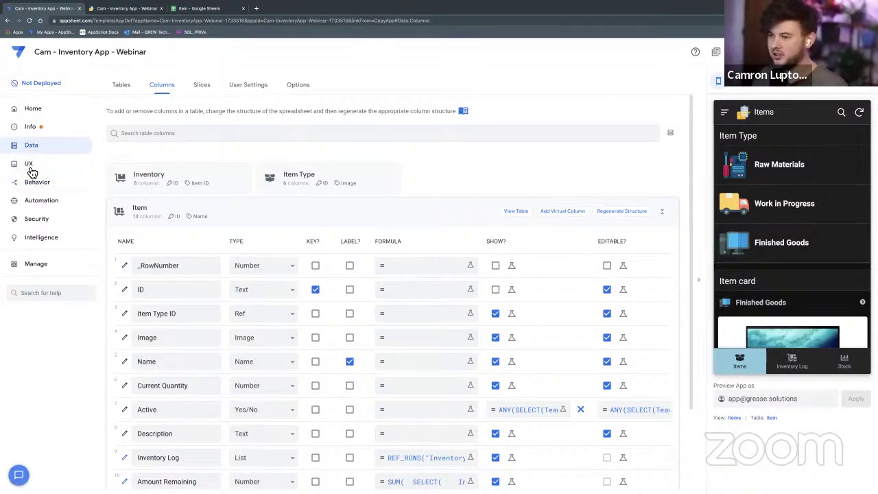
Set the Item table's security filter to [Active]=TRUE and save it
{"action": "left_click", "coordinate": [39, 223]}
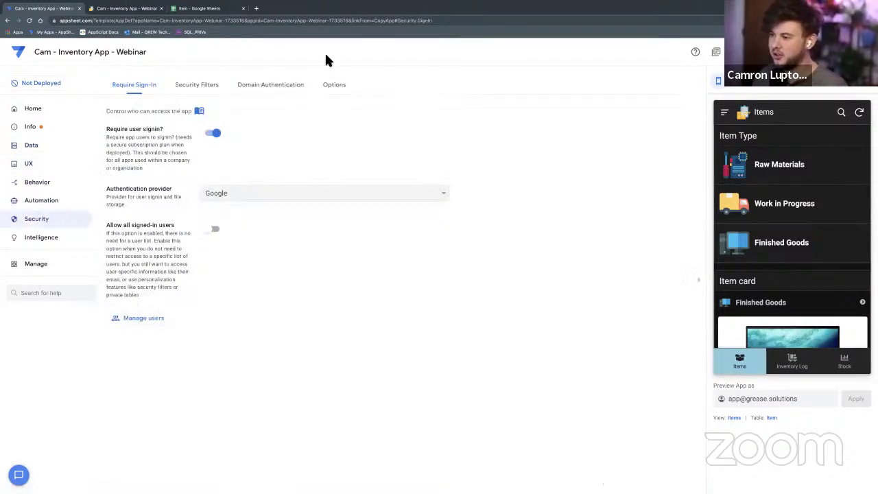
{"action": "left_click", "coordinate": [212, 90]}
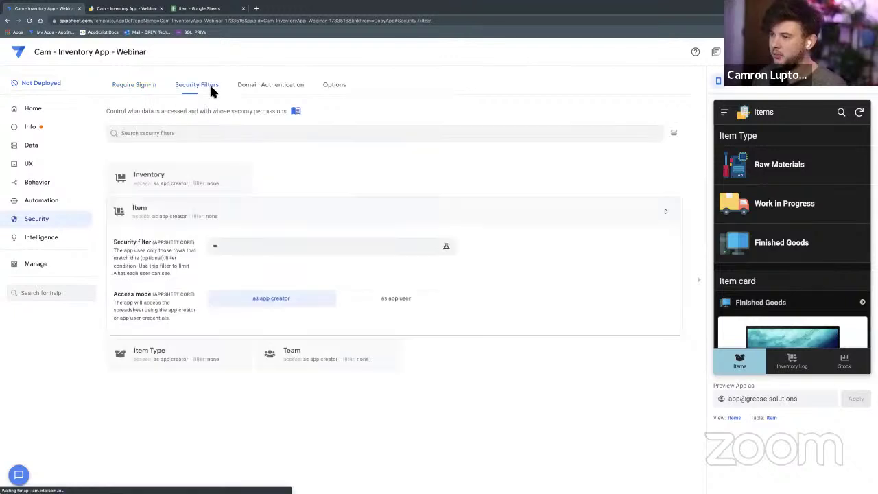
{"action": "left_click", "coordinate": [252, 245]}
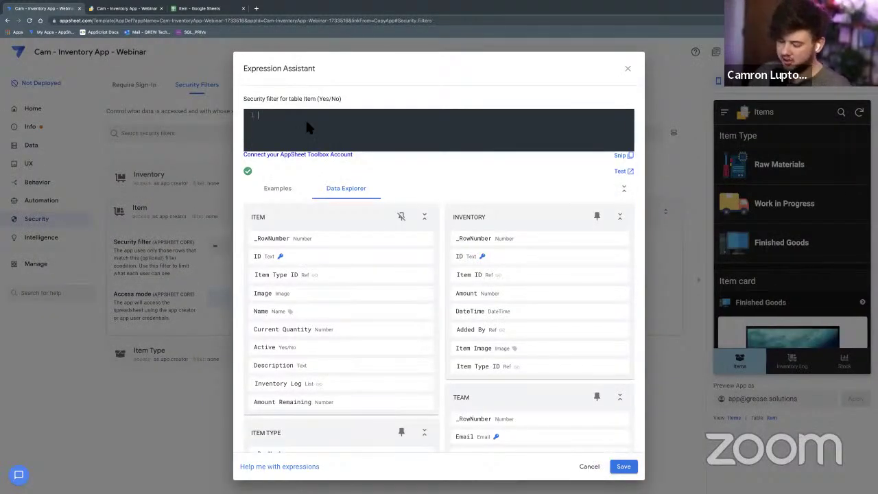
{"action": "type", "text": "[Activ"}
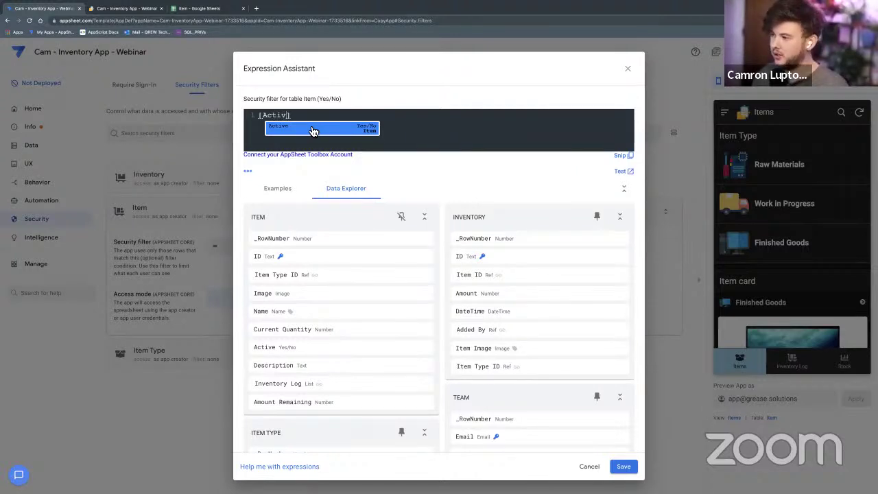
{"action": "left_click", "coordinate": [310, 129]}
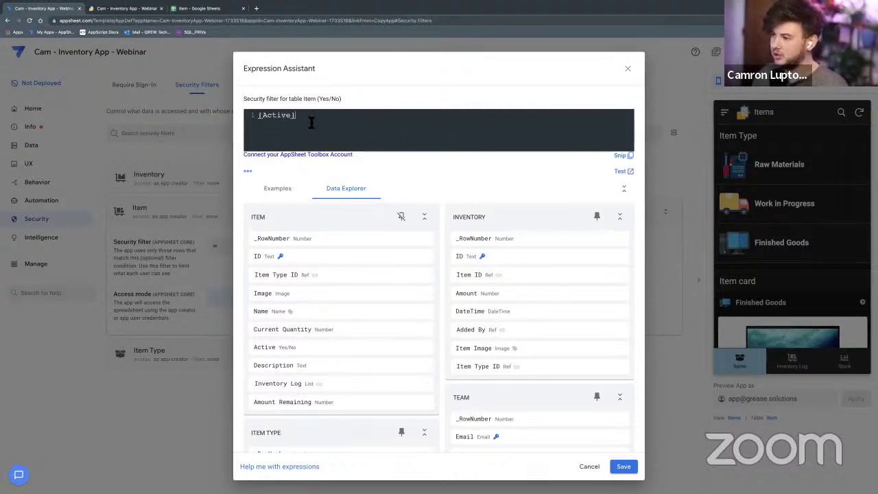
{"action": "type", "text": "="}
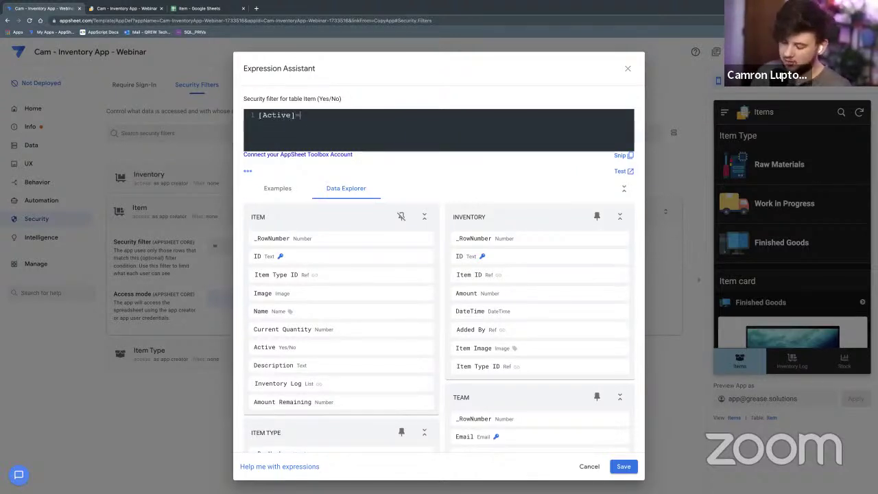
{"action": "type", "text": "TRUE"}
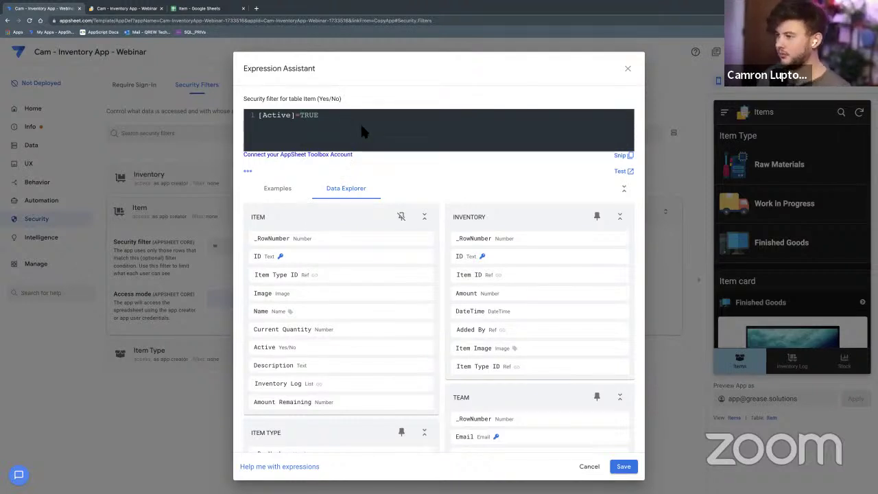
{"action": "left_click_drag", "start_coordinate": [345, 101], "coordinate": [242, 98]}
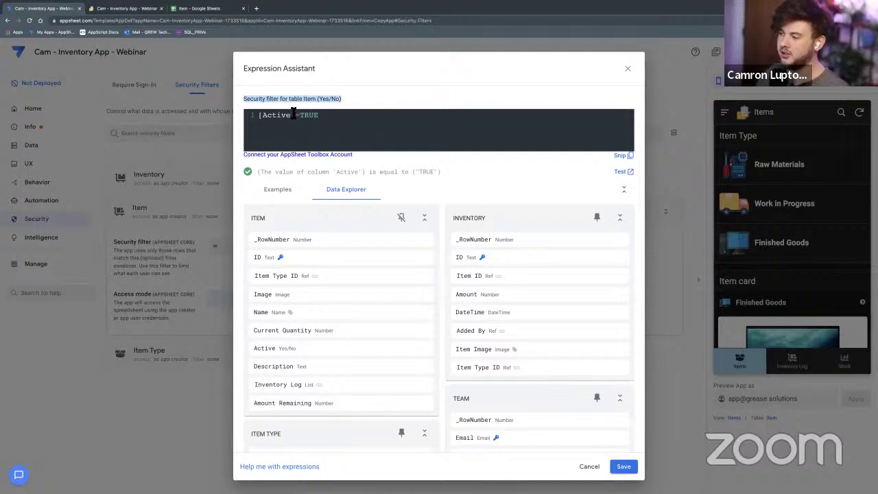
{"action": "left_click", "coordinate": [258, 115]}
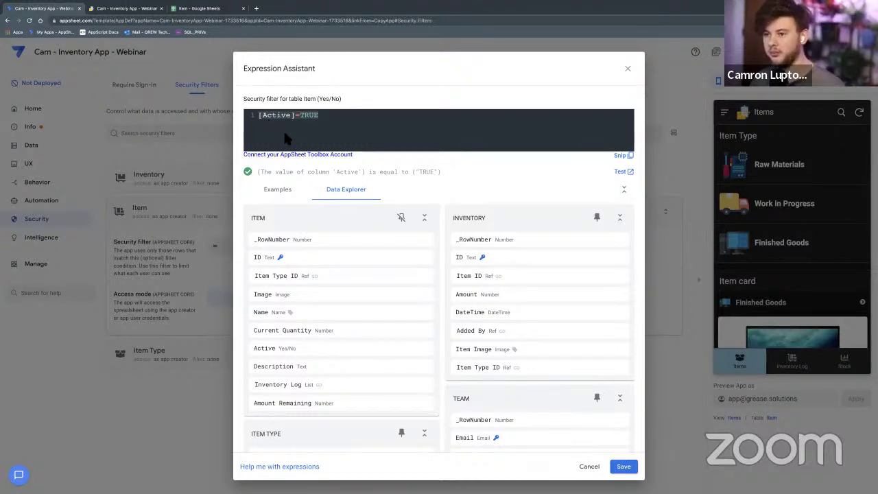
{"action": "left_click", "coordinate": [328, 115]}
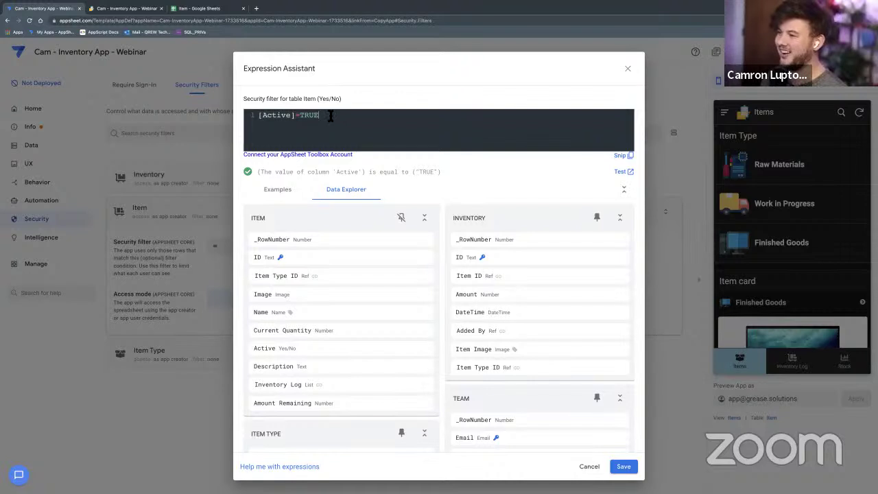
{"action": "left_click", "coordinate": [623, 467]}
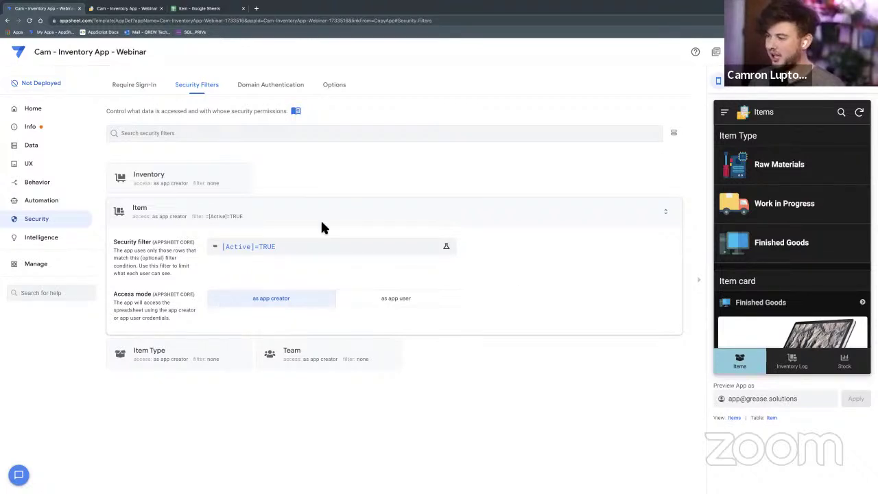
Rewrite the Item security filter as OR(ANY(SELECT(Team[Role],[Email]=USEREMAIL()))="Manager", [Active]=TRUE)
{"action": "left_click", "coordinate": [322, 245]}
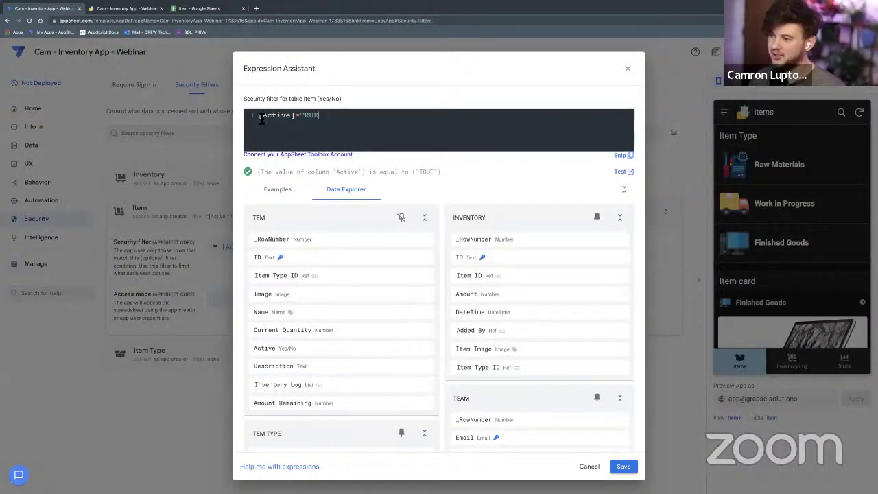
{"action": "key", "text": "ctrl+v"}
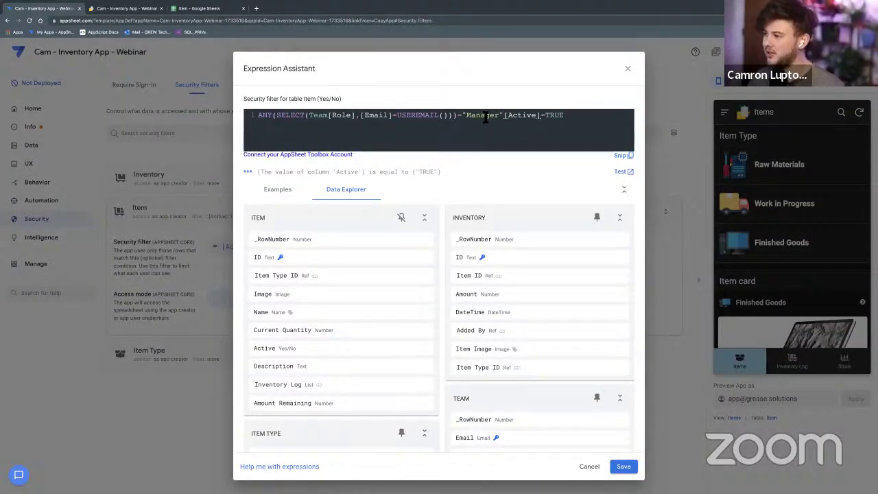
{"action": "key", "text": "Return"}
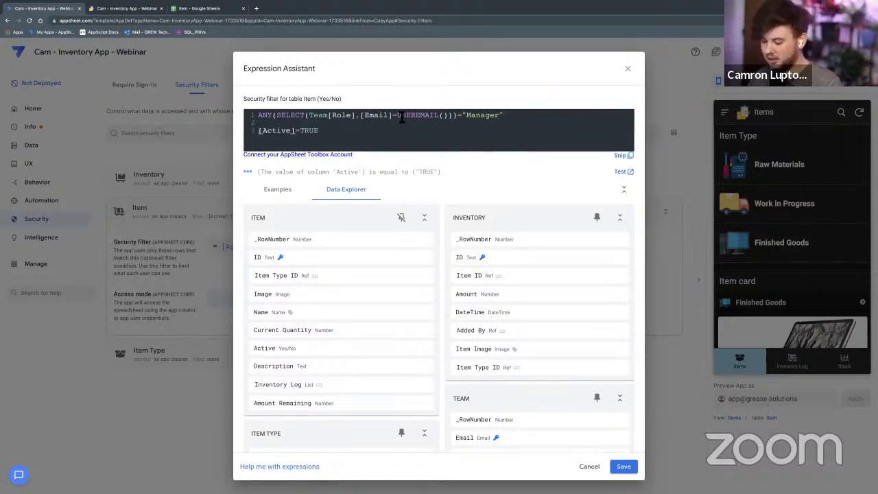
{"action": "type", "text": ","}
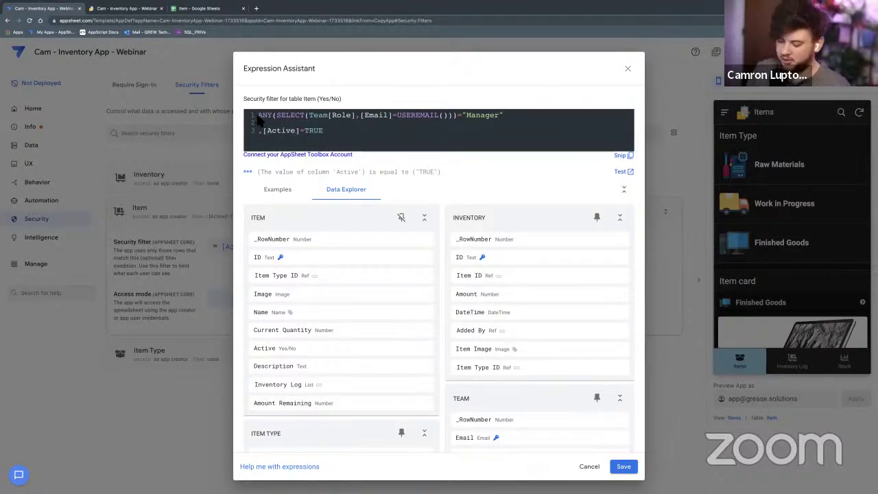
{"action": "left_click", "coordinate": [259, 115]}
{"action": "type", "text": "OR"}
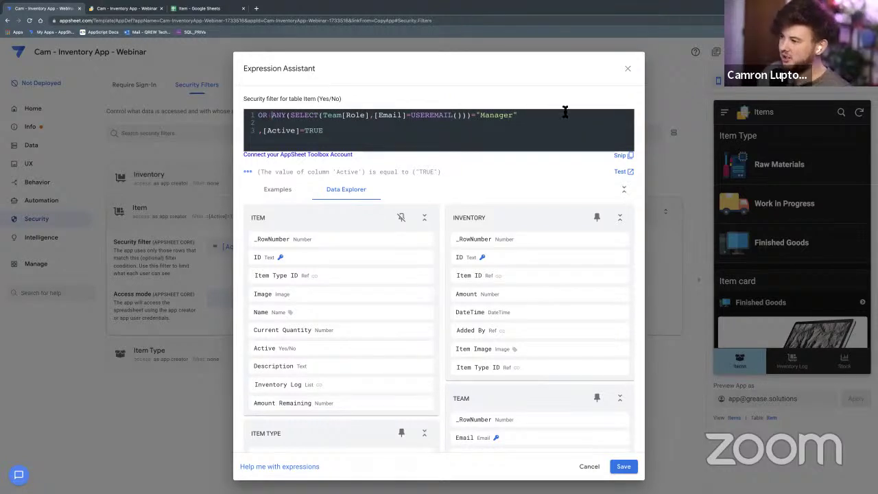
{"action": "key", "text": "BackSpace"}
{"action": "type", "text": "("}
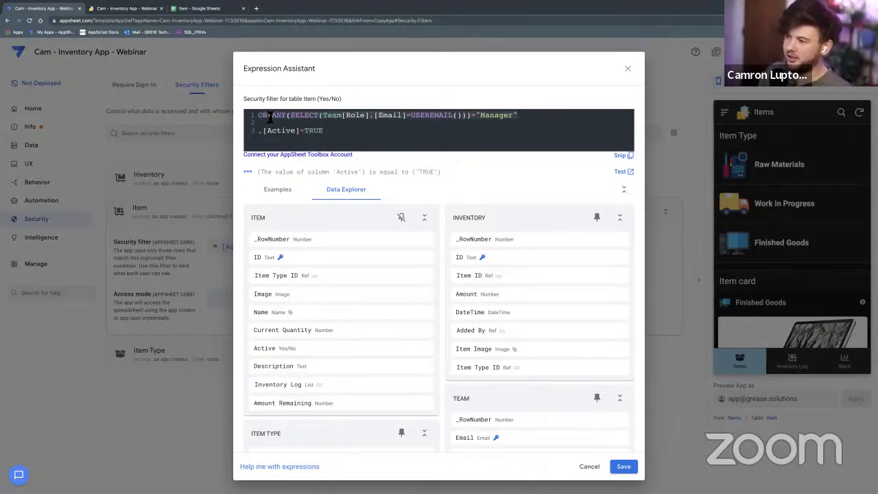
{"action": "left_click", "coordinate": [274, 125]}
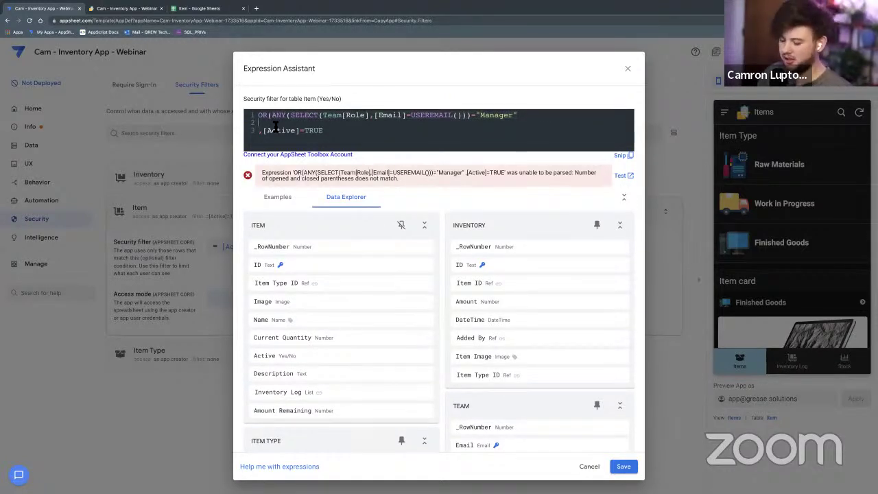
{"action": "type", "text": ","}
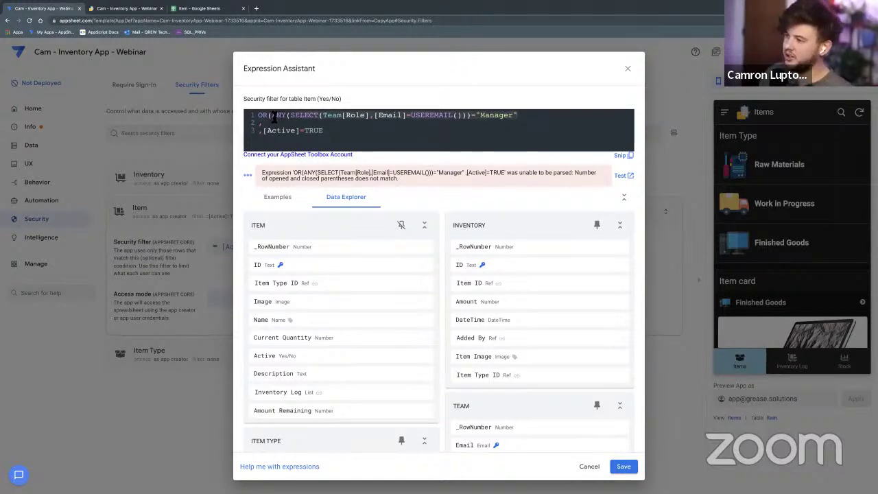
{"action": "key", "text": "Down"}
{"action": "key", "text": "BackSpace"}
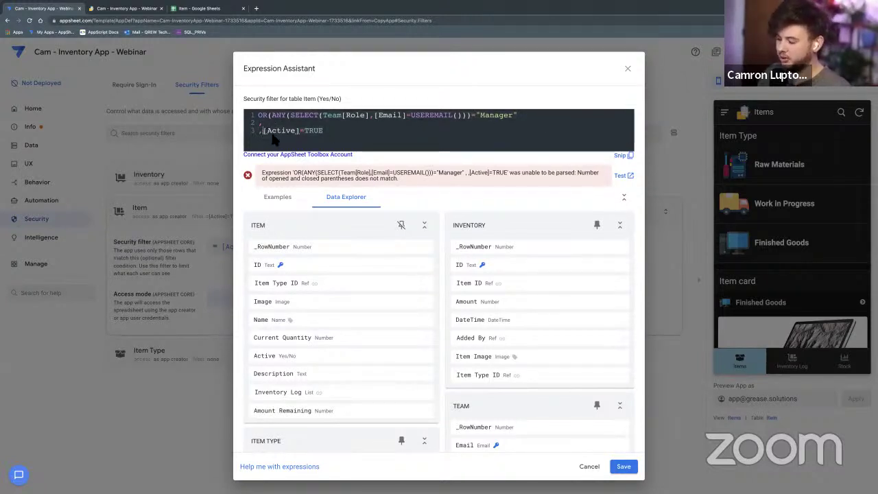
{"action": "left_click", "coordinate": [335, 136]}
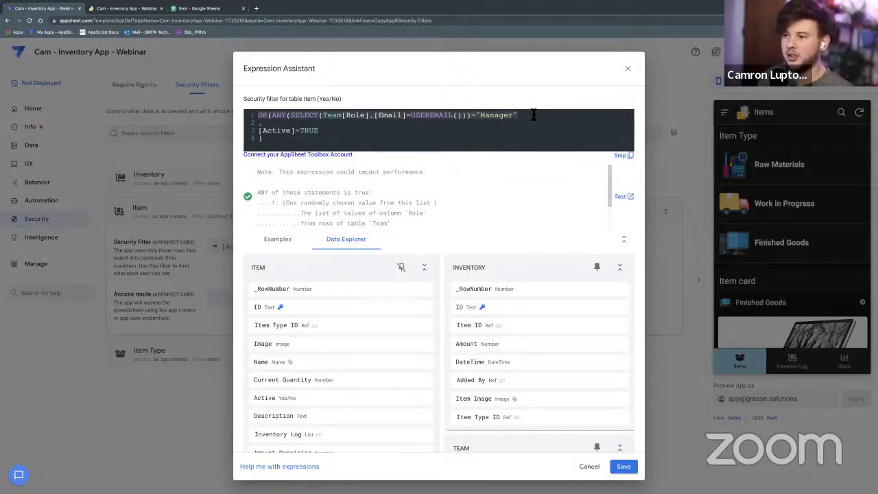
Review the Manager-or-Active expression and save the security filter
{"action": "left_click_drag", "start_coordinate": [534, 115], "coordinate": [252, 122]}
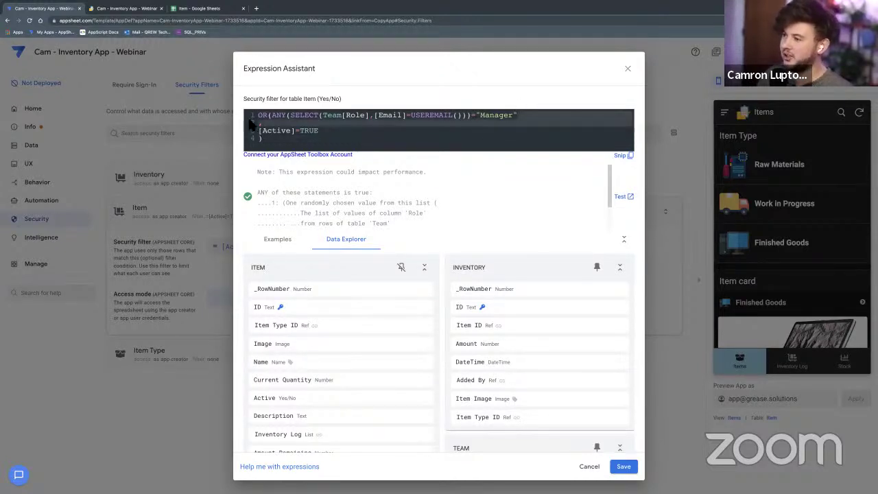
{"action": "left_click", "coordinate": [256, 132]}
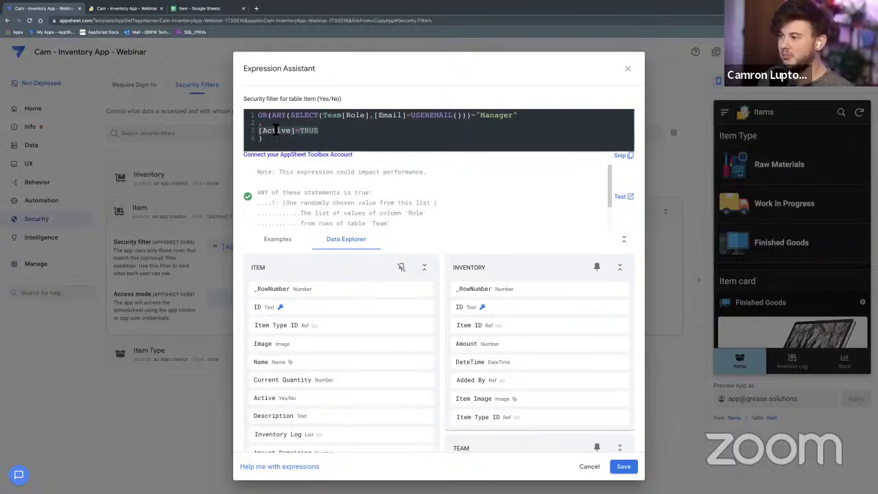
{"action": "left_click", "coordinate": [336, 132]}
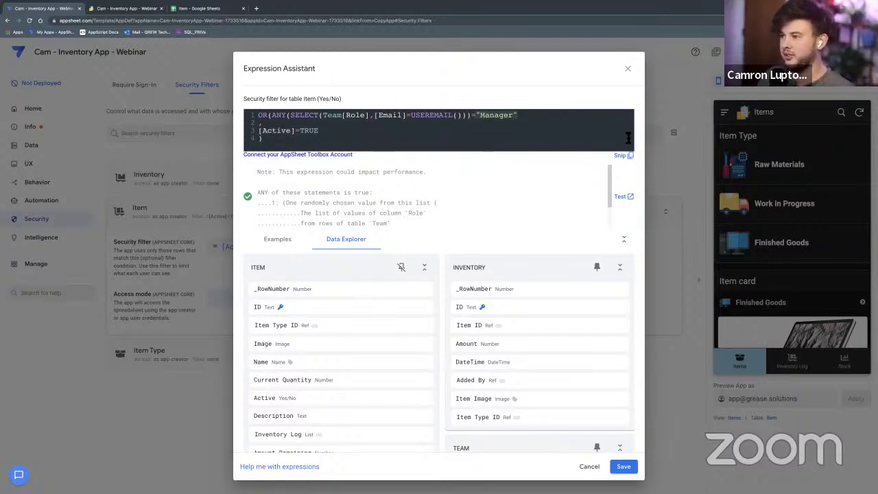
{"action": "left_click", "coordinate": [624, 468]}
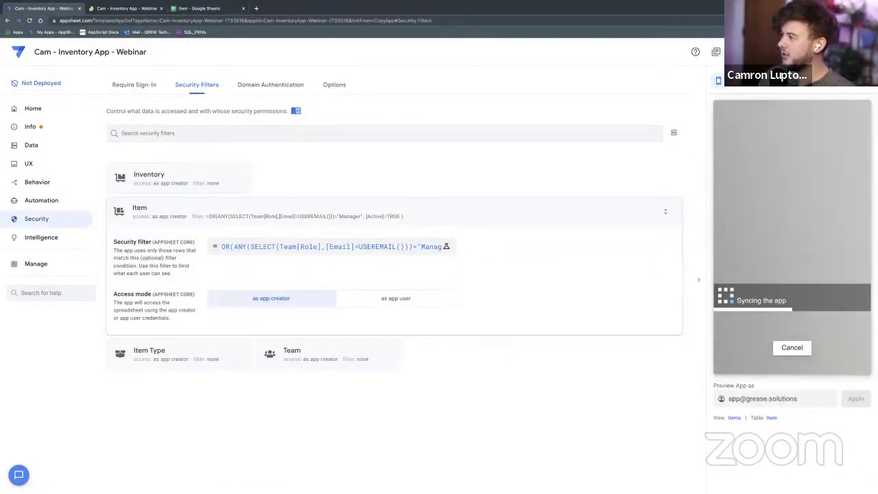
Check the preview user's row in the Team sheet and the Item sheet, then return to the inventory app
{"action": "left_click_drag", "start_coordinate": [799, 400], "coordinate": [726, 400]}
{"action": "left_click", "coordinate": [201, 8]}
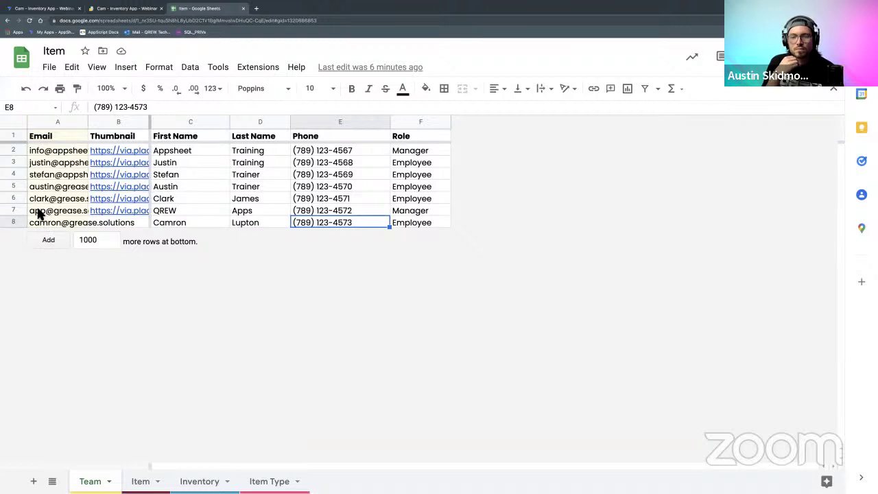
{"action": "left_click", "coordinate": [13, 210]}
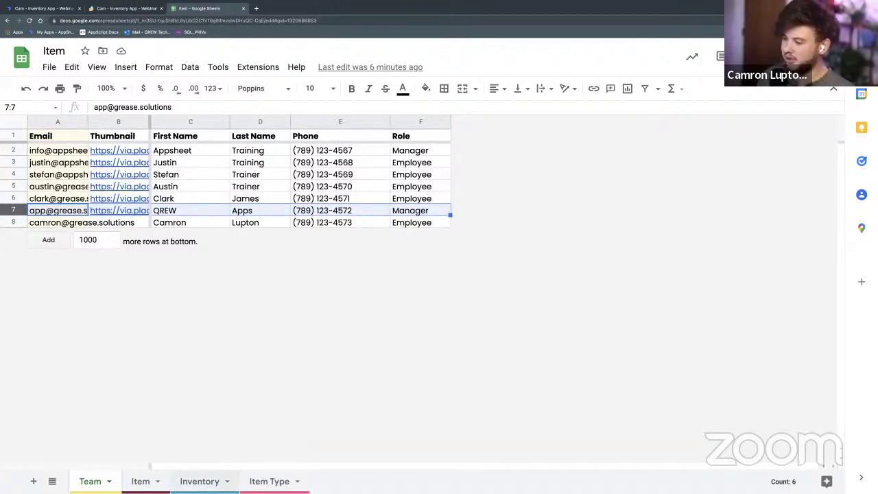
{"action": "left_click", "coordinate": [150, 482]}
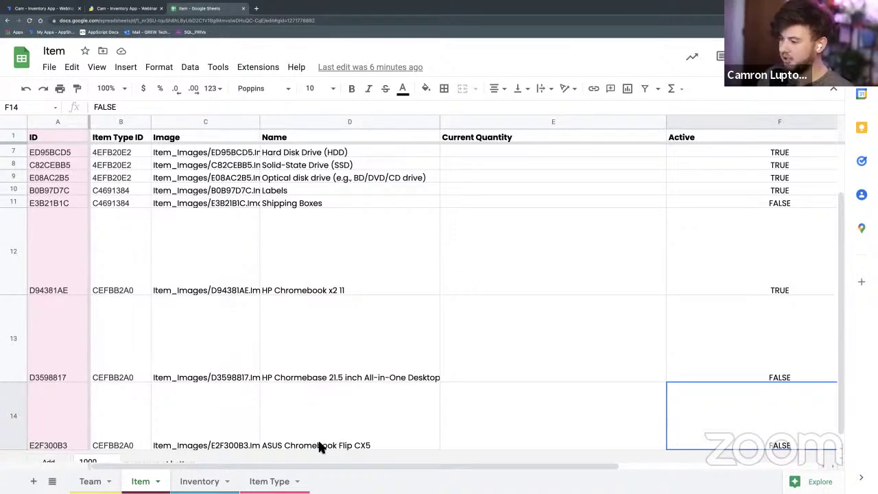
{"action": "left_click", "coordinate": [138, 10]}
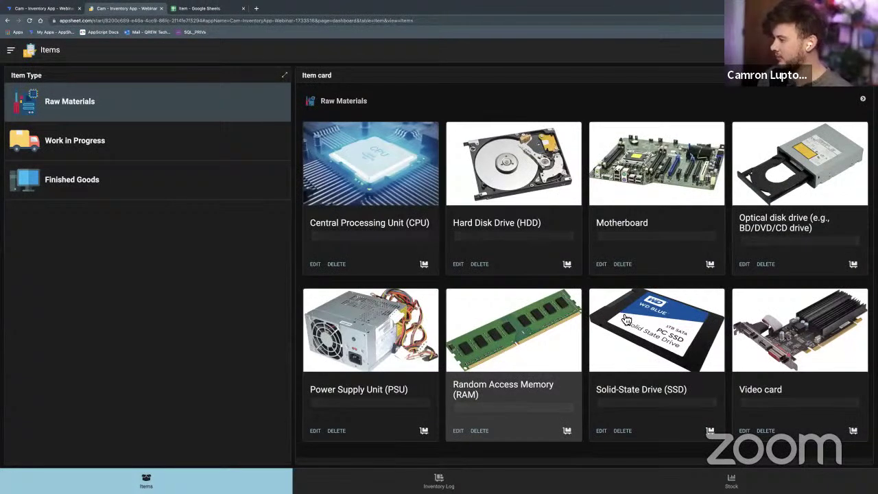
View the Work in Progress and Finished Goods items in the app
{"action": "scroll", "coordinate": [633, 356], "scroll_direction": "down", "scroll_amount": 1}
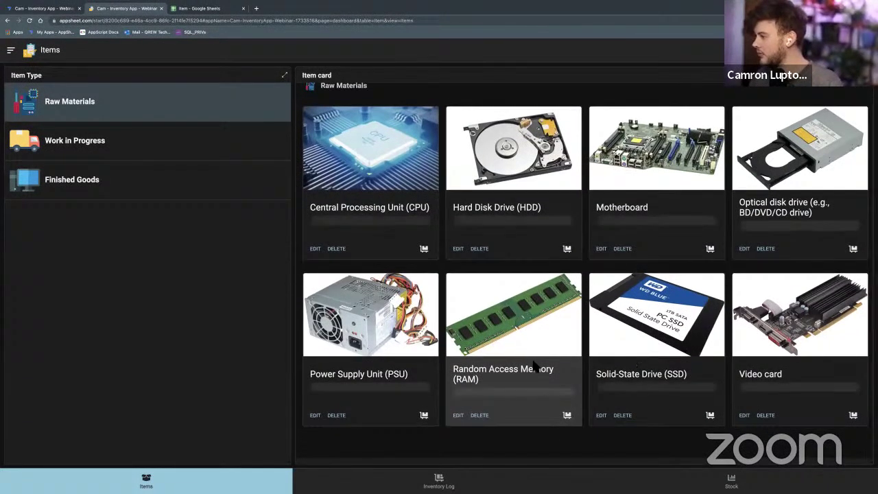
{"action": "left_click", "coordinate": [81, 153]}
{"action": "left_click", "coordinate": [79, 176]}
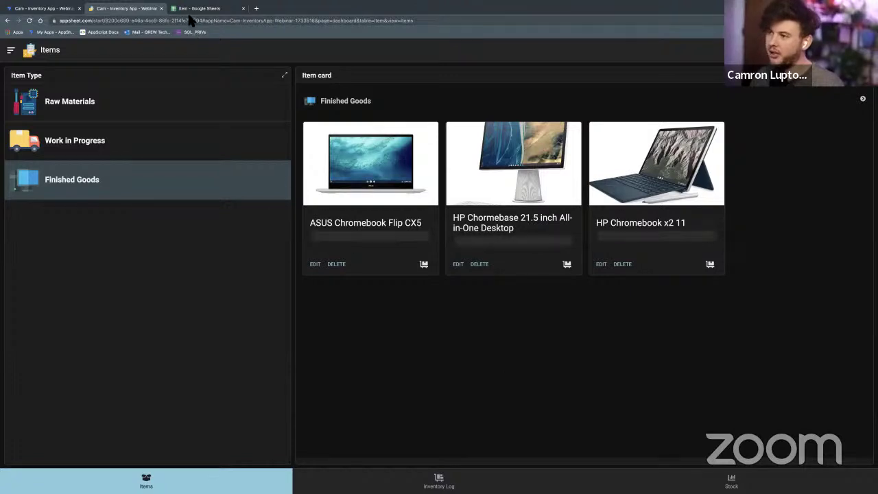
{"action": "left_click", "coordinate": [32, 10]}
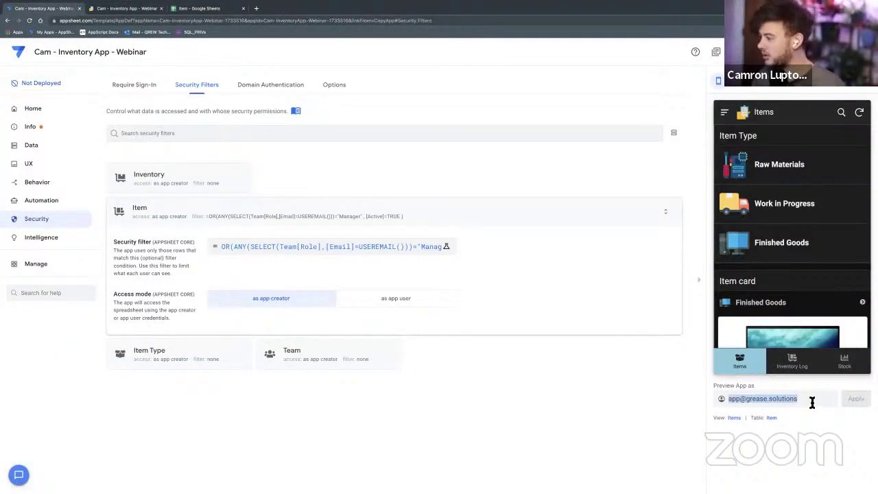
{"action": "left_click", "coordinate": [193, 9]}
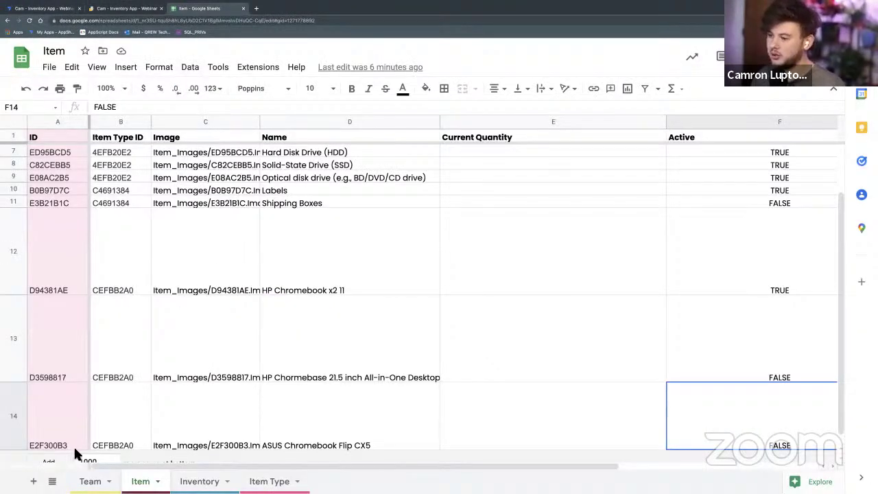
{"action": "left_click", "coordinate": [89, 481]}
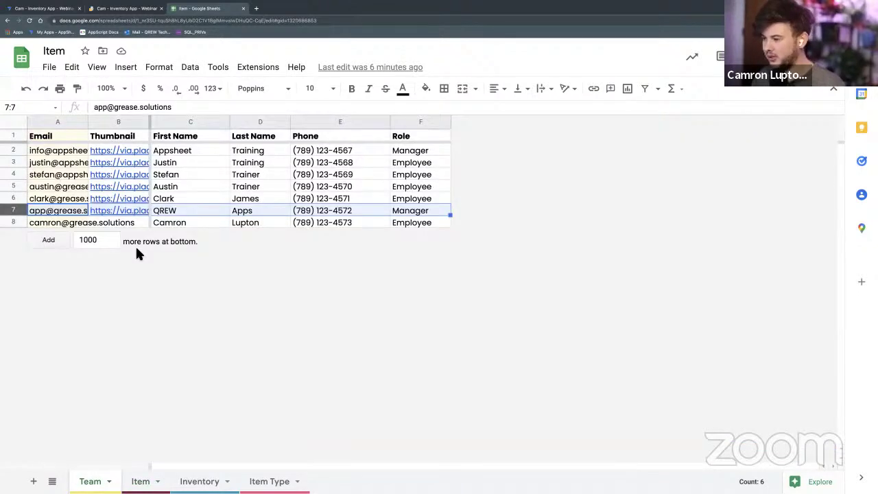
{"action": "left_click", "coordinate": [52, 201]}
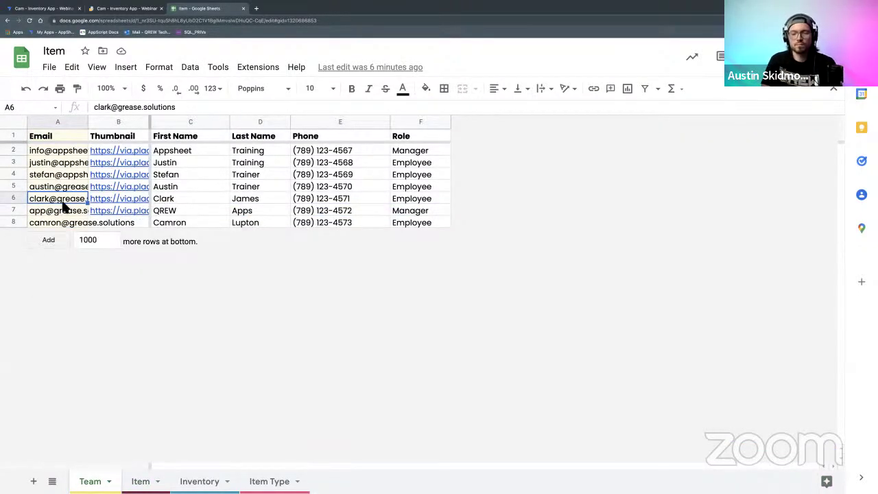
{"action": "left_click", "coordinate": [50, 9]}
{"action": "left_click_drag", "start_coordinate": [800, 402], "coordinate": [728, 402]}
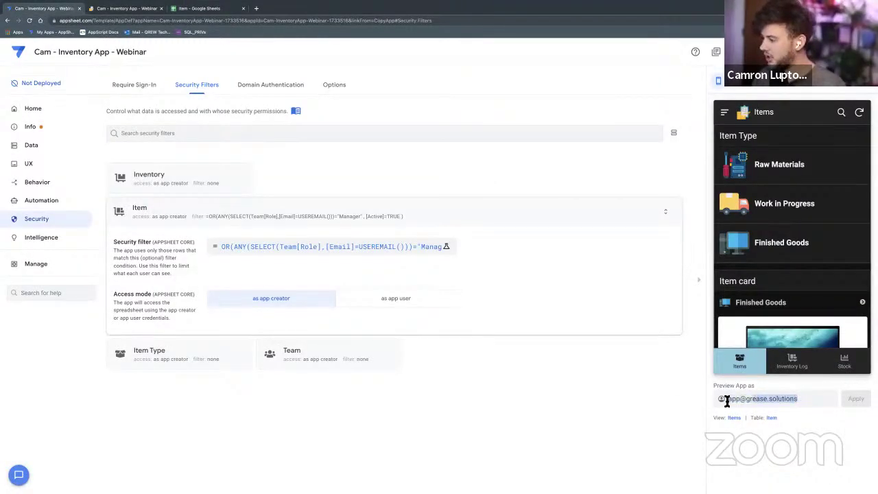
{"action": "key", "text": "ctrl+v"}
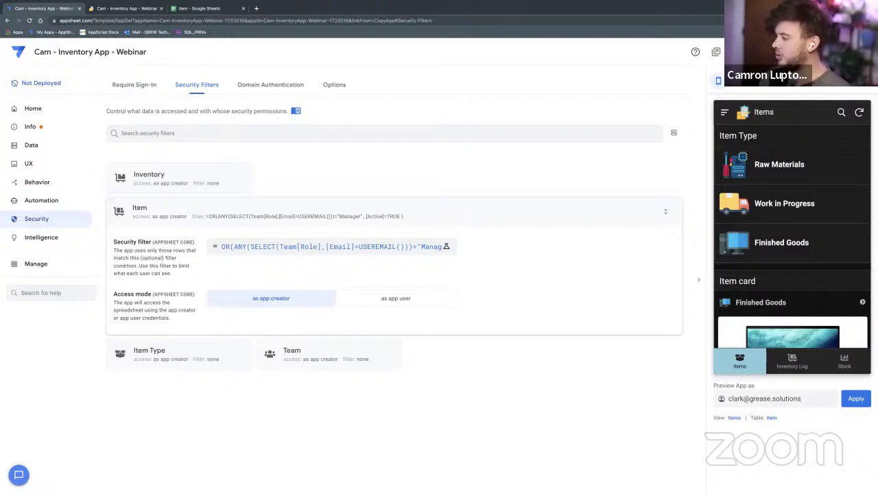
{"action": "left_click", "coordinate": [862, 403]}
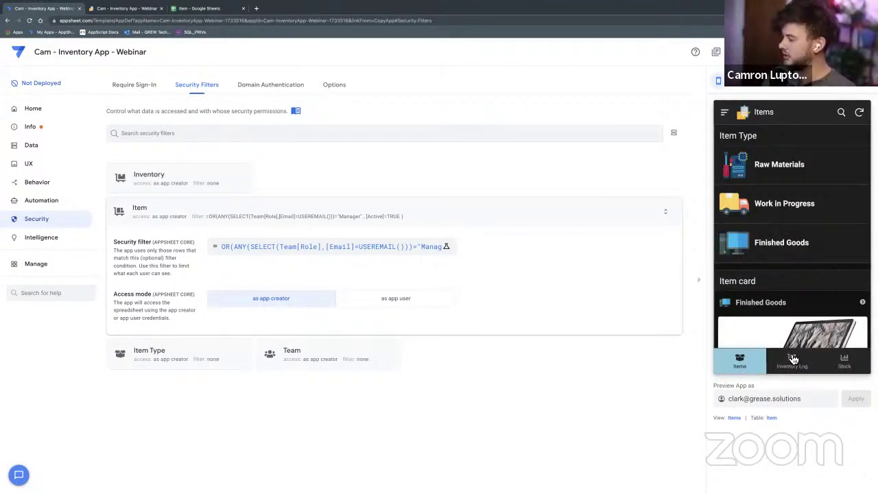
Confirm the Employee sees only the active HP Chromebook x2 11, then collapse the Item filter
{"action": "scroll", "coordinate": [793, 330], "scroll_direction": "down", "scroll_amount": 5}
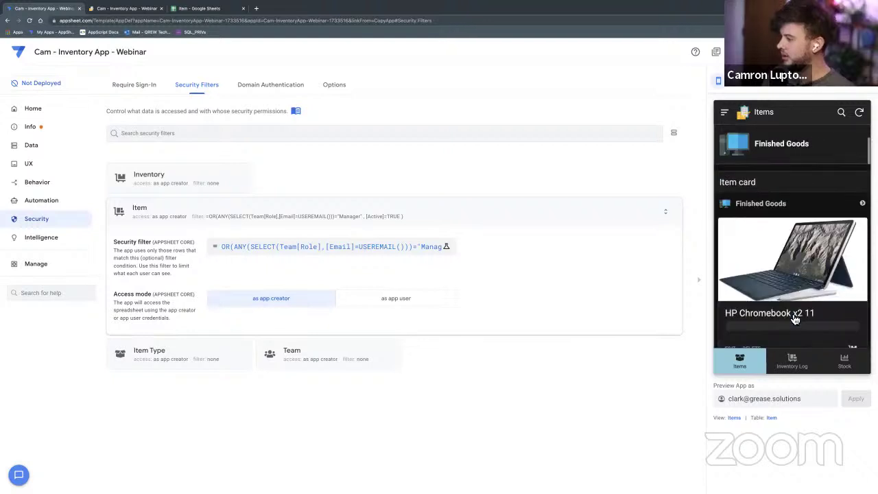
{"action": "scroll", "coordinate": [796, 302], "scroll_direction": "up", "scroll_amount": 5}
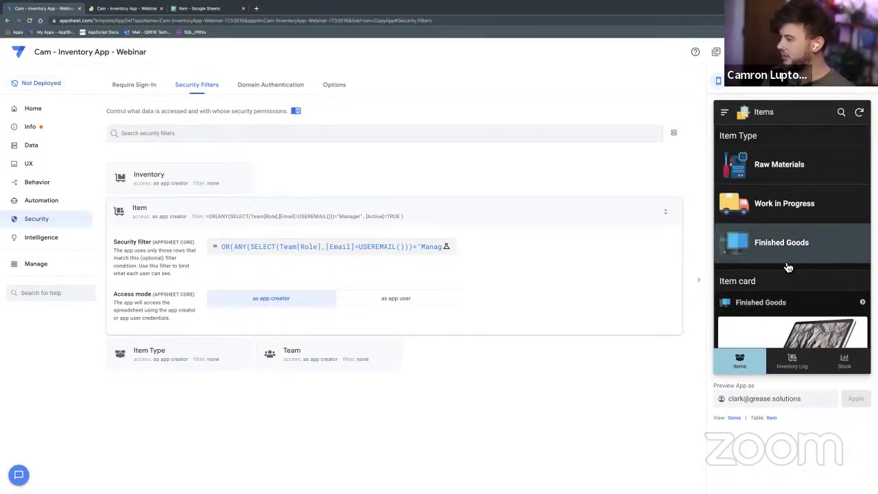
{"action": "scroll", "coordinate": [788, 268], "scroll_direction": "down", "scroll_amount": 3}
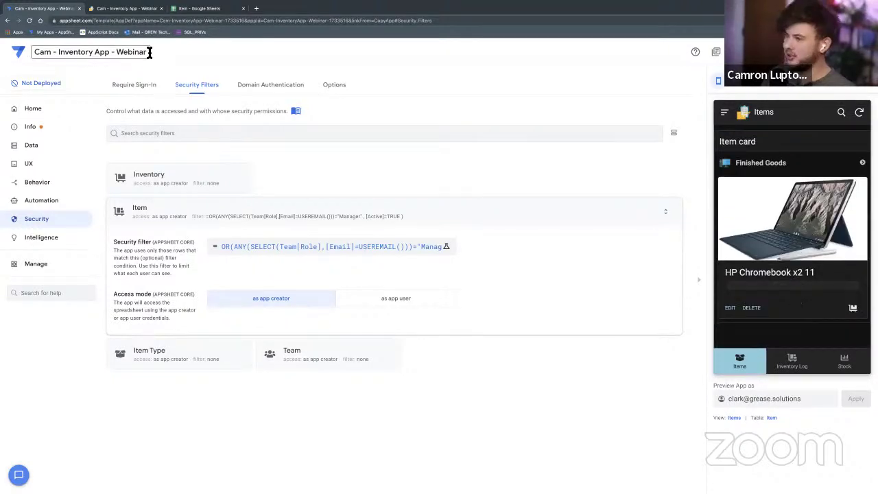
{"action": "left_click", "coordinate": [128, 8]}
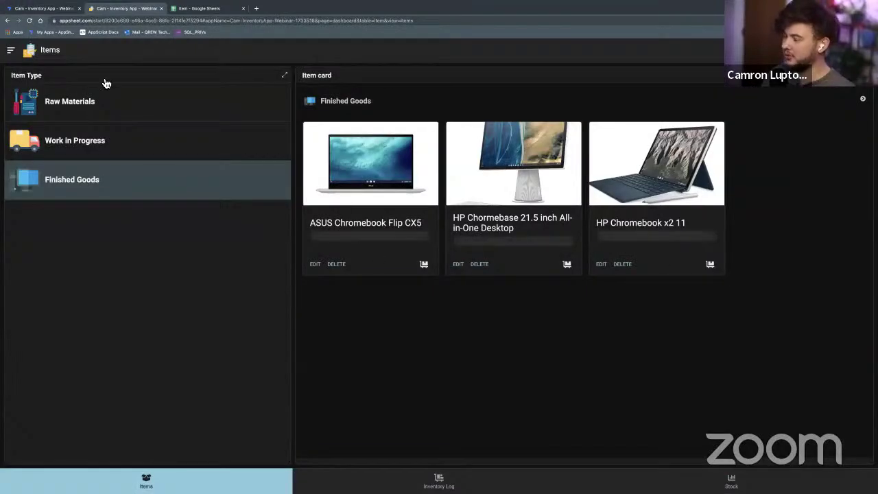
{"action": "left_click", "coordinate": [49, 9]}
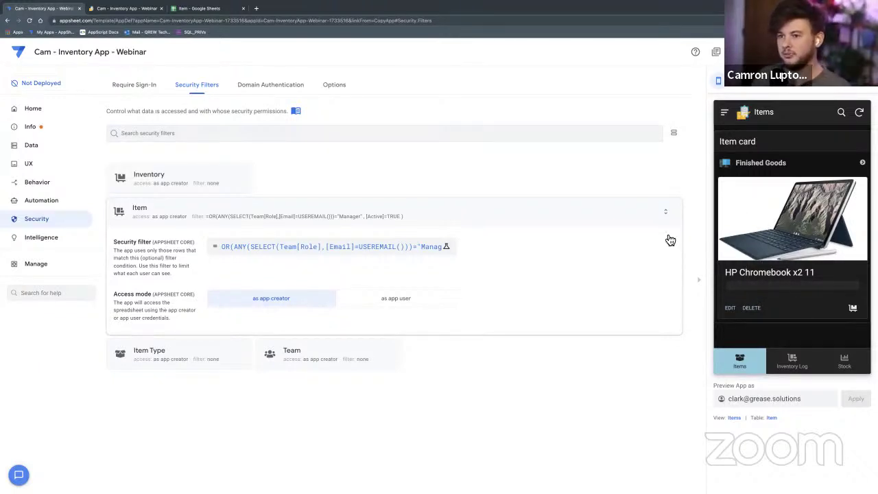
{"action": "left_click", "coordinate": [241, 212]}
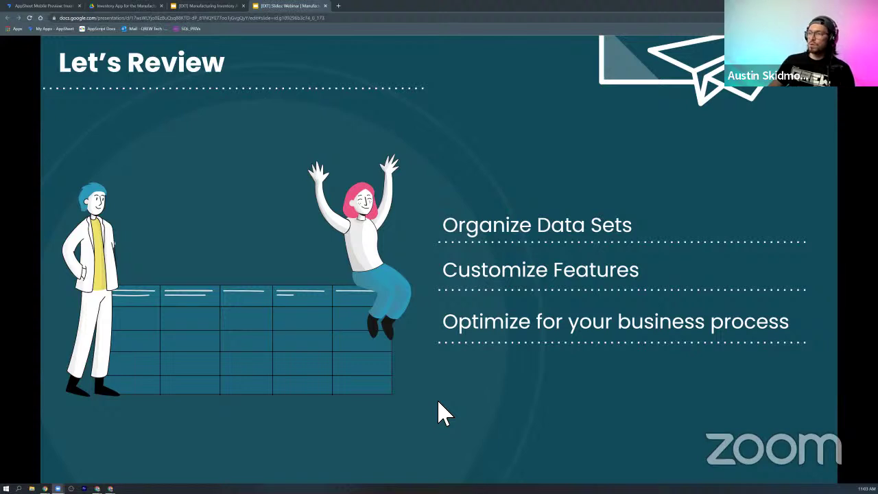
Advance from Let's Review to the How it works slide
{"action": "key", "text": "Right"}
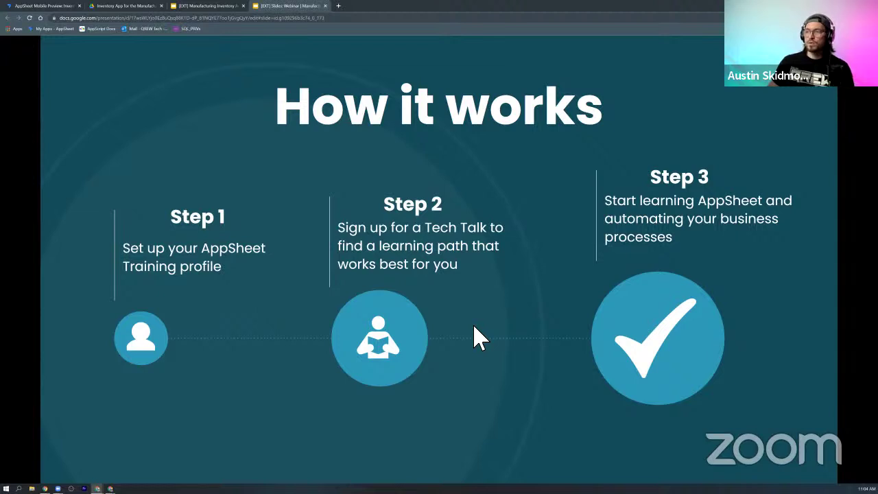
Advance through the AppSheet Training guide to the AppSheet Toolbox Chrome Extension slide
{"action": "key", "text": "Right"}
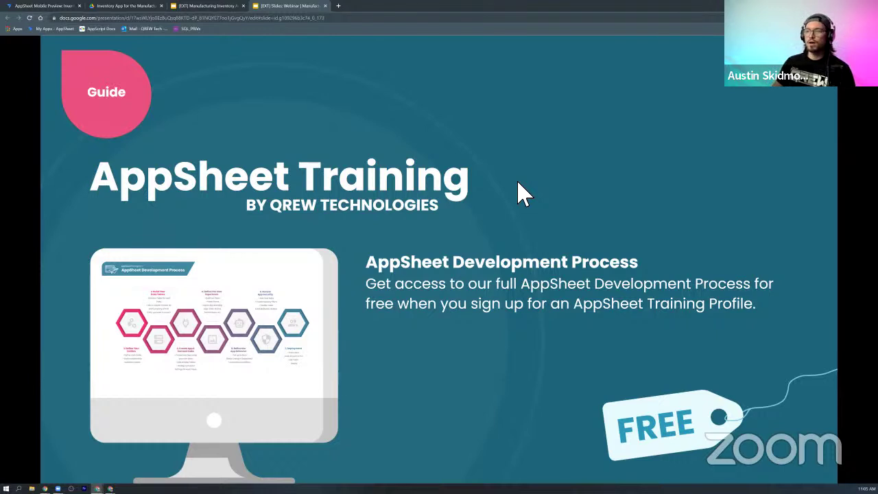
{"action": "key", "text": "Right"}
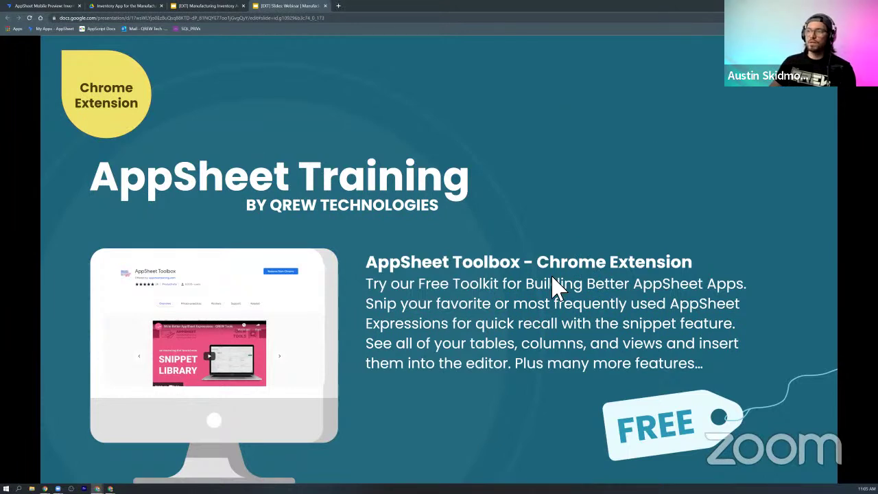
{"action": "left_click", "coordinate": [608, 195]}
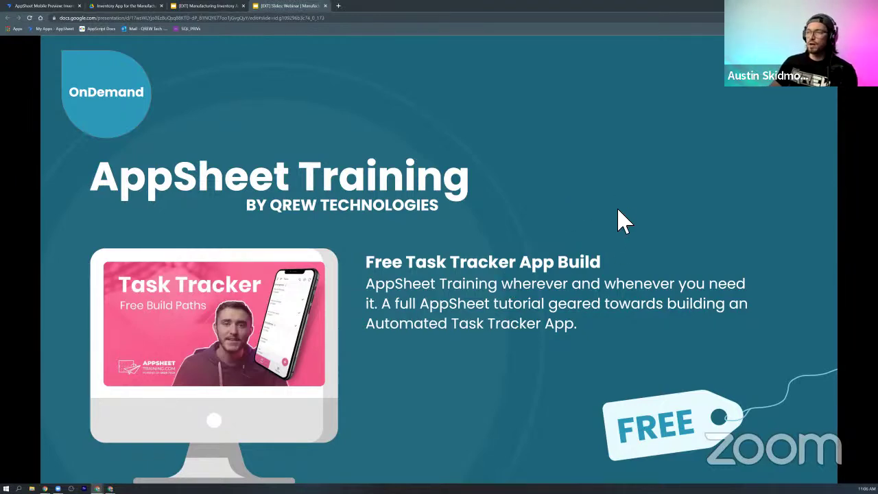
{"action": "key", "text": "Right"}
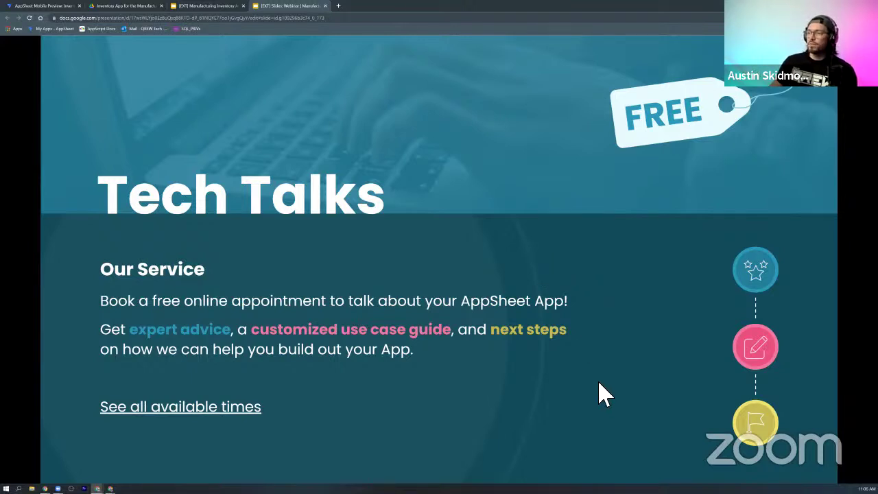
Advance to the "Let me ask you a question..." slide with YES and NO buttons
{"action": "key", "text": "Right"}
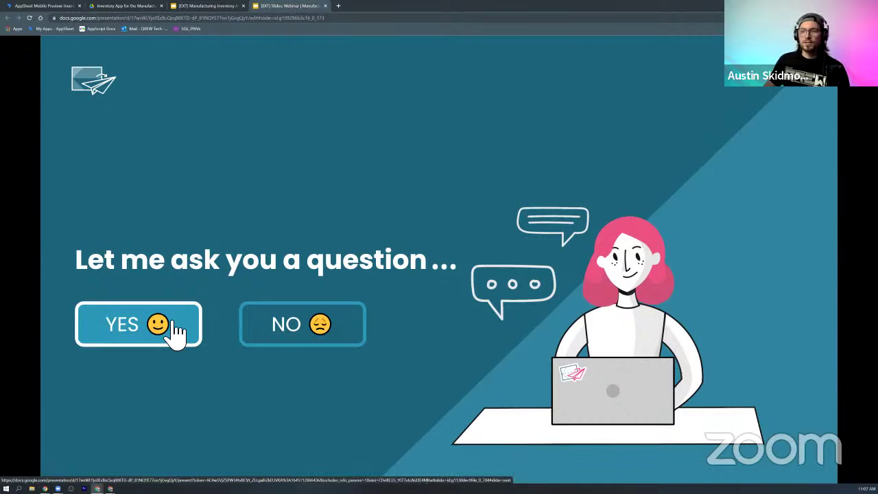
Answer YES to jump to the $997 Vehicle Inspection OnDemand Training slide
{"action": "left_click", "coordinate": [459, 345]}
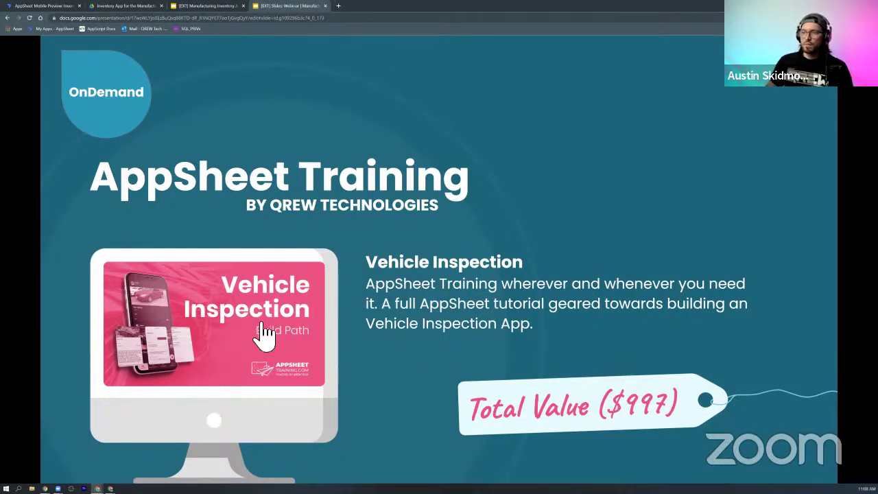
Advance through the Vehicle Inspection App Template and Database slides to the OnDemand Participant testimonial
{"action": "key", "text": "Right"}
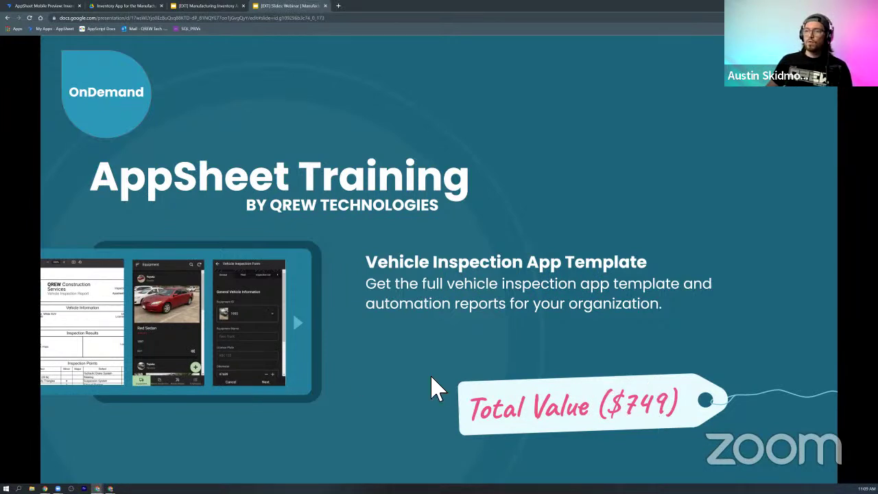
{"action": "key", "text": "Right"}
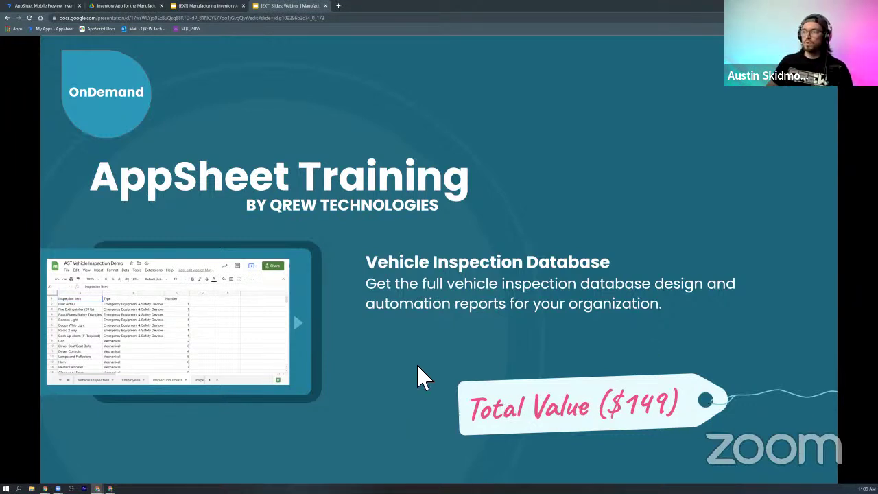
{"action": "key", "text": "Right"}
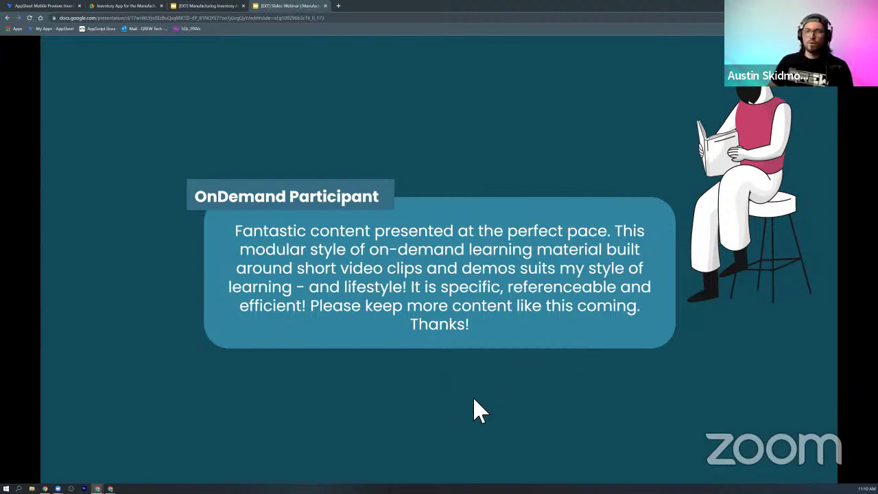
Advance via the $1,895 What you get summary to the $1,499 Expression Mastery Bootcamp slide
{"action": "key", "text": "Right"}
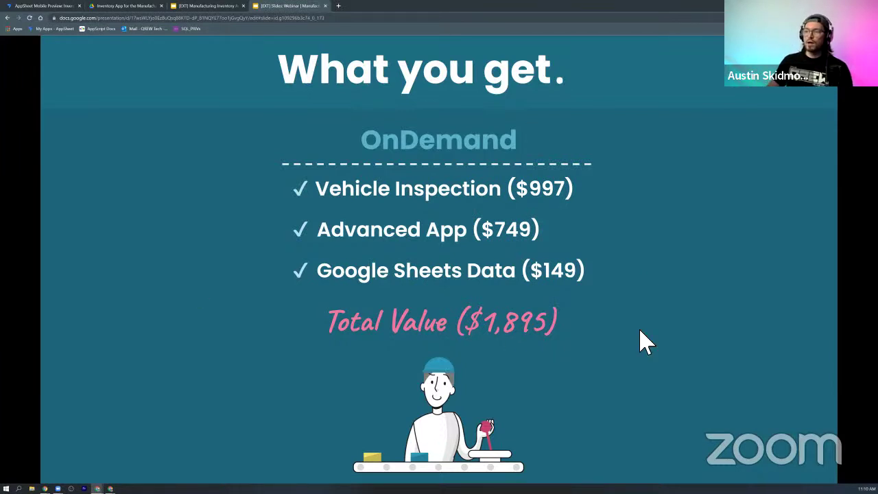
{"action": "left_click", "coordinate": [630, 308]}
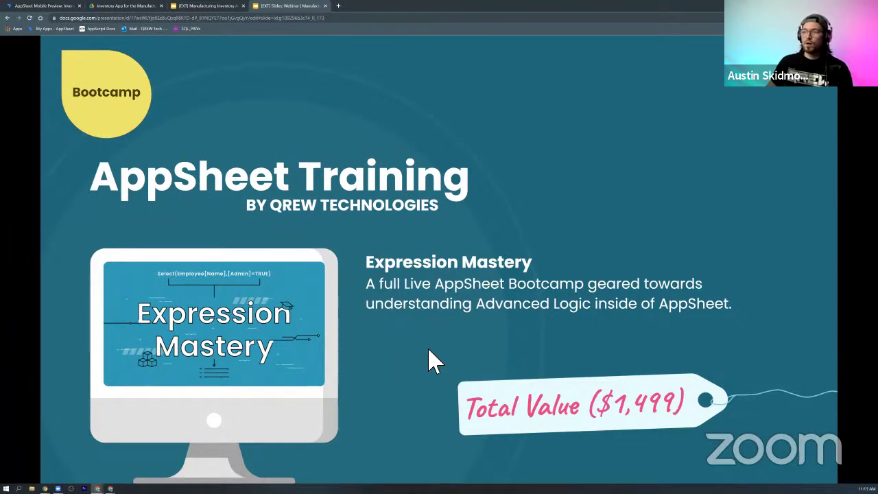
Advance past the Timesheet App Template and $149 Database Design slides to the $279 Session Materials slide
{"action": "key", "text": "Right"}
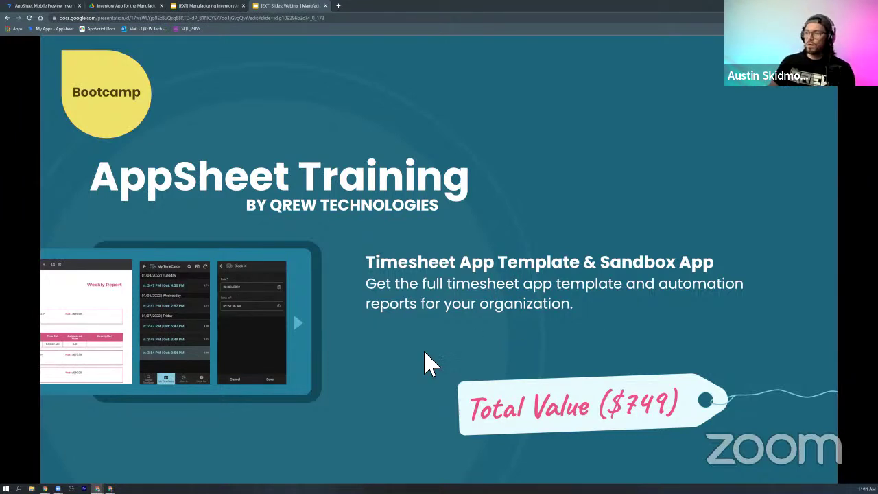
{"action": "key", "text": "Right"}
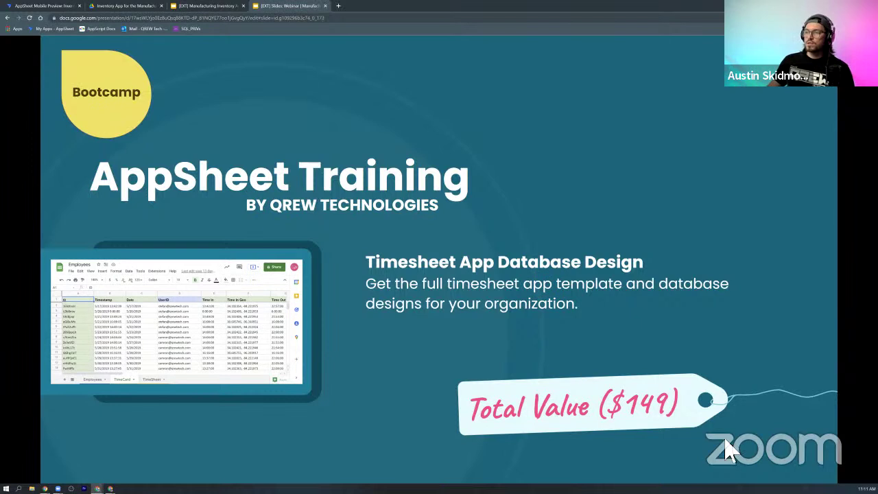
{"action": "left_click", "coordinate": [626, 329]}
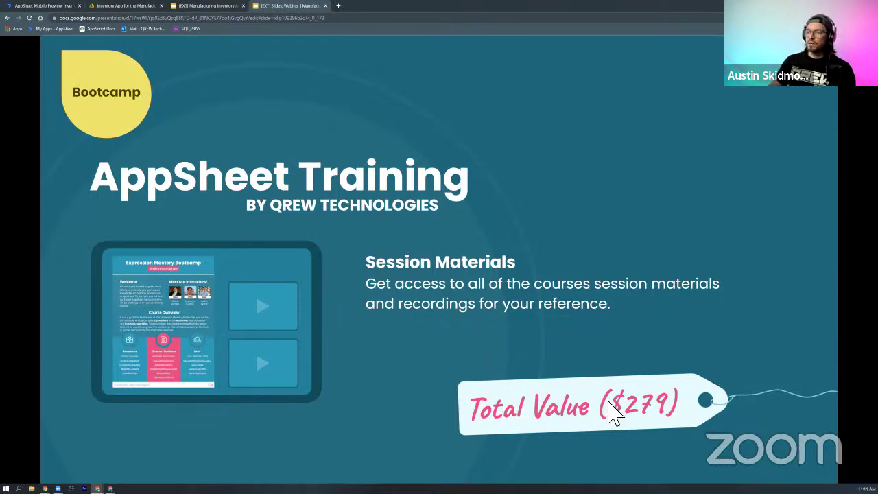
Advance past the Live Q&A offer to the priceless Expression Mastery Shareable Certificate slide
{"action": "key", "text": "Right"}
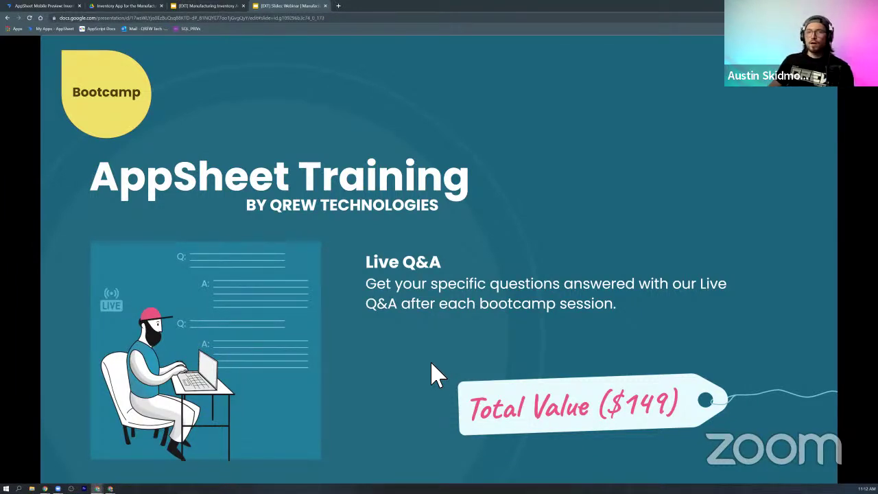
{"action": "key", "text": "Right"}
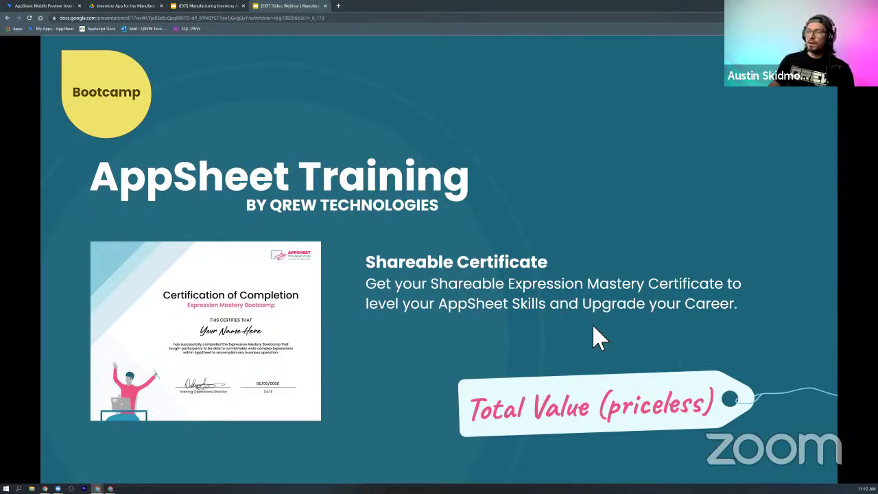
Advance past the customer testimonial and 'What you get' bootcamp slides to 'If all this did was...'
{"action": "key", "text": "Right"}
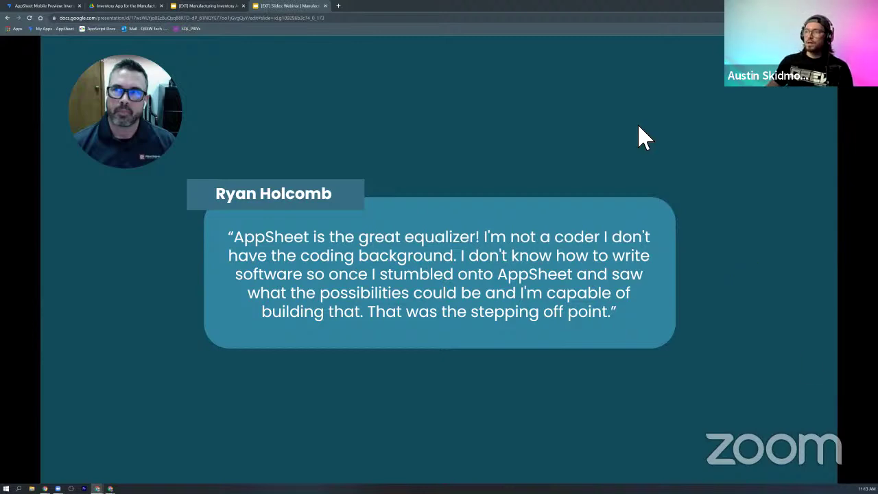
{"action": "key", "text": "Right"}
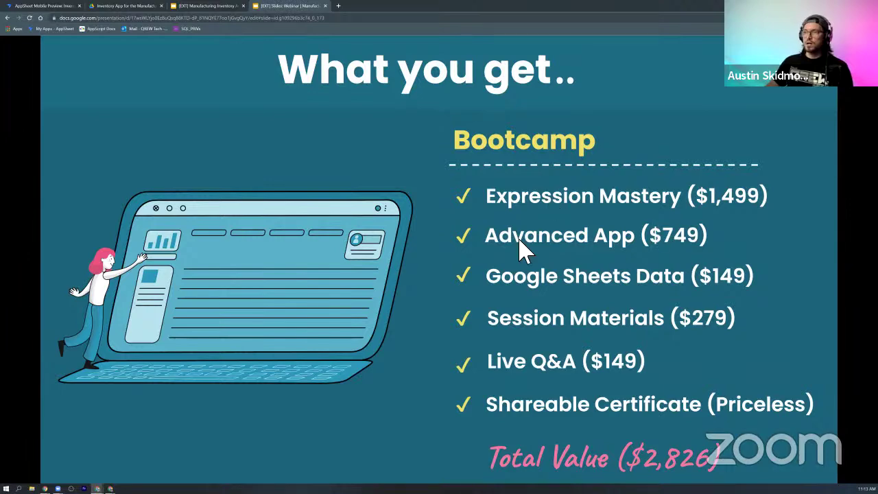
{"action": "left_click", "coordinate": [467, 307]}
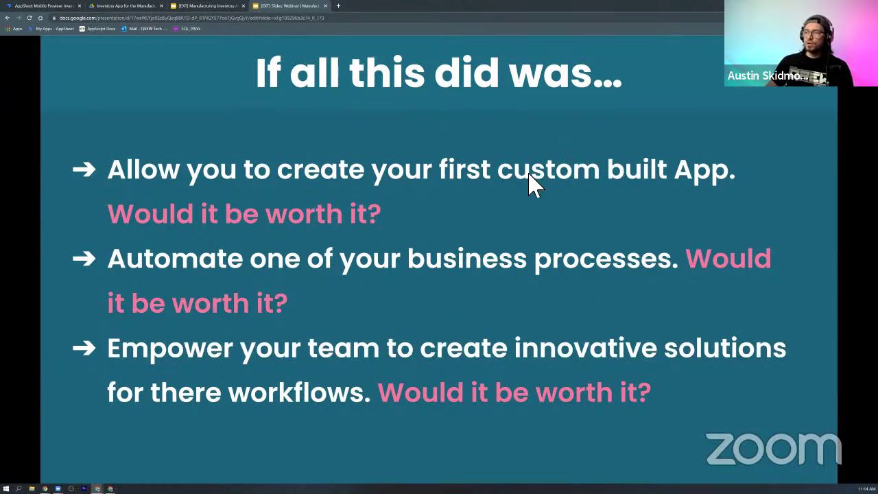
Go to the pricing slide and advance its Questions section past 'What if I miss a session?'
{"action": "left_click", "coordinate": [597, 232]}
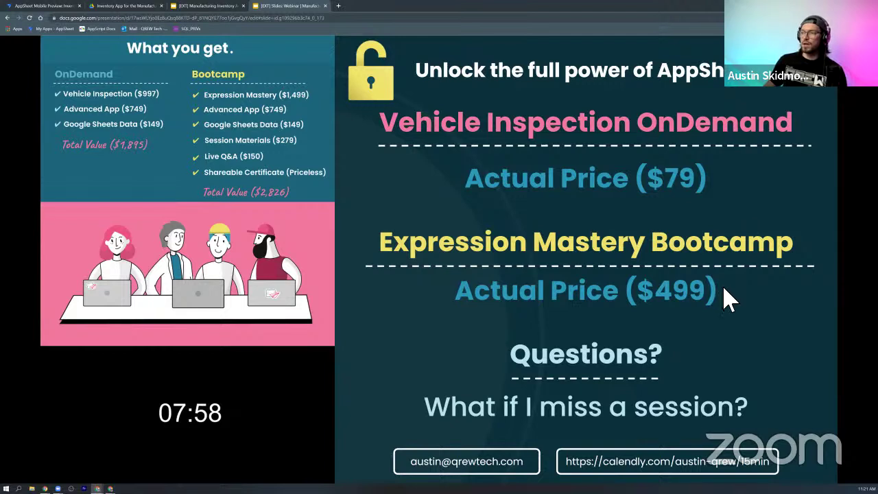
{"action": "key", "text": "Right"}
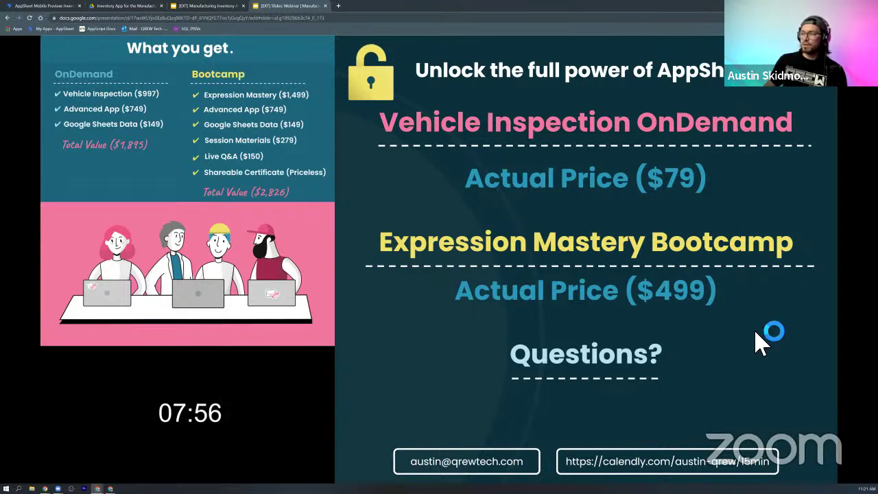